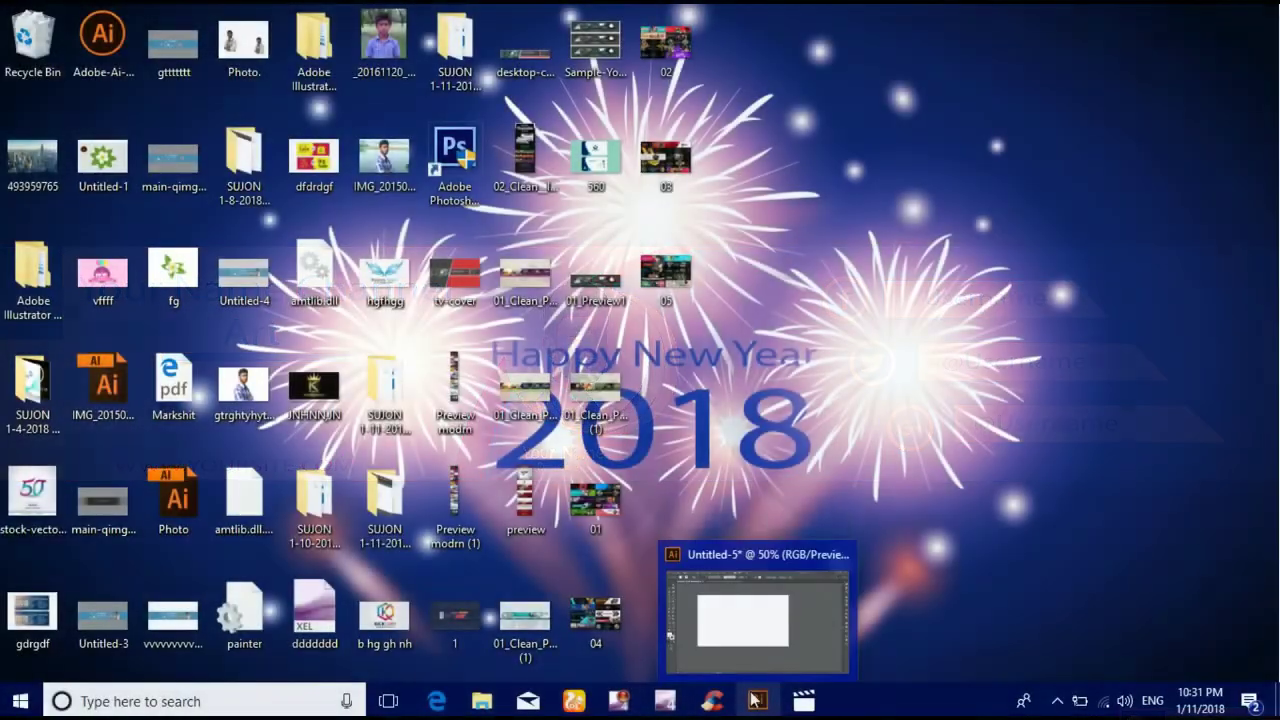
Open Illustrator's New Document dialog to the Web presets, then close it without creating anything
left_click(758, 640)
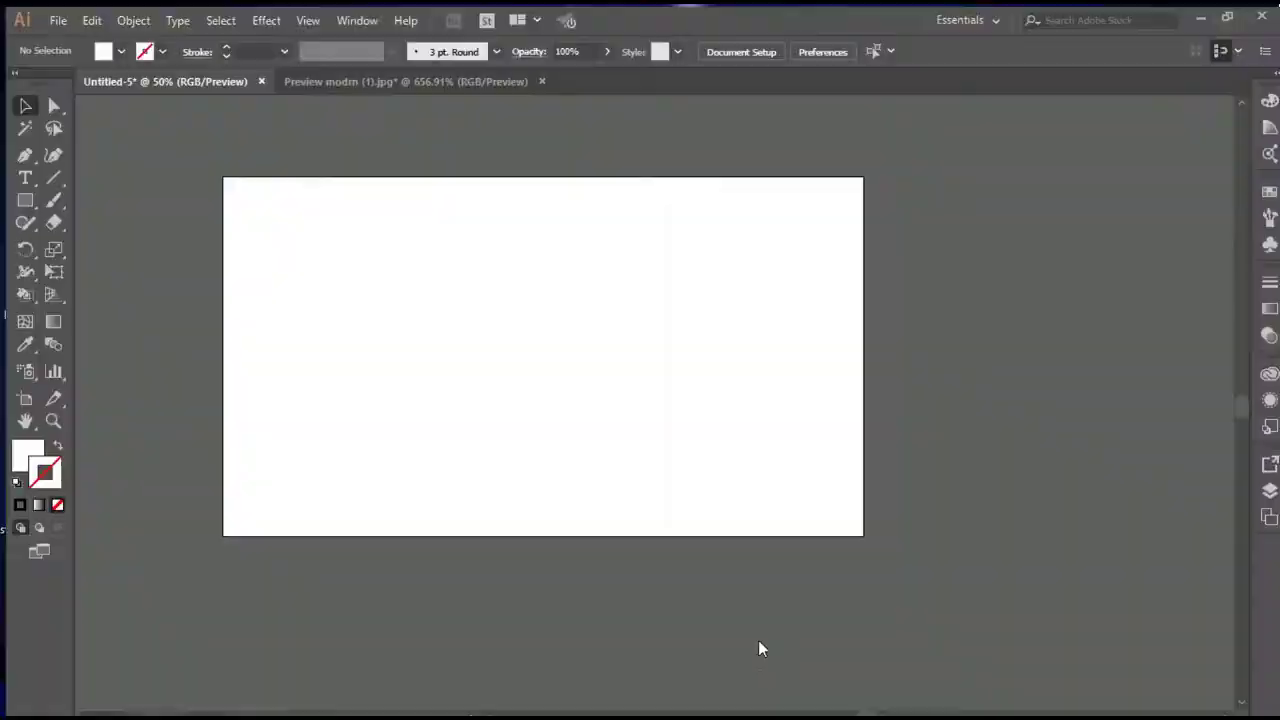
left_click(50, 13)
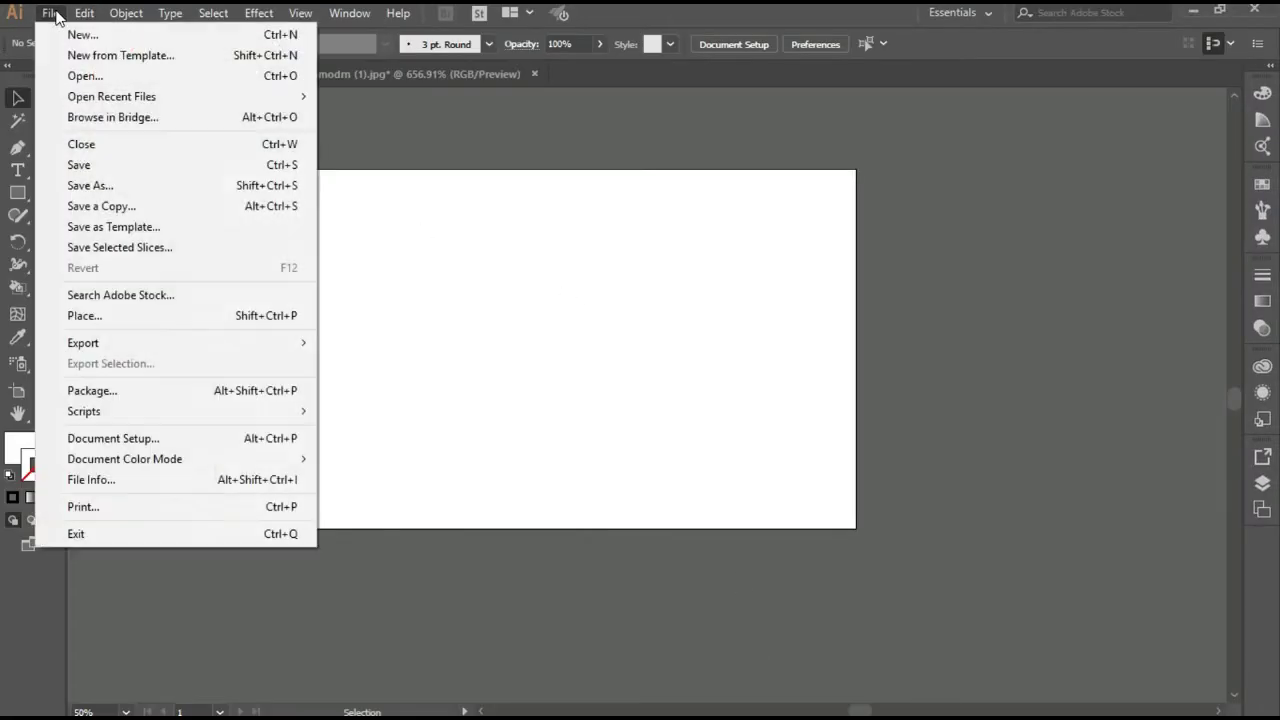
left_click(57, 33)
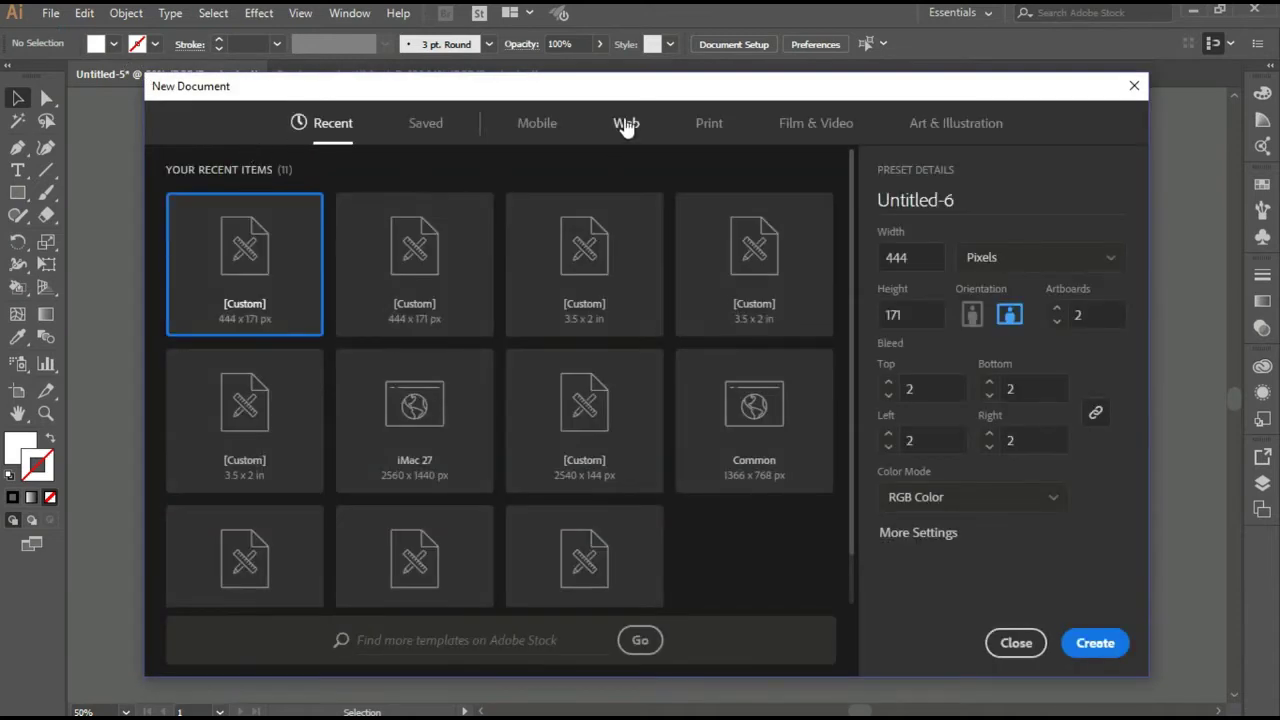
left_click(626, 124)
left_click(921, 256)
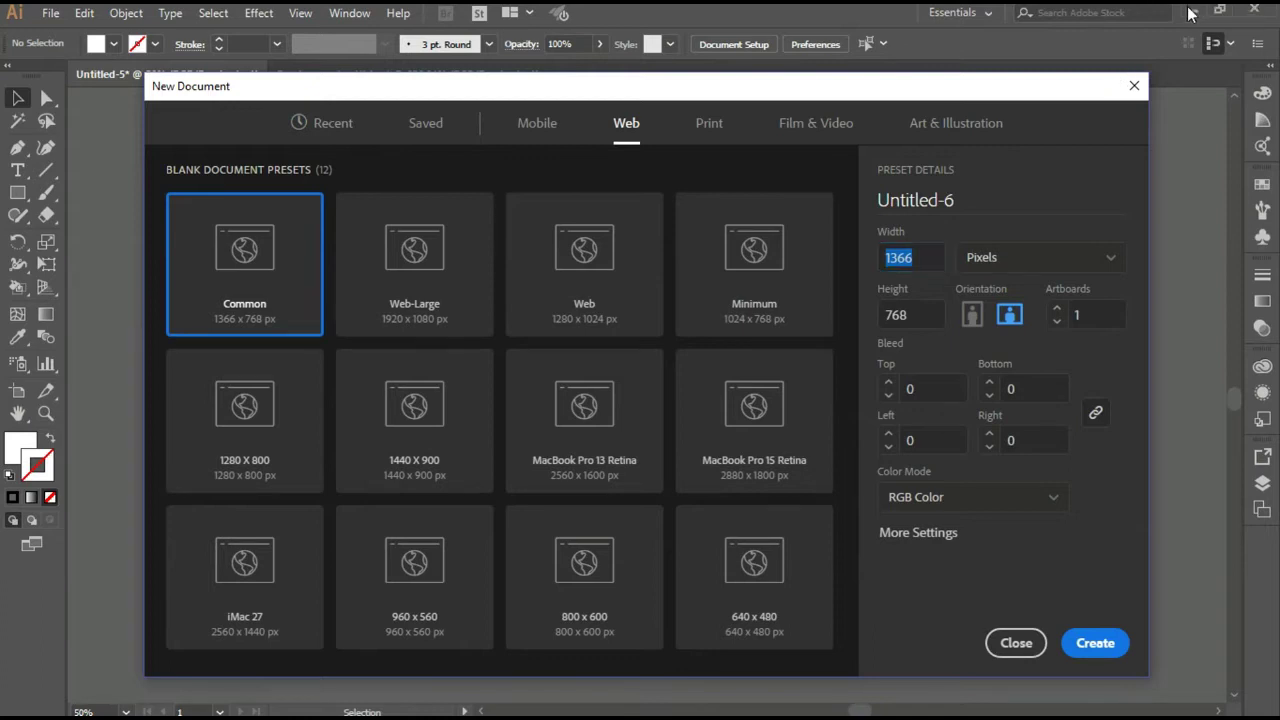
left_click(1006, 642)
Search Google in Chrome for 'youtube banner size'
left_click(1190, 12)
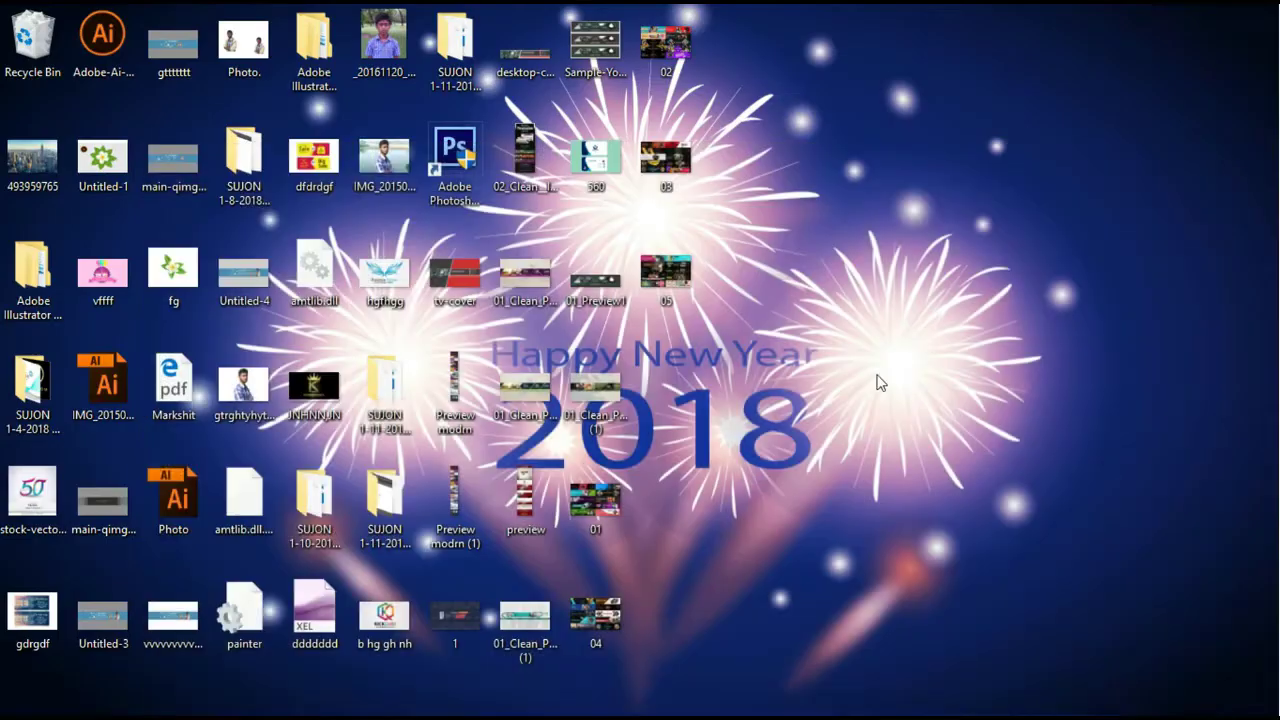
left_click(620, 700)
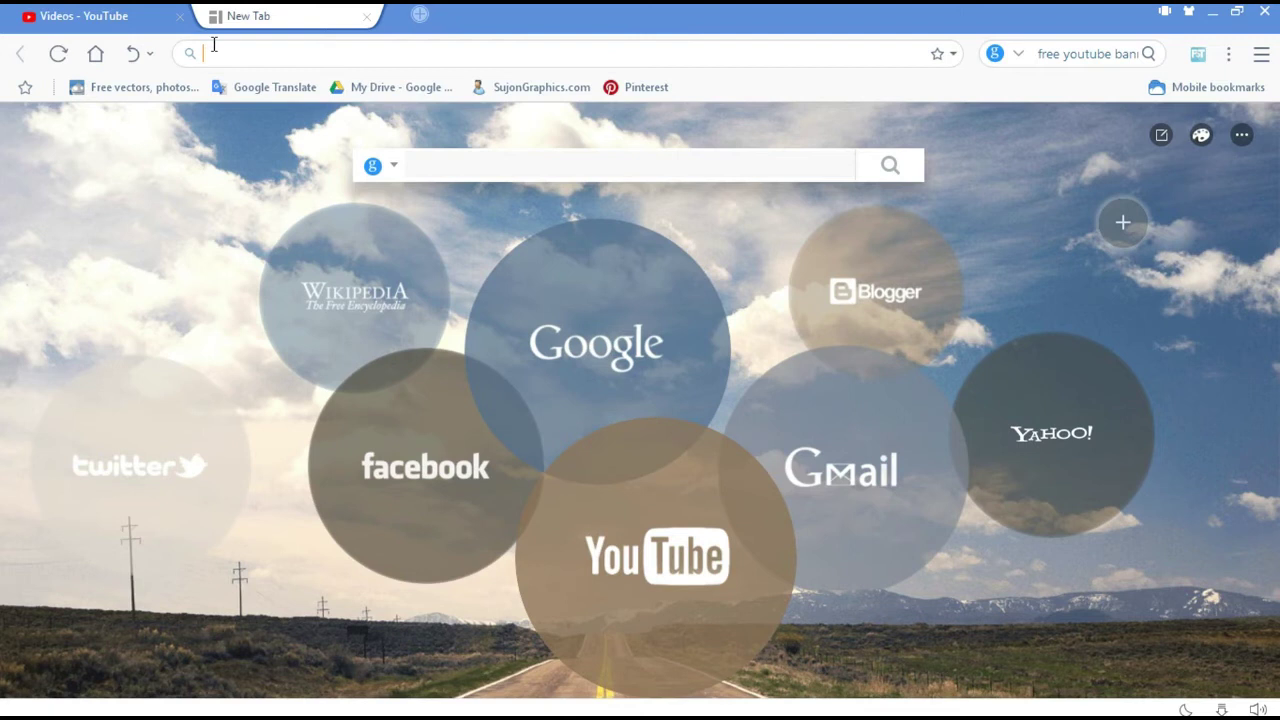
type("youtube banner s")
key("Return")
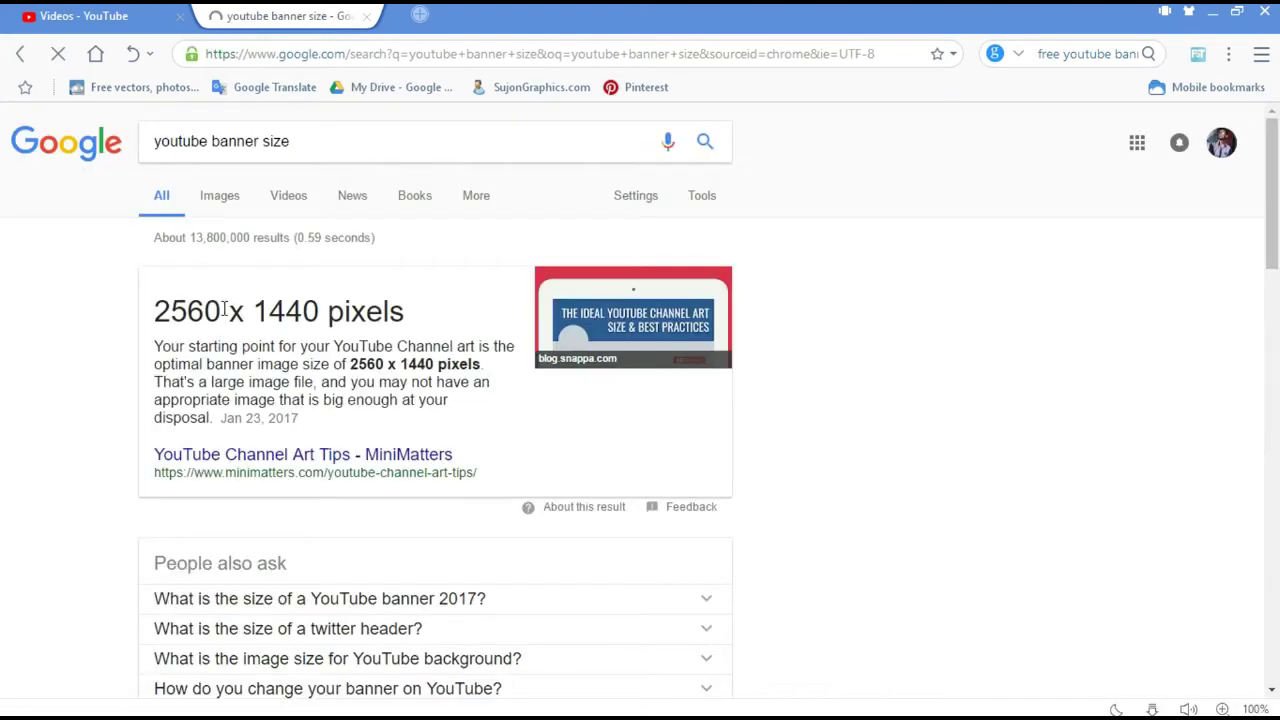
Copy the 2560 pixel width from the results and minimize the browser
double_click(196, 312)
right_click(190, 312)
left_click(200, 321)
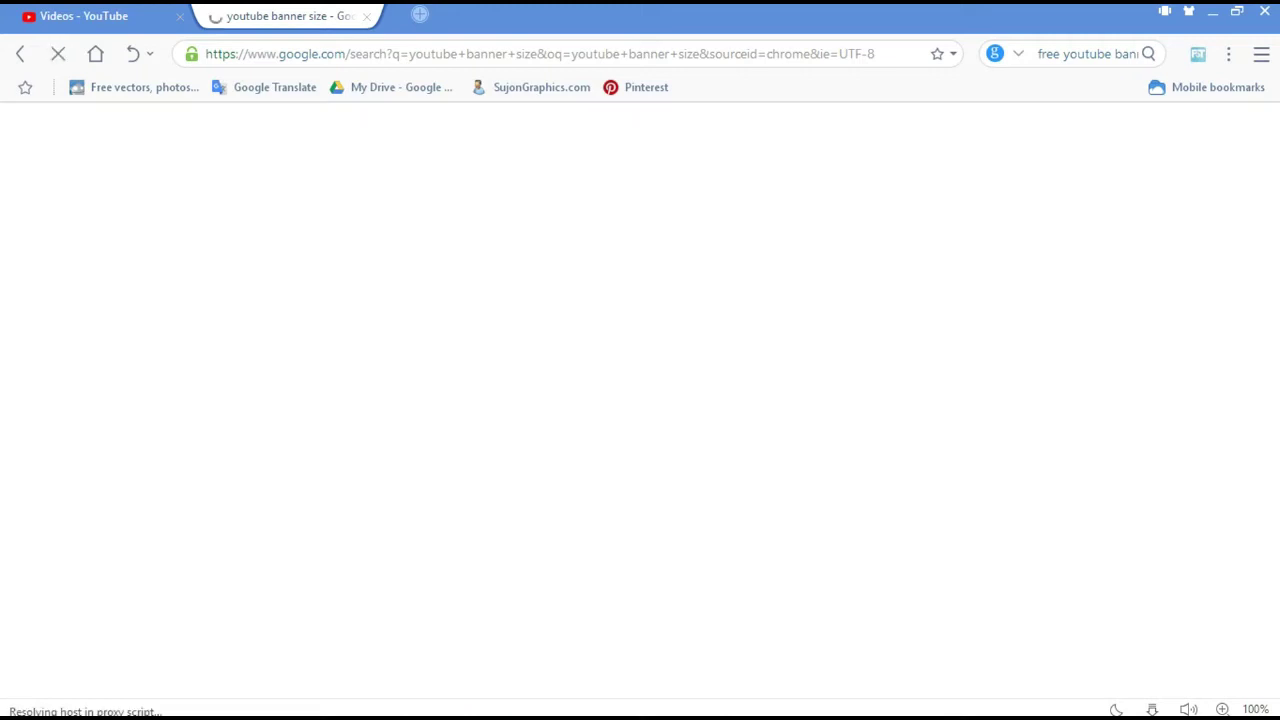
left_click(1265, 11)
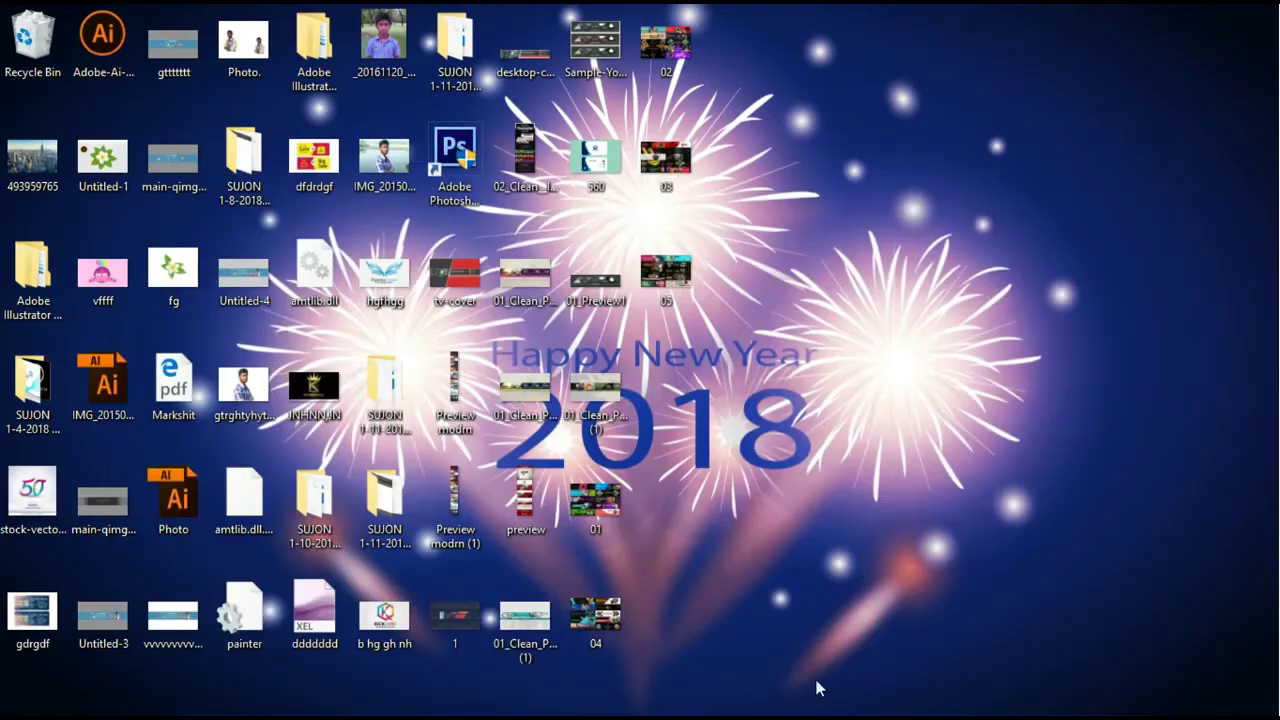
Create a new Web document 2560 px wide and 1440 px high, copying 1440 from Chrome
left_click(758, 702)
left_click(50, 12)
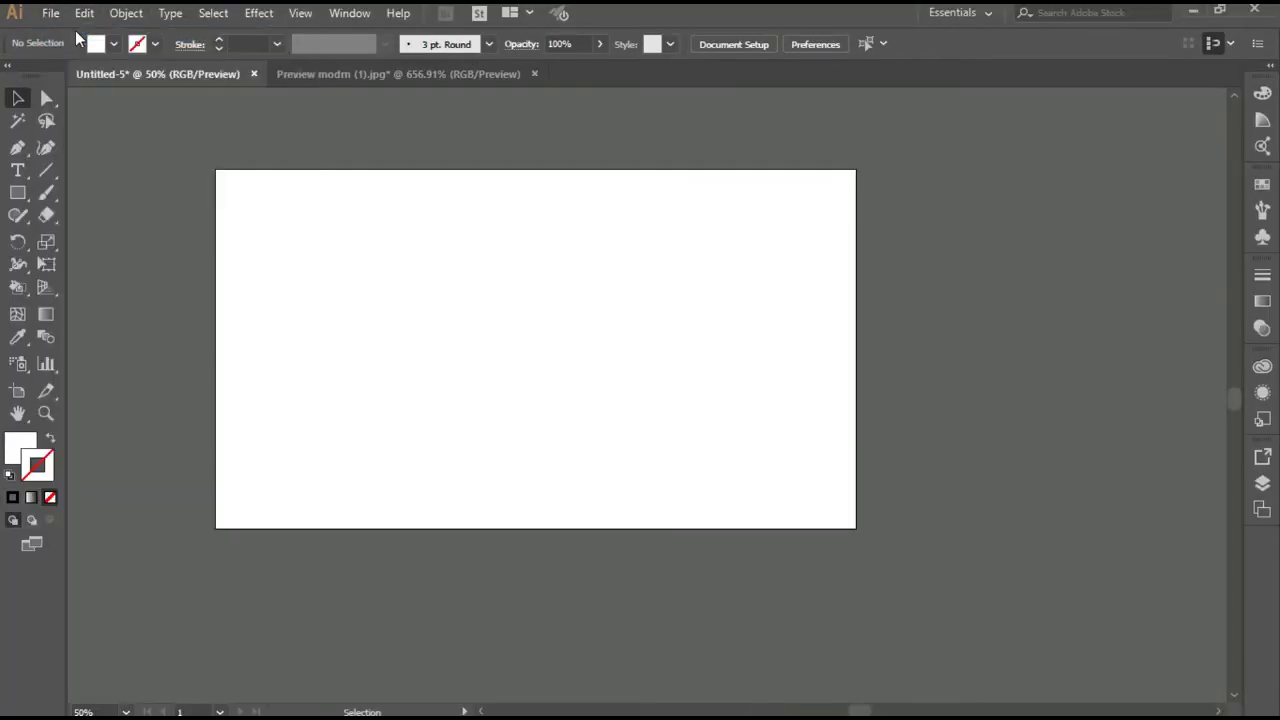
key("ctrl+n")
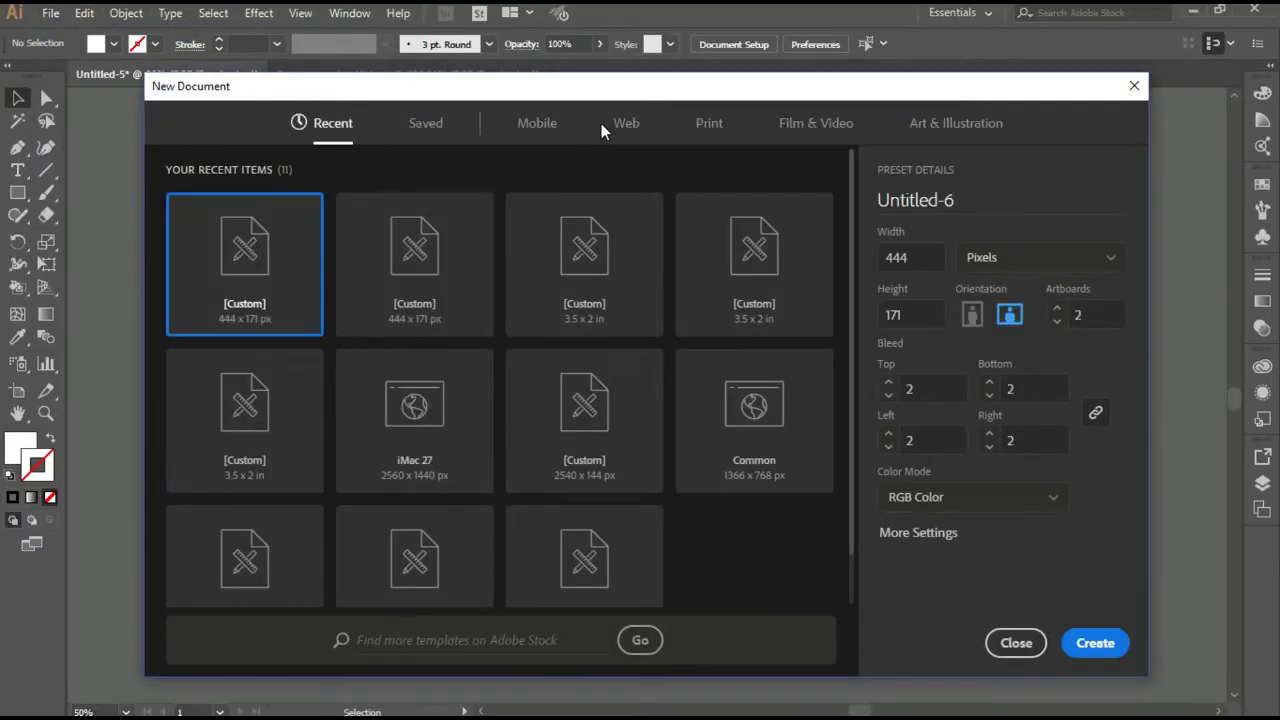
left_click(627, 124)
type("2560")
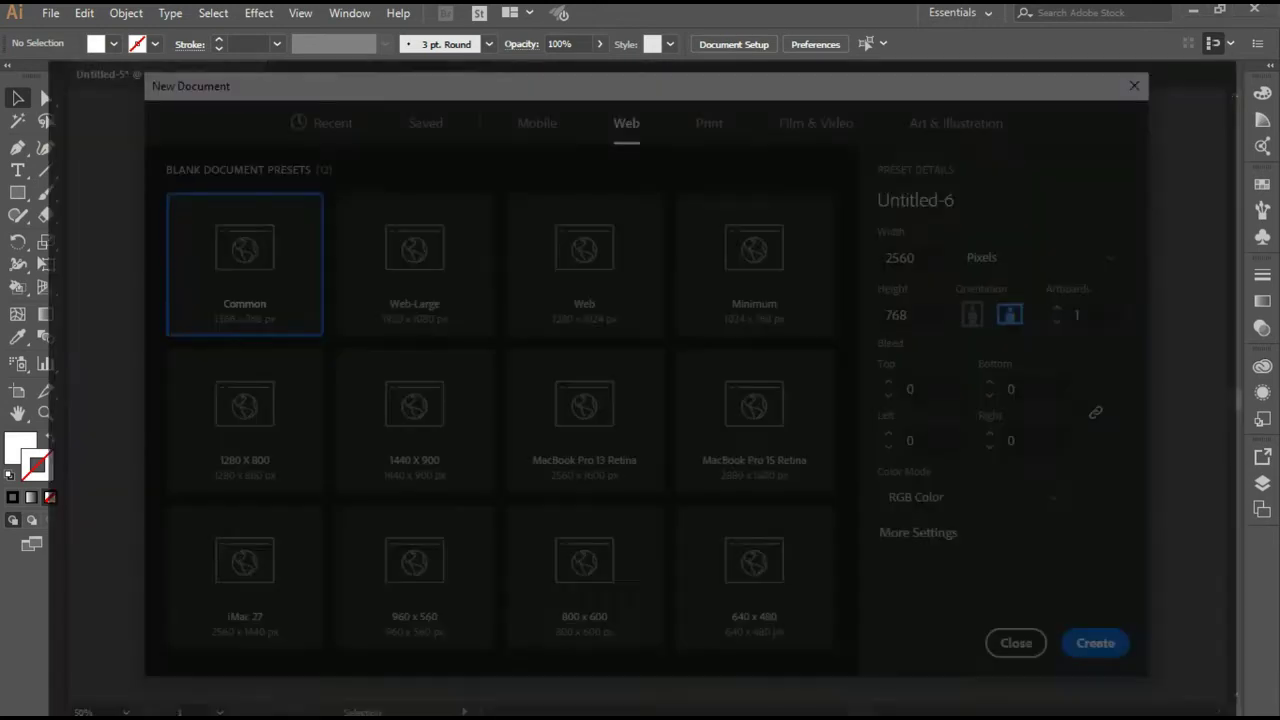
left_click(575, 620)
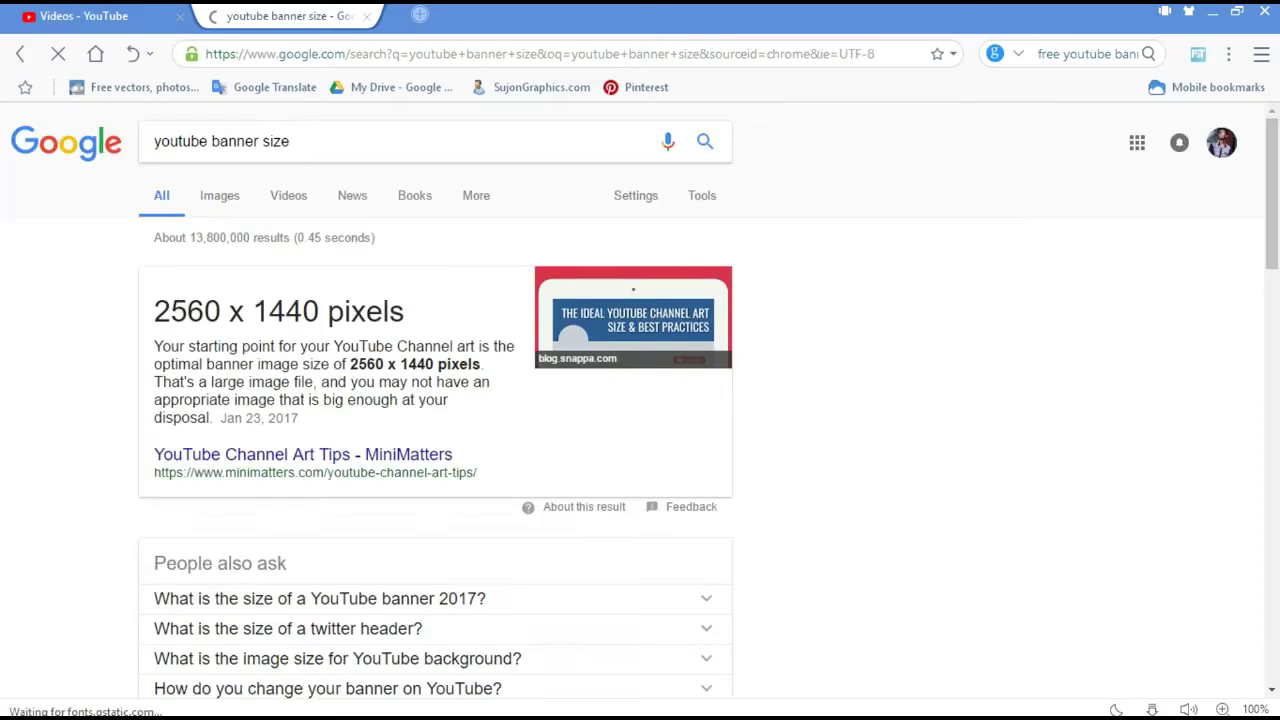
double_click(320, 315)
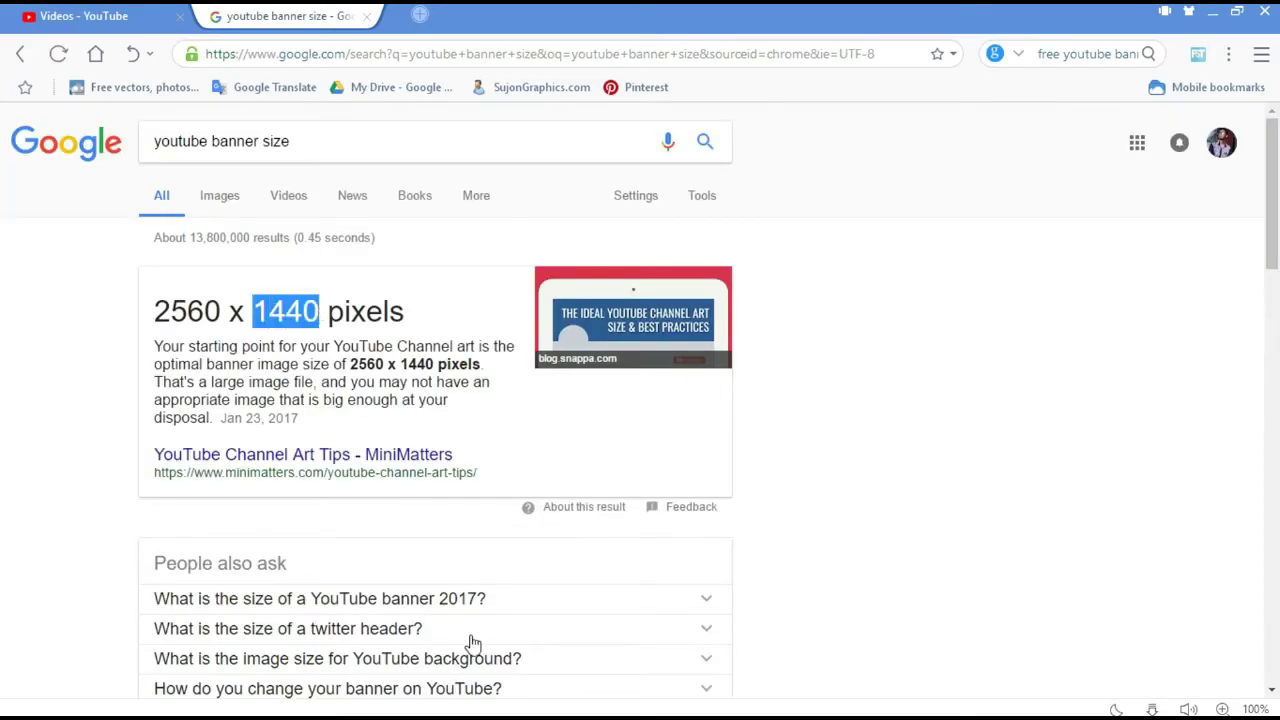
left_click(1213, 14)
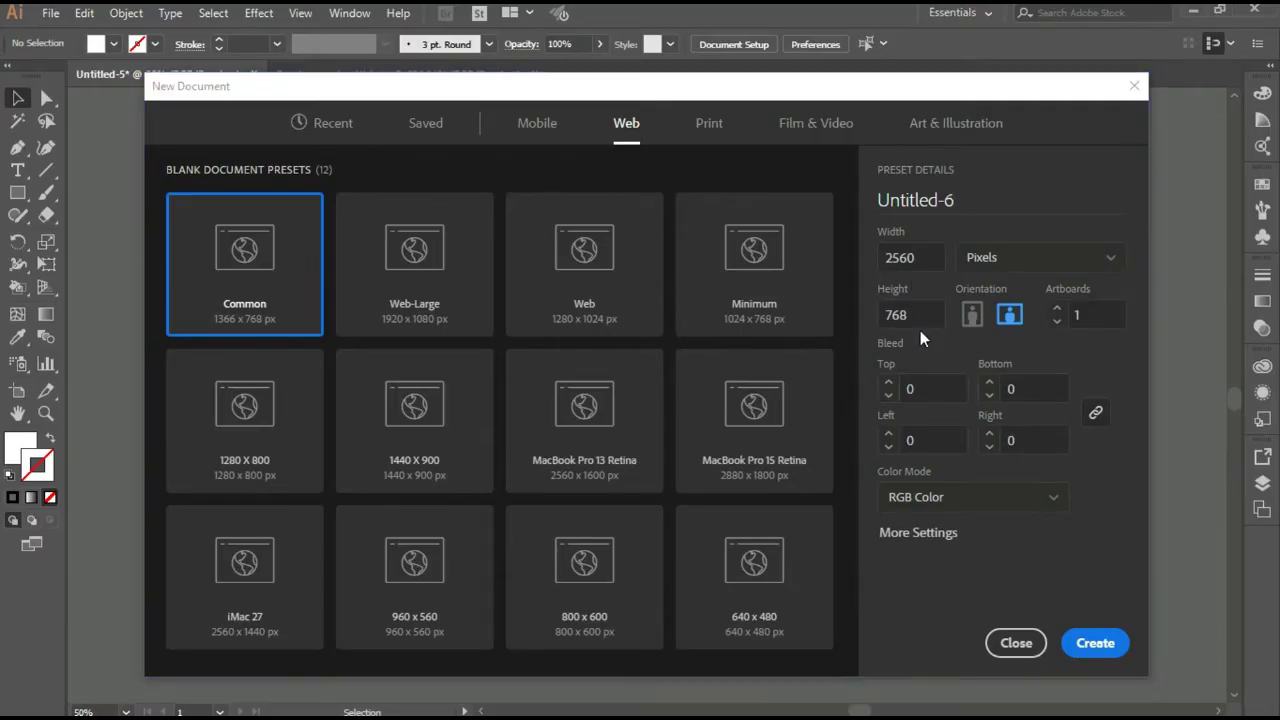
key("ctrl+v")
left_click(1087, 638)
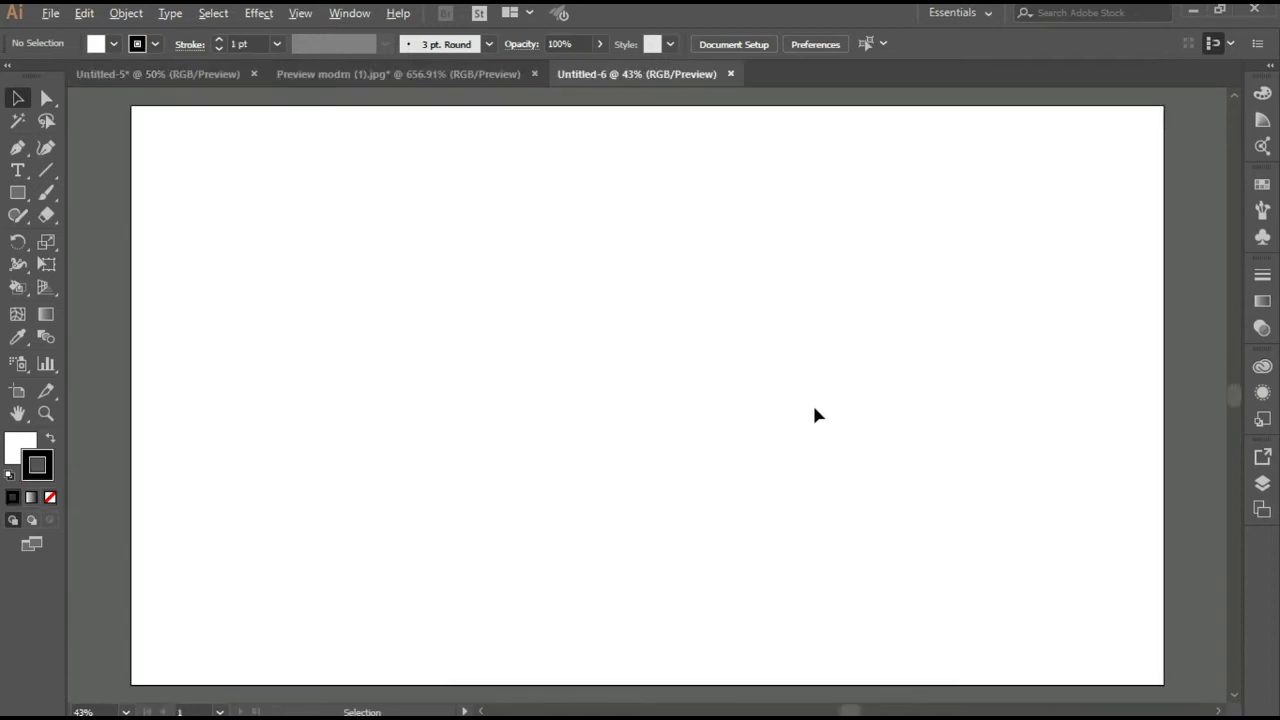
Open Google image results for youtube banner size and preview the 1546 x 423 safe-area template
left_click(1189, 9)
left_click(565, 707)
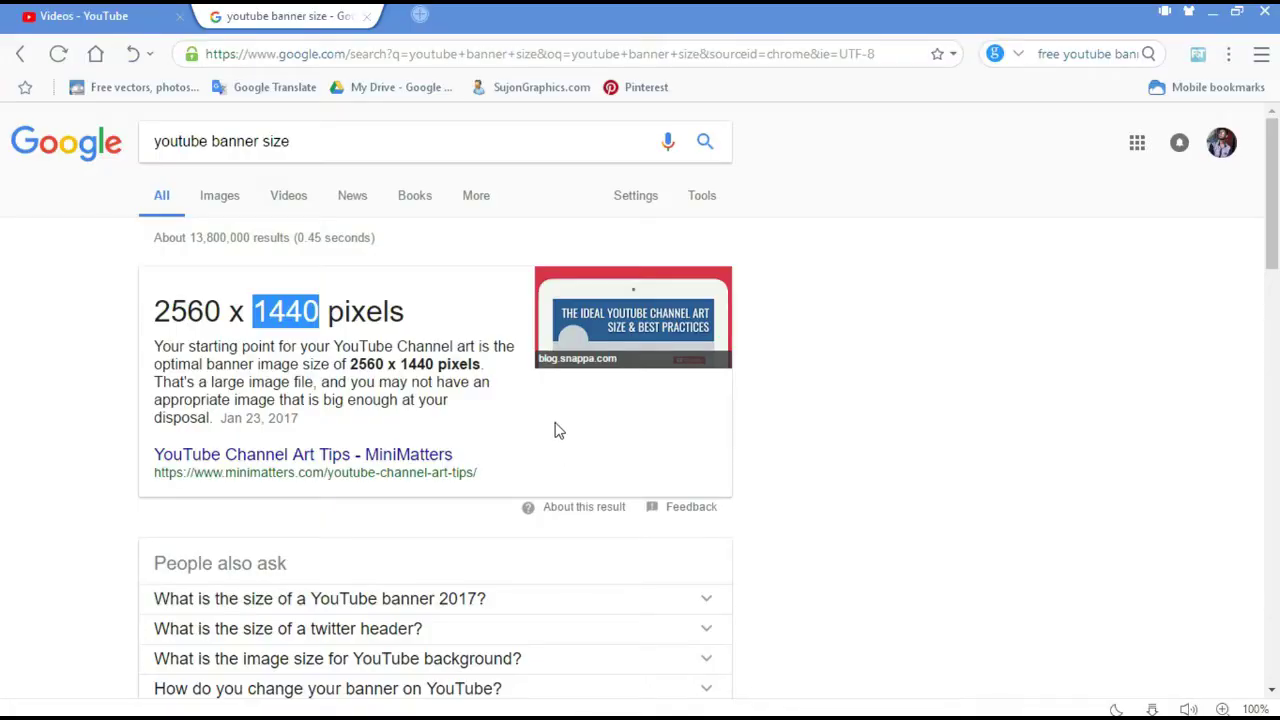
scroll(427, 447, "down", 1)
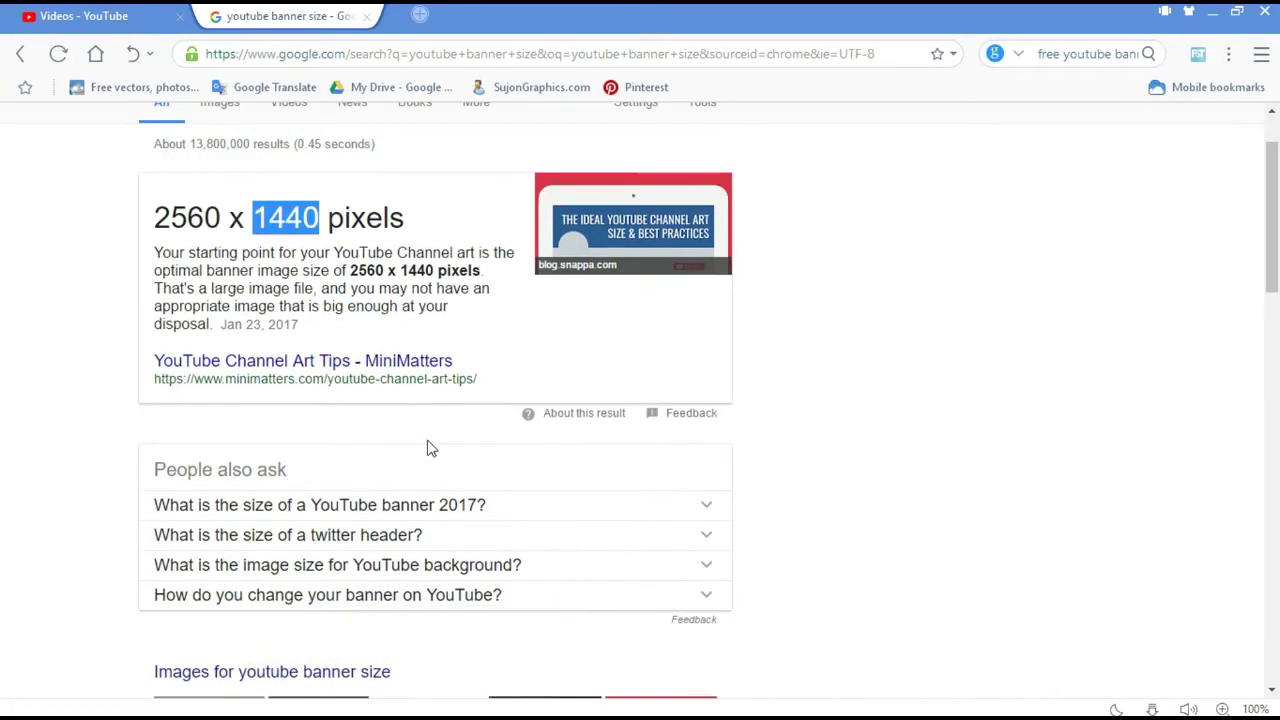
scroll(427, 447, "down", 3)
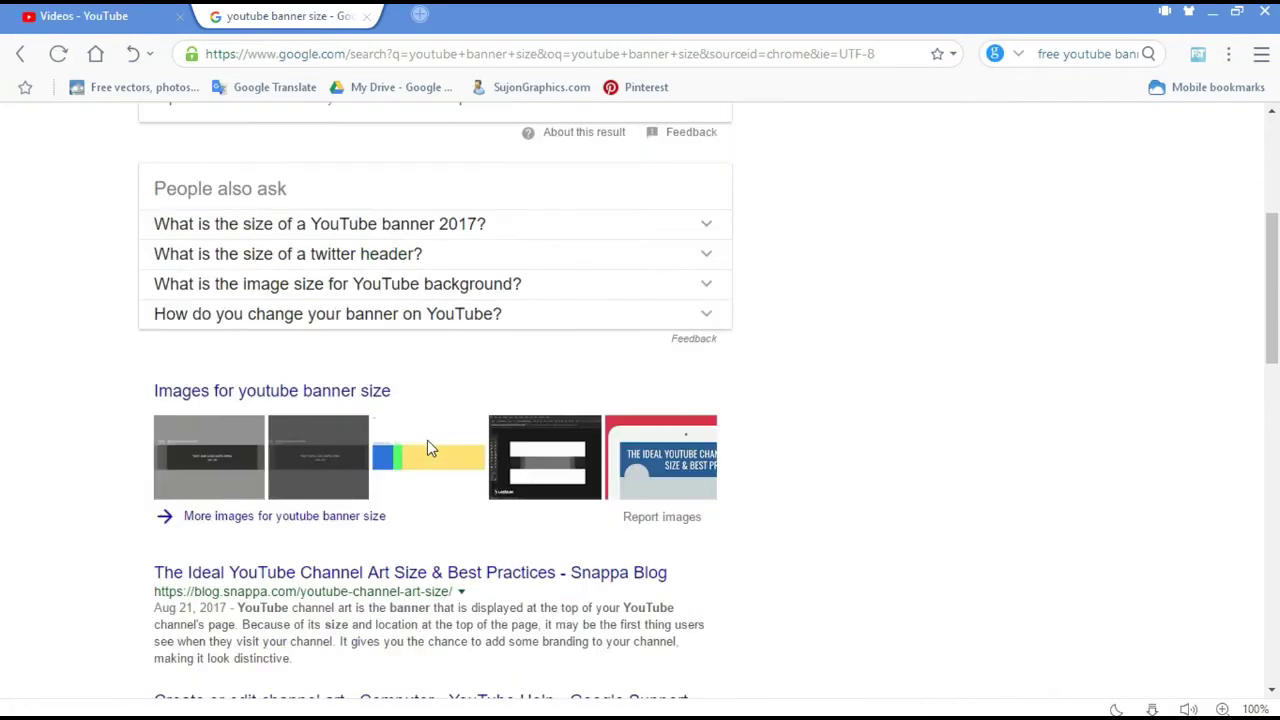
left_click(205, 476)
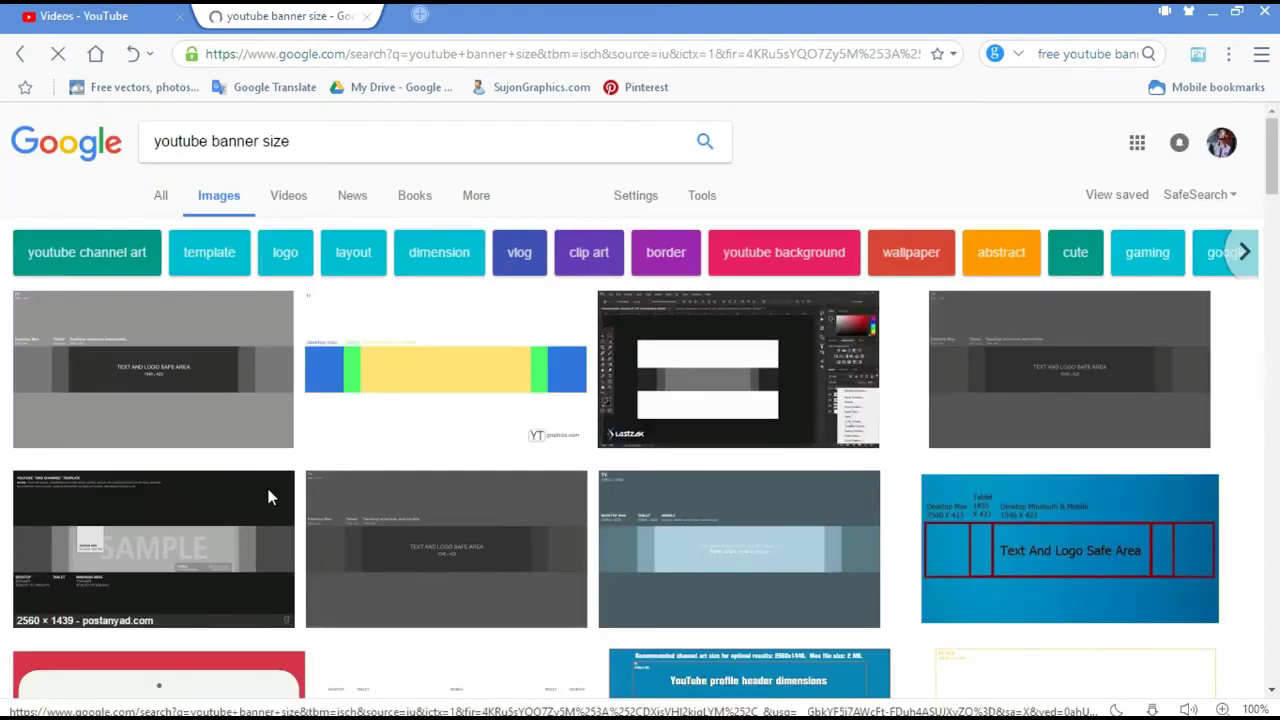
scroll(268, 491, "down", 2)
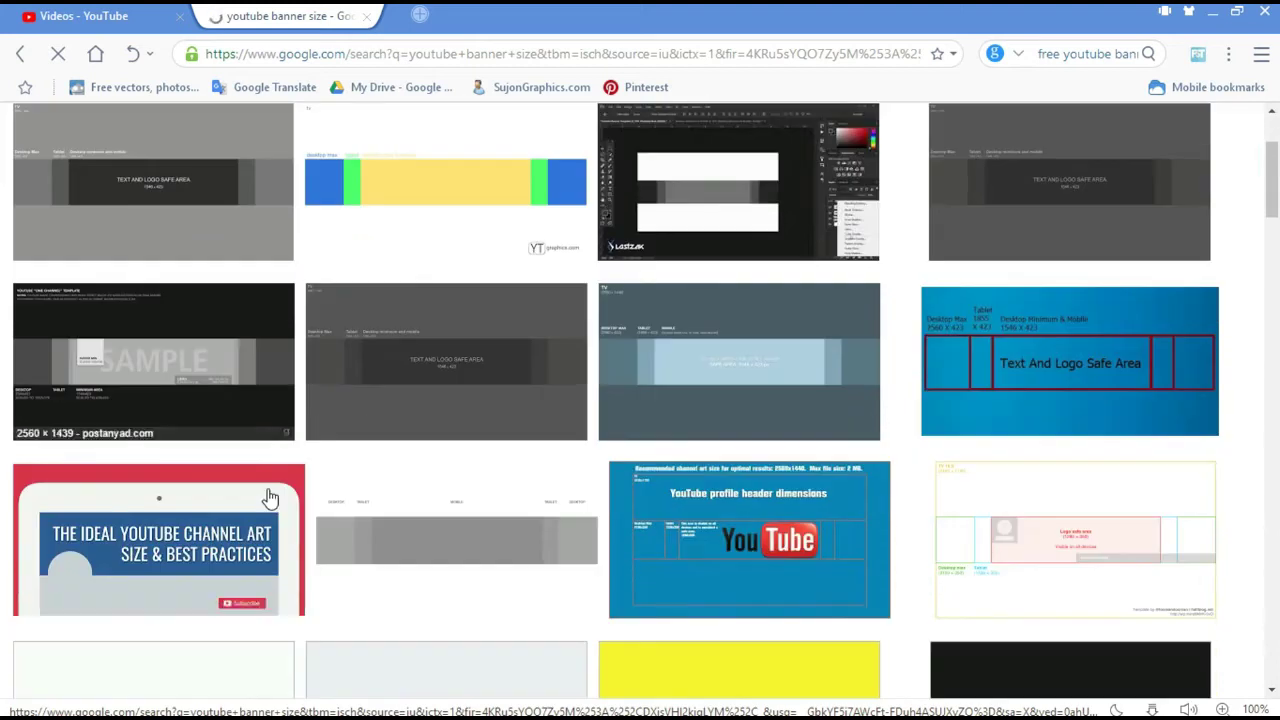
left_click(145, 178)
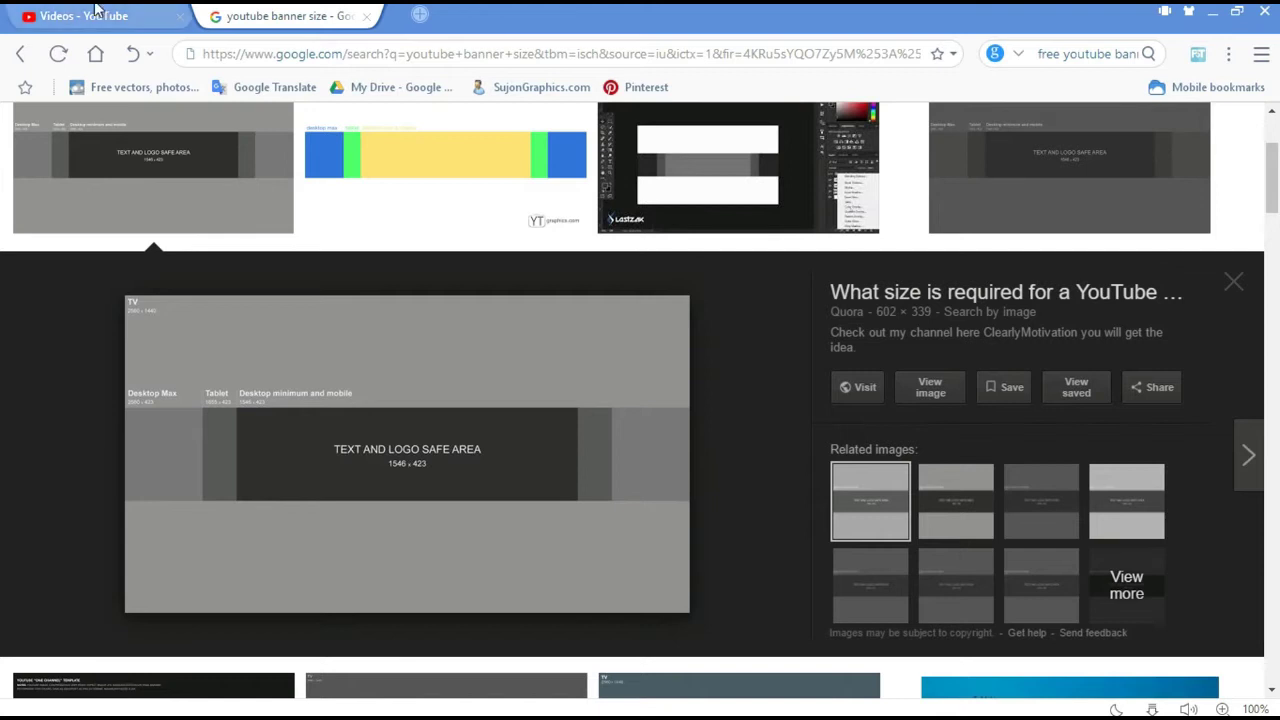
Draw a wide green rectangle across the middle of the artboard
left_click(1212, 12)
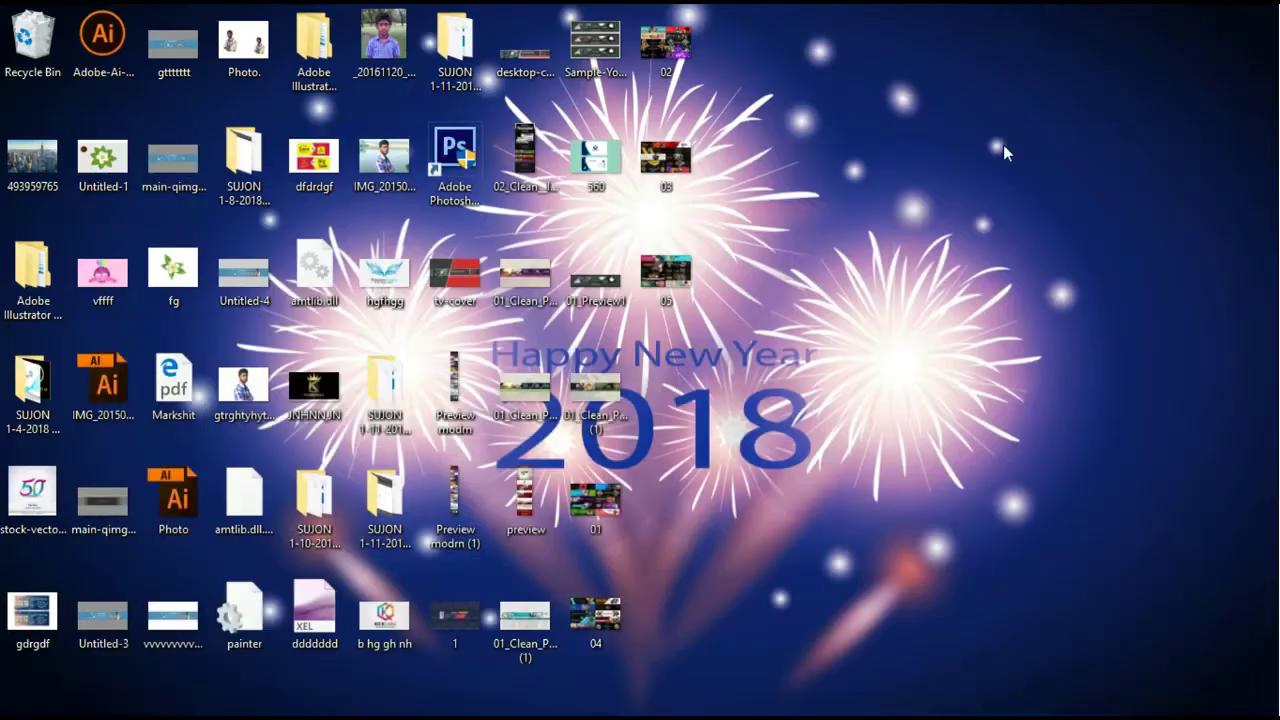
left_click(758, 701)
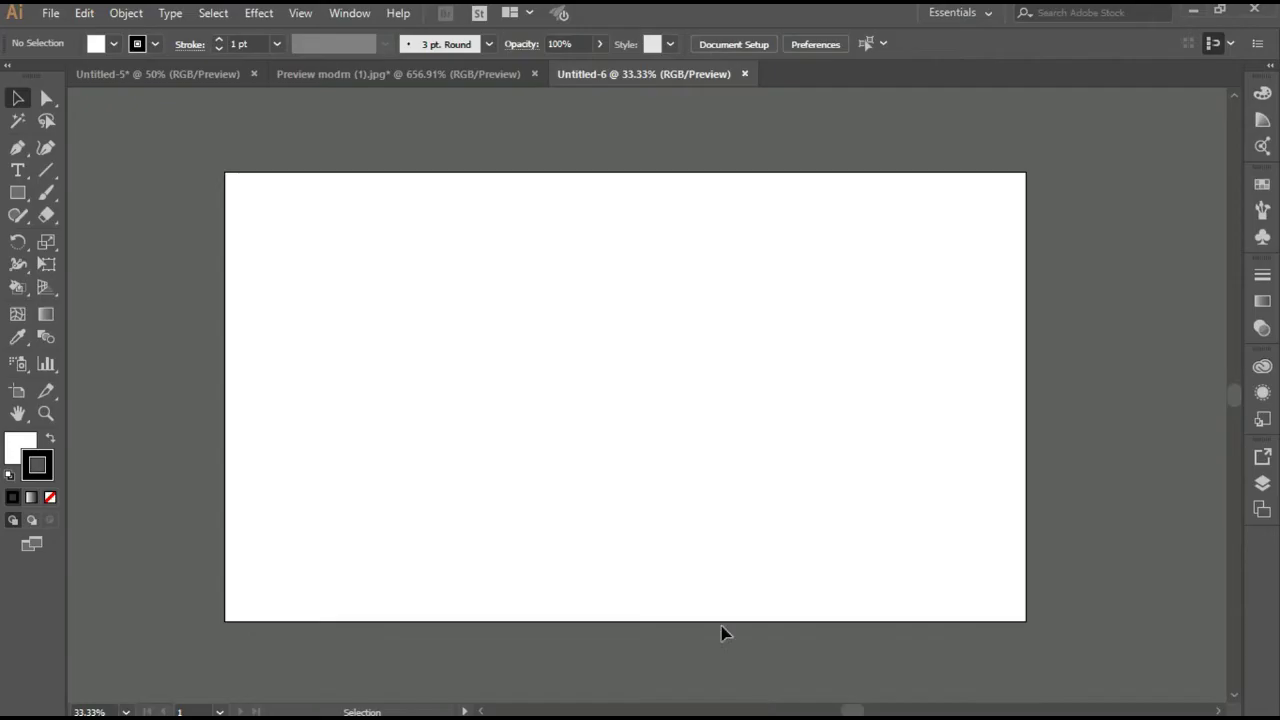
left_click(18, 192)
left_click(62, 195)
mouse_move(222, 330)
left_mouse_down()
mouse_move(1022, 474)
mouse_move(1030, 463)
left_mouse_up()
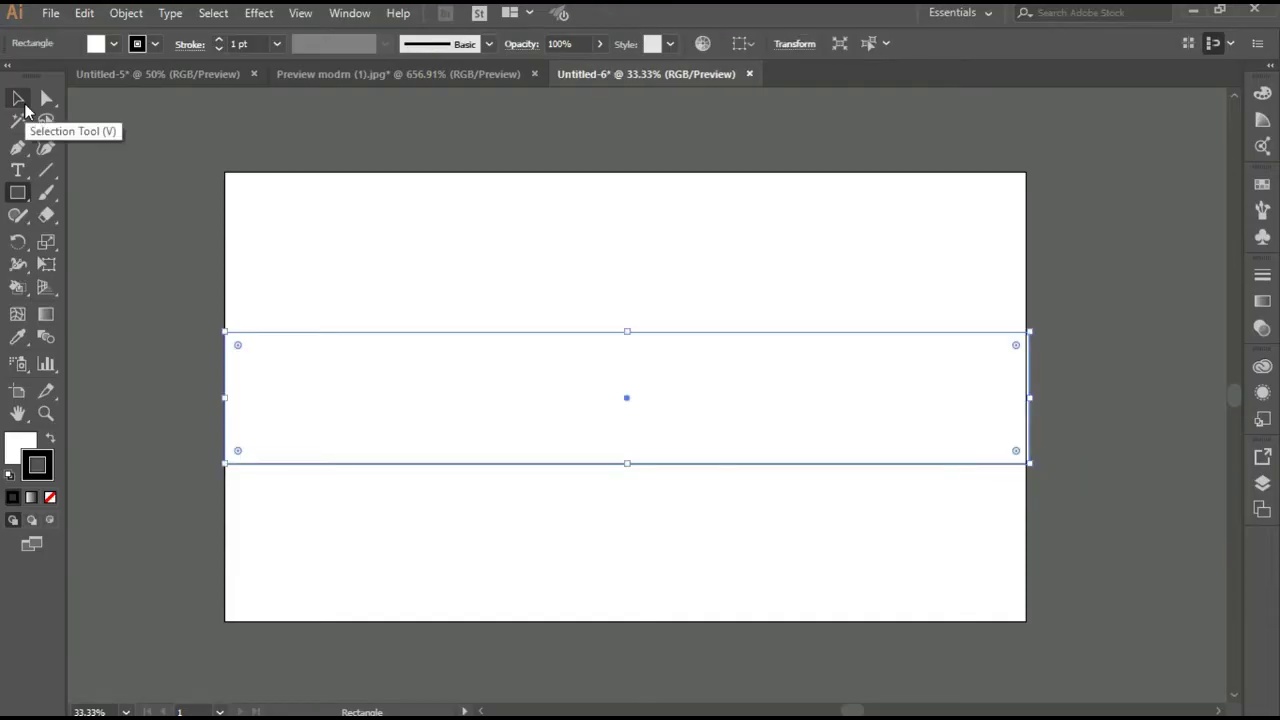
left_click(114, 43)
left_click(76, 88)
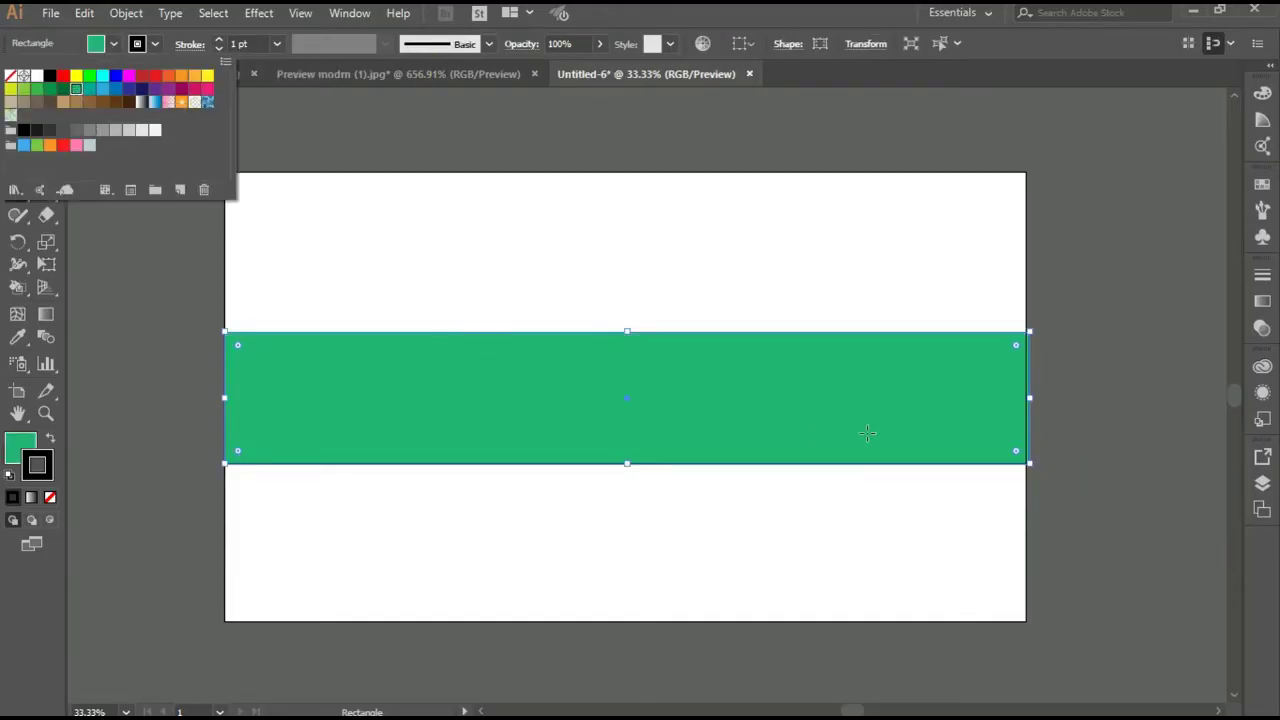
Stretch the rectangle to 2560 x 423 px and zoom out to see the whole artboard
scroll(974, 408, "up", 1)
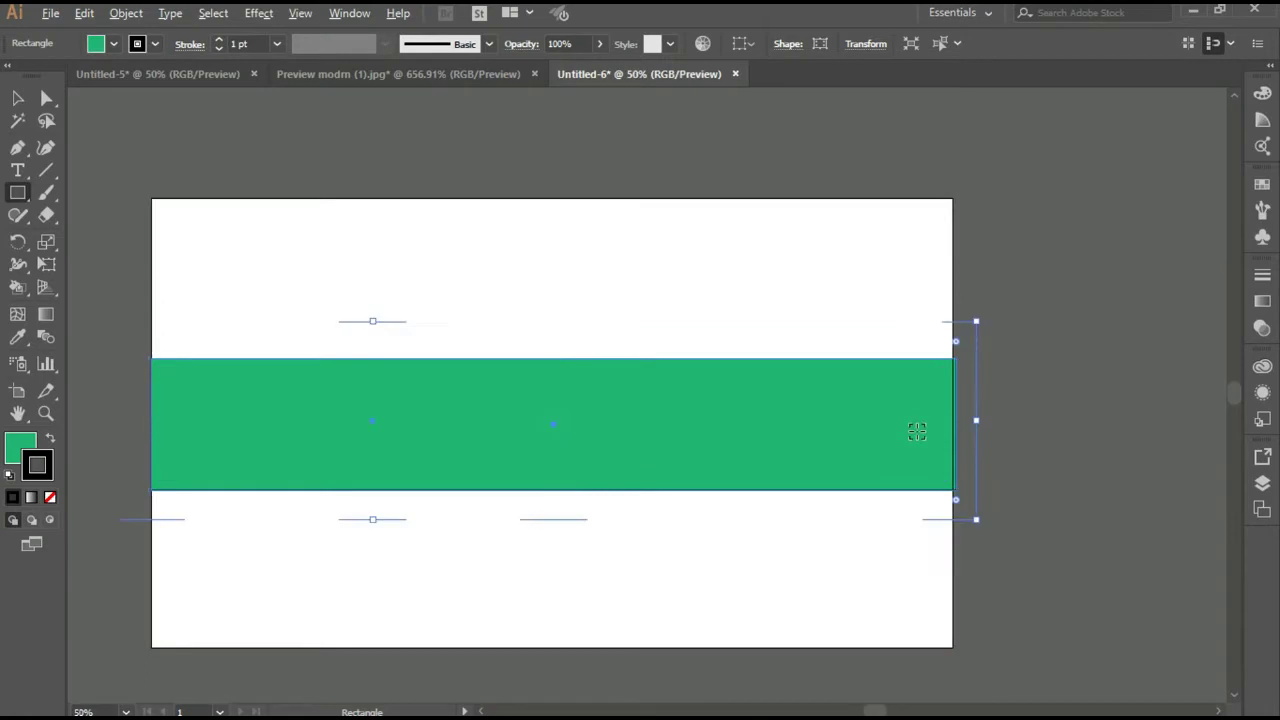
scroll(914, 429, "up", 1)
left_click_drag(1000, 419, 988, 412)
left_click(929, 443)
left_click(697, 407)
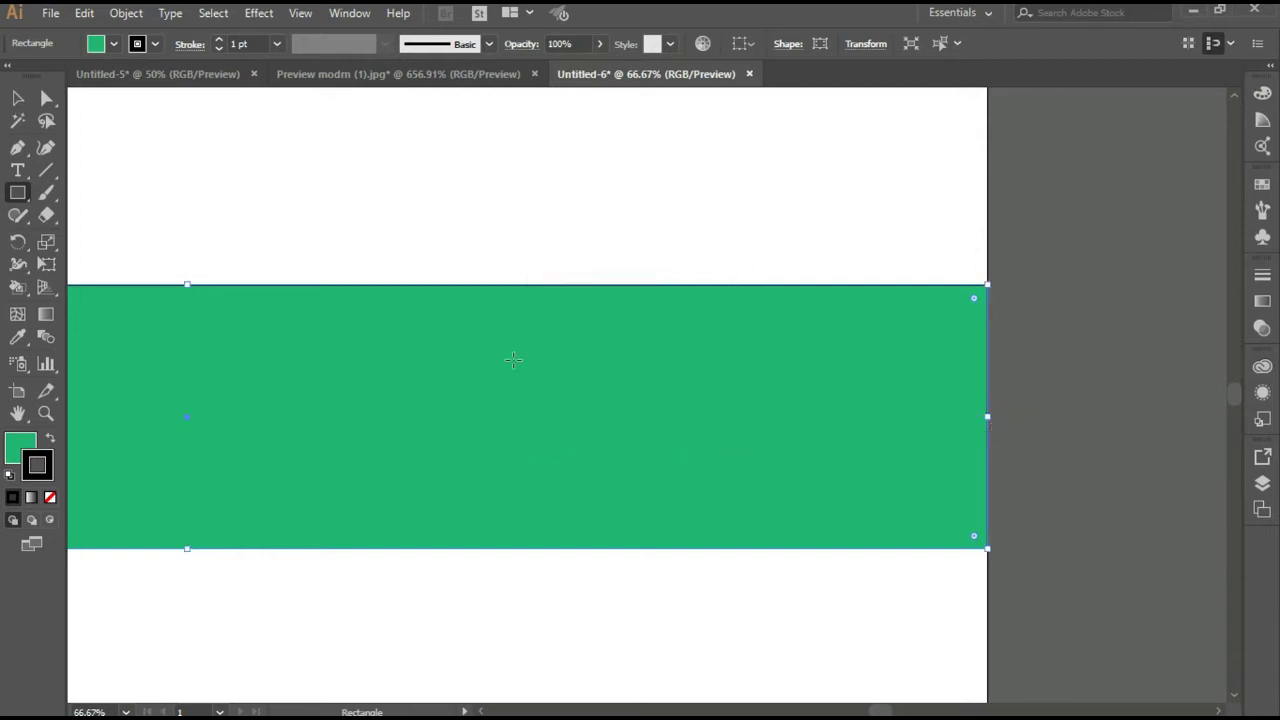
left_click(17, 98)
key("ctrl+minus")
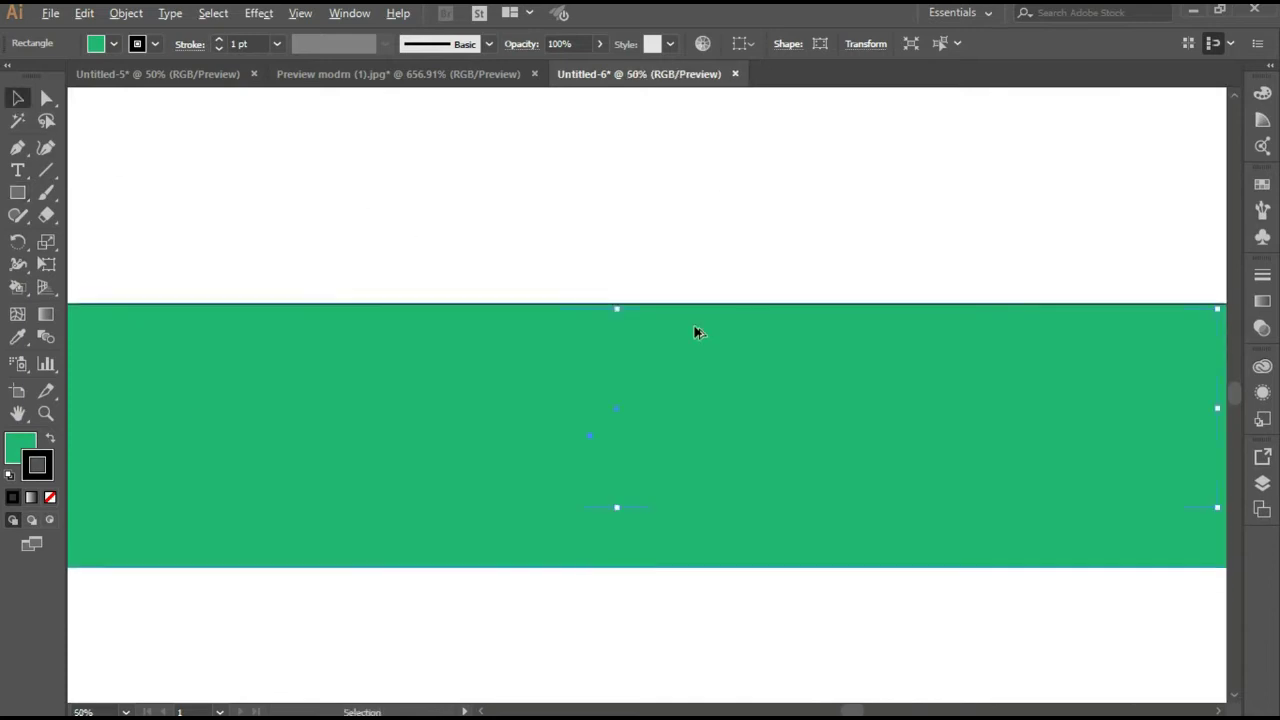
key("ctrl+minus")
key("ctrl+minus")
key("ctrl+equal")
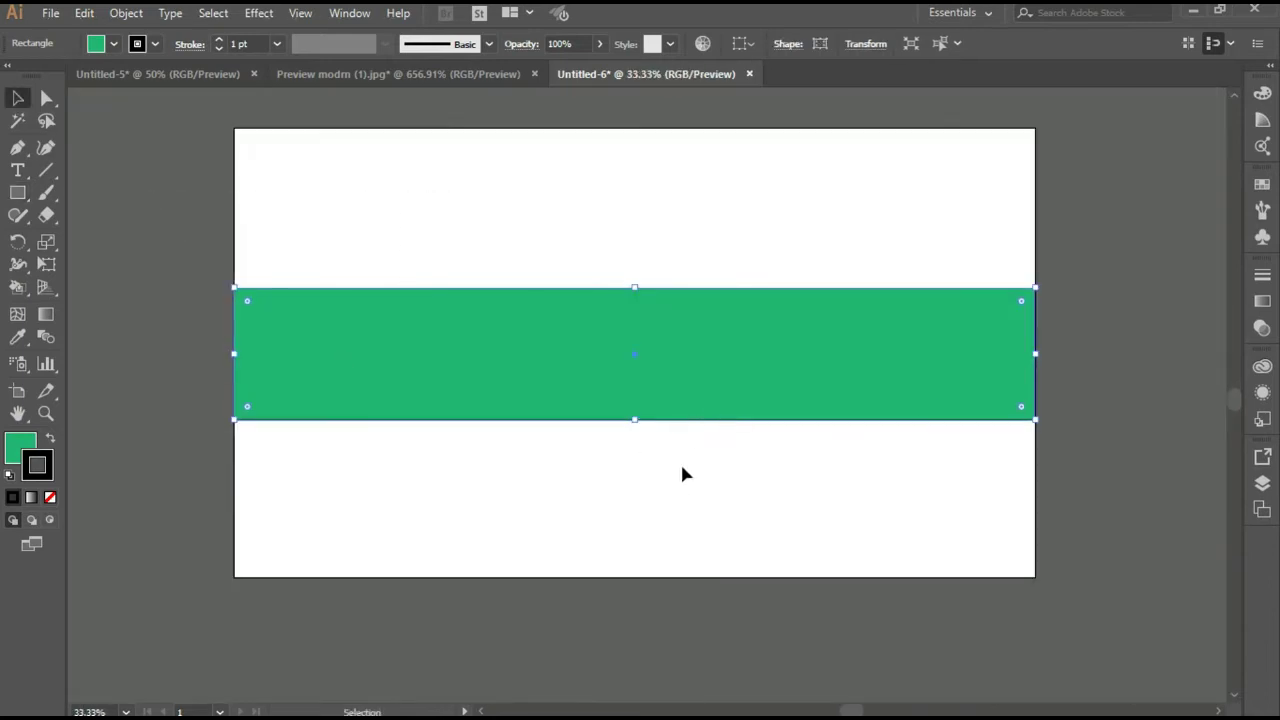
left_click_drag(682, 474, 612, 481)
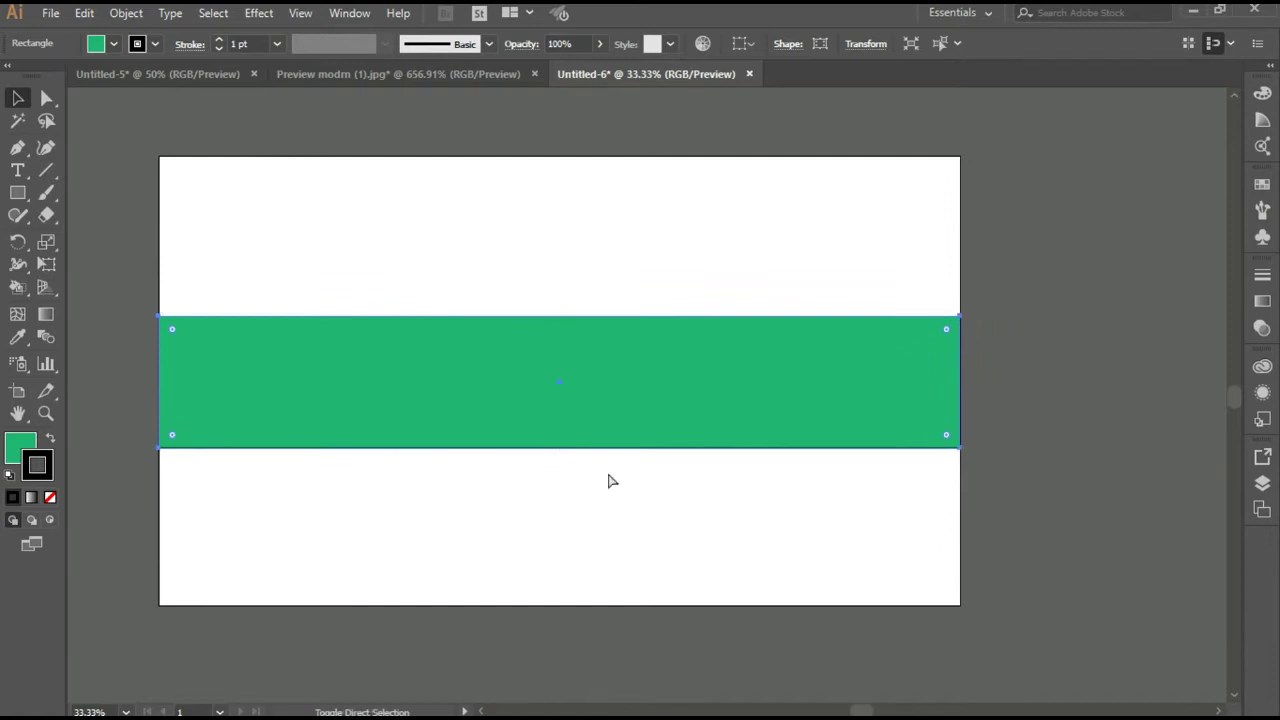
Recolour the band blue, deselect it, and bring up the Pen tool and Pathfinder
left_click(612, 481)
left_click(454, 297)
left_click(114, 44)
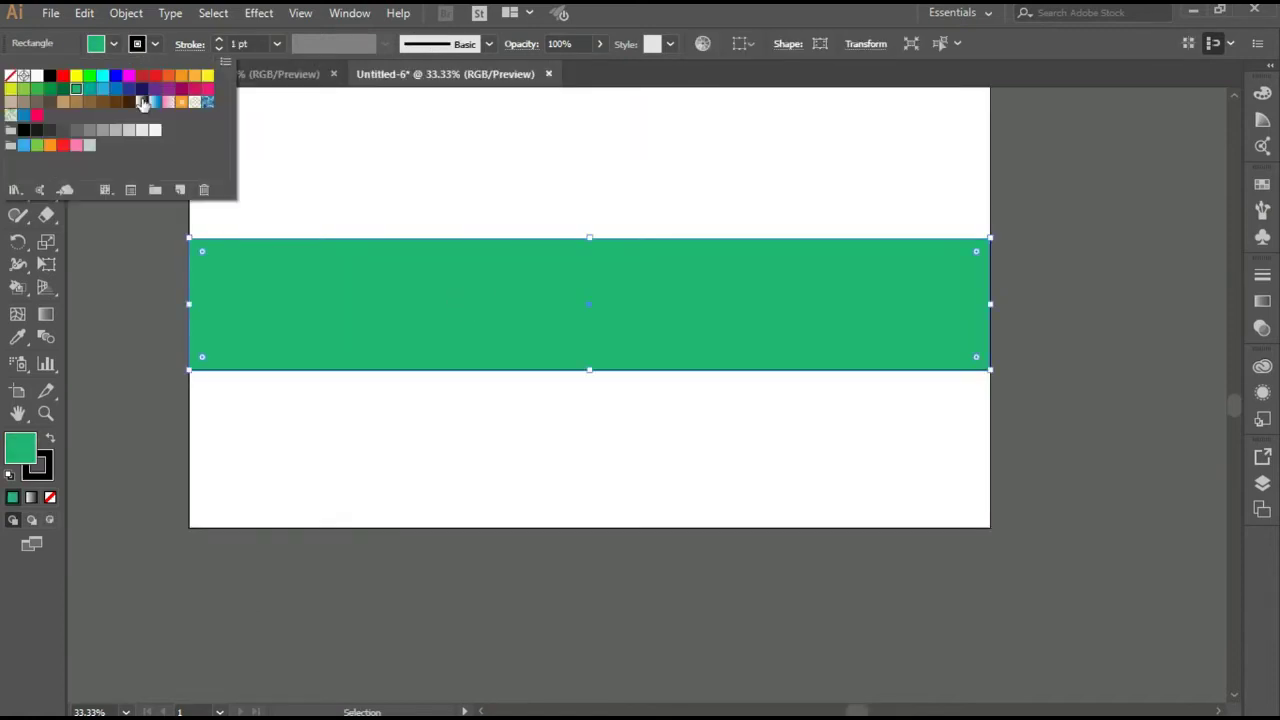
left_click(23, 116)
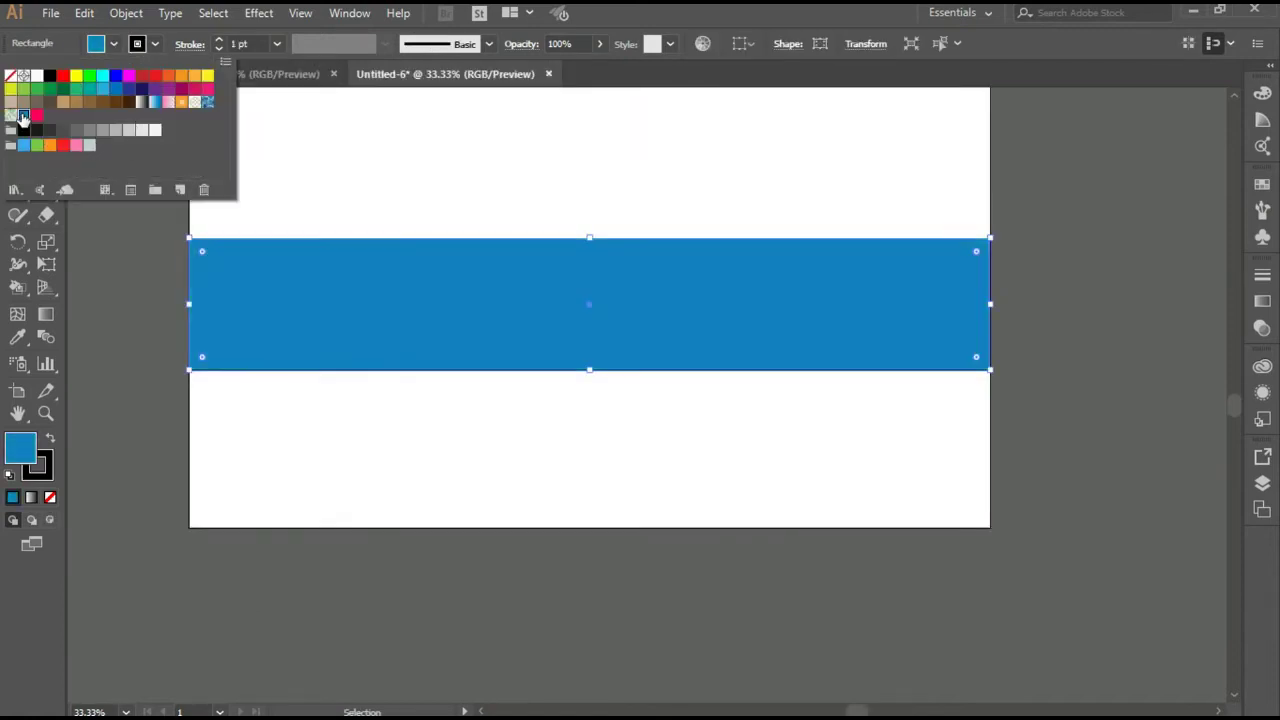
left_click(82, 233)
left_click(89, 264)
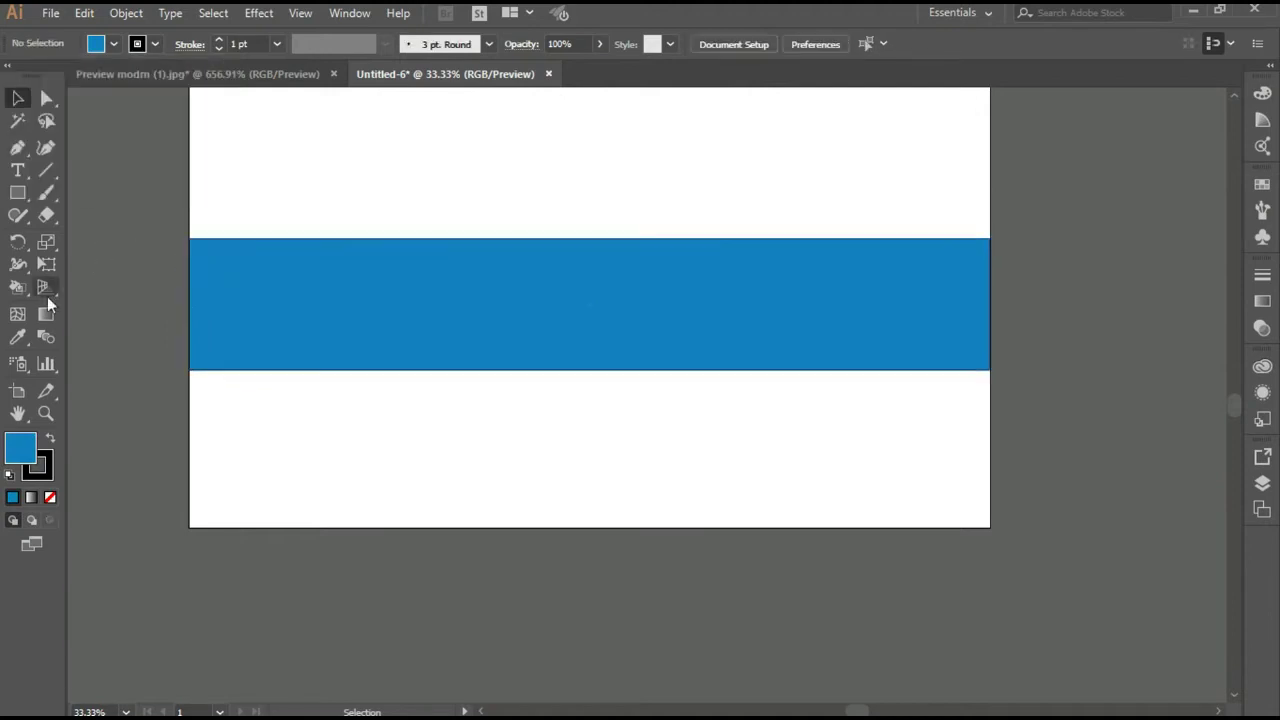
key("shift+ctrl+F9")
key("p")
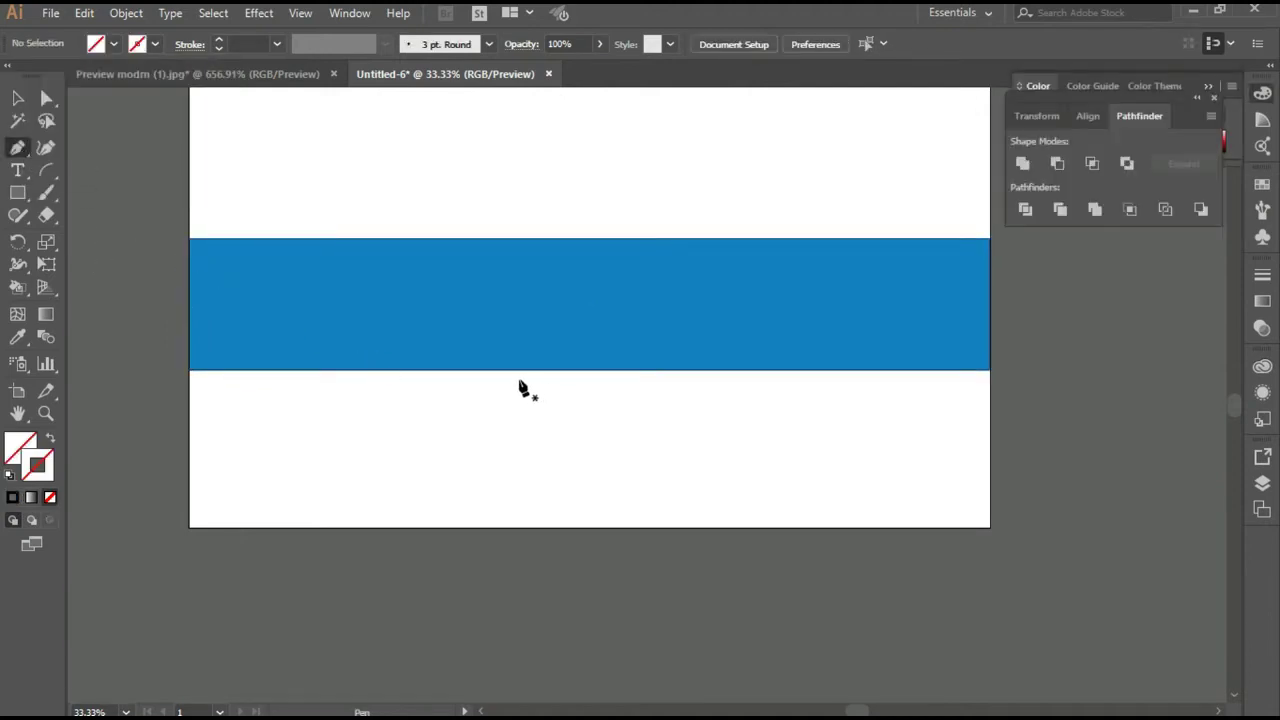
Draw a Pen curve over the band and Divide the band along it, removing the outline
left_click(500, 377)
mouse_move(686, 229)
left_mouse_down()
mouse_move(801, 168)
mouse_move(869, 217)
left_mouse_up()
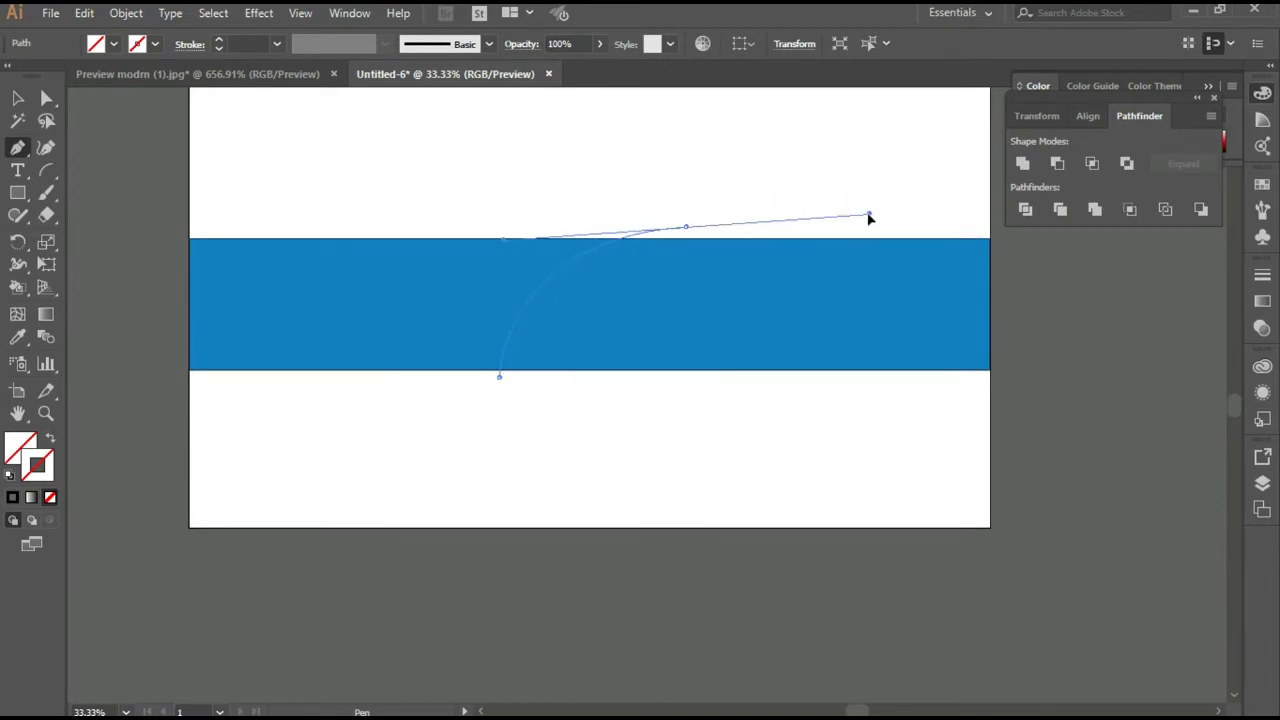
left_click_drag(686, 228, 28, 100)
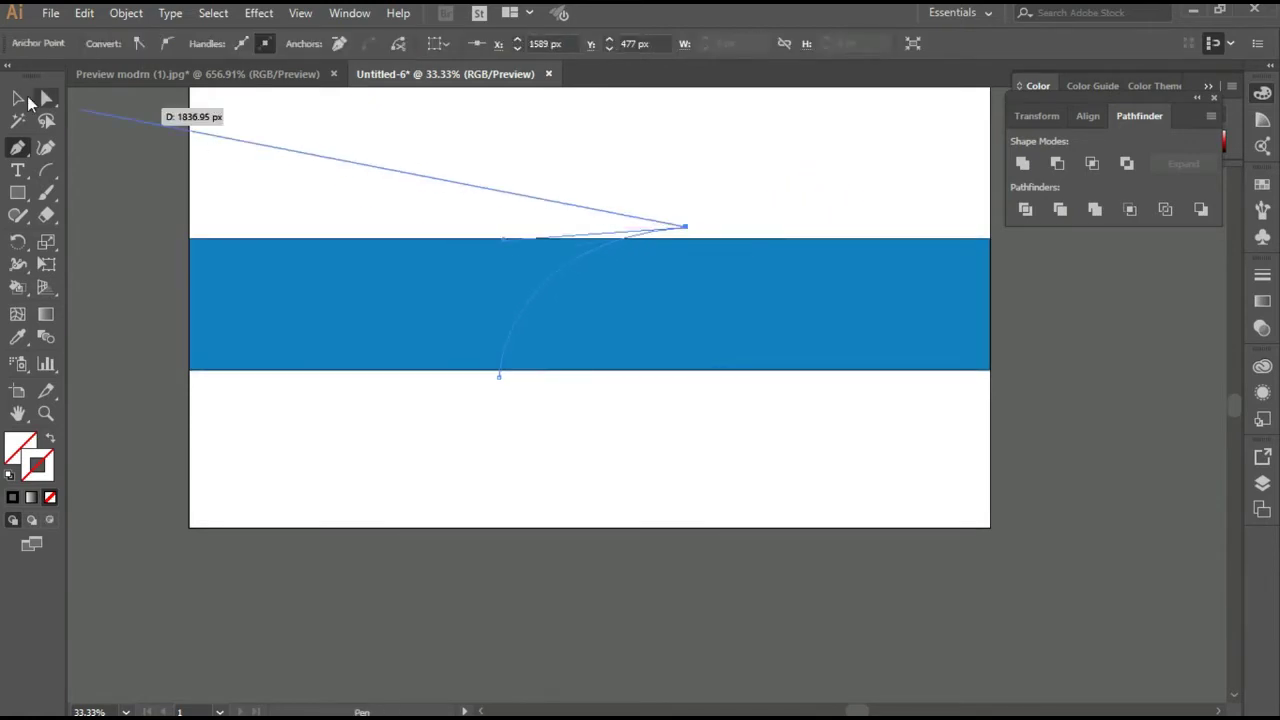
left_click(18, 98)
left_click_drag(274, 172, 537, 357)
left_click(1030, 210)
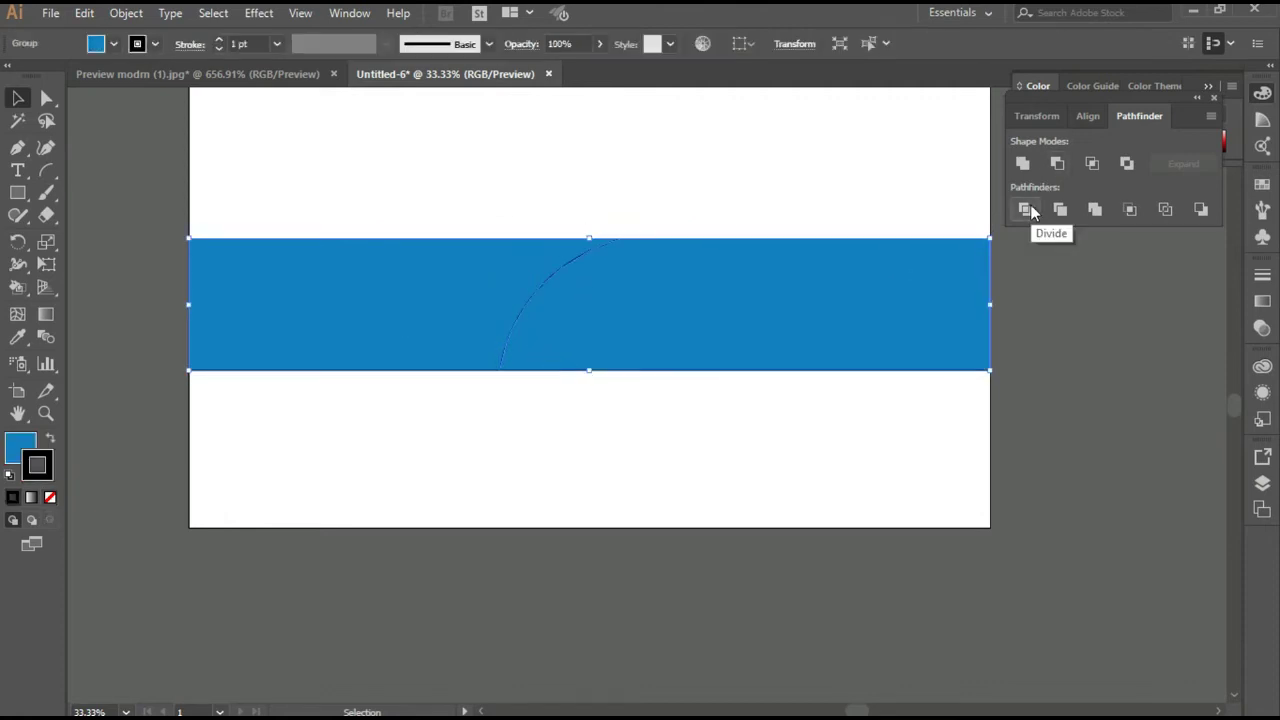
left_click(52, 500)
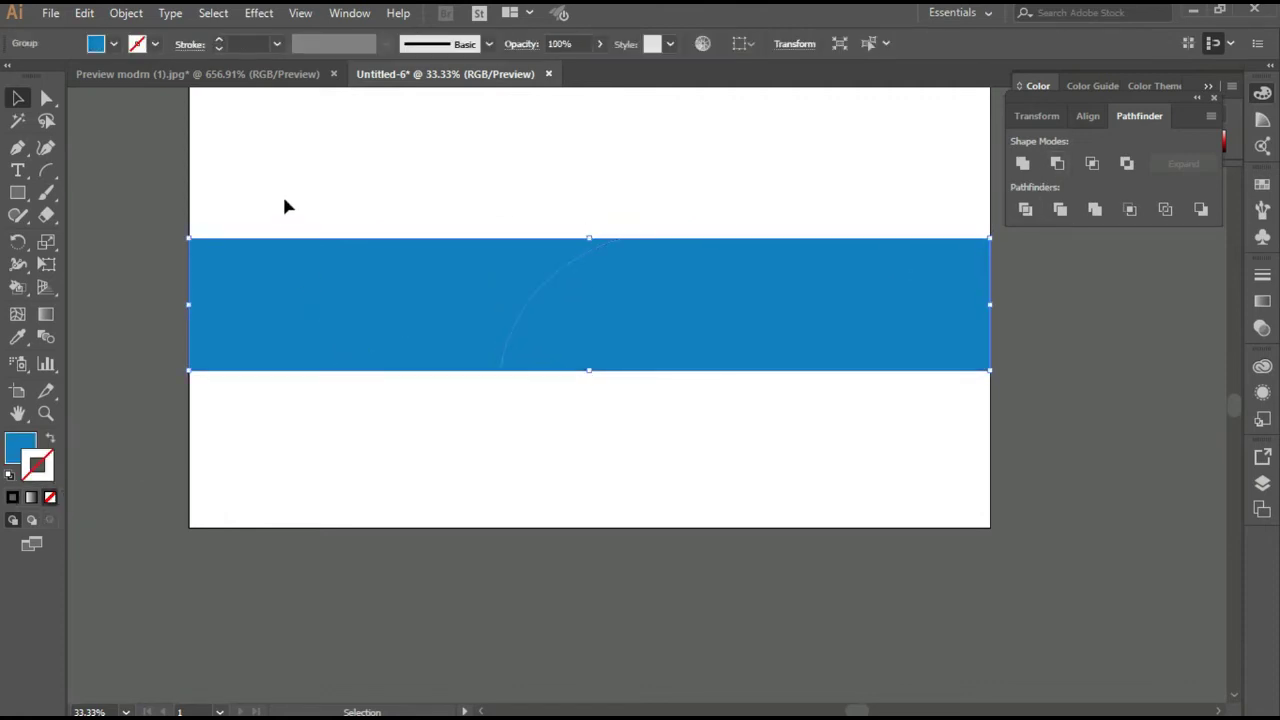
Ungroup the divided pieces and fill the left piece grey
left_click(310, 170)
left_click(490, 307)
right_click(335, 284)
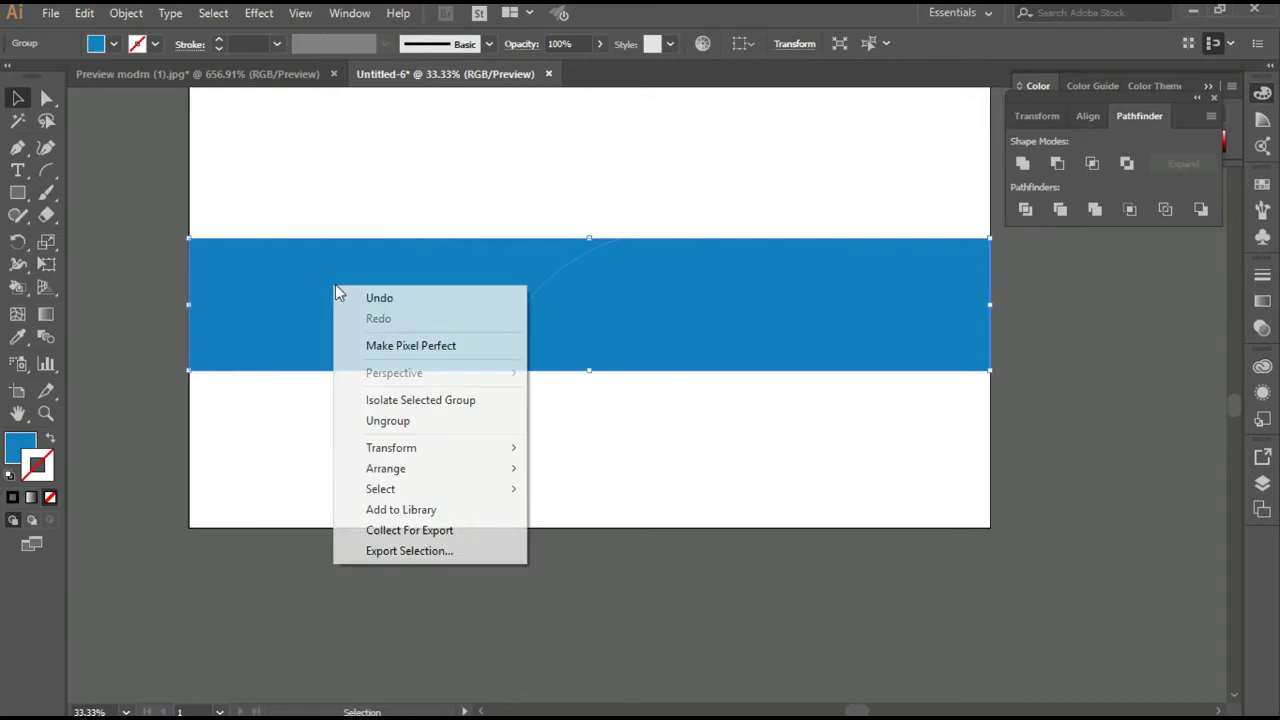
left_click(400, 429)
key("ctrl+shift+a")
left_click(363, 327)
left_click(114, 44)
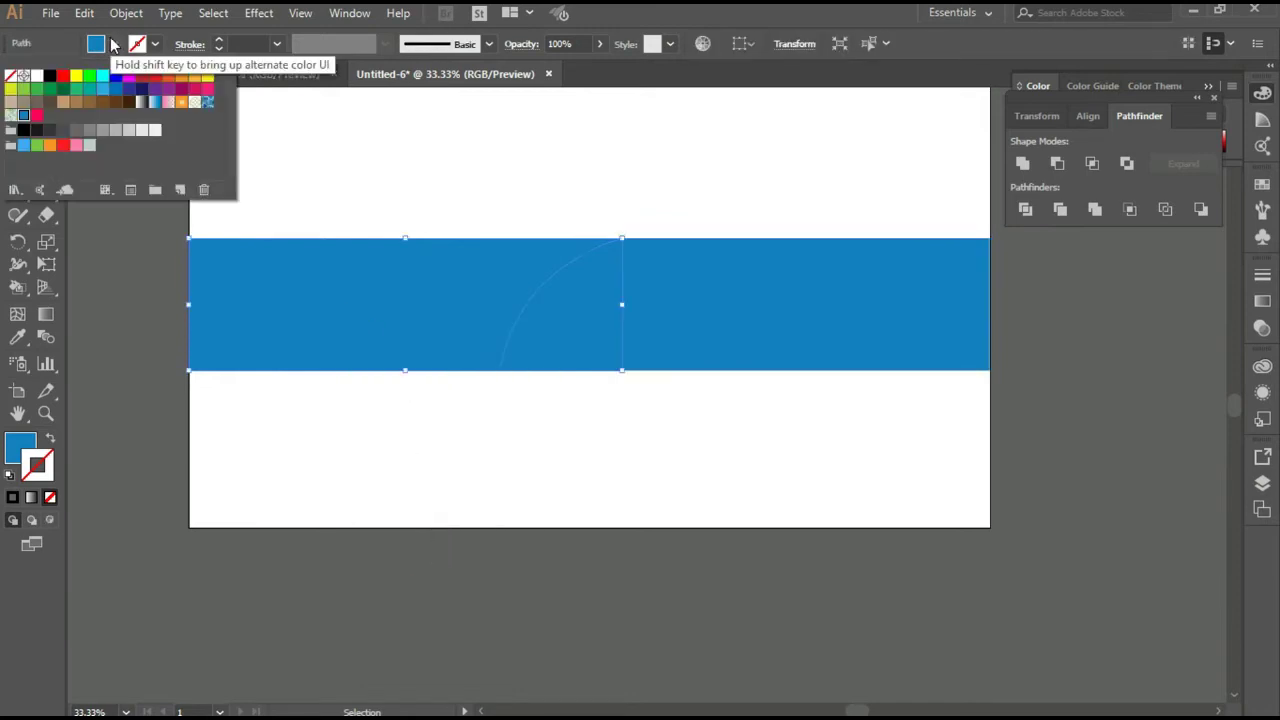
left_click(128, 133)
left_click(323, 417)
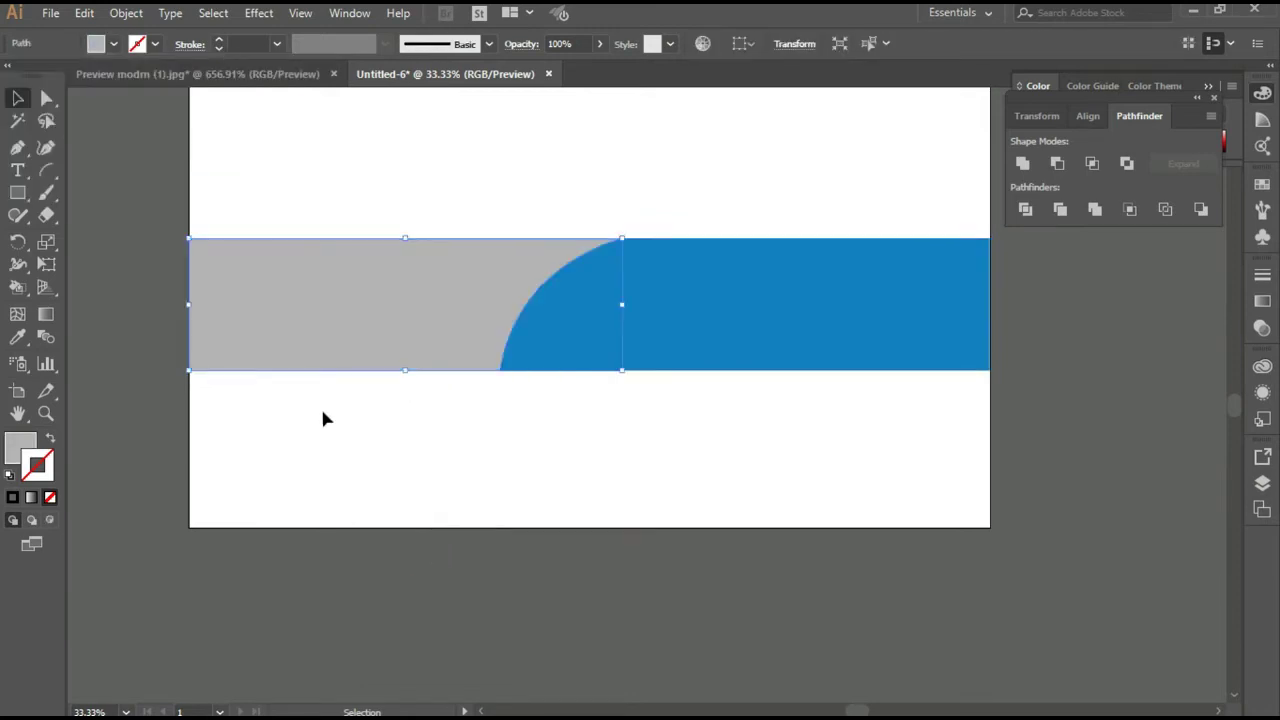
Paste a copy of the blue curved shape behind it and fill the copy pink
left_click(588, 335)
left_click(84, 12)
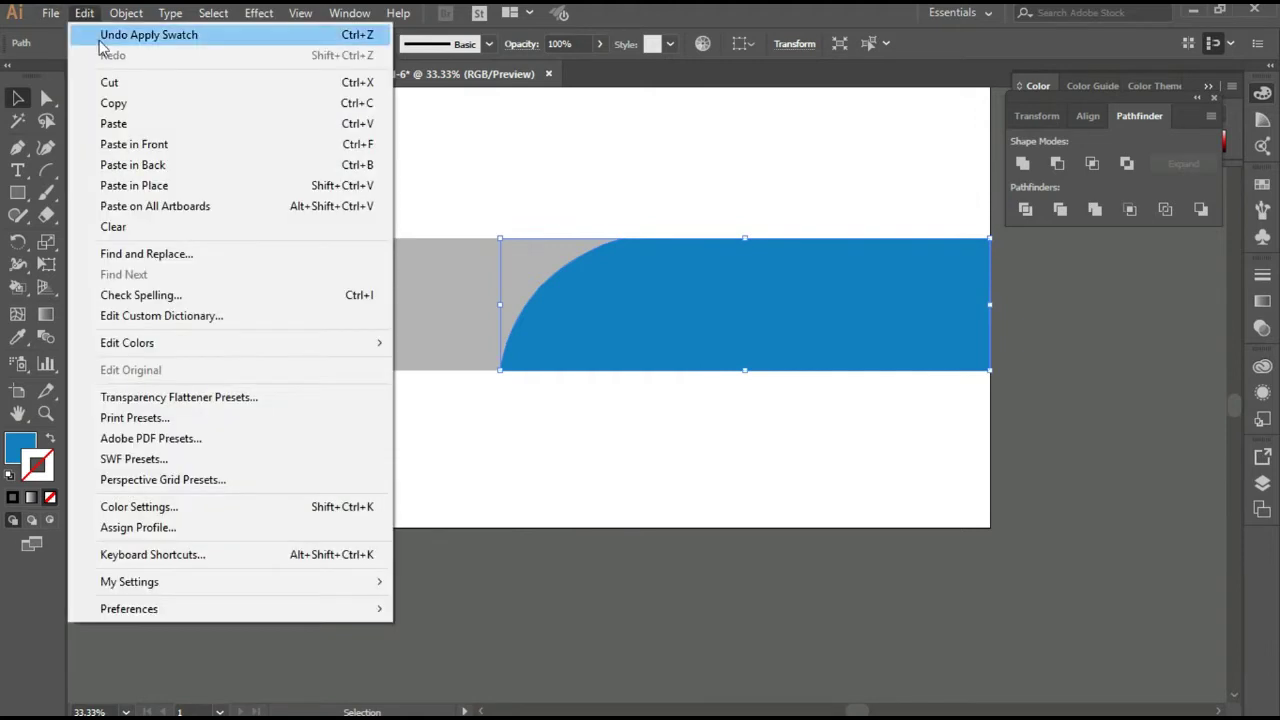
left_click(84, 12)
left_click(148, 165)
left_click(114, 44)
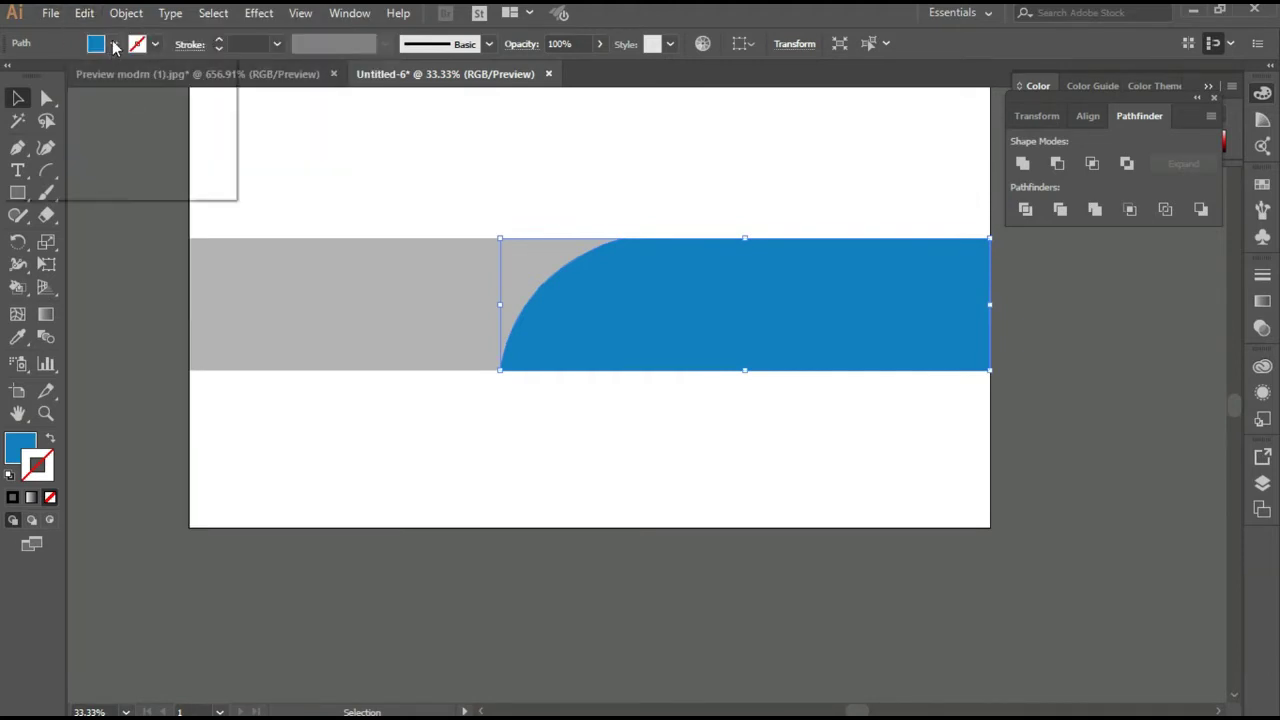
left_click(37, 116)
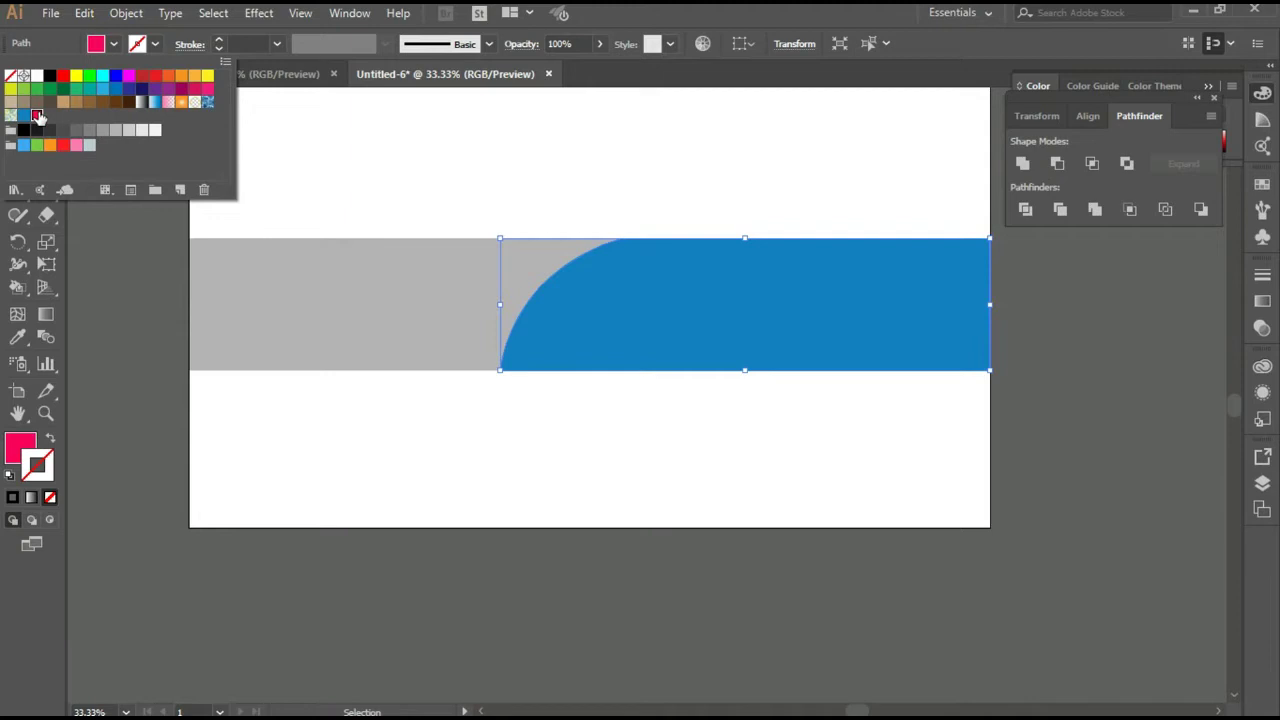
Nudge the pink copy left so a thin crescent edges the blue curve
key("Escape")
key("Left")
key("Left")
key("Left")
key("Left")
key("Left")
key("Left")
key("Left")
key("Left")
key("Left")
key("Left")
key("Left")
key("Left")
key("Left")
key("Left")
key("Left")
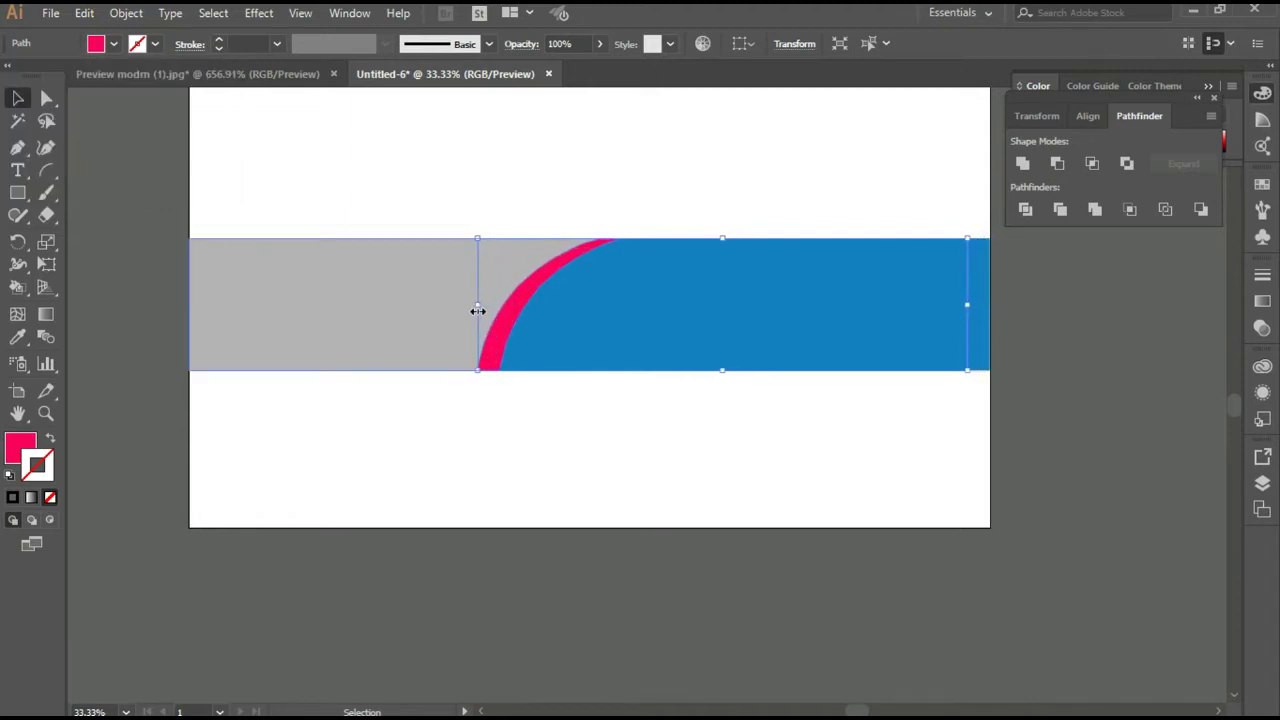
key("Right")
key("Right")
key("Right")
key("Right")
key("Right")
key("Right")
left_click(445, 434)
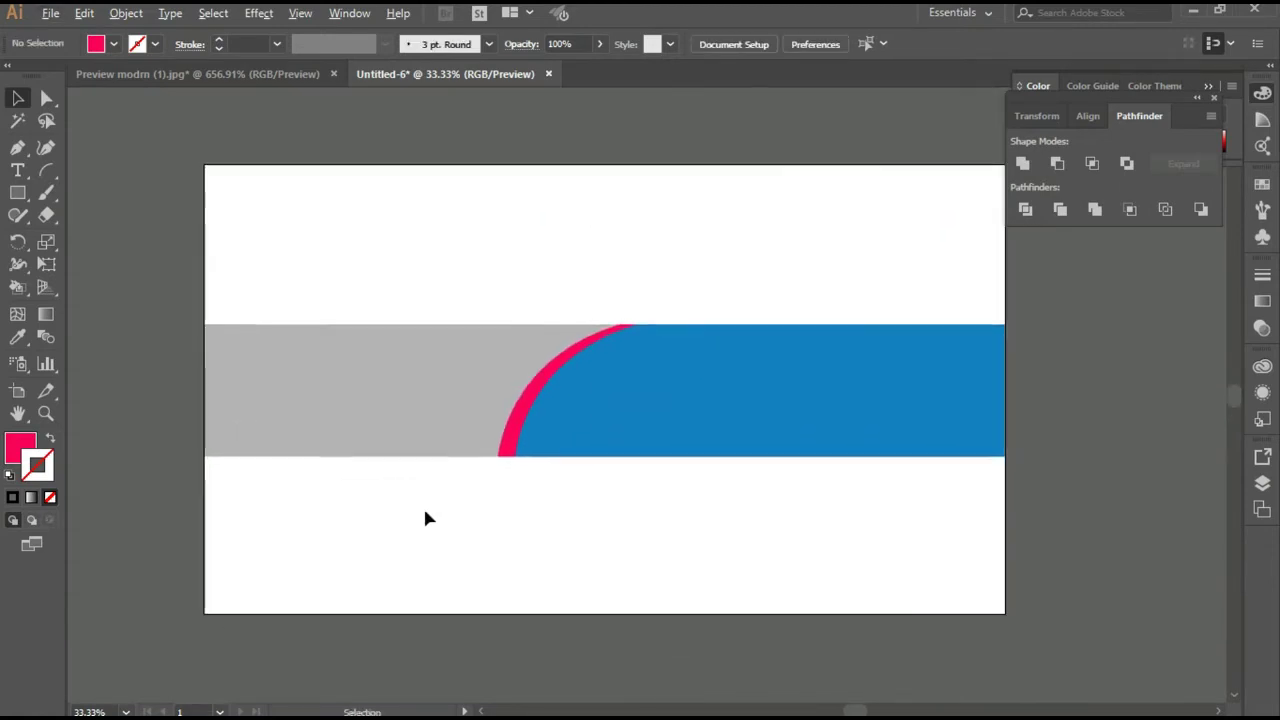
scroll(424, 505, "up", 1)
scroll(424, 505, "down", 1)
mouse_move(424, 505)
left_mouse_down()
mouse_move(381, 517)
mouse_move(392, 450)
left_mouse_up()
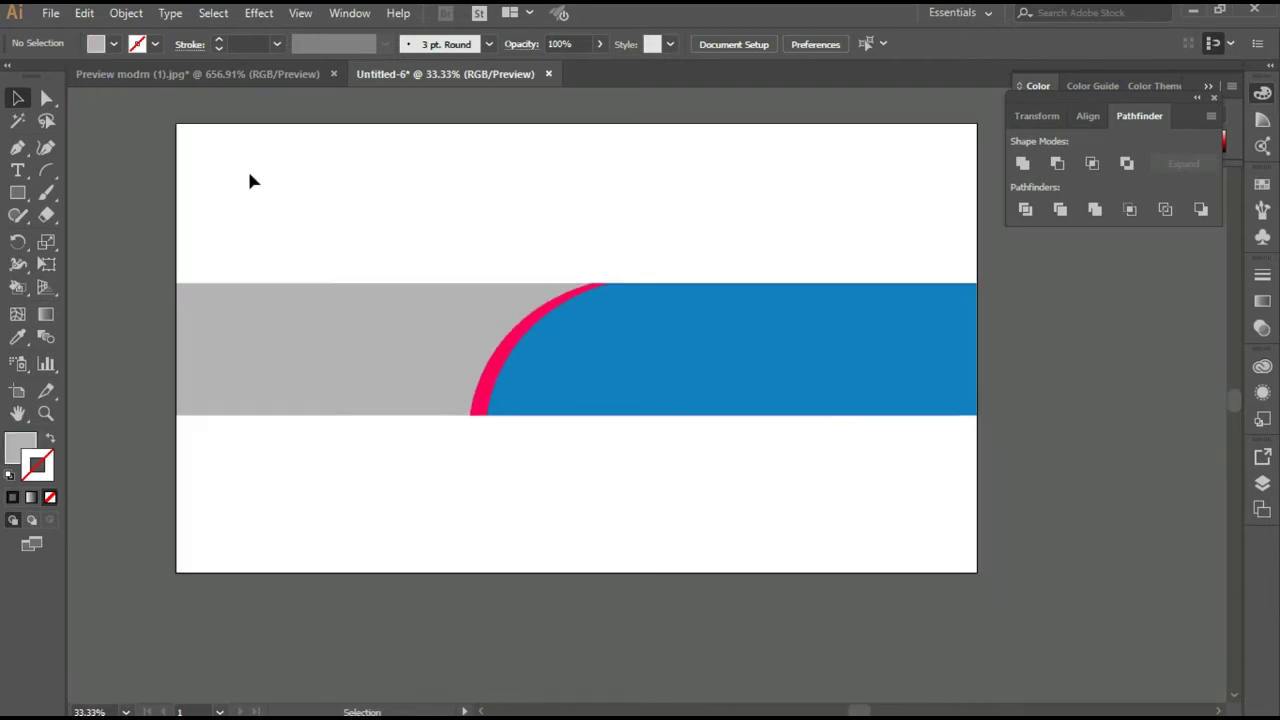
Fill the grey left piece of the band white
left_click(126, 12)
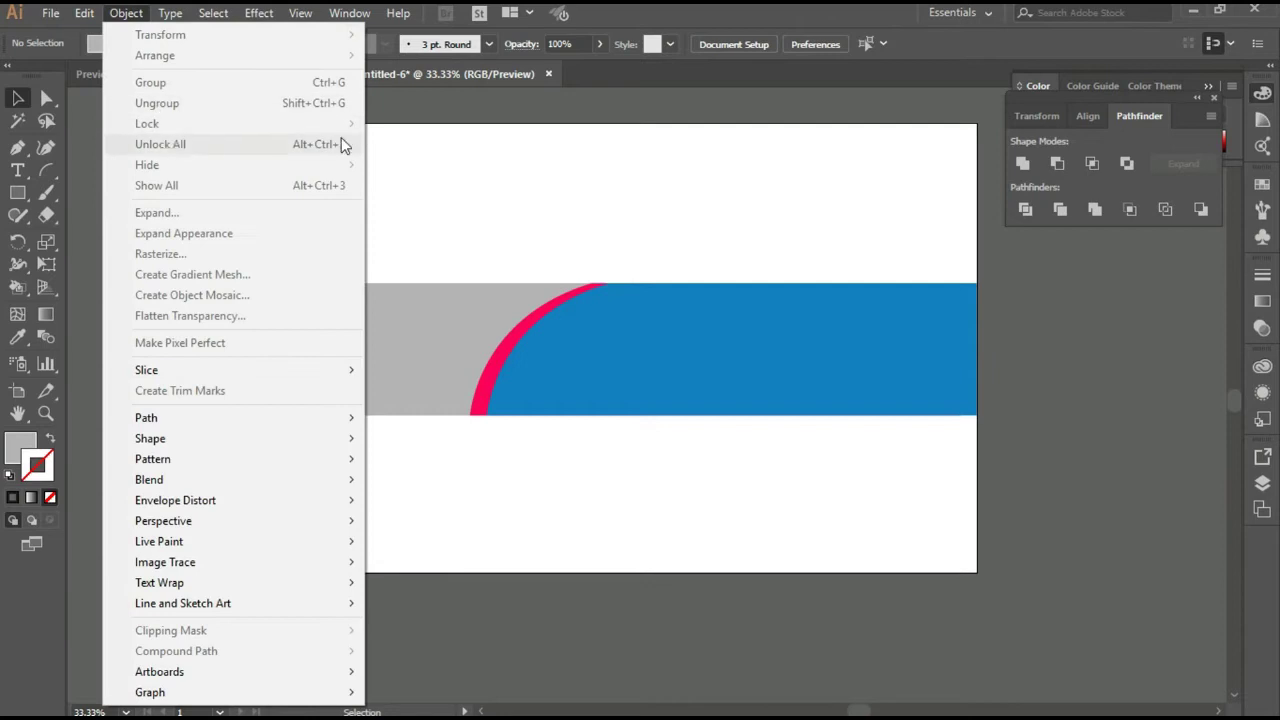
left_click(313, 190)
left_click(15, 447)
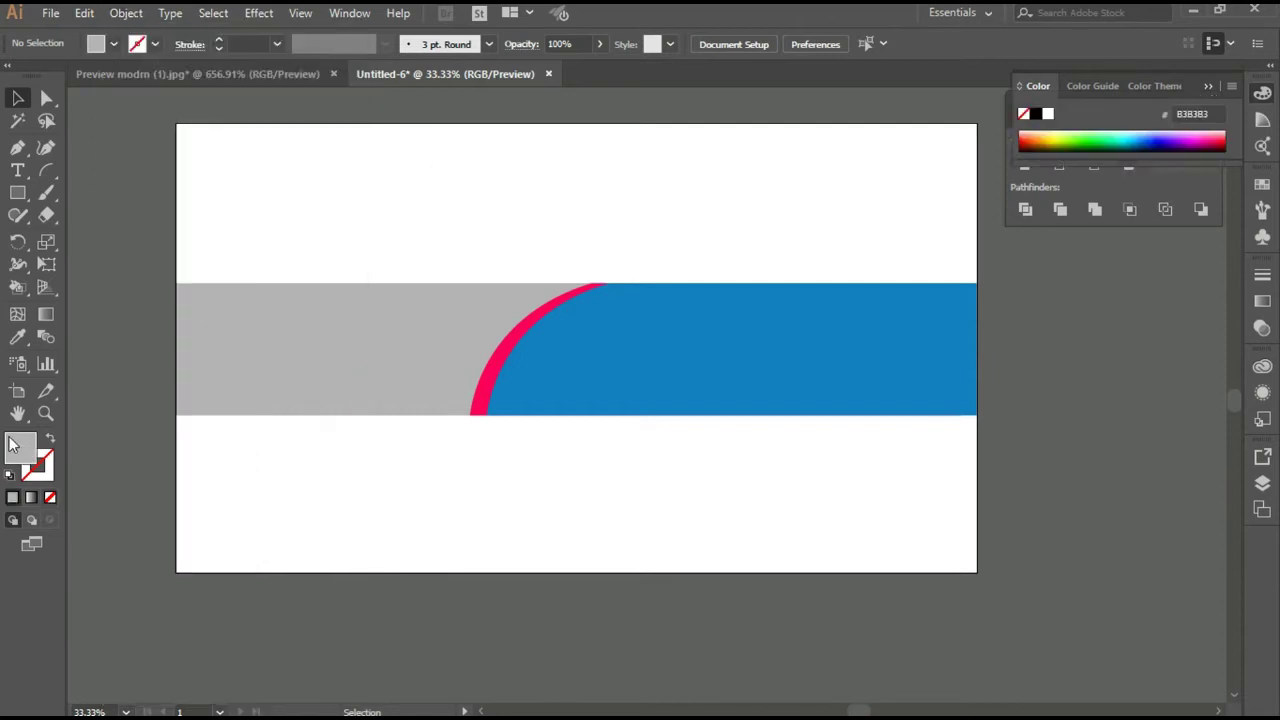
left_click(329, 340)
left_click(114, 44)
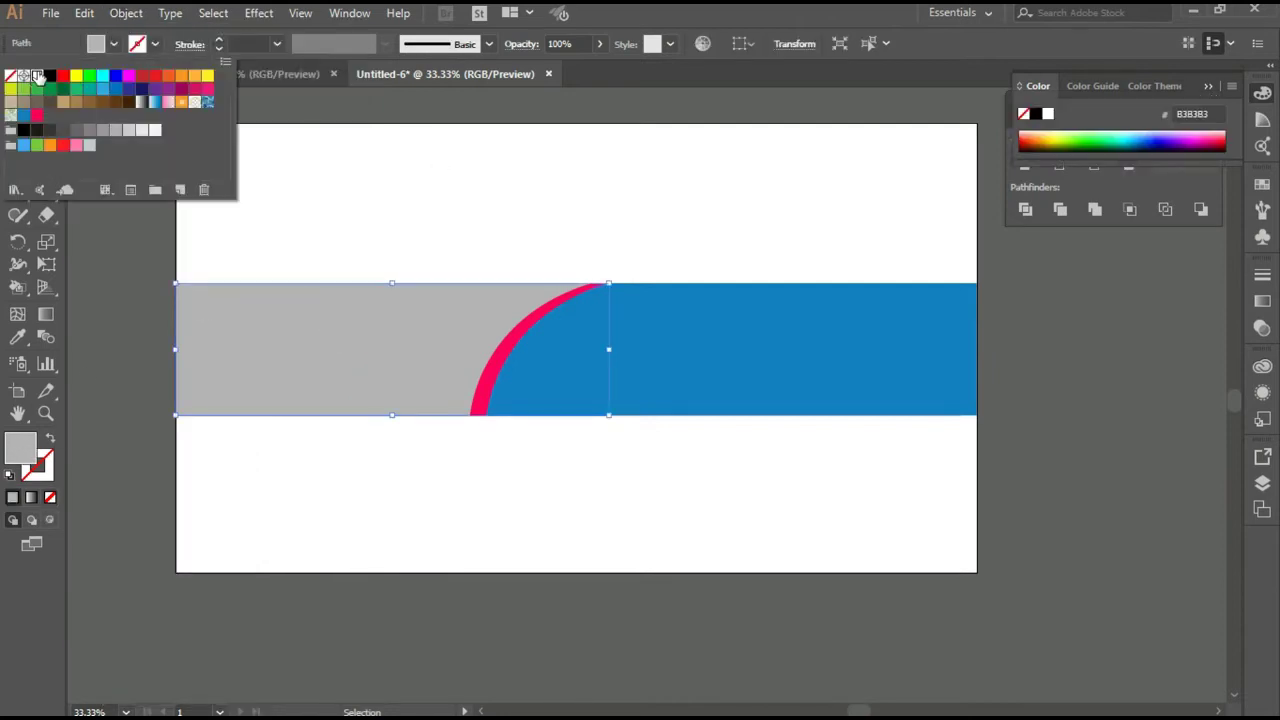
left_click(37, 76)
left_click(123, 280)
left_click(155, 206)
Draw an artboard-sized rectangle and send it to the back
left_click(18, 193)
left_click_drag(174, 121, 977, 570)
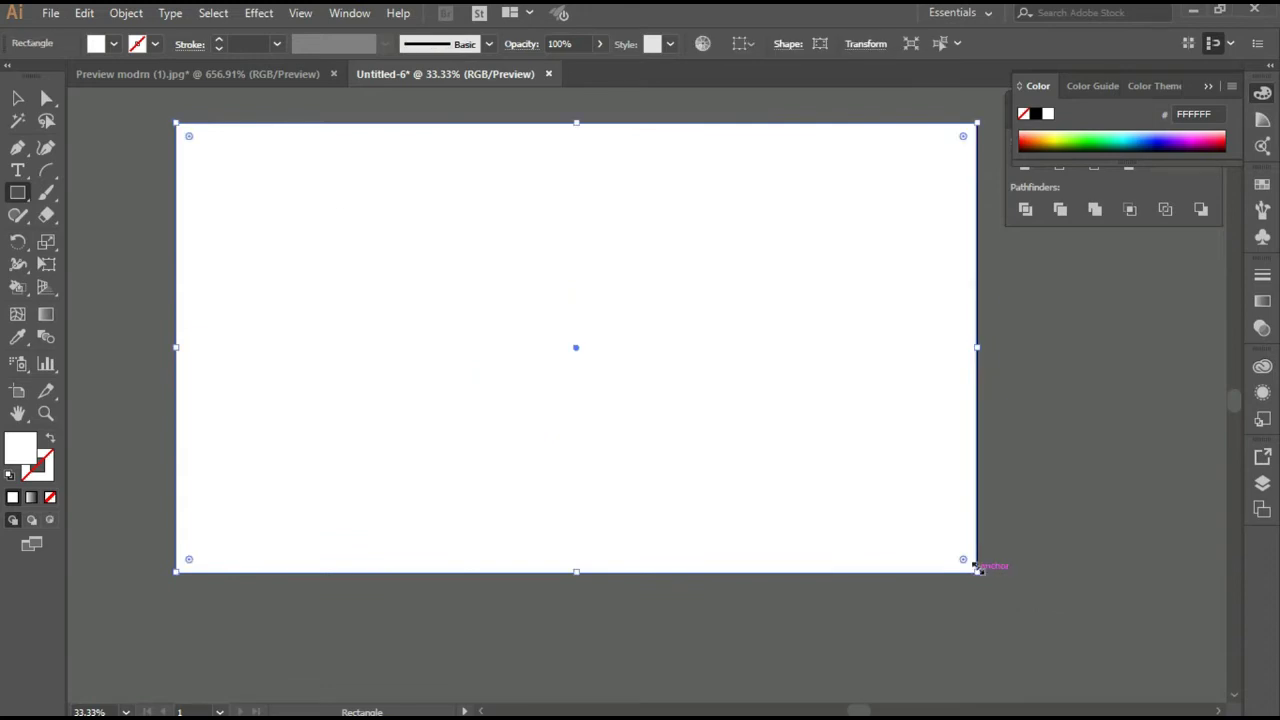
left_click(17, 97)
right_click(450, 239)
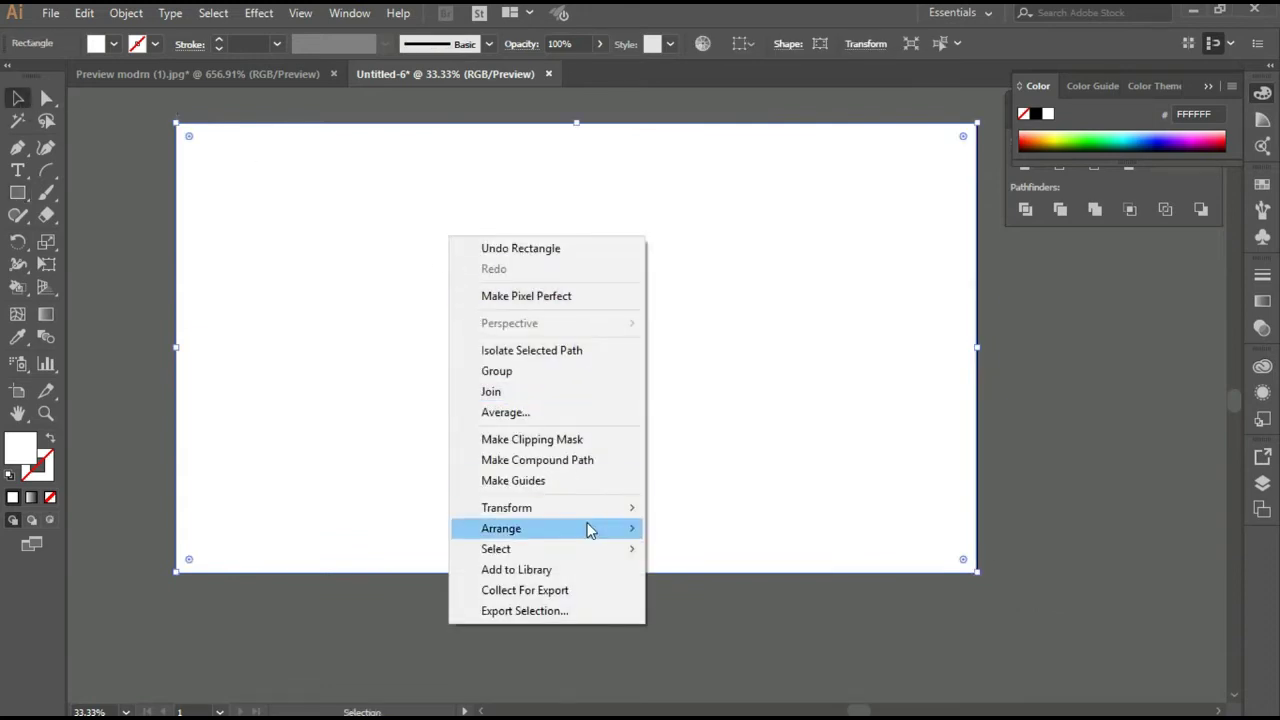
left_click(706, 590)
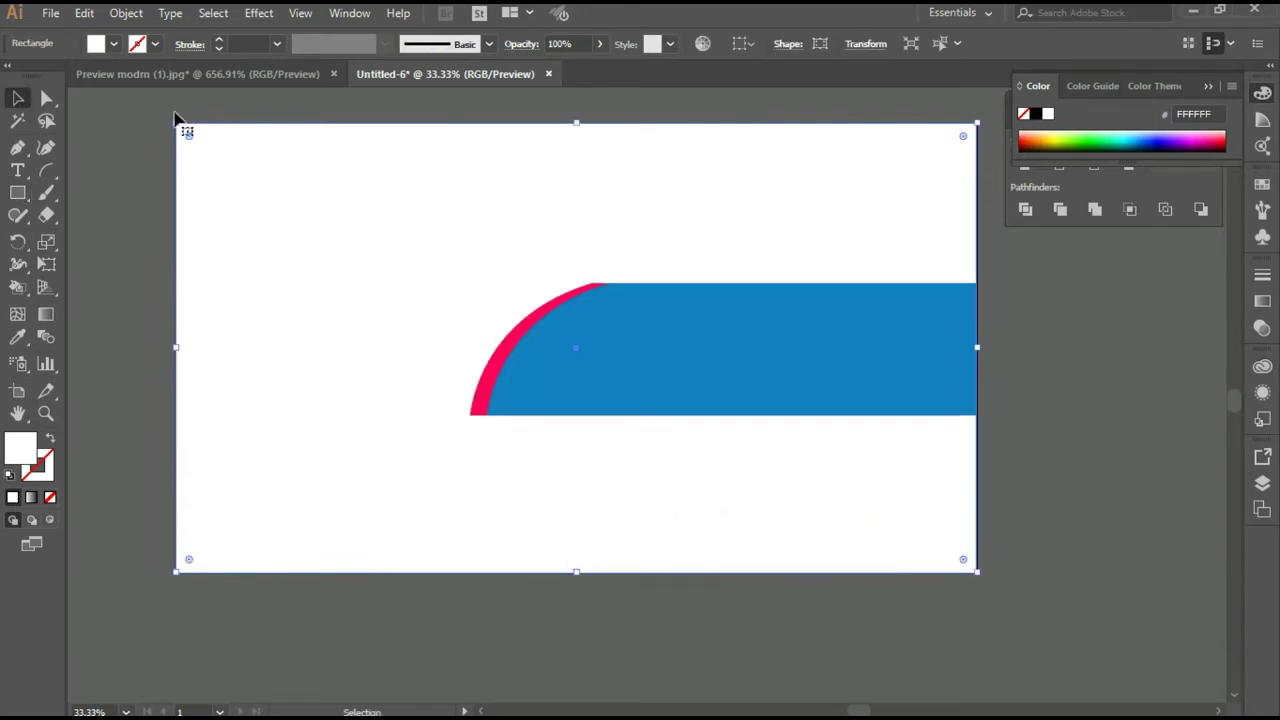
Colour the background rectangle with the band's blue, then darken it to 0C4968
left_click(17, 337)
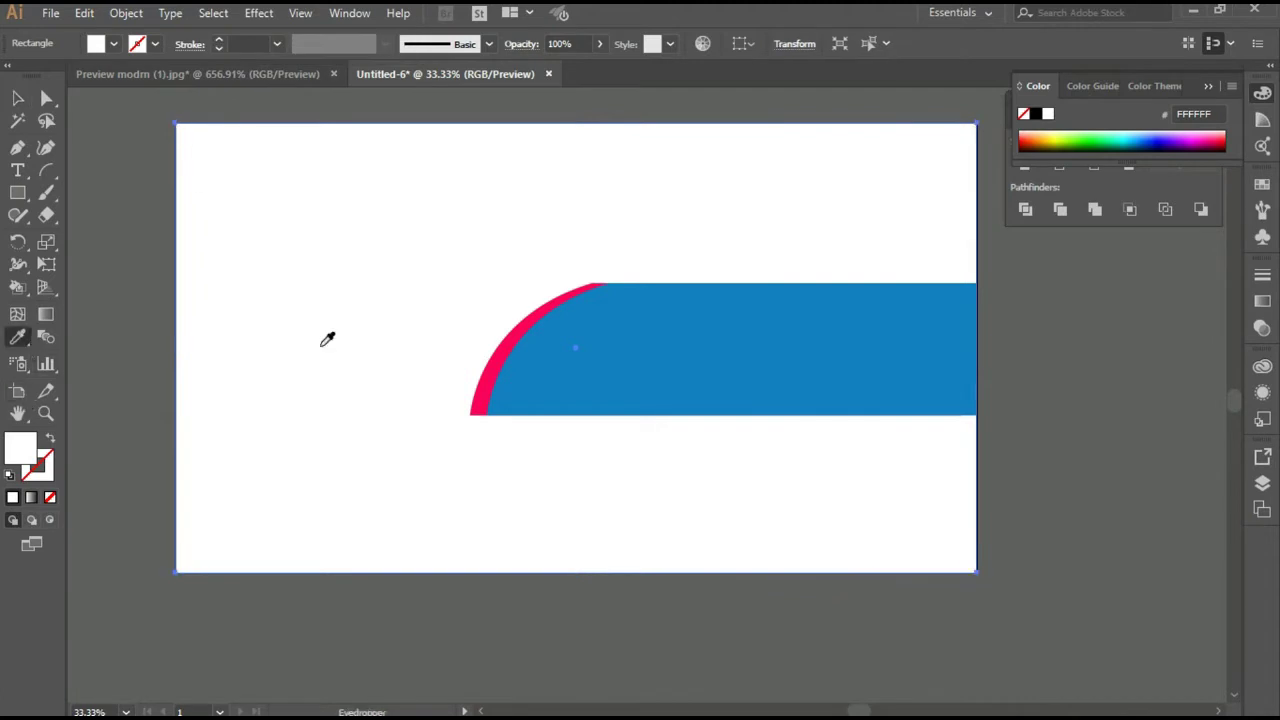
left_click(720, 349)
left_click(17, 97)
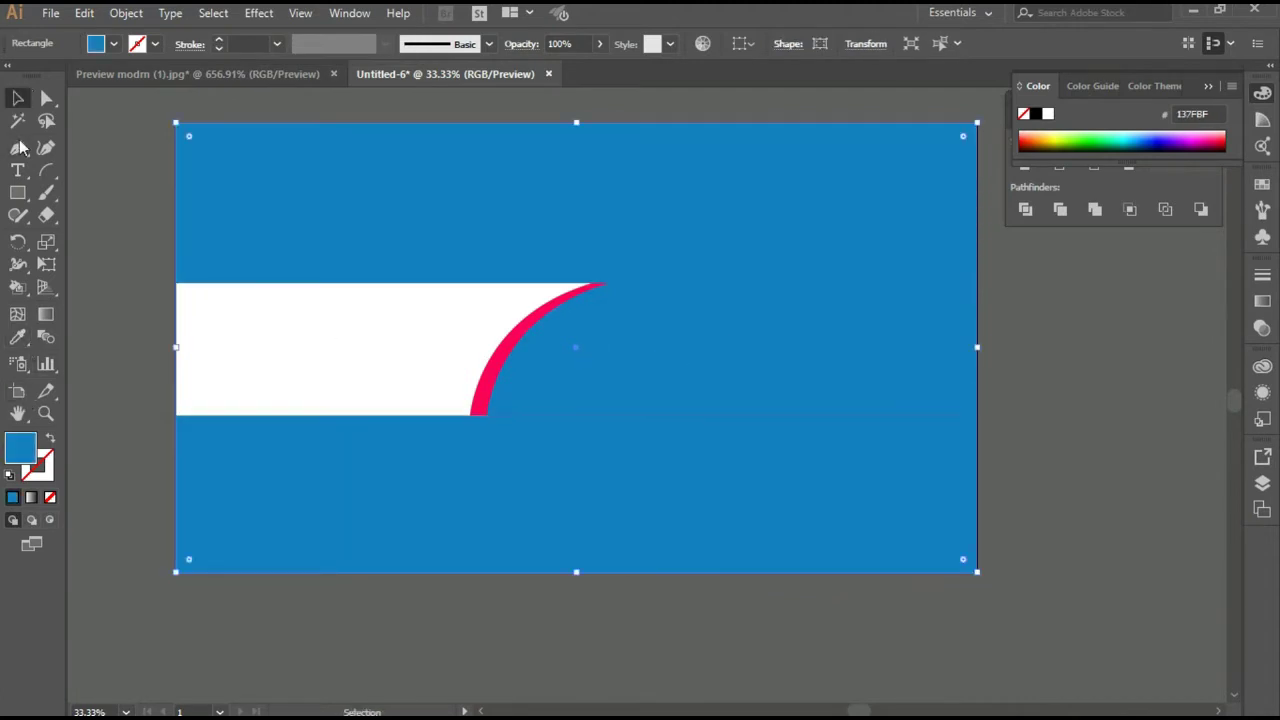
double_click(22, 460)
left_click(925, 441)
left_click(1170, 308)
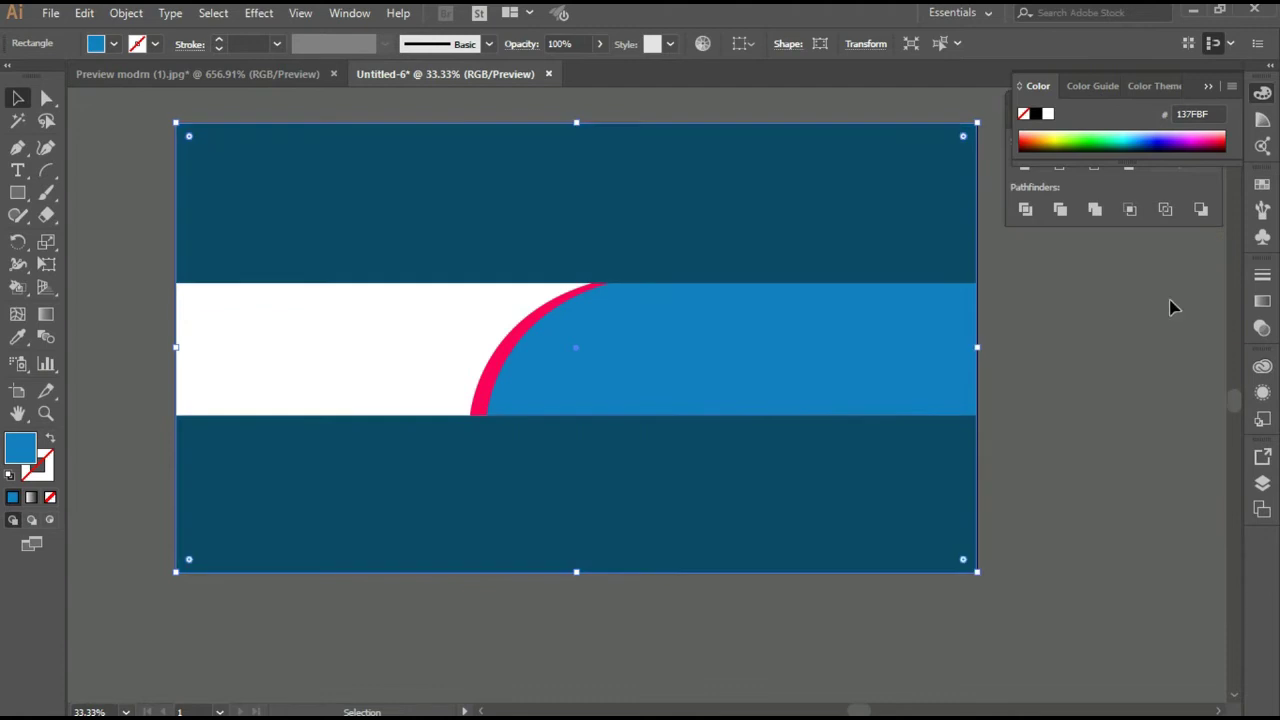
left_click(1098, 424)
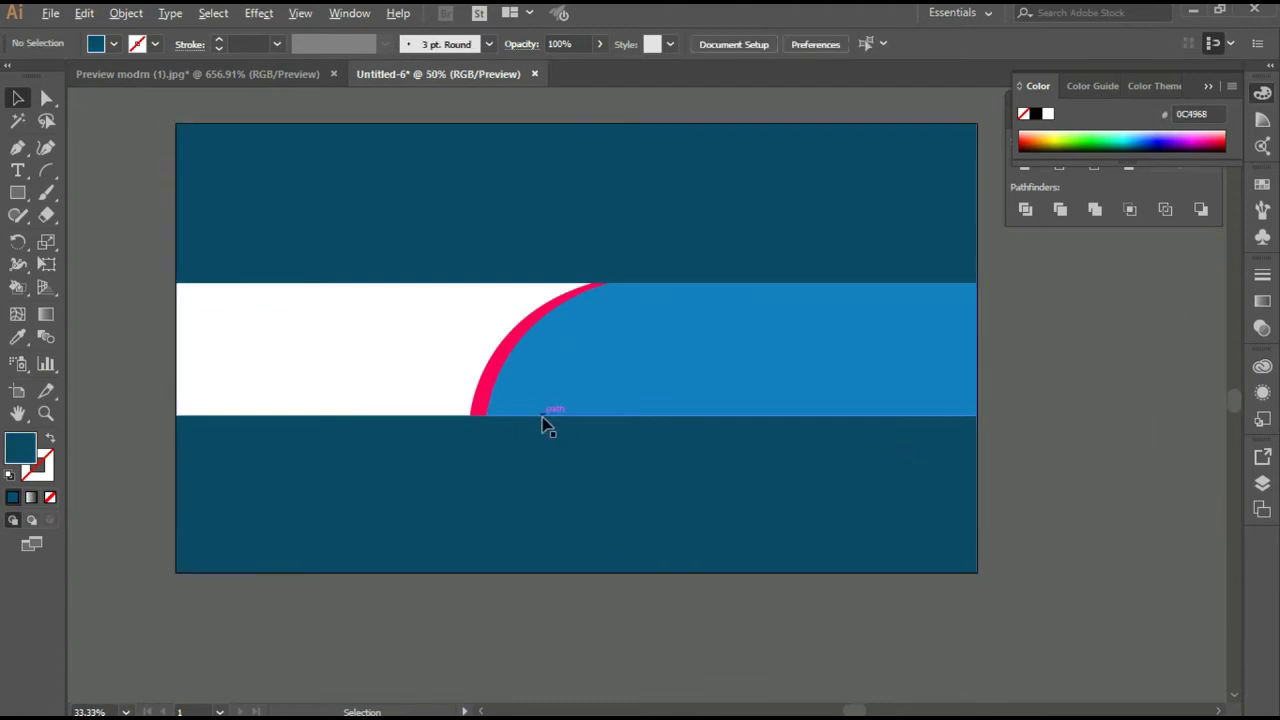
scroll(545, 425, "up", 1, "alt")
Draw a white circle of about 263 px straddling the pink curve on the band
scroll(600, 300, "up", 1)
scroll(600, 300, "left", 2)
mouse_move(17, 193)
left_mouse_down()
mouse_move(85, 191)
mouse_move(100, 237)
left_mouse_up()
mouse_move(720, 333)
left_mouse_down()
mouse_move(781, 392)
mouse_move(702, 347)
mouse_move(673, 362)
left_mouse_up()
key("v")
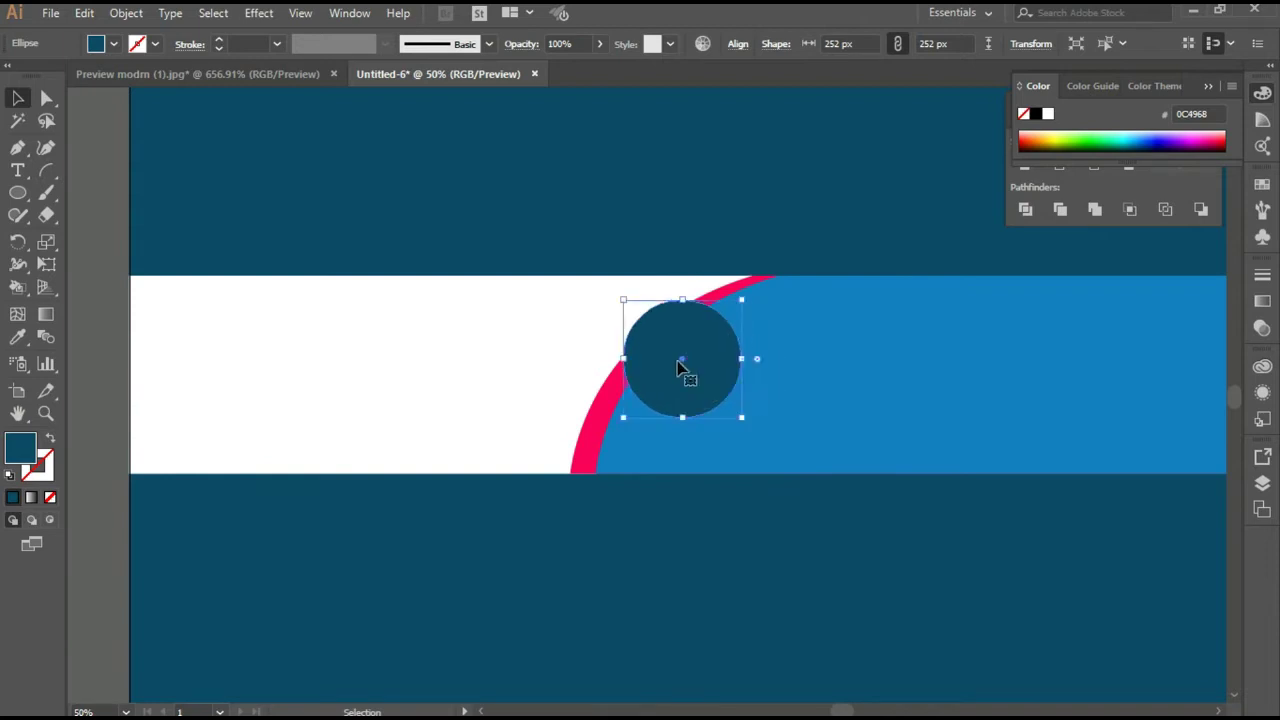
left_click(685, 365)
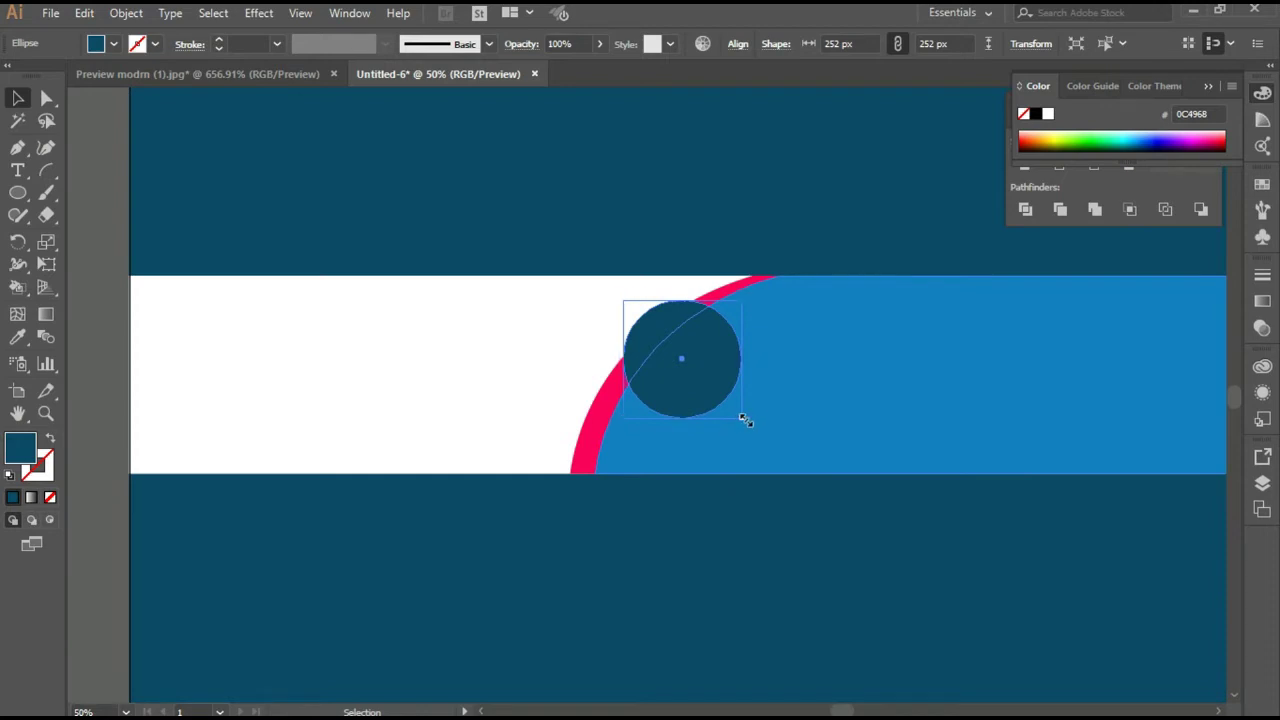
mouse_move(745, 420)
left_mouse_down()
mouse_move(781, 440)
mouse_move(767, 429)
left_mouse_up()
mouse_move(681, 367)
left_mouse_down()
mouse_move(728, 380)
mouse_move(679, 376)
left_mouse_up()
left_click(96, 46)
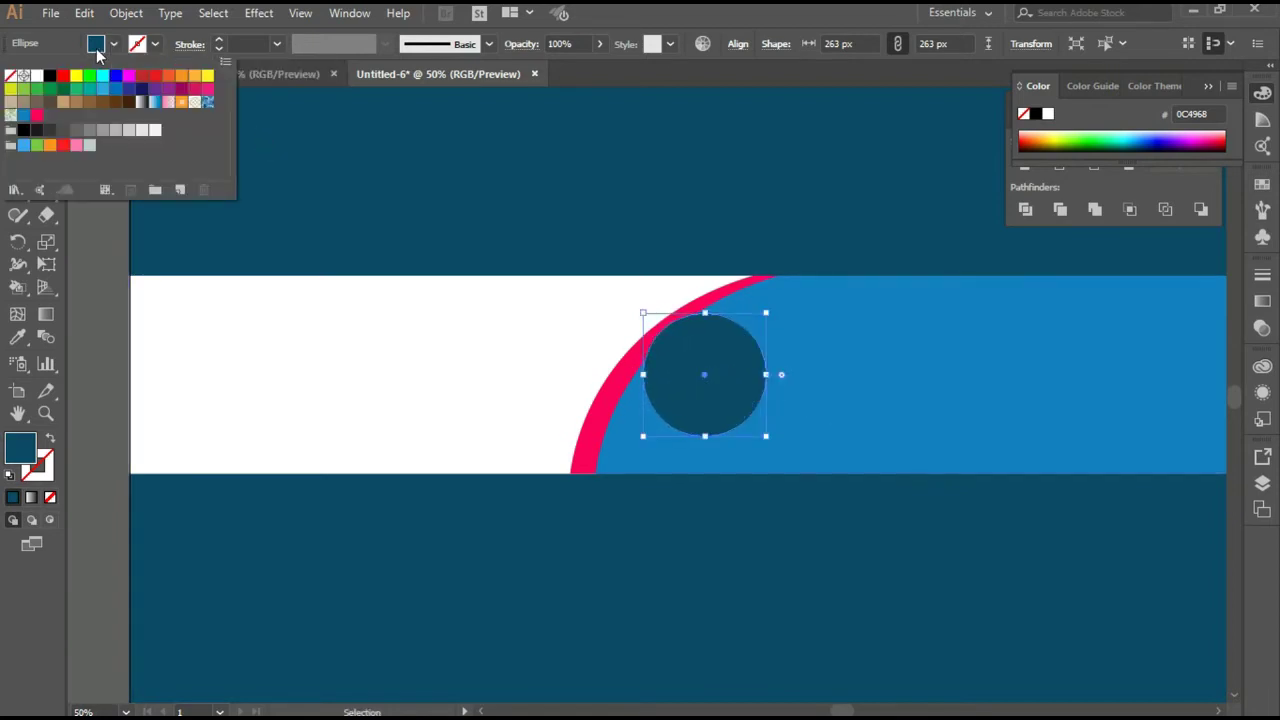
left_click(37, 76)
left_click(90, 290)
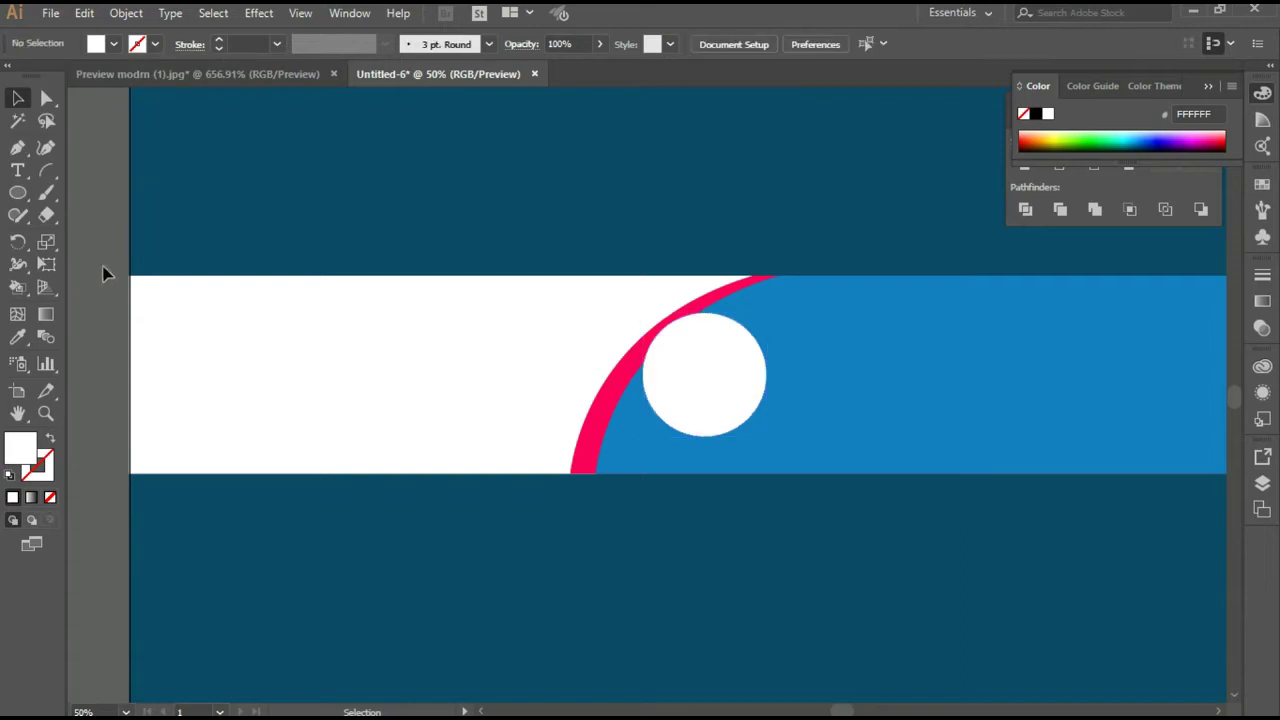
Duplicate the white circle with Paste in Front and move the copy about 30 px left
left_click(711, 369)
left_click(85, 14)
left_click(126, 97)
left_click(85, 13)
left_click(183, 148)
left_click_drag(676, 370, 642, 368)
Drag the portrait photo from the desktop into the Illustrator banner document
left_click(1196, 9)
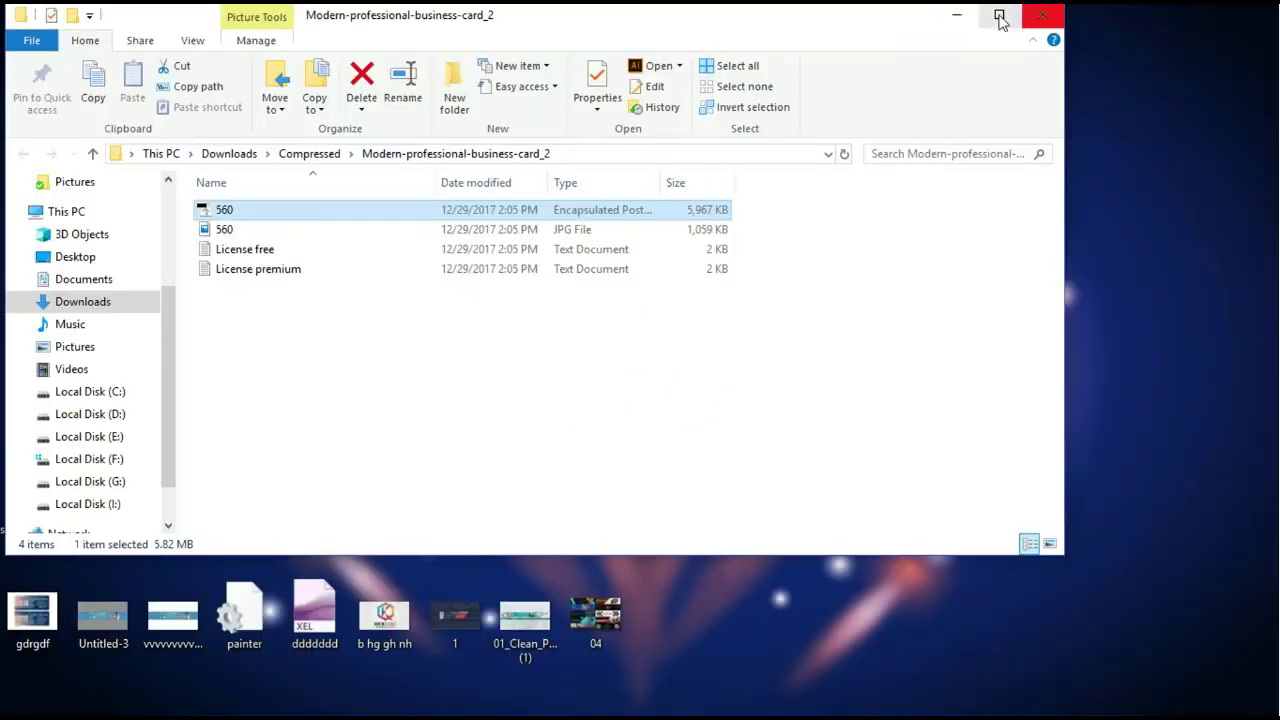
left_click(963, 14)
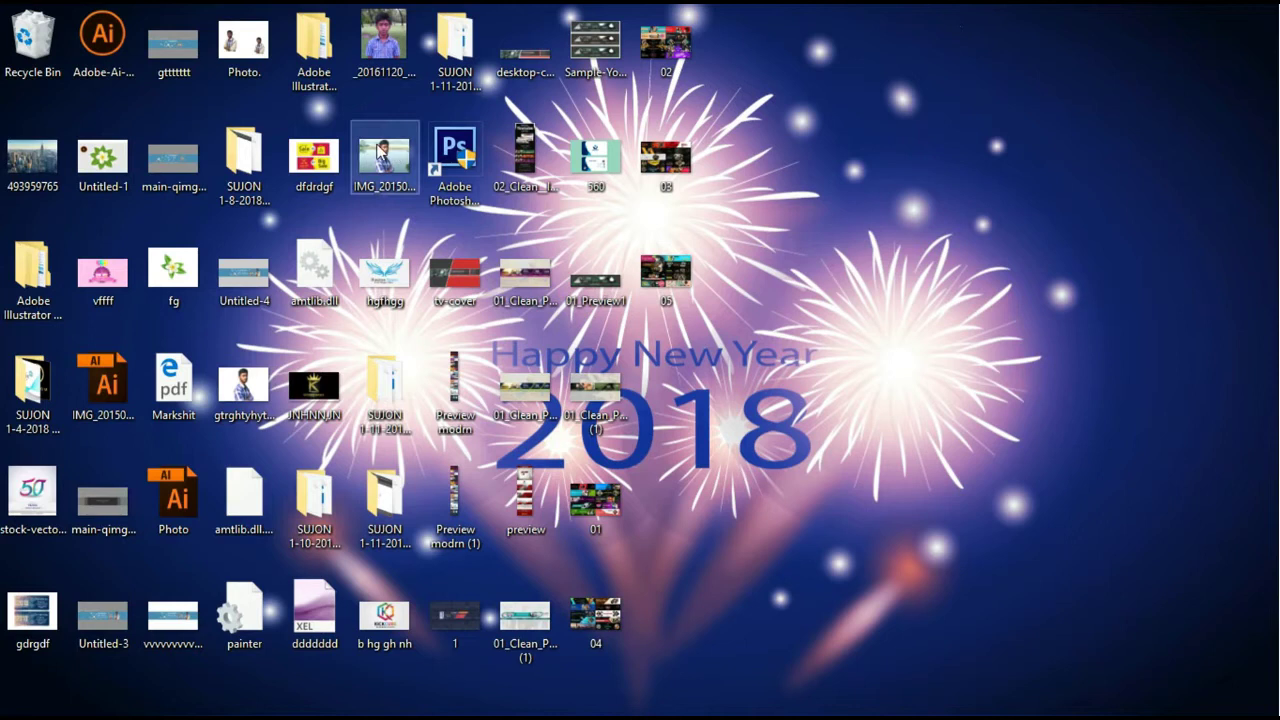
mouse_move(243, 385)
left_mouse_down()
mouse_move(773, 705)
mouse_move(560, 345)
left_mouse_up()
Shrink the portrait, move it above the banner, and place a white circle copy over the head
mouse_move(902, 573)
left_mouse_down()
mouse_move(714, 468)
mouse_move(727, 461)
left_mouse_up()
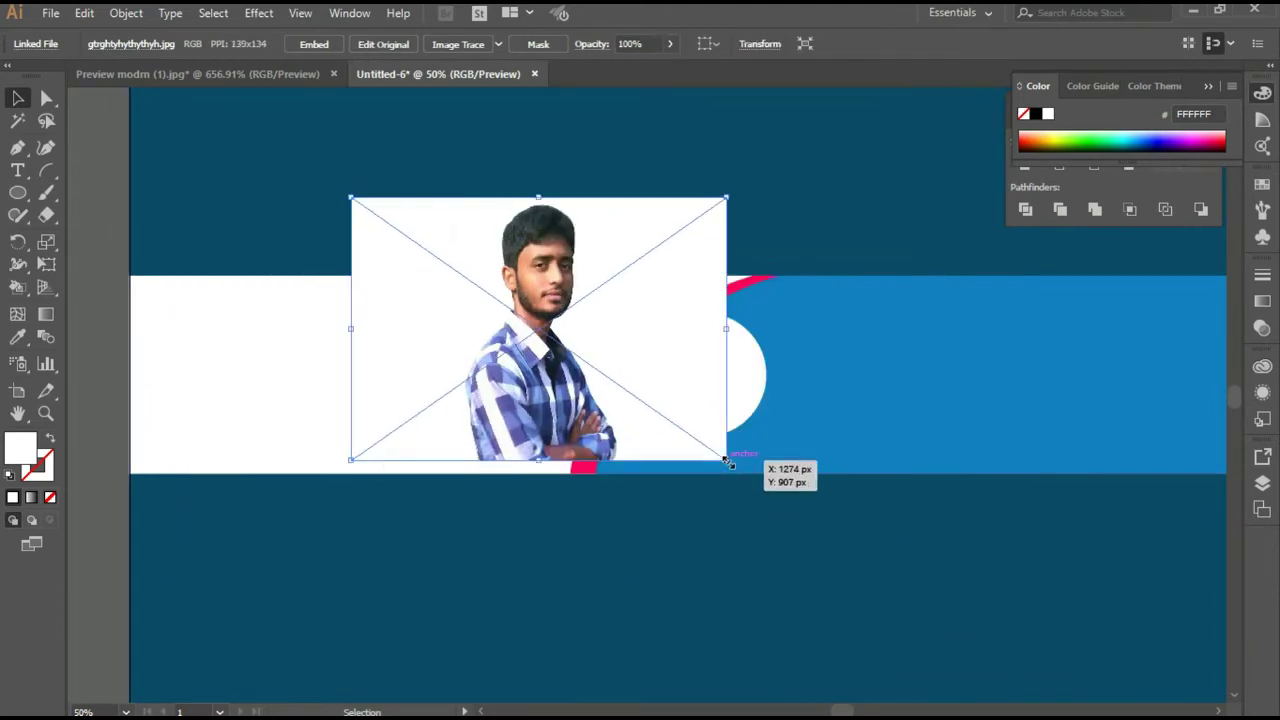
left_click_drag(605, 278, 707, 128)
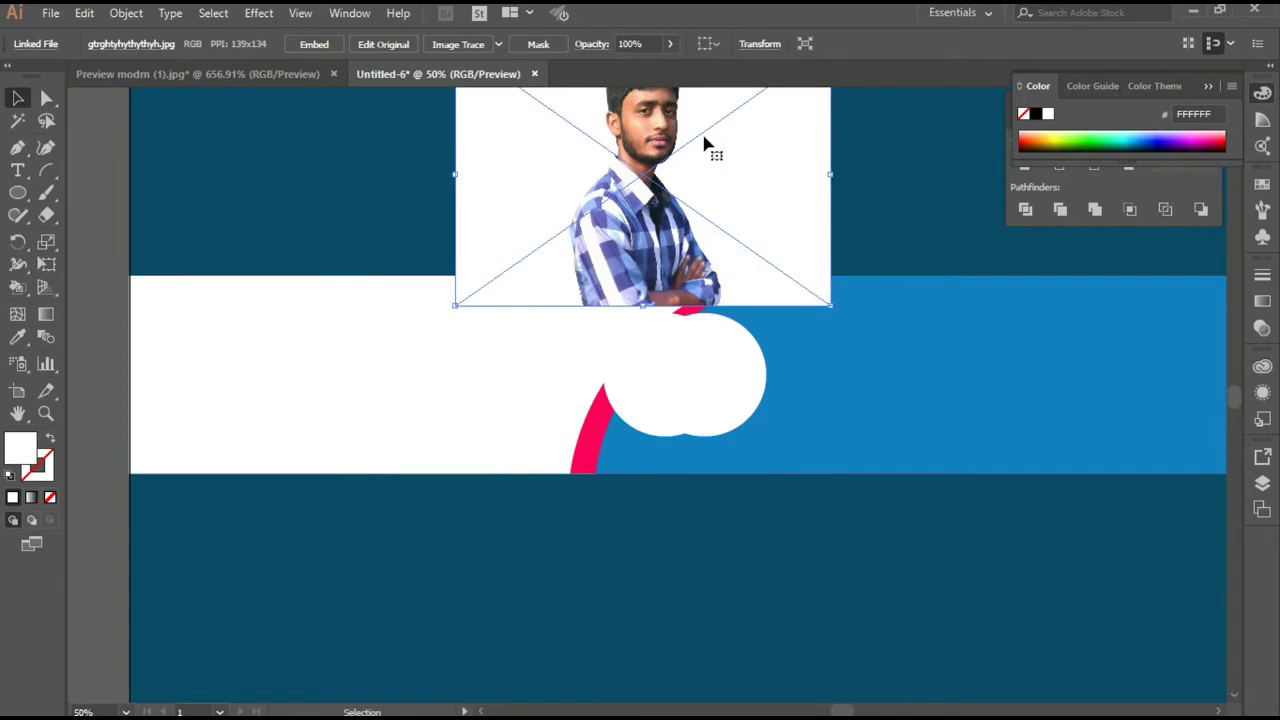
left_click_drag(702, 385, 644, 140)
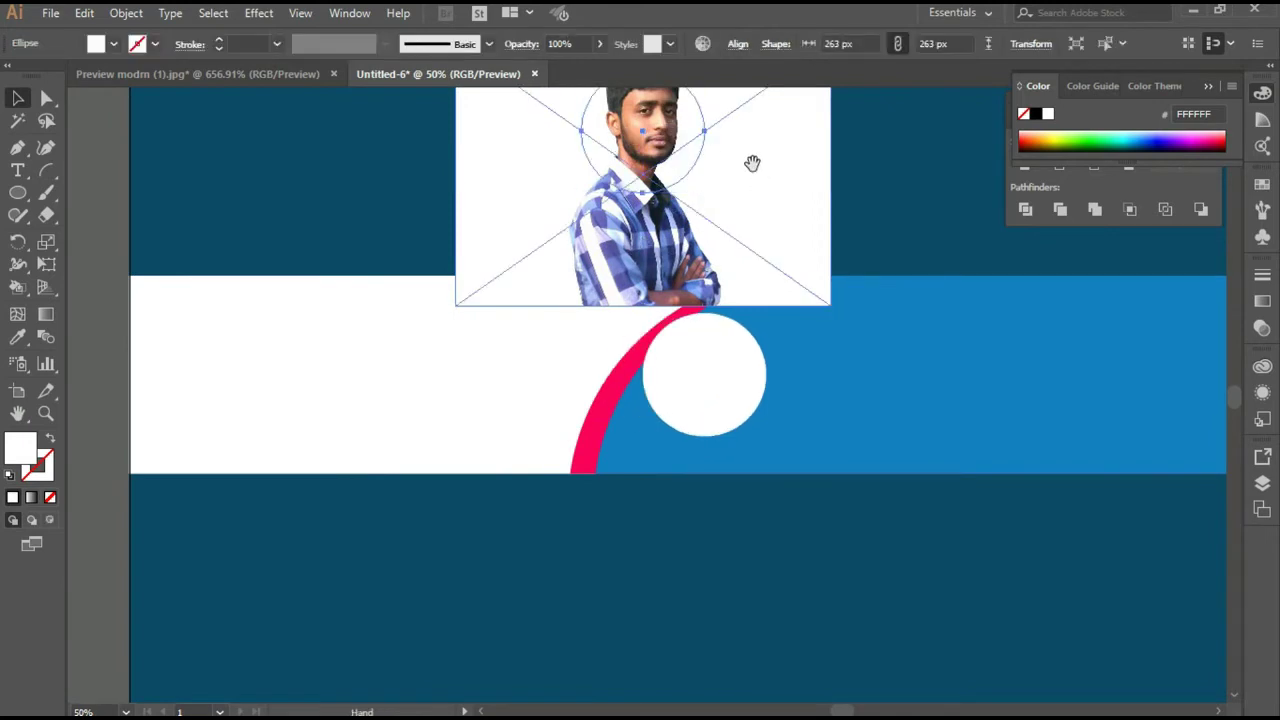
scroll(751, 163, "up", 3)
left_click_drag(653, 305, 659, 286)
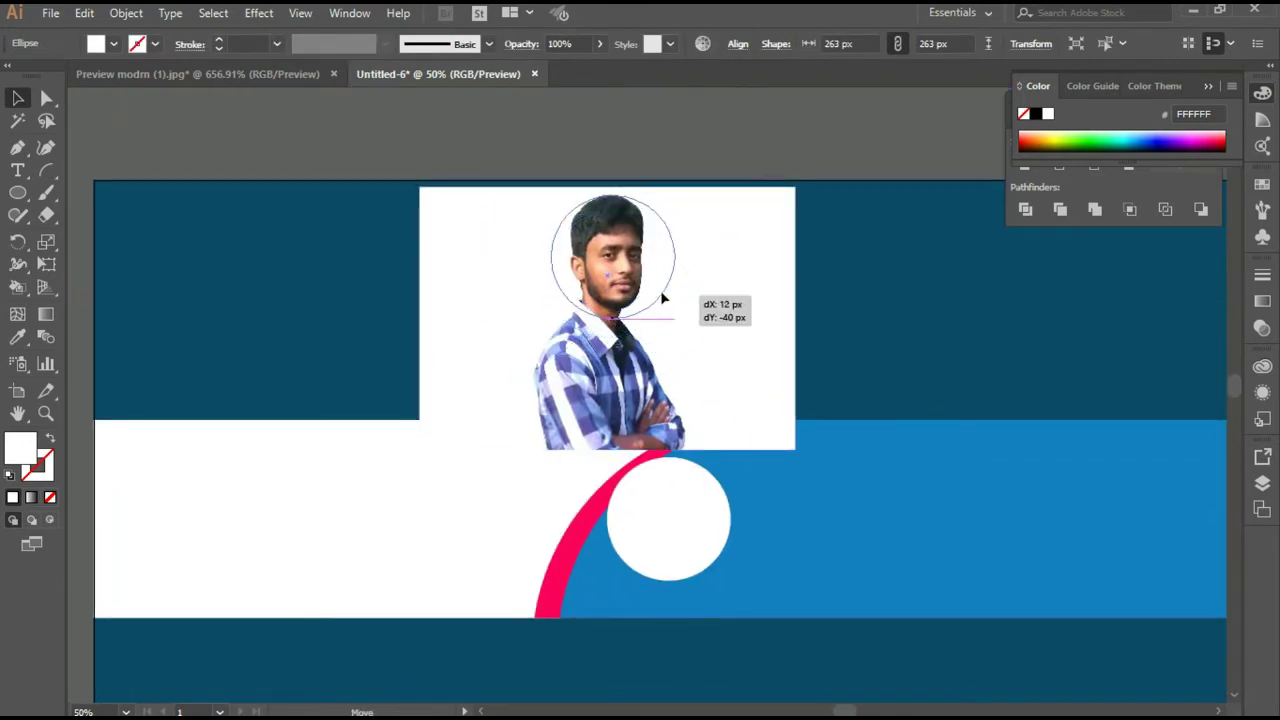
Resize and shift the photo so the man's face fills the circle
left_click(727, 358)
left_click_drag(794, 449, 751, 422)
left_click_drag(621, 262, 620, 240)
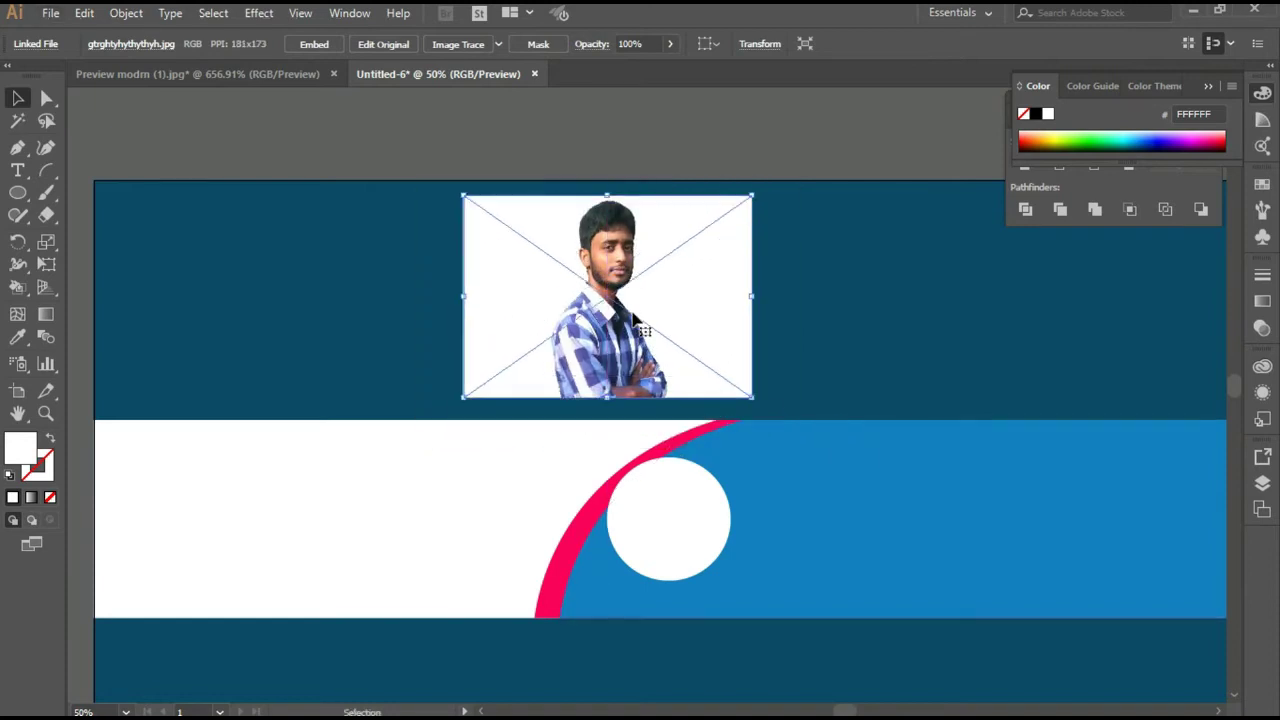
scroll(720, 149, "up", 3)
scroll(720, 149, "right", 3)
left_click_drag(456, 438, 503, 274)
Send the photo behind the circle and clip it into a circular mask
left_click(529, 266, "shift")
right_click(522, 258)
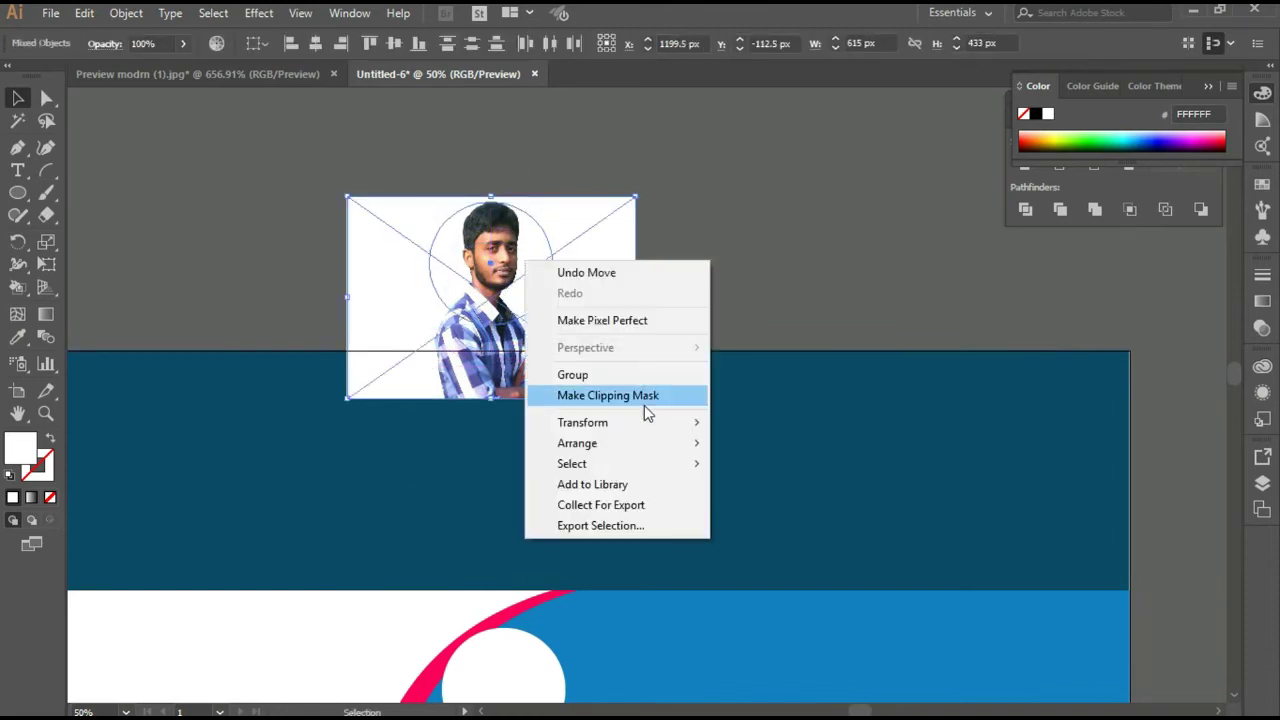
left_click(644, 405)
left_click(819, 394)
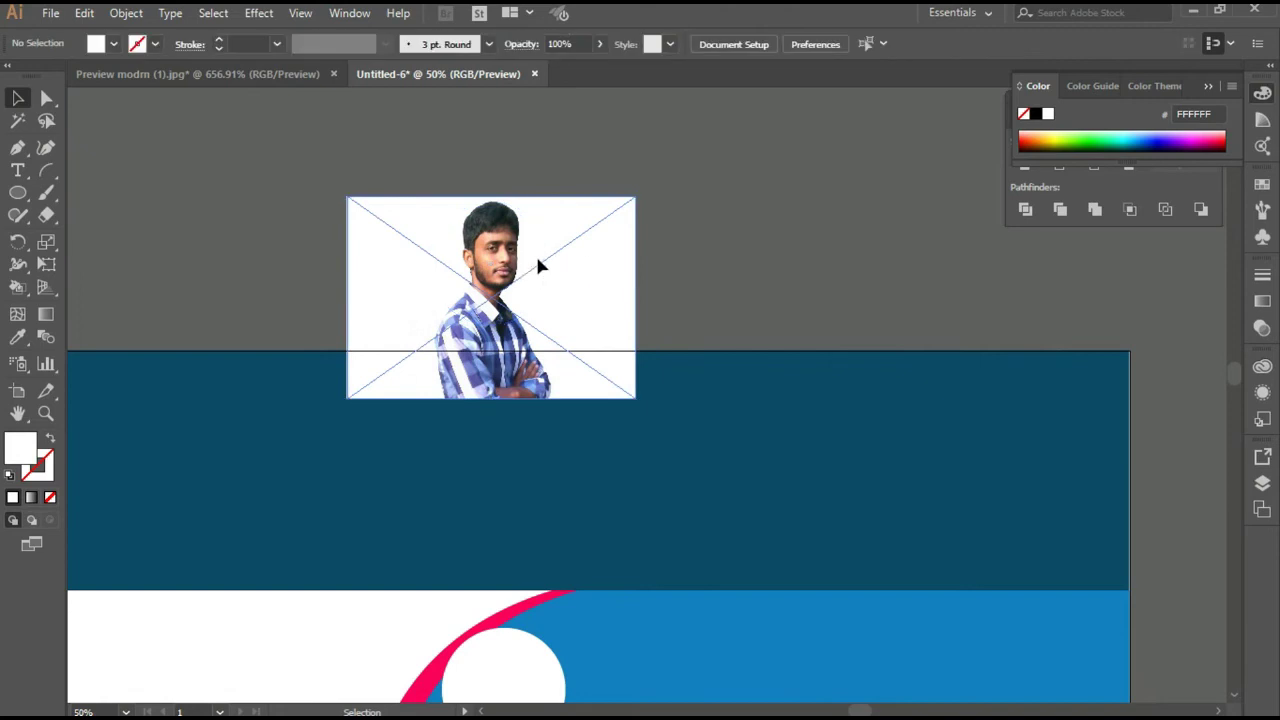
right_click(537, 260)
left_click(780, 454)
left_click(505, 267, "shift")
right_click(505, 267)
left_click(600, 406)
Place the round photo on the banner's white circle, then nudge the circle slightly left
mouse_move(700, 287)
left_mouse_down()
mouse_move(703, 196)
mouse_move(749, 153)
left_mouse_up()
left_click_drag(547, 125, 531, 543)
left_click_drag(677, 517, 783, 435)
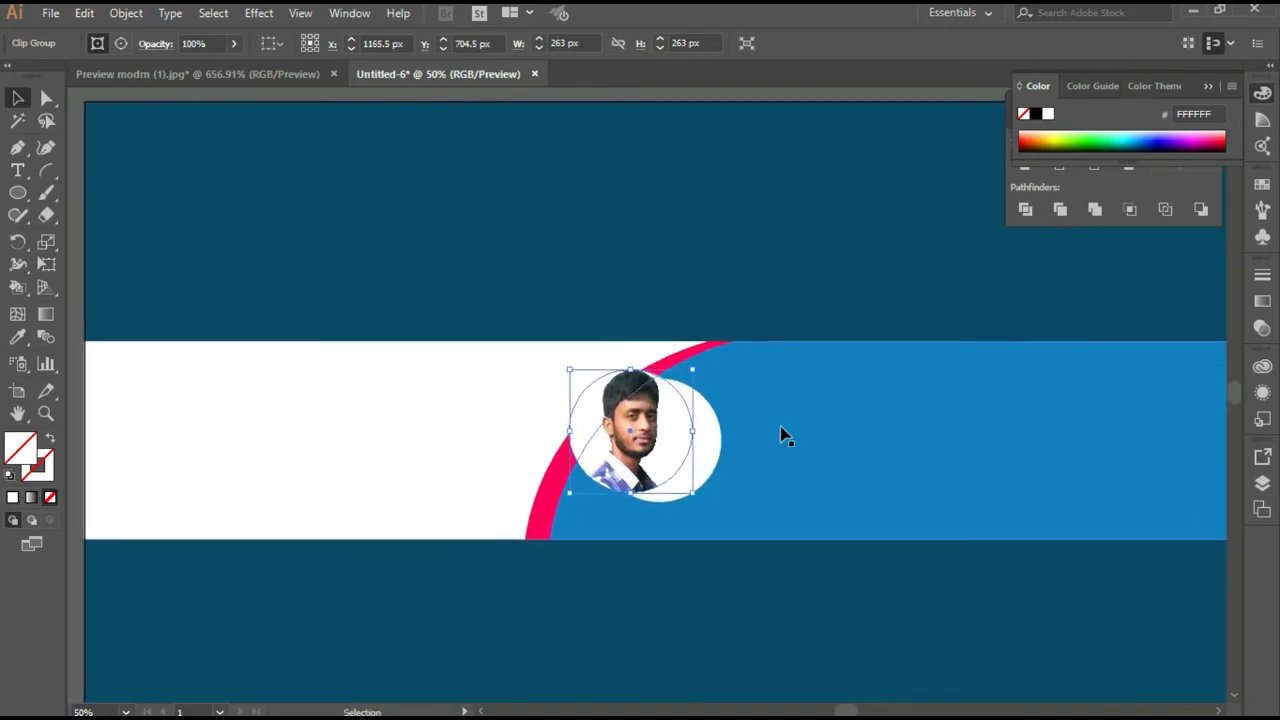
left_click(719, 464)
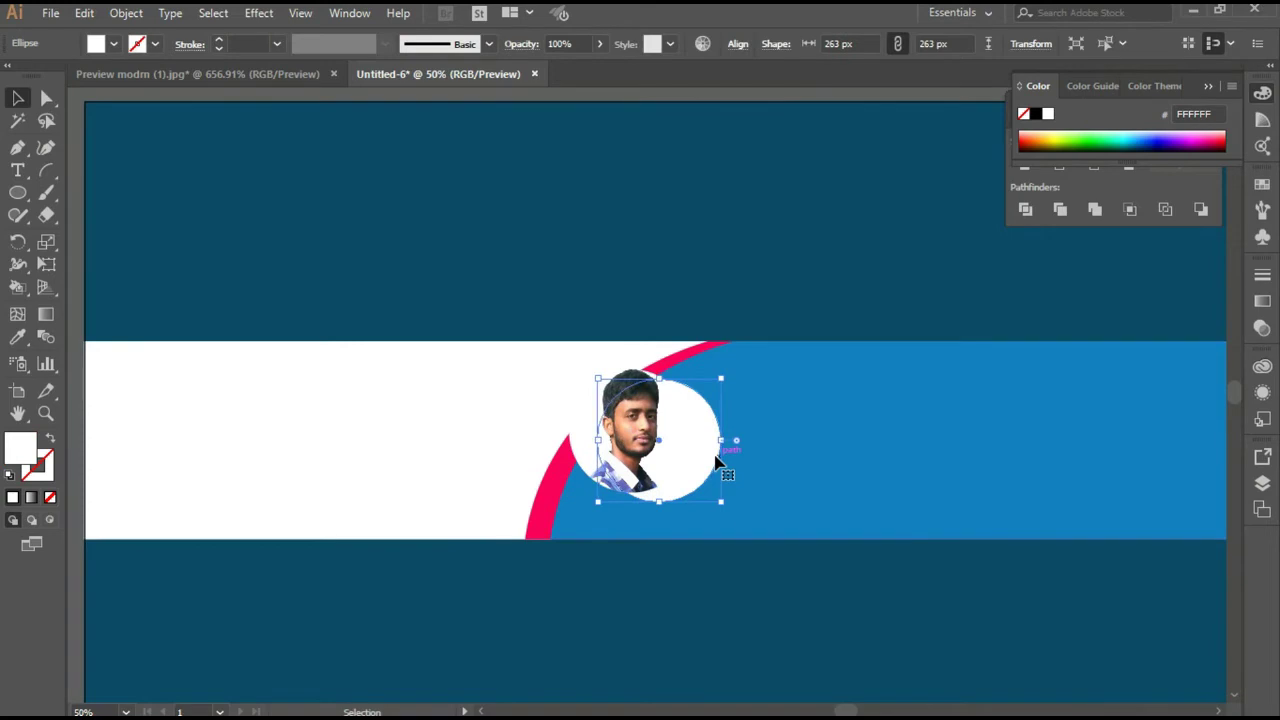
key("Left")
key("Left")
key("Left")
key("Left")
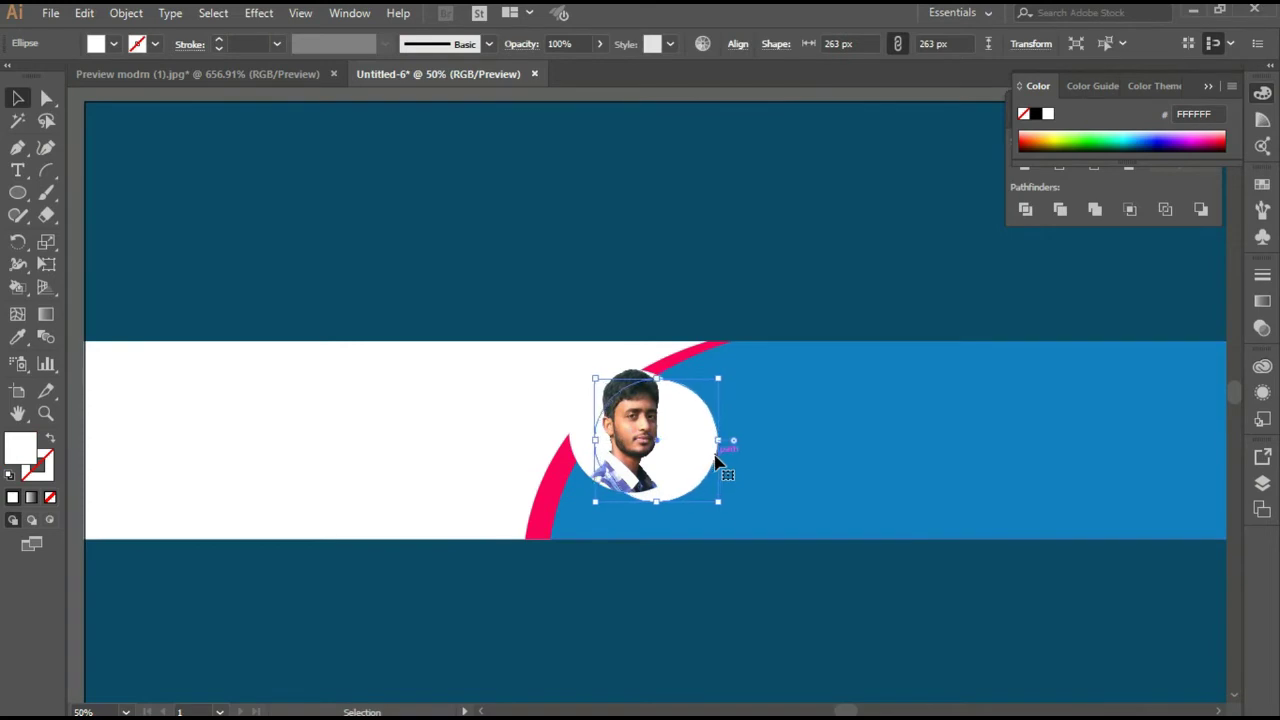
left_click_drag(605, 465, 580, 470)
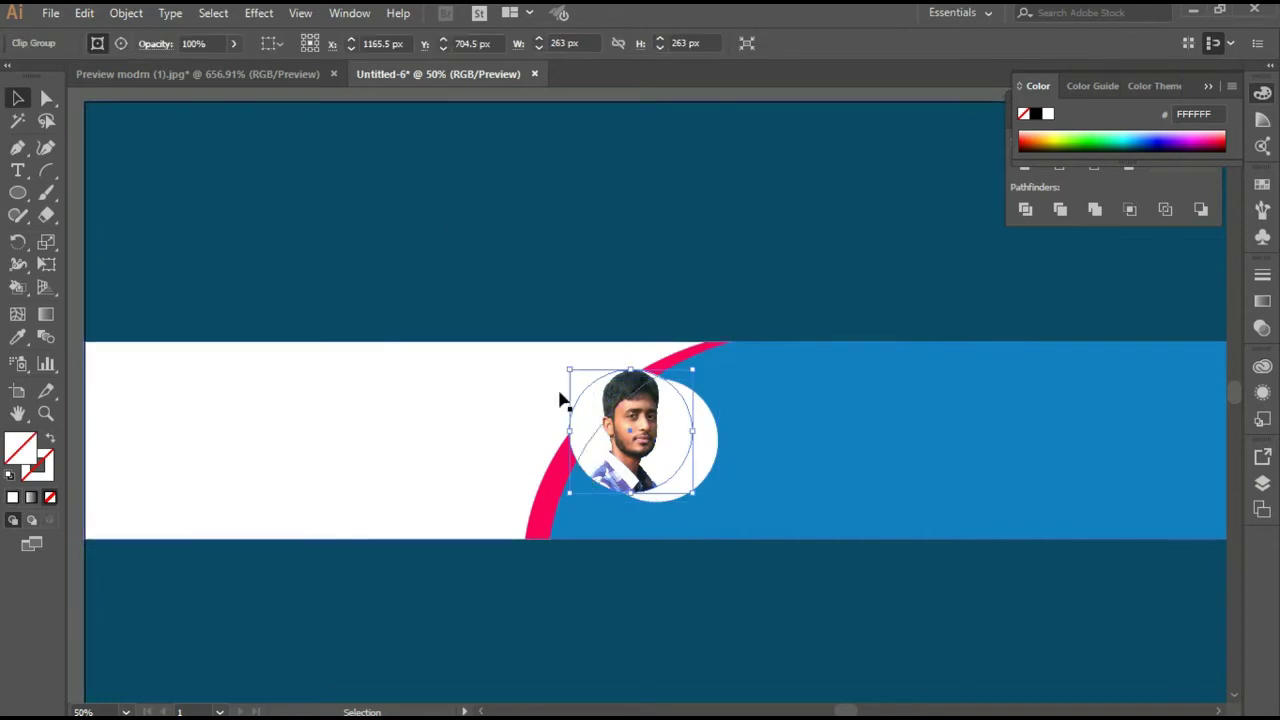
Add a Drop Shadow to the round portrait: 75% opacity, 7 px offsets, 5 px blur
left_click(250, 13)
left_click(525, 228)
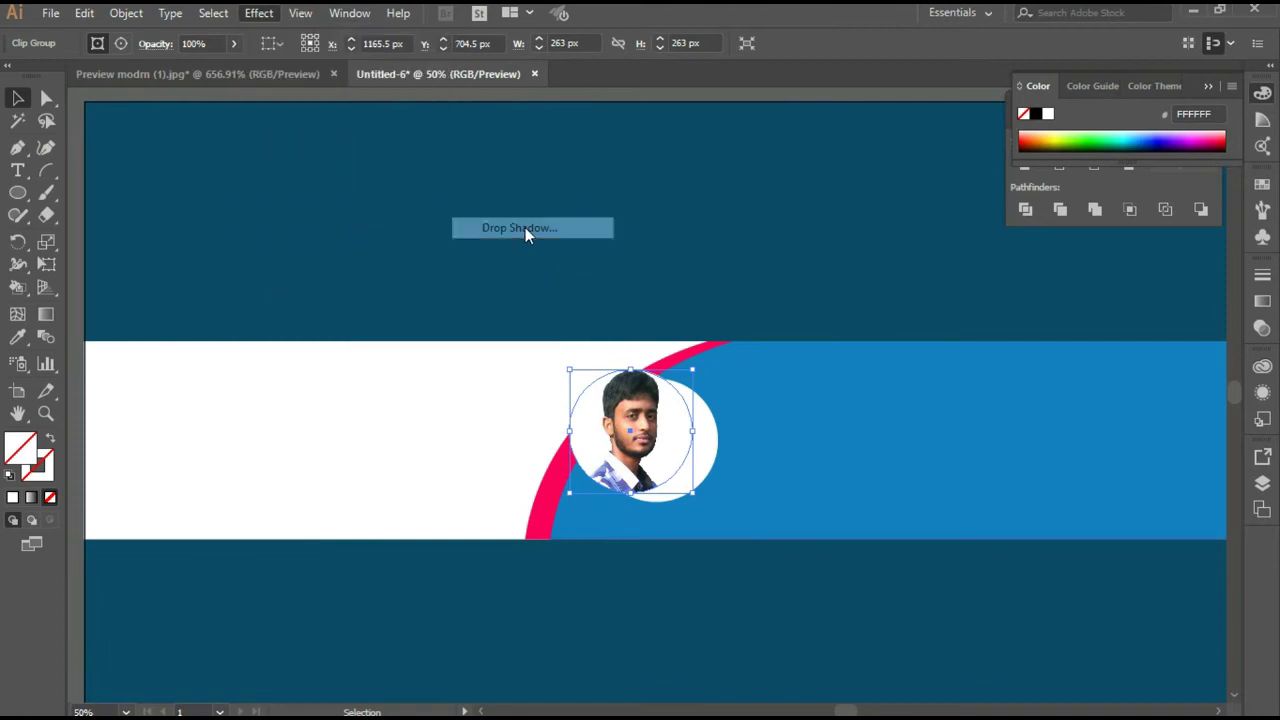
left_click(897, 463)
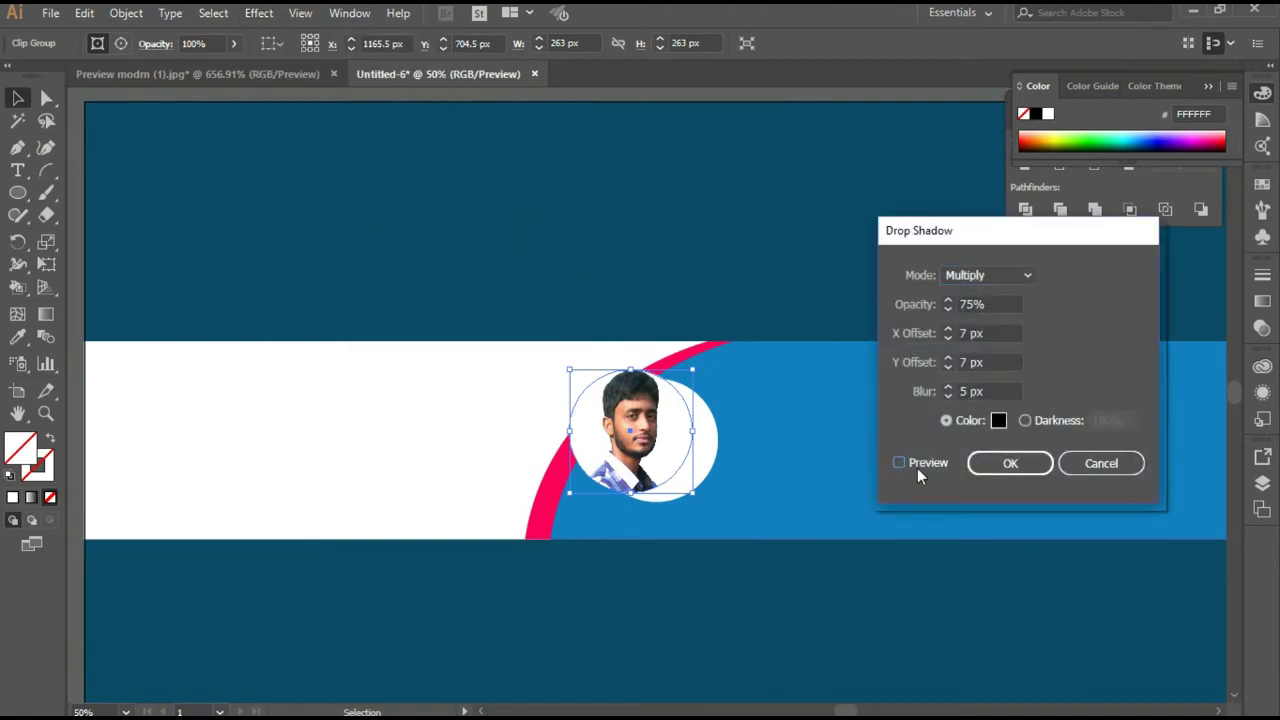
left_click(917, 458)
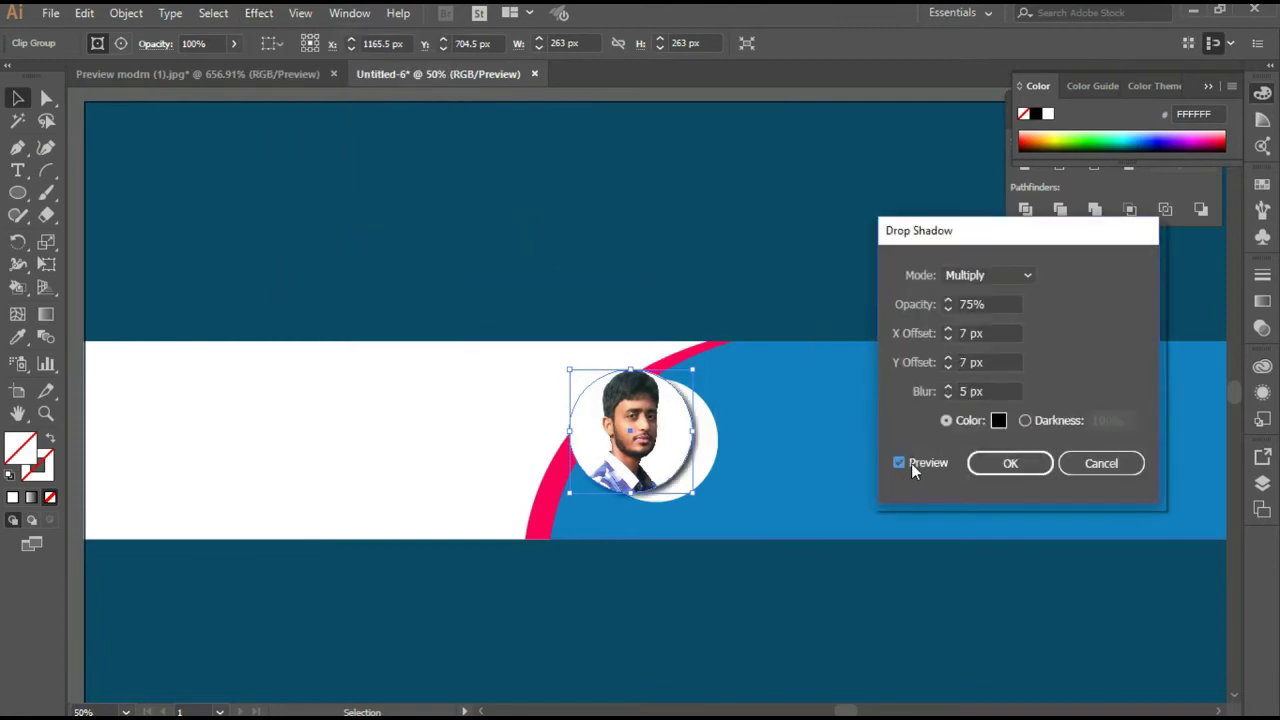
left_click_drag(942, 232, 862, 175)
left_click(940, 408)
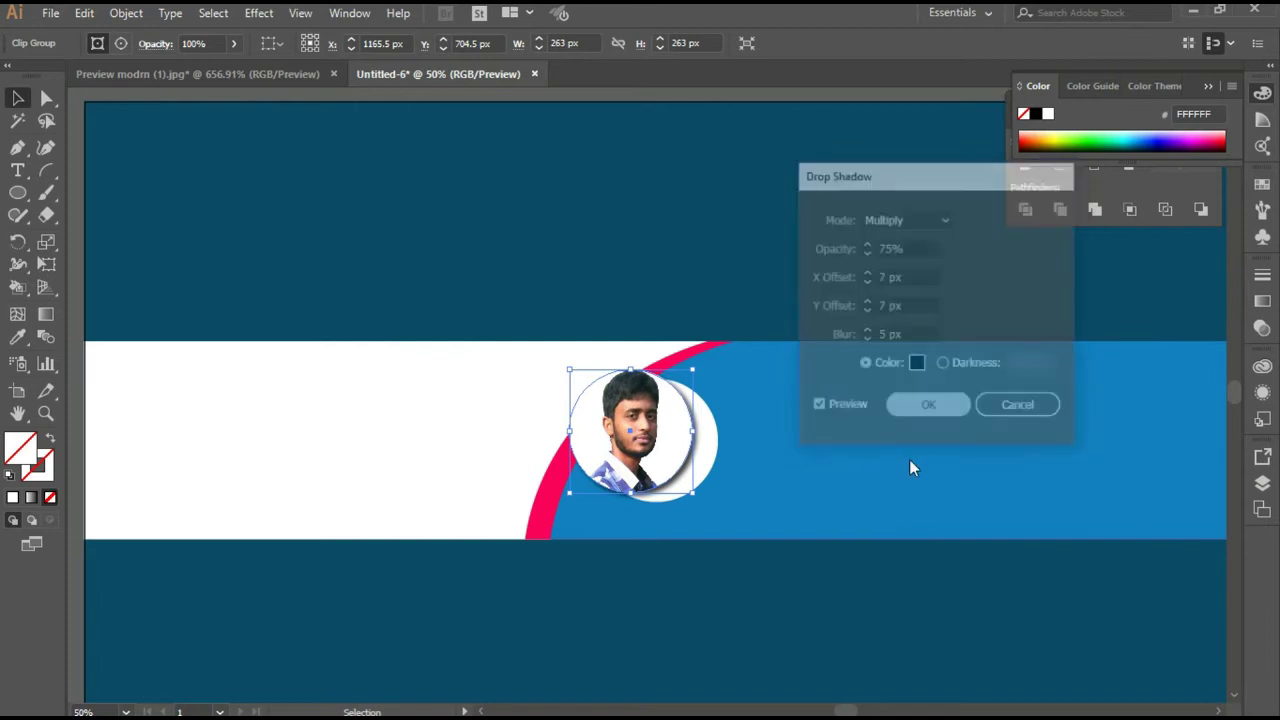
left_click(787, 633)
key("ctrl+minus")
left_click(617, 211)
left_click_drag(792, 434, 760, 334)
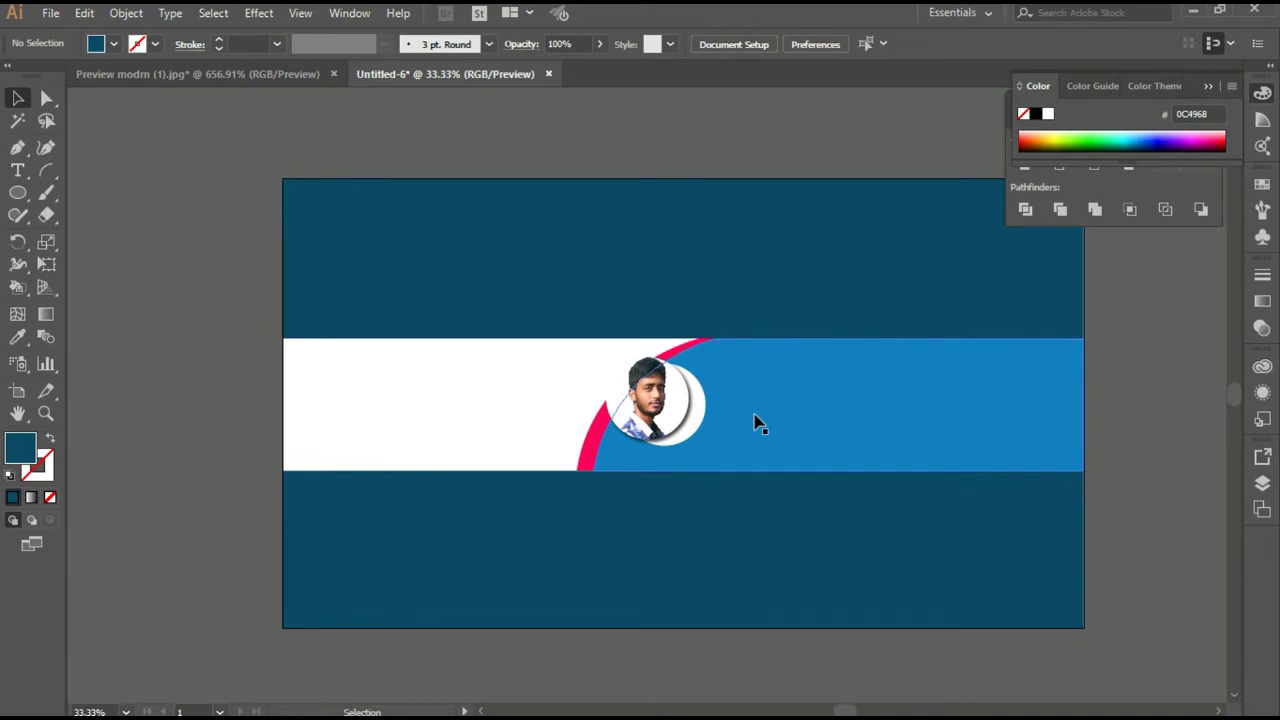
Duplicate the white circle over the photo and give it a black 2 pt outline
scroll(757, 424, "up", 2)
scroll(757, 424, "up", 1)
left_click(594, 414)
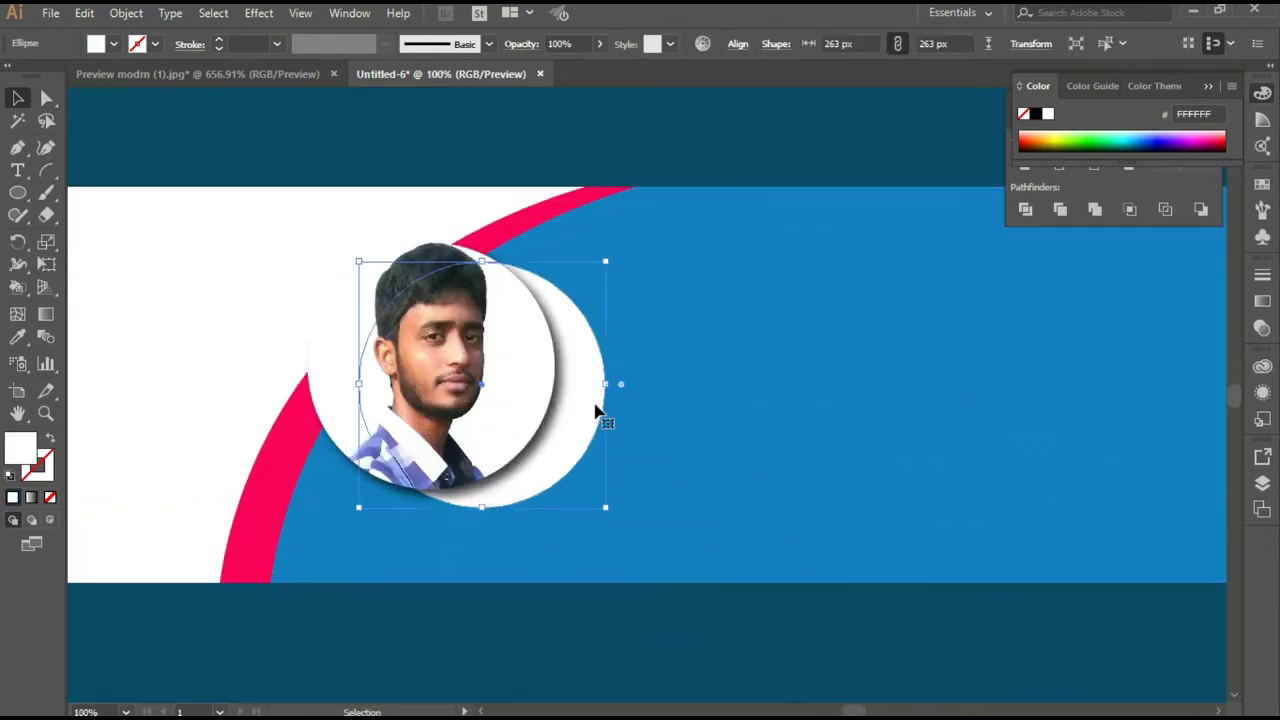
left_click_drag(585, 400, 562, 398)
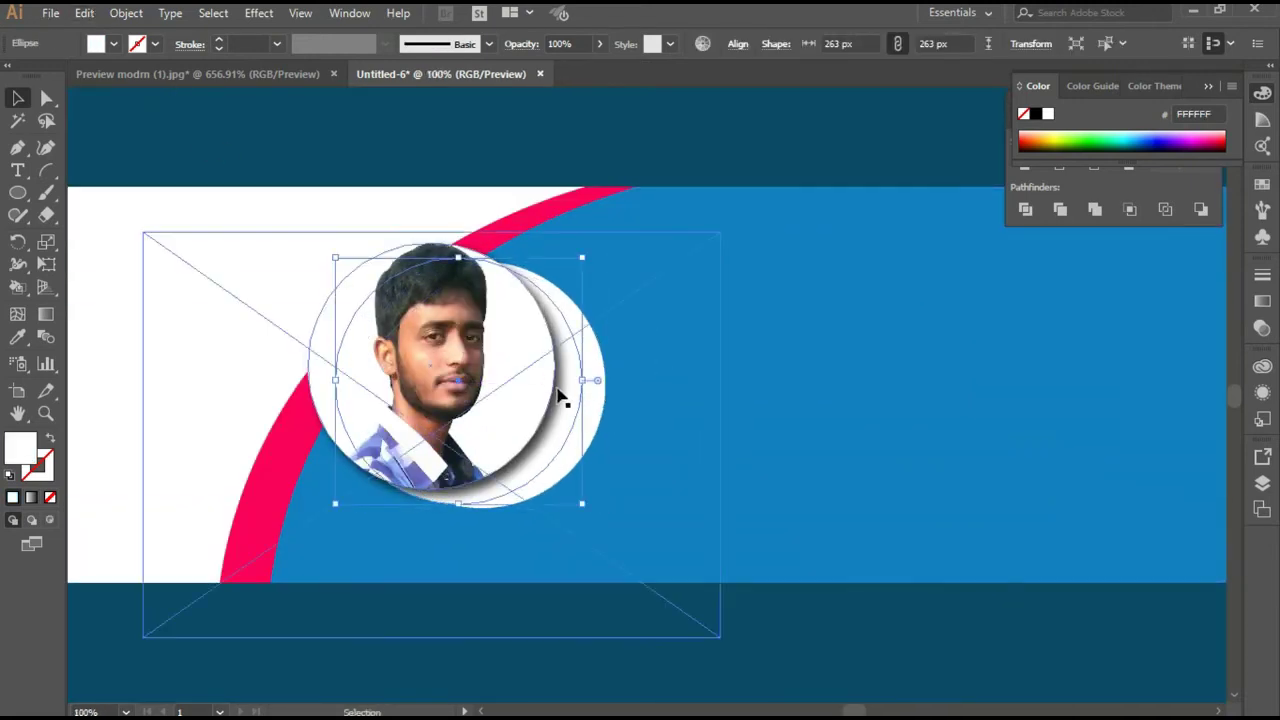
left_click(36, 470)
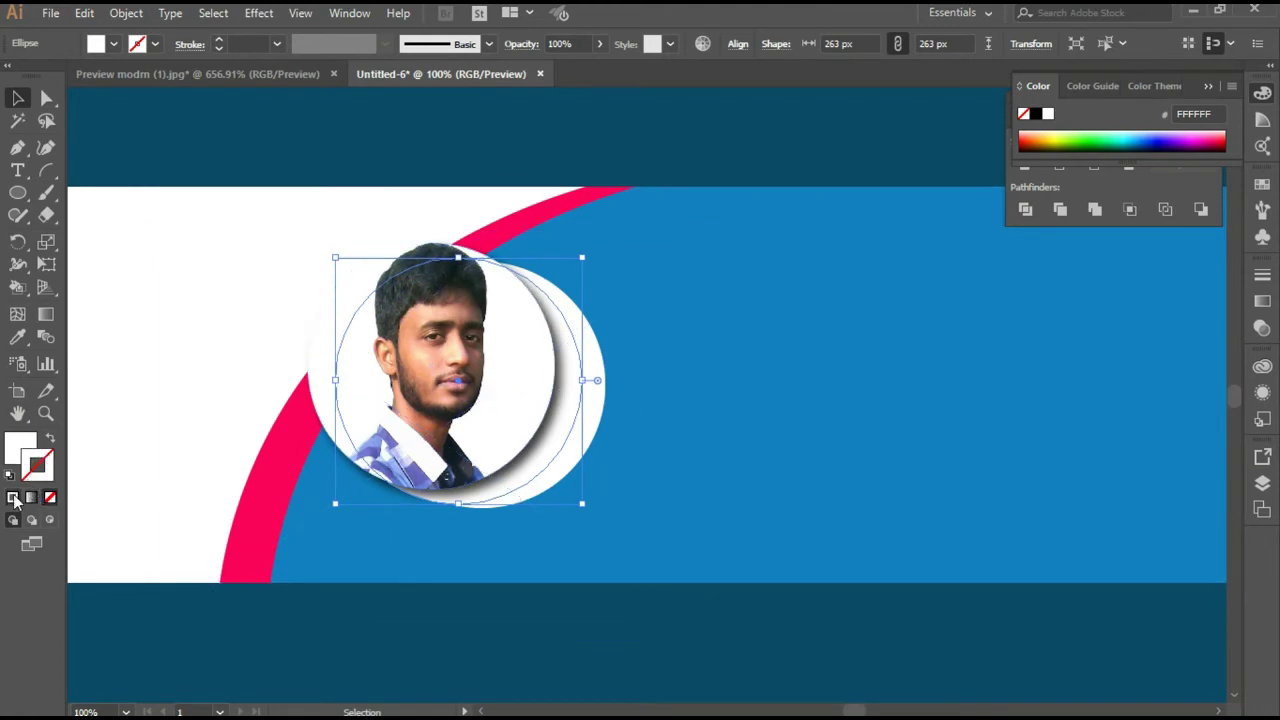
left_click(155, 44)
left_click(51, 77)
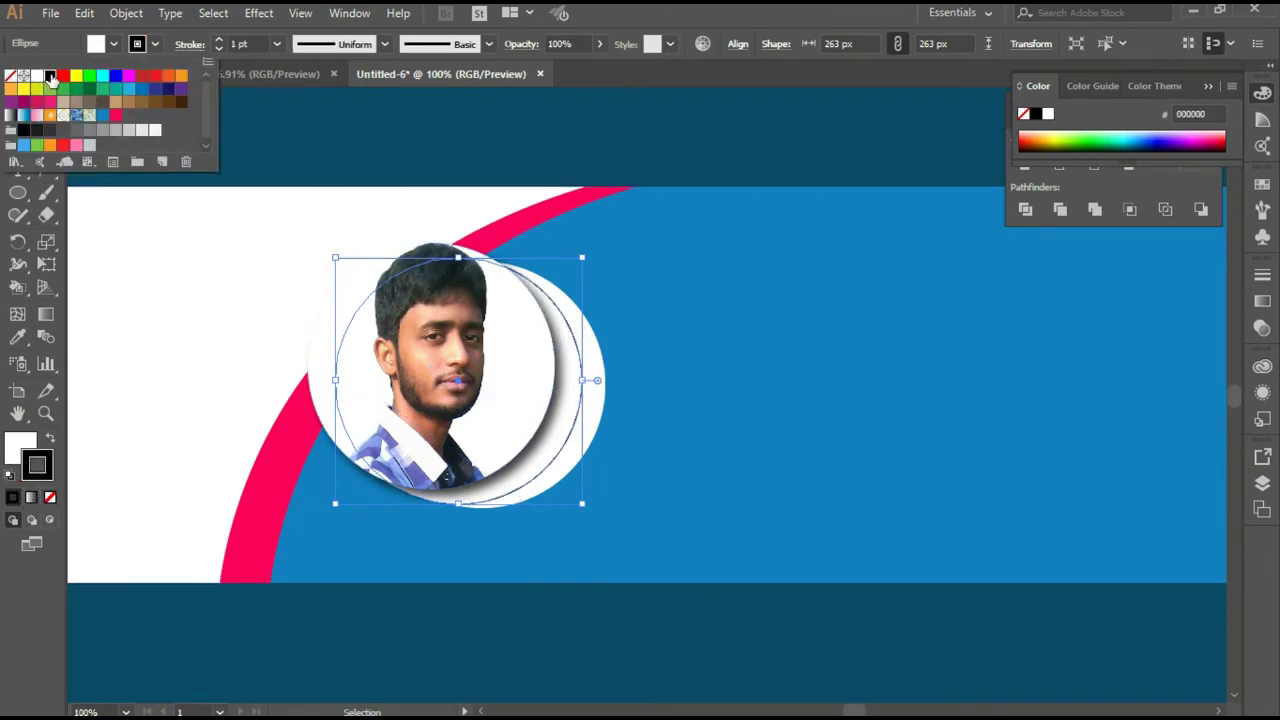
left_click(213, 40)
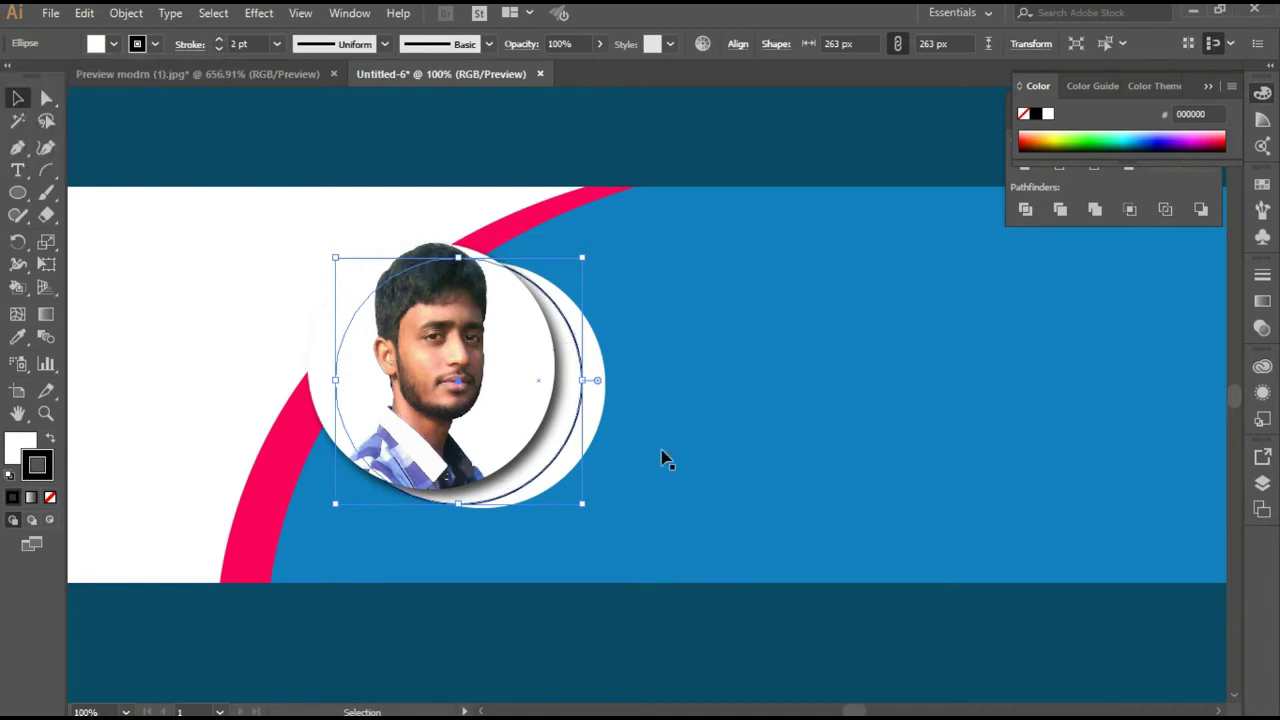
Change the ring's outline colour to grey 808080
left_click(600, 410)
scroll(598, 420, "down", 1)
scroll(595, 428, "down", 1)
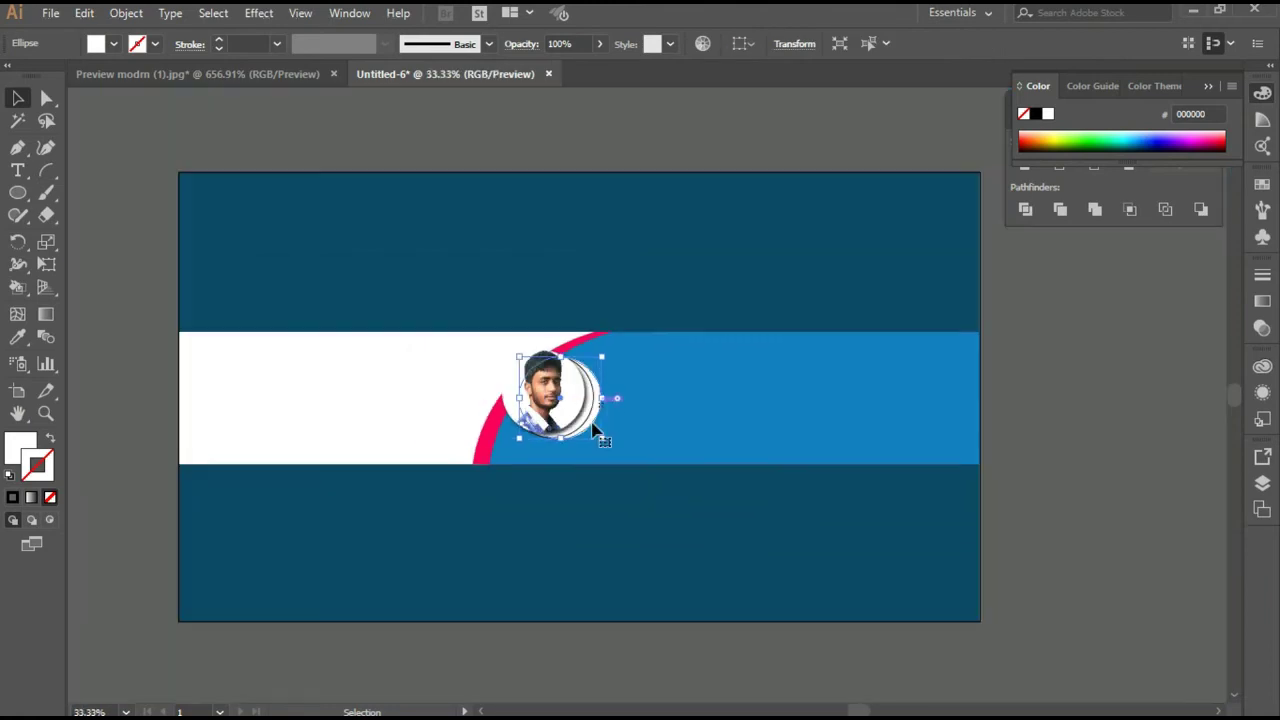
left_click(1114, 484)
scroll(1114, 484, "up", 1)
left_click_drag(67, 265, 567, 368)
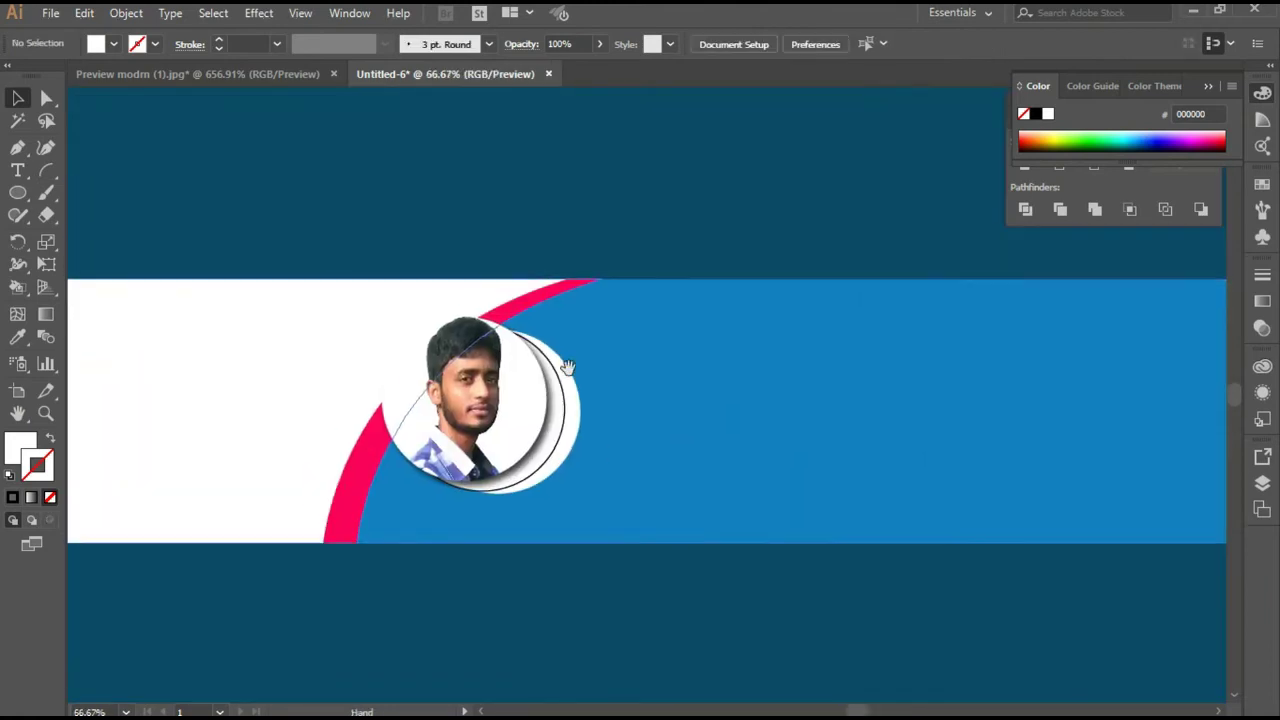
scroll(612, 445, "up", 1)
left_click(535, 431)
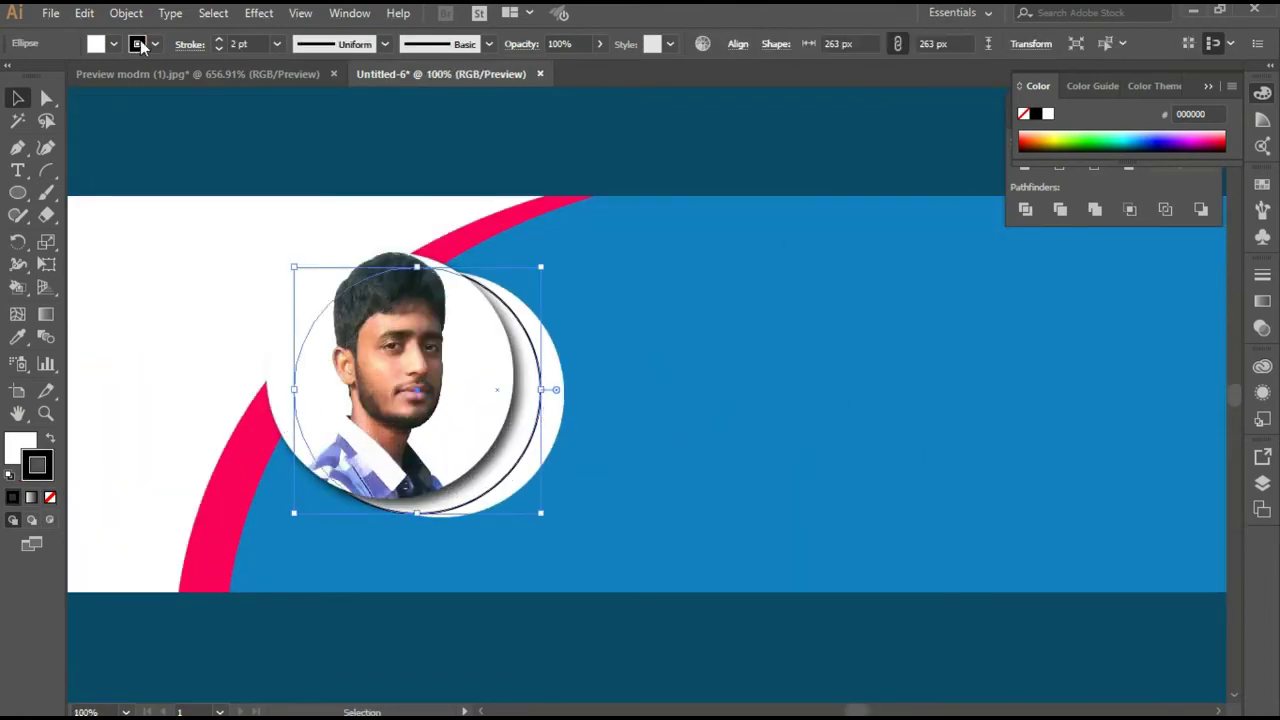
left_click(140, 44)
left_click(89, 131)
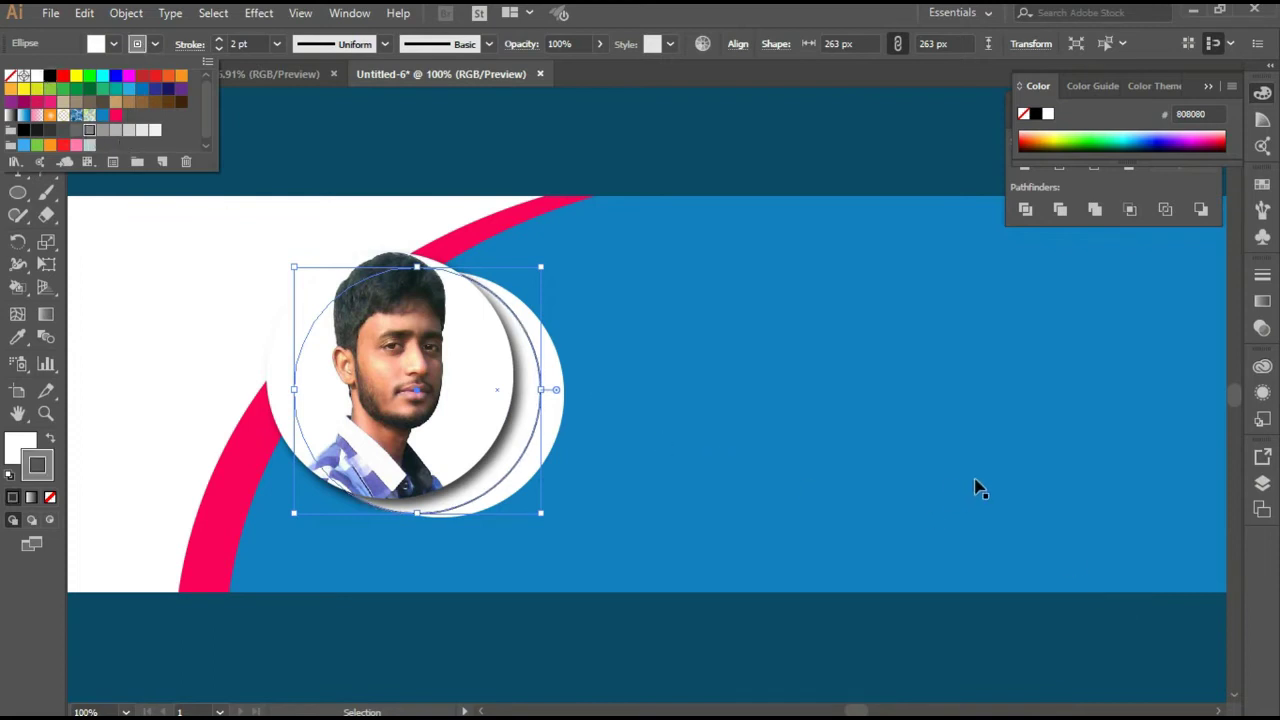
scroll(979, 488, "down", 1)
scroll(729, 580, "down", 3)
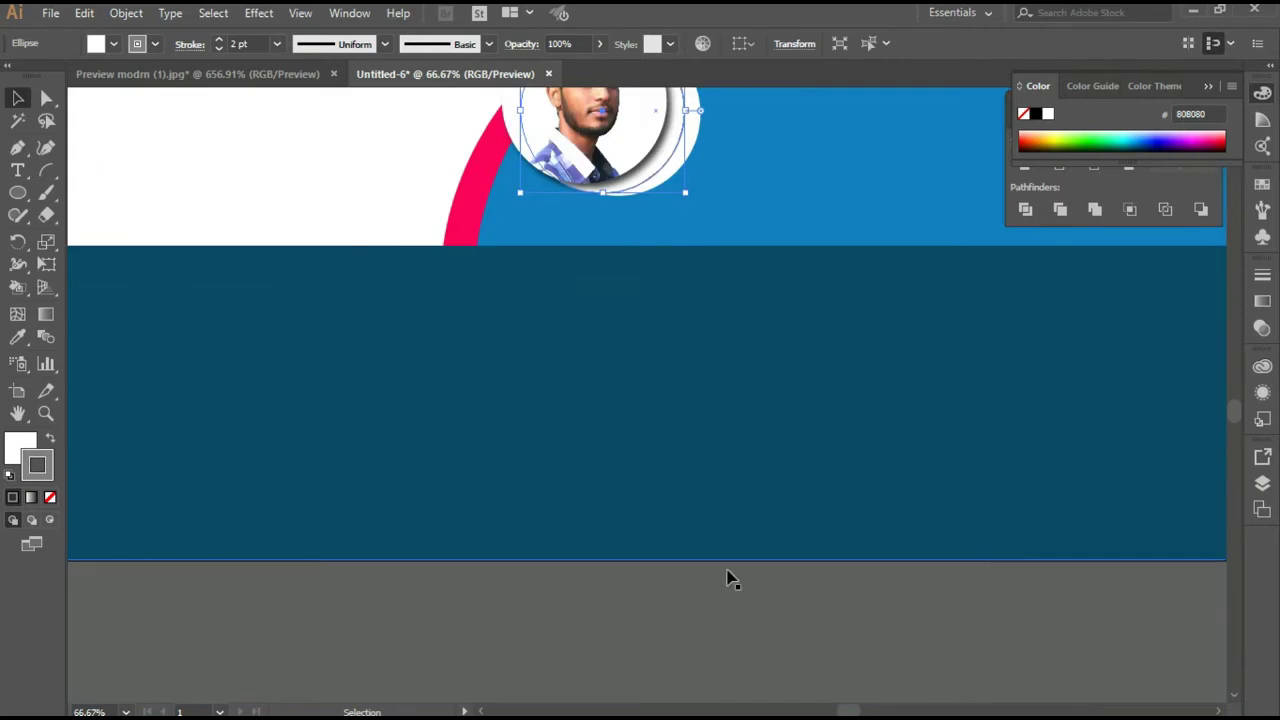
left_click(663, 289)
scroll(663, 289, "up", 2)
scroll(723, 466, "down", 1)
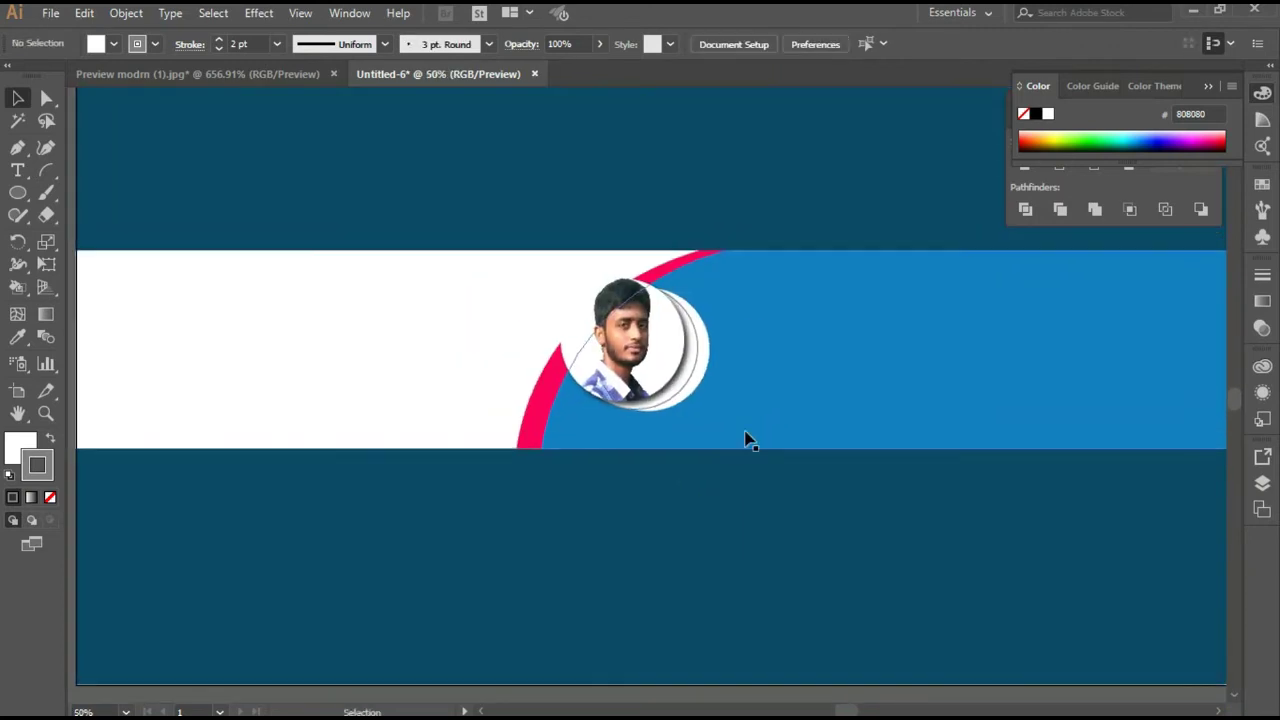
Add a white 'Your Name' text line below the round photo
scroll(771, 437, "down", 1)
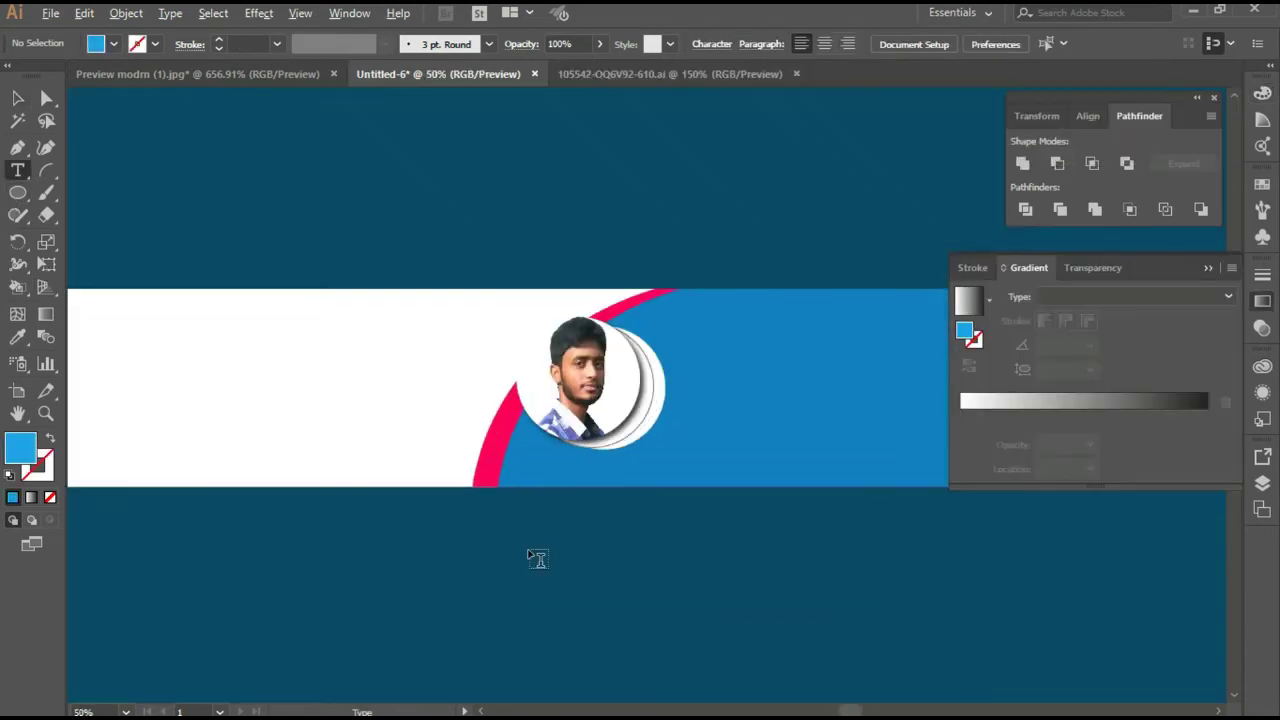
scroll(537, 558, "up", 2)
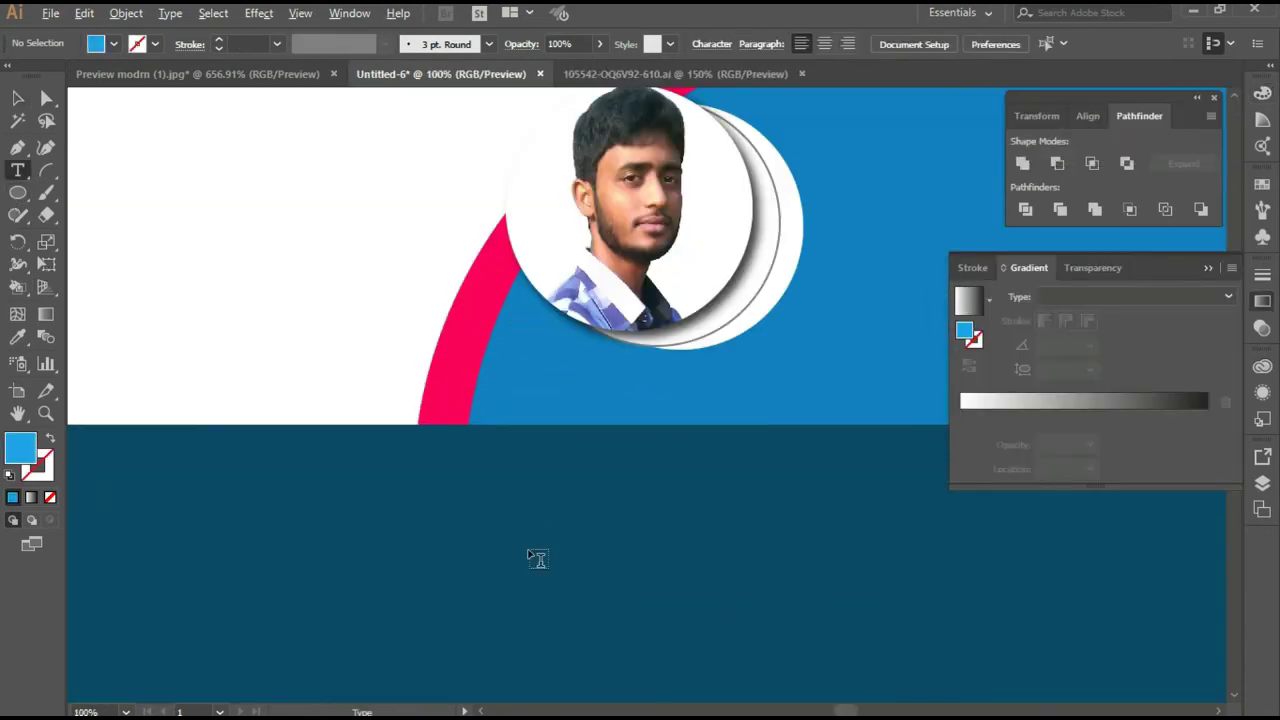
left_click(538, 371)
type("Your Name")
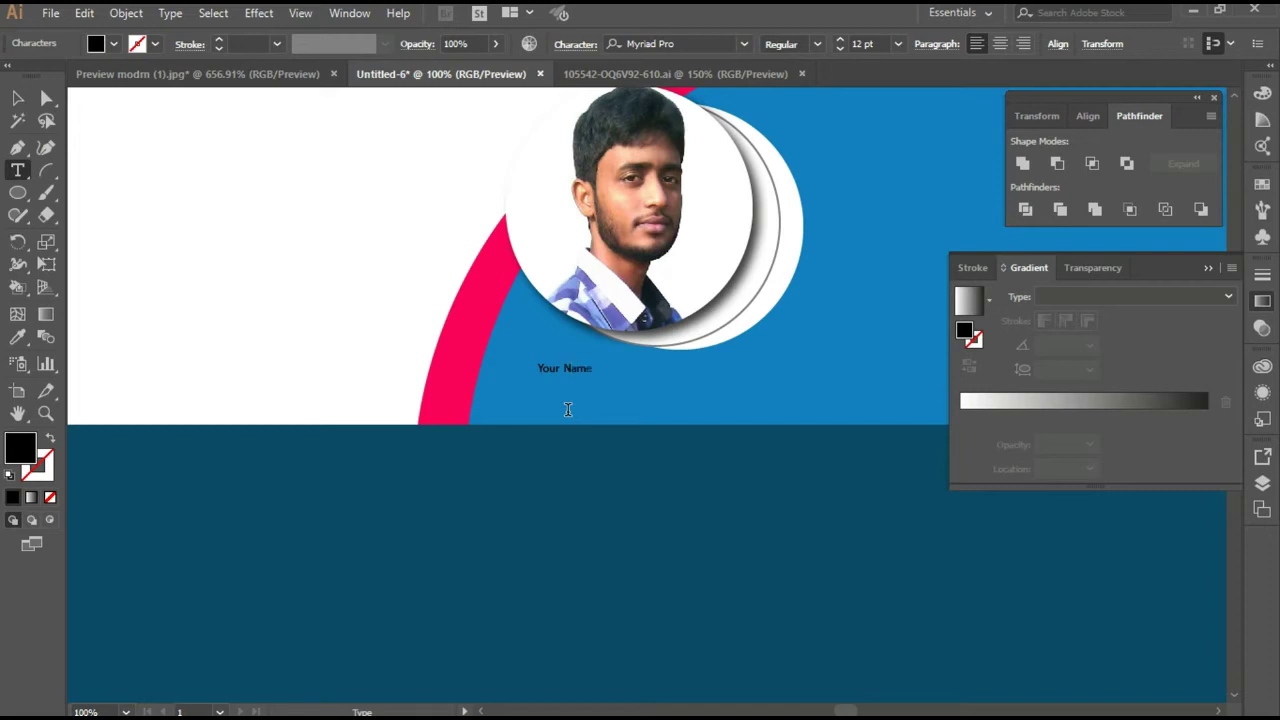
left_click(114, 44)
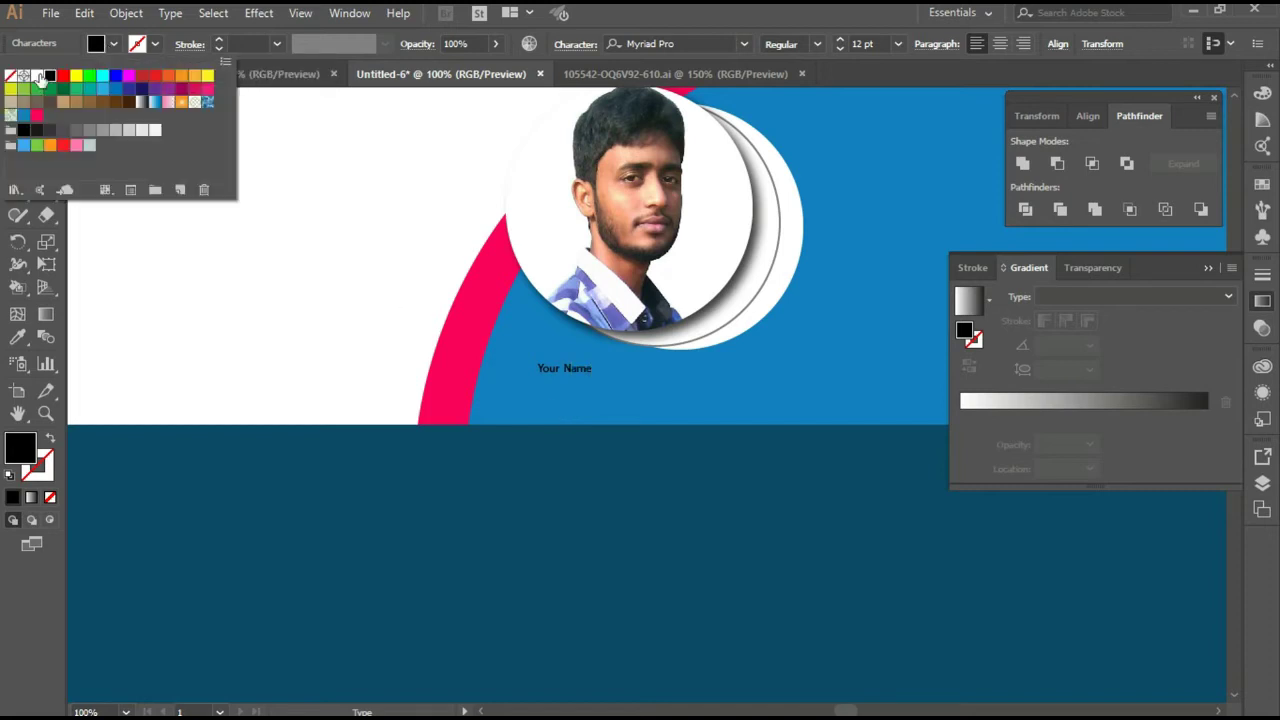
left_click(37, 76)
key("Escape")
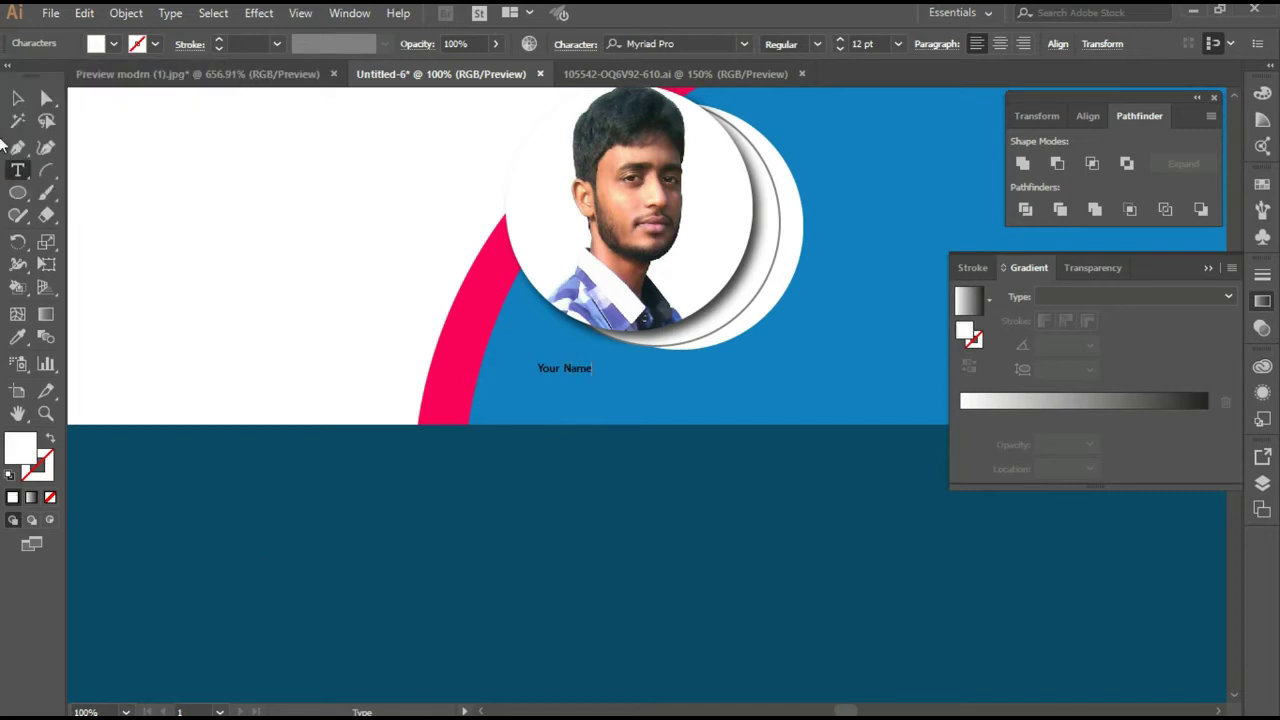
key("Escape")
Enlarge the Your Name title and set its fill to white
left_click_drag(595, 374, 671, 403)
left_click(617, 486)
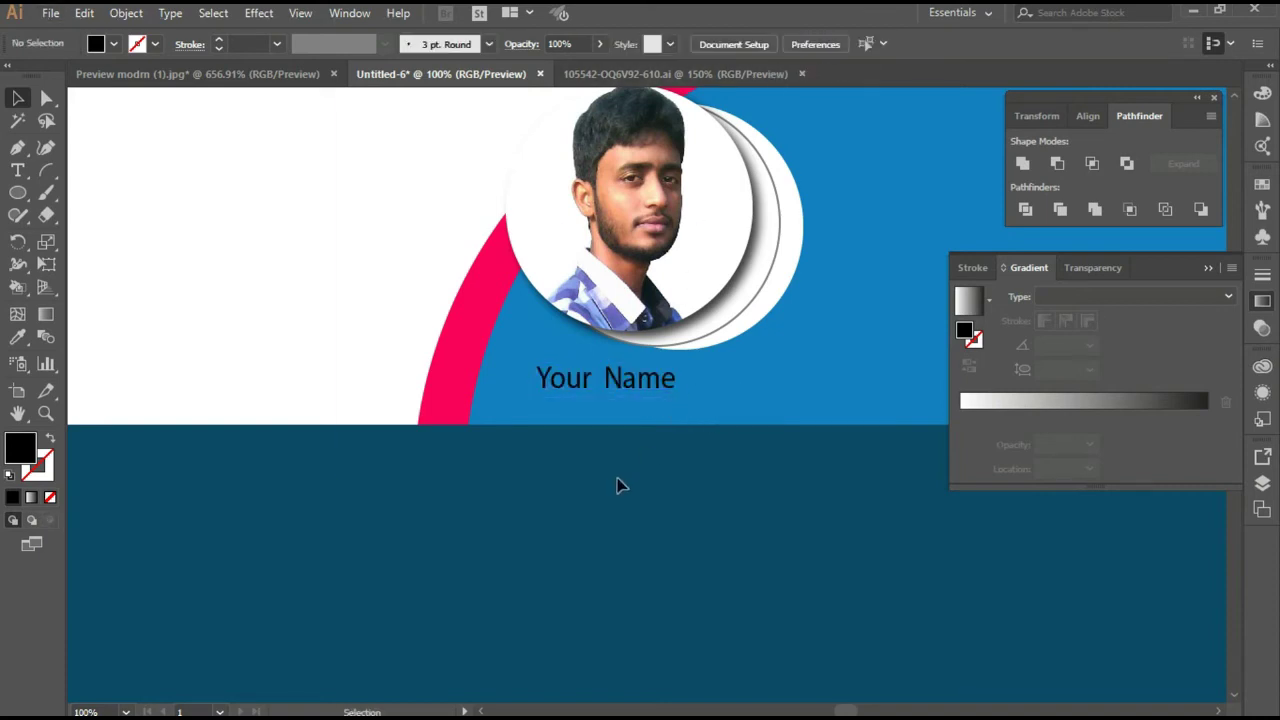
left_click(587, 386)
left_click(113, 44)
left_click(38, 78)
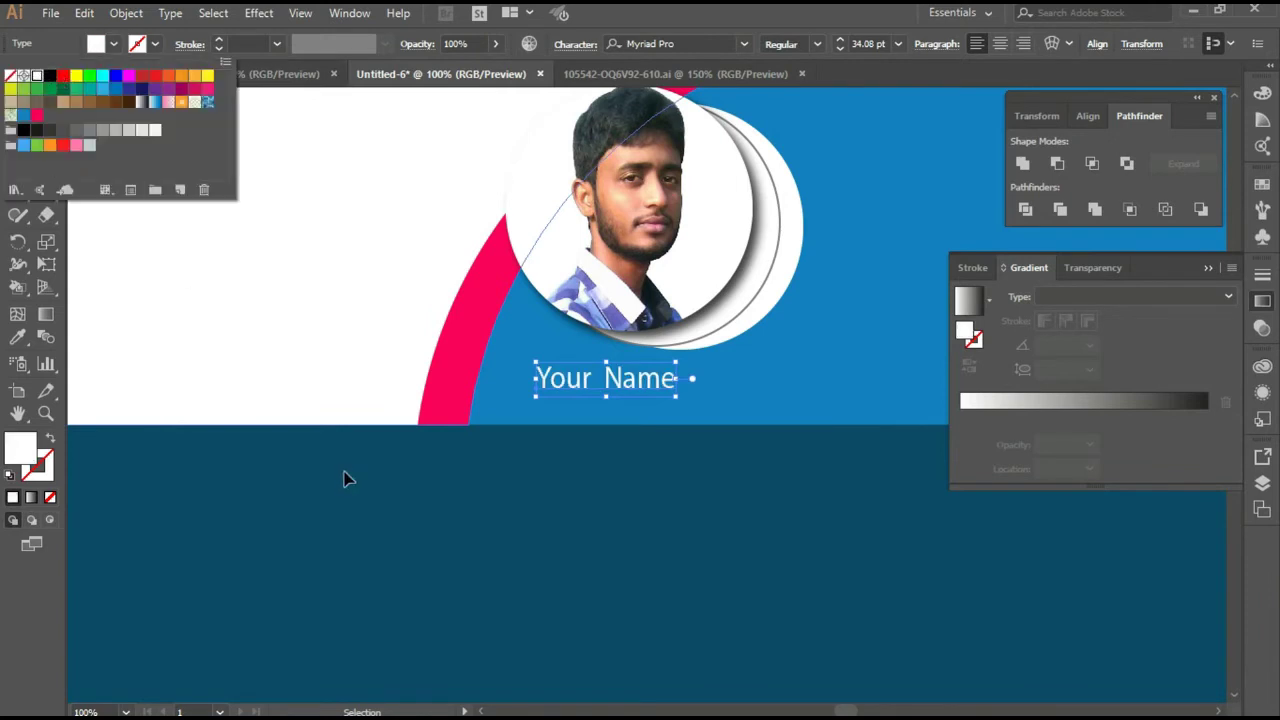
left_click(343, 477)
Add a 'Domaine' text line under Your Name and colour it white
key("t")
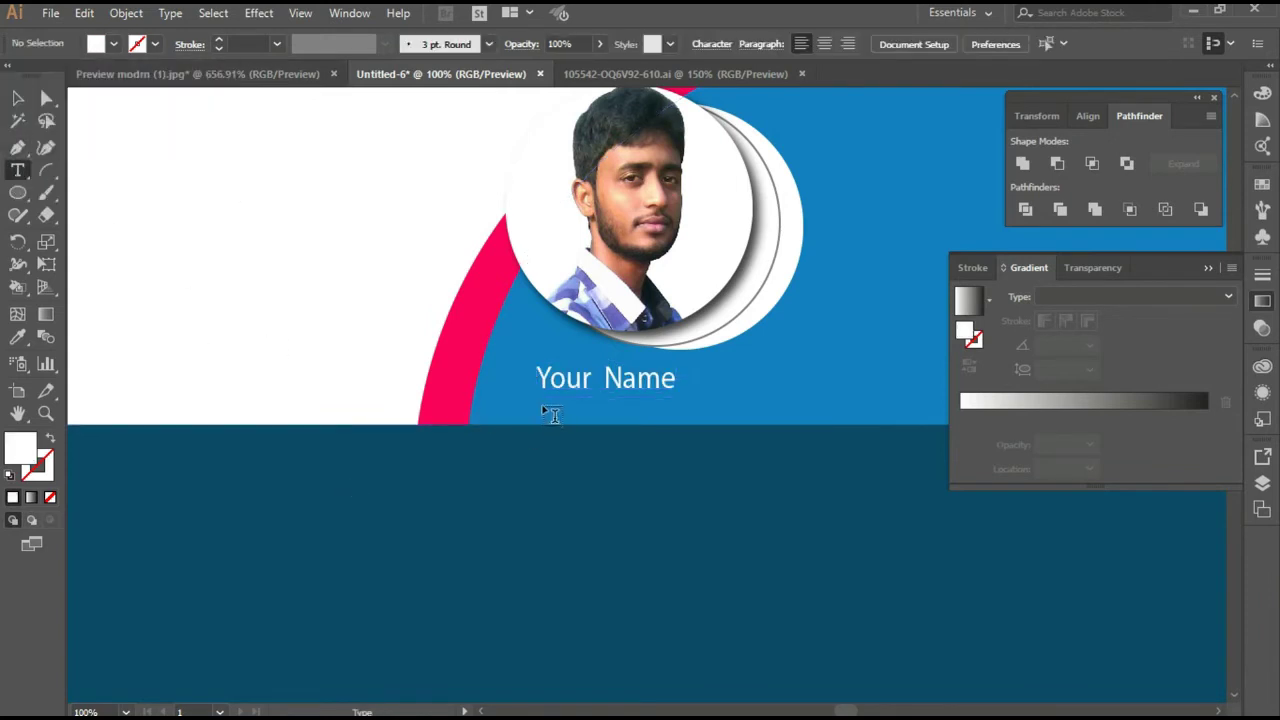
left_click(552, 413)
type("G")
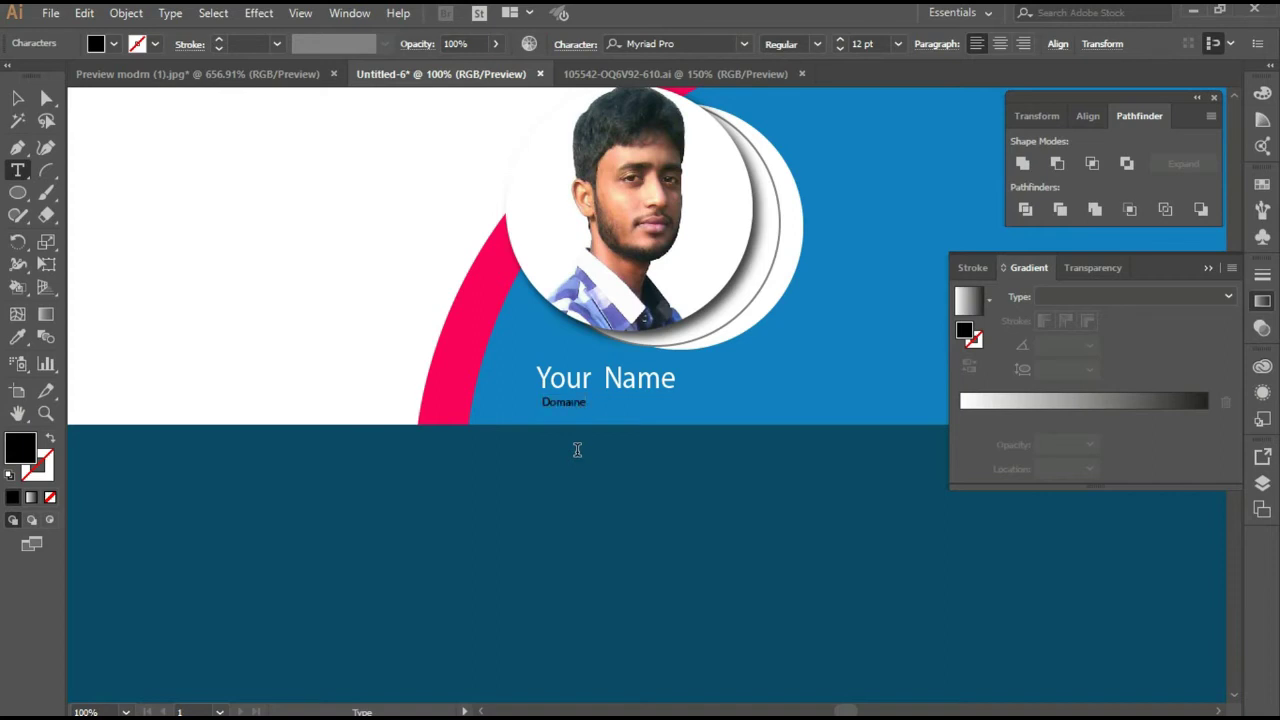
left_click(17, 98)
left_click(113, 44)
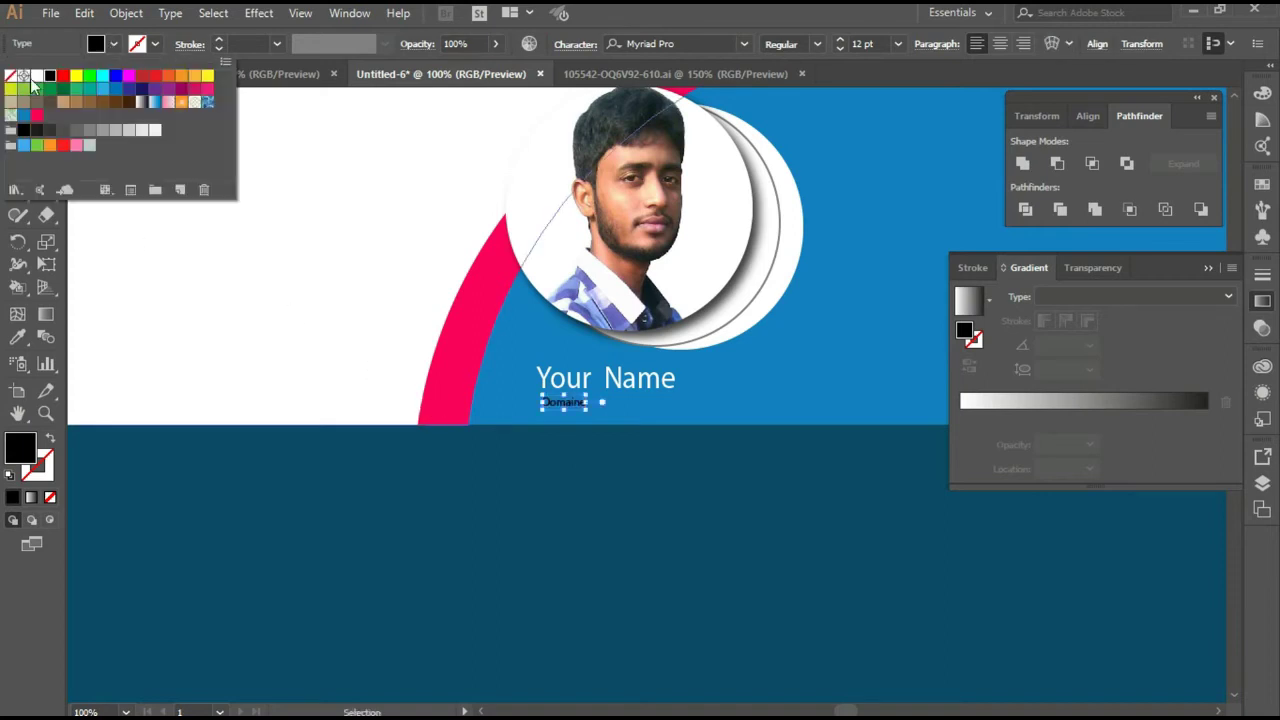
left_click(37, 76)
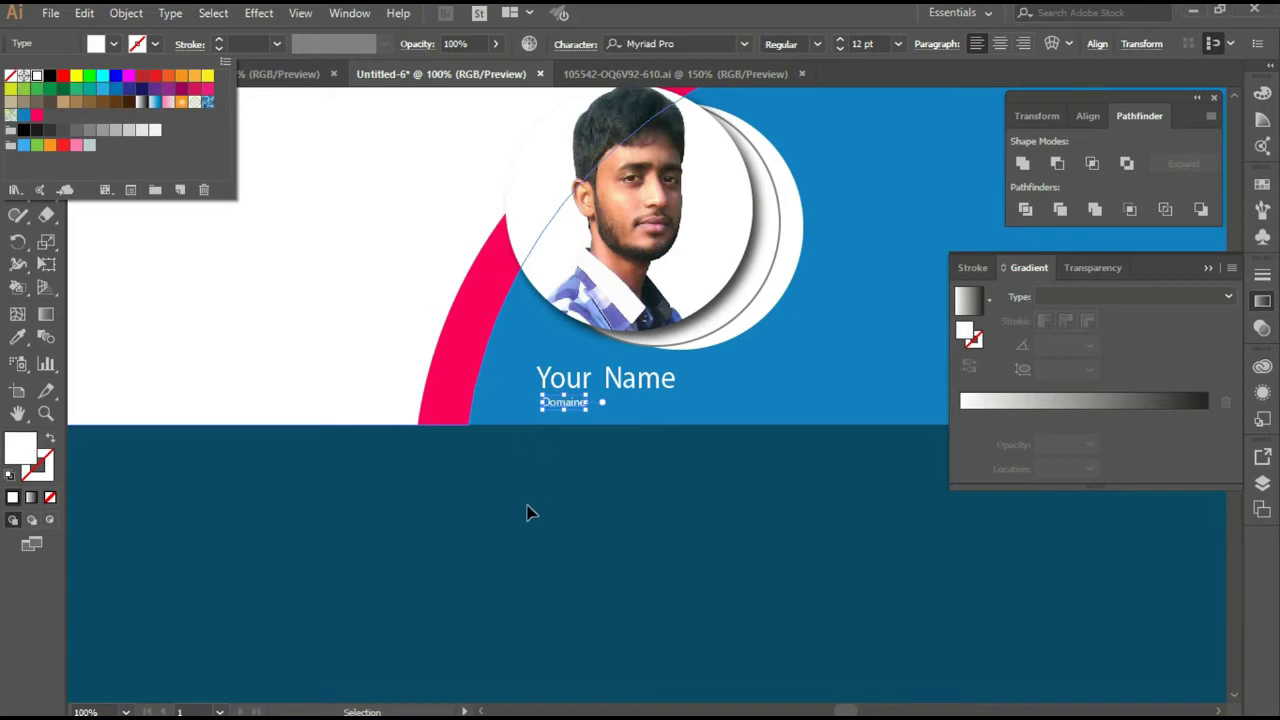
Enlarge the Domaine subtitle and tuck it just beneath Your Name
key("Escape")
scroll(596, 434, "up", 2)
mouse_move(578, 388)
left_mouse_down()
mouse_move(606, 392)
mouse_move(615, 378)
left_mouse_up()
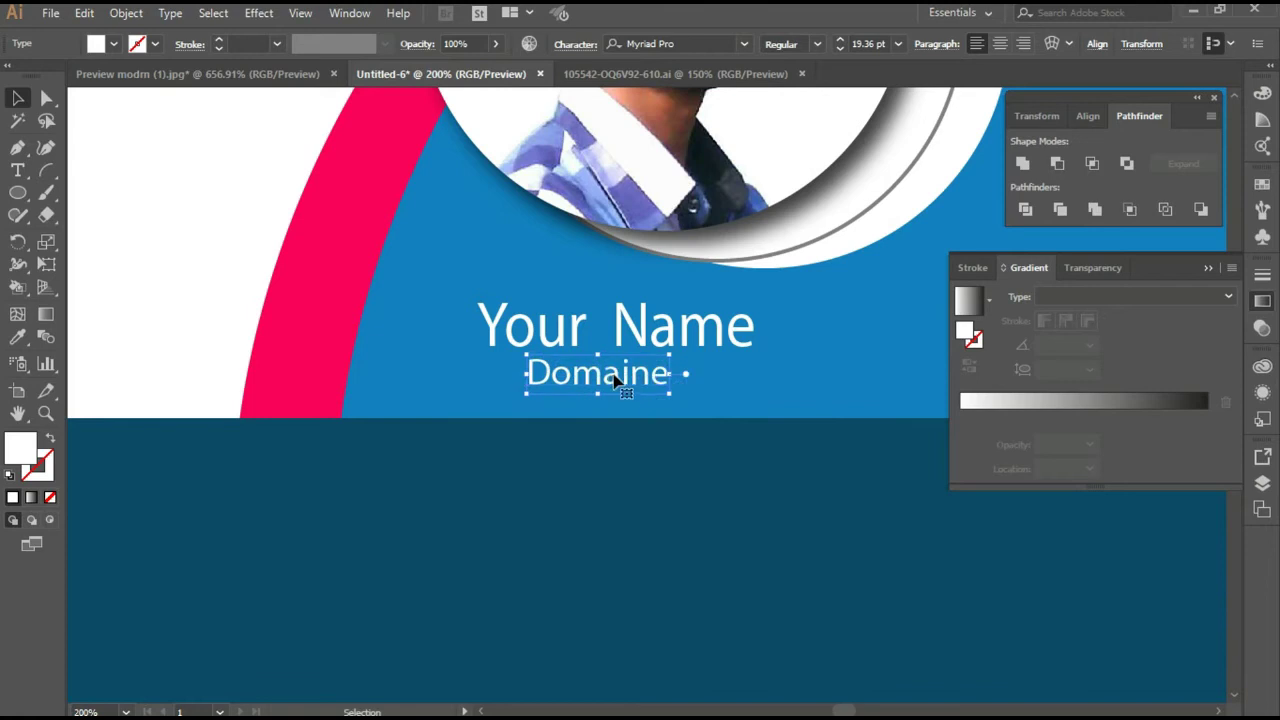
left_click(600, 420)
scroll(428, 400, "down", 2)
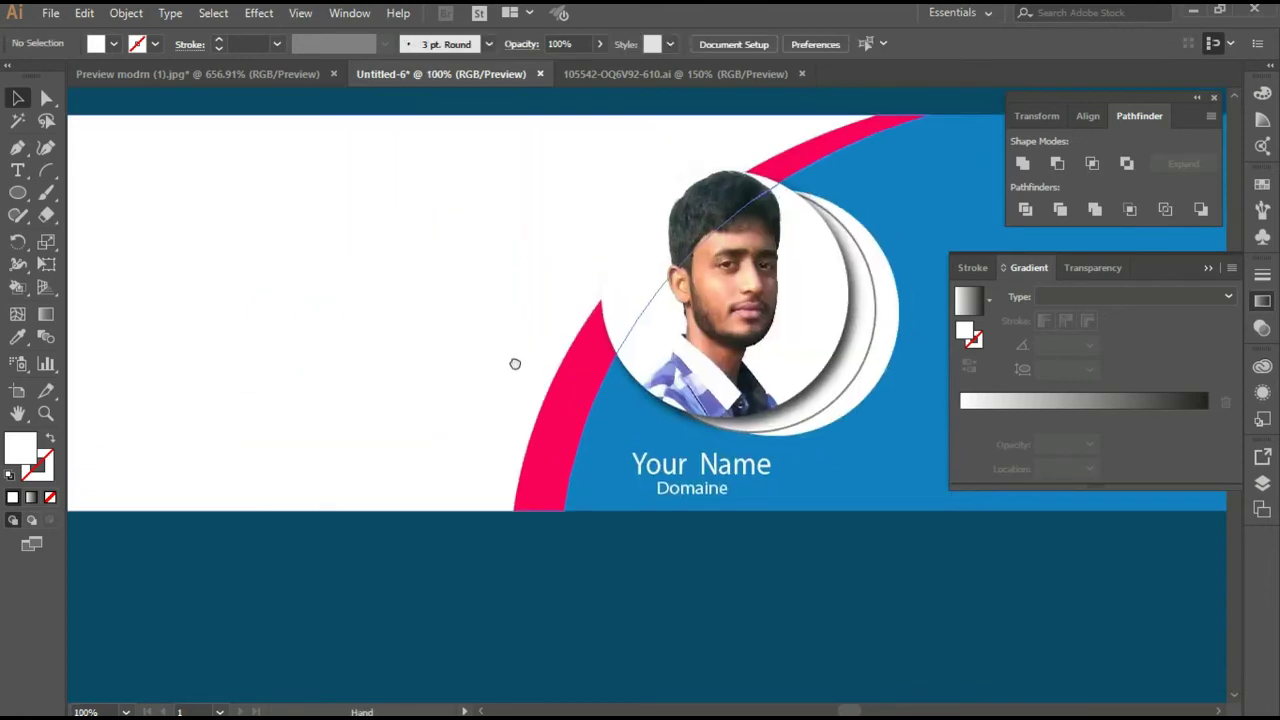
left_click_drag(514, 363, 778, 370)
scroll(371, 329, "down", 1)
Draw a square at the banner's top-left corner and fill it green
left_click(17, 170)
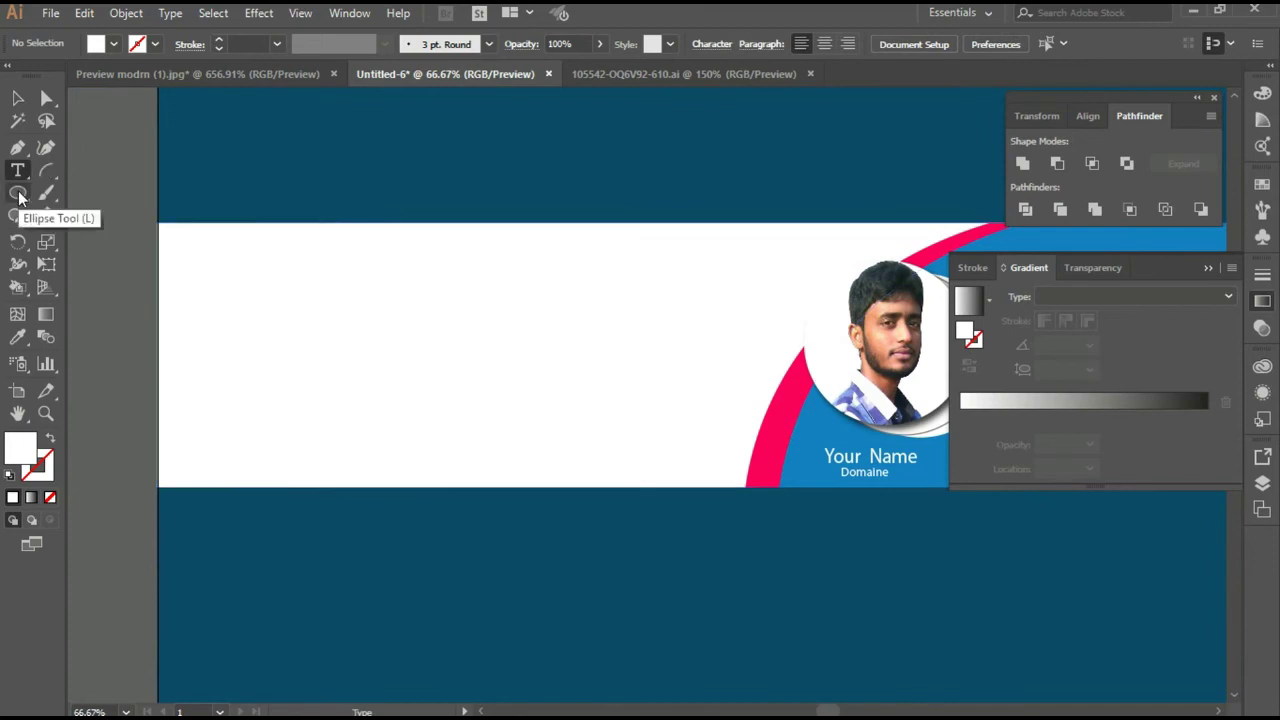
left_click_drag(19, 197, 75, 191)
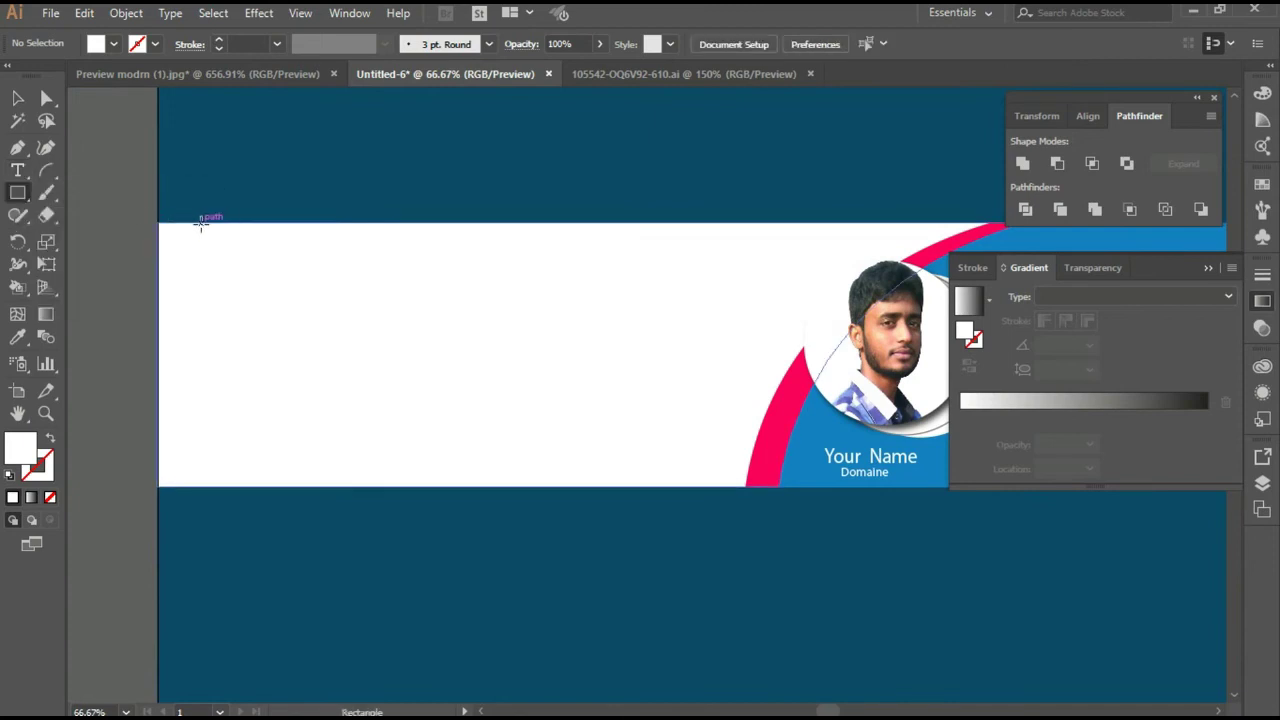
left_click_drag(186, 224, 270, 308)
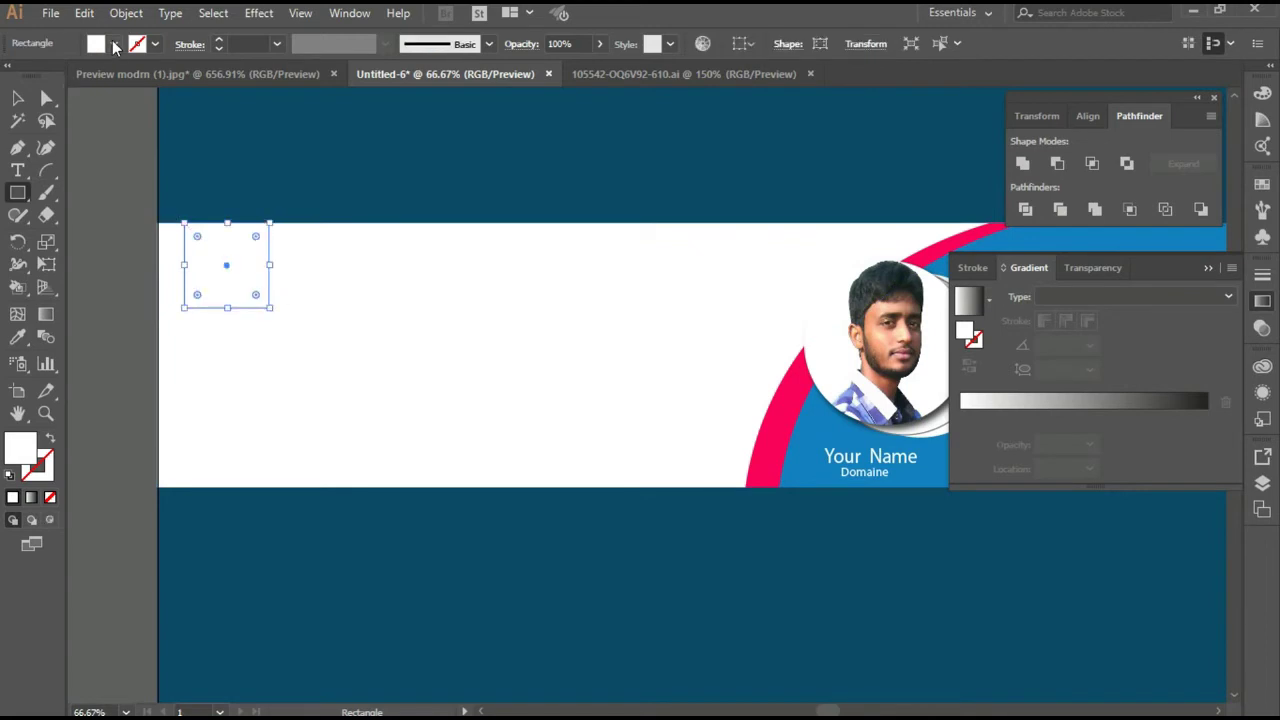
left_click(113, 47)
left_click(62, 92)
key("Escape")
left_click(17, 97)
left_click(286, 329)
Add the 'Your Name Channel Art' title text beside the green square
left_click(17, 171)
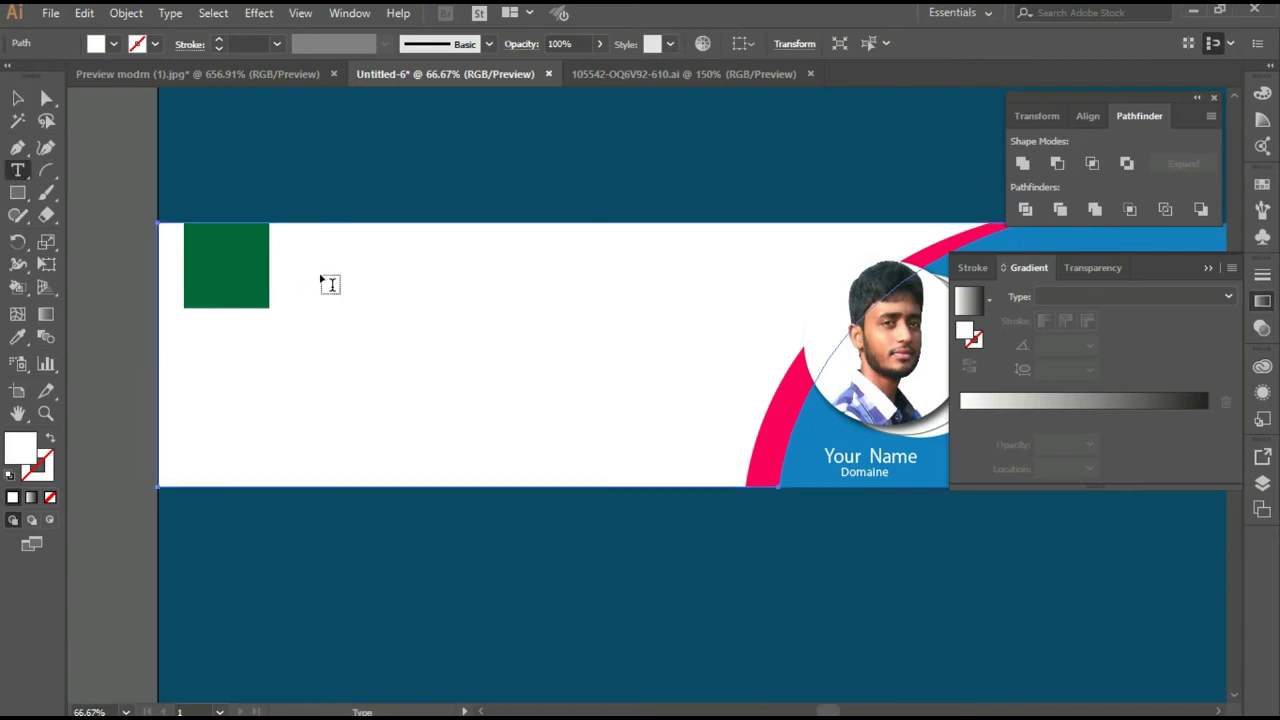
left_click(331, 262)
type("Your")
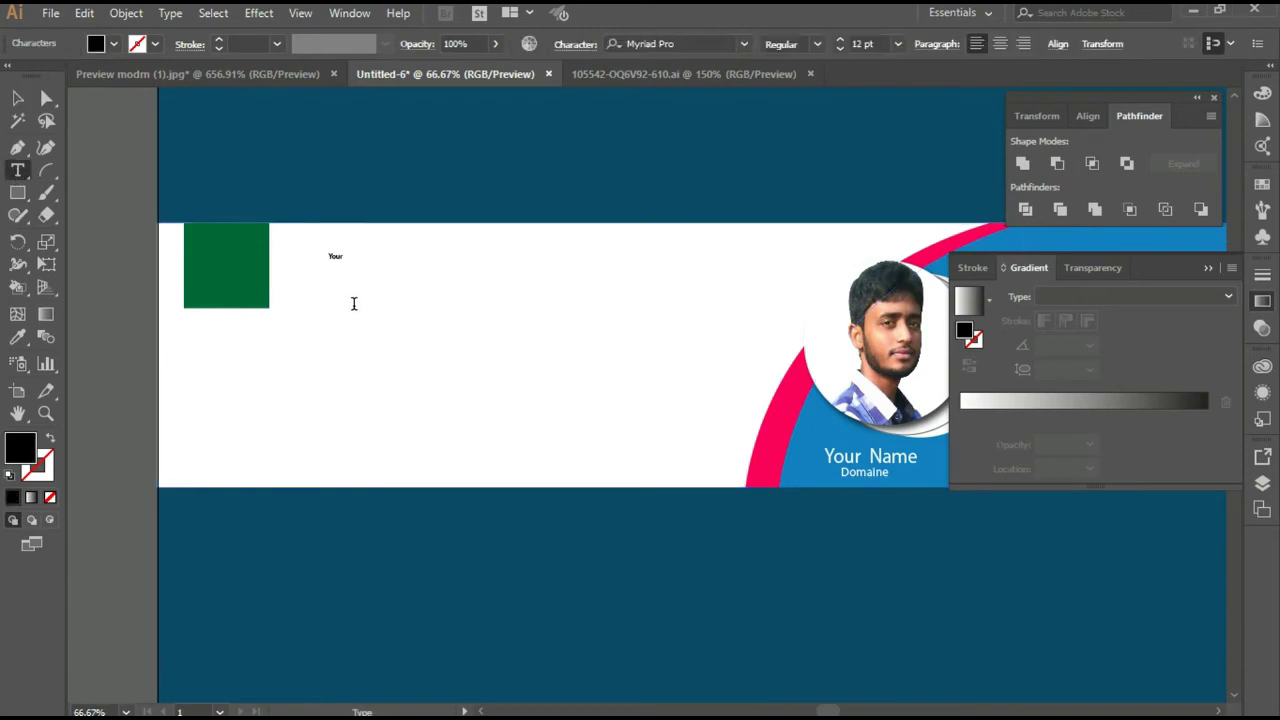
left_click_drag(344, 261, 440, 306)
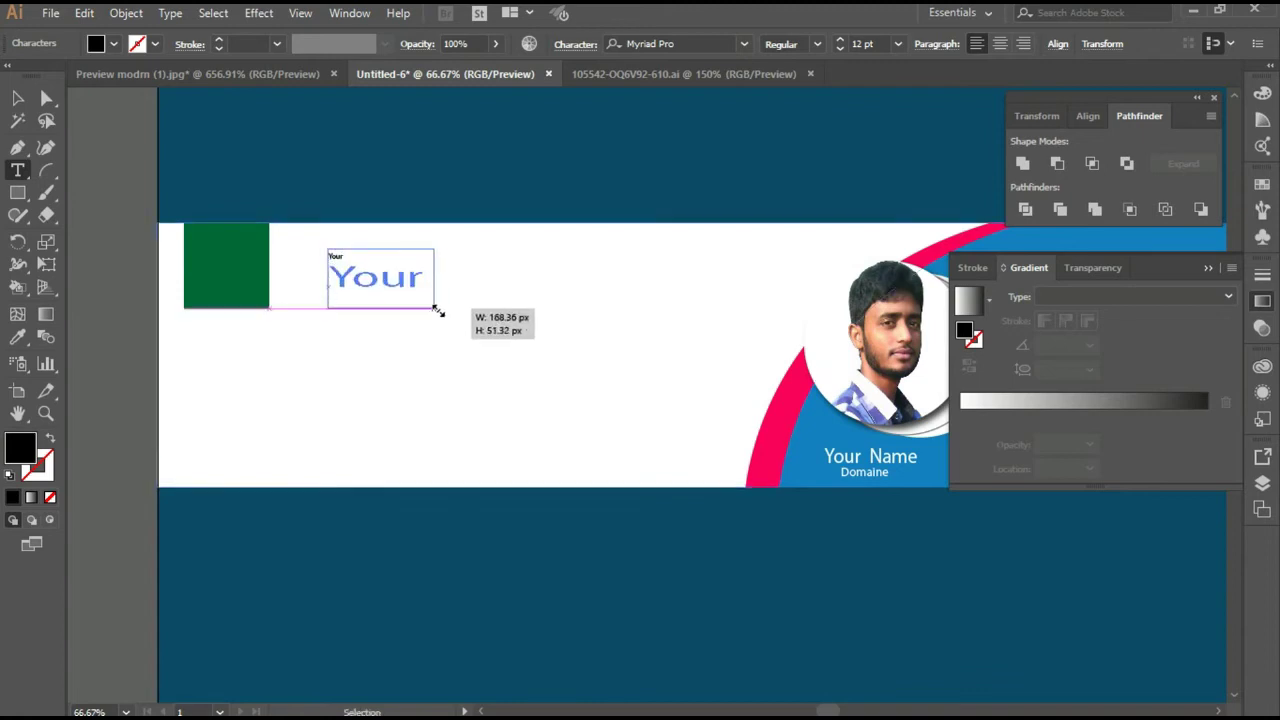
left_click(448, 287)
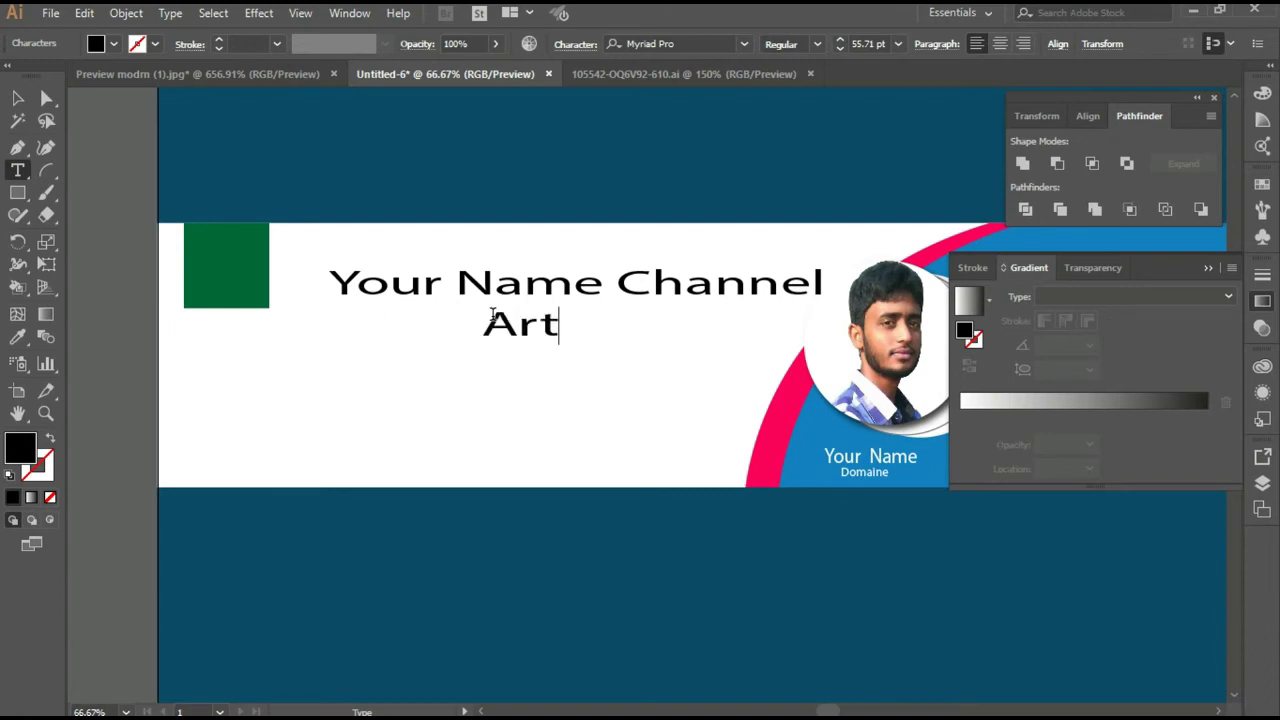
left_click(17, 97)
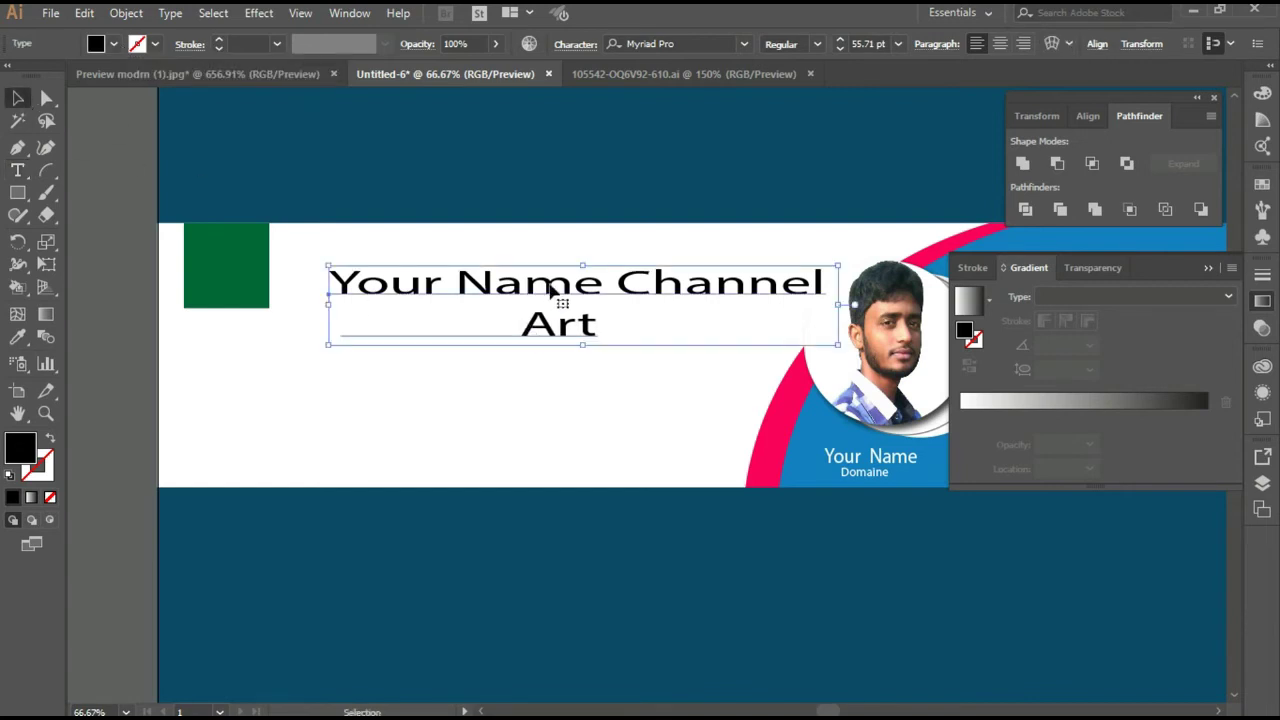
left_click_drag(550, 290, 525, 290)
Colour the title with the banner's blue, resize it and shift it left
key("i")
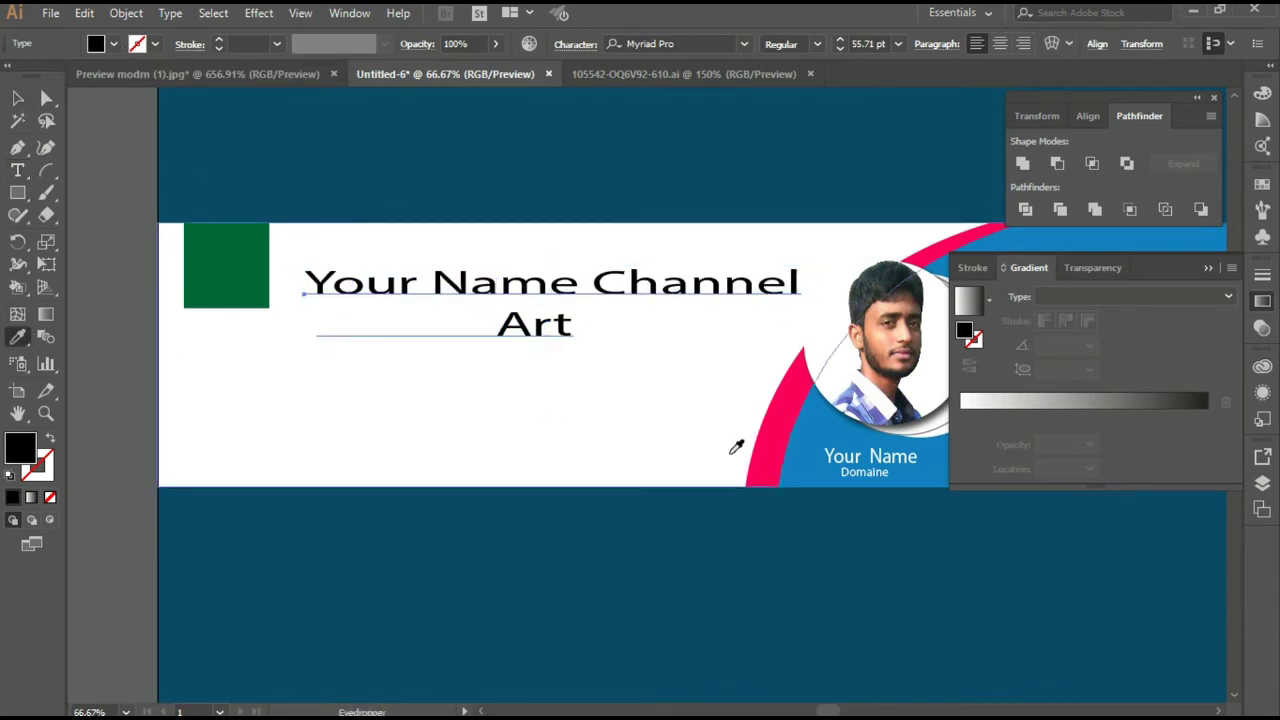
left_click(772, 451)
left_click(17, 97)
left_click_drag(813, 345, 787, 352)
left_click_drag(605, 297, 584, 284)
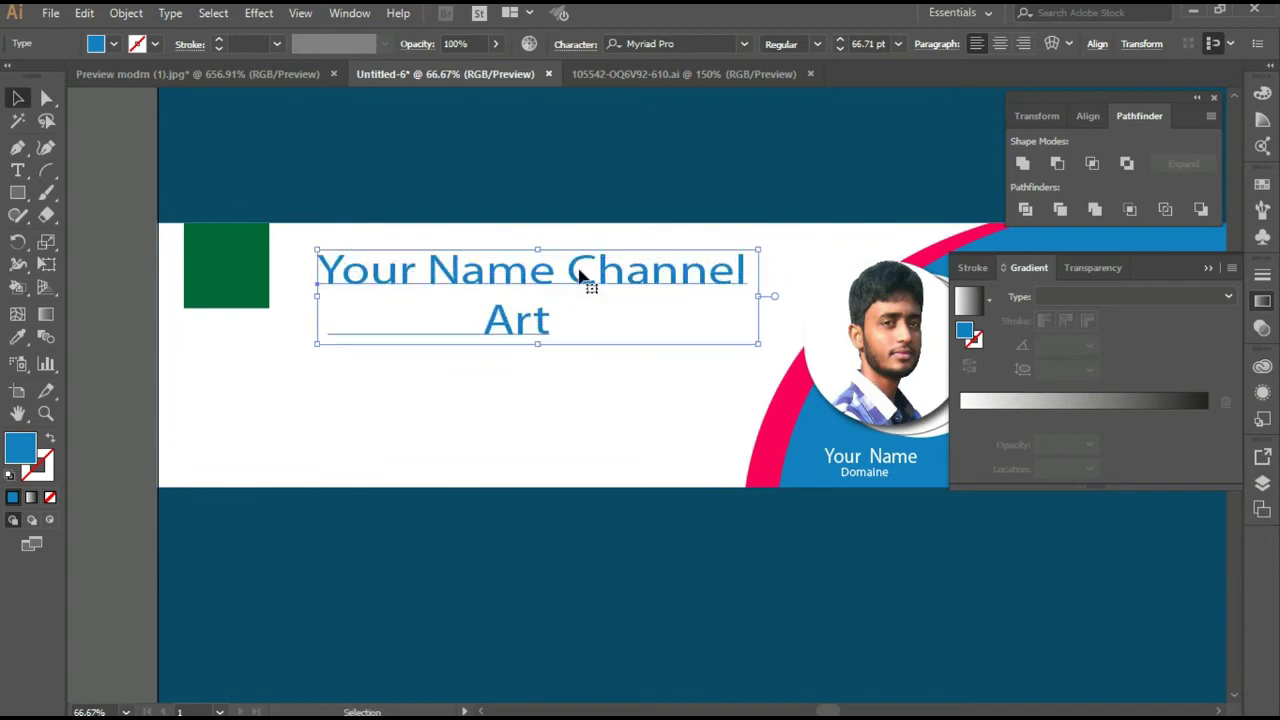
left_click(583, 420)
Draw a thin bar under the title and fill it with the title's blue
left_click(17, 193)
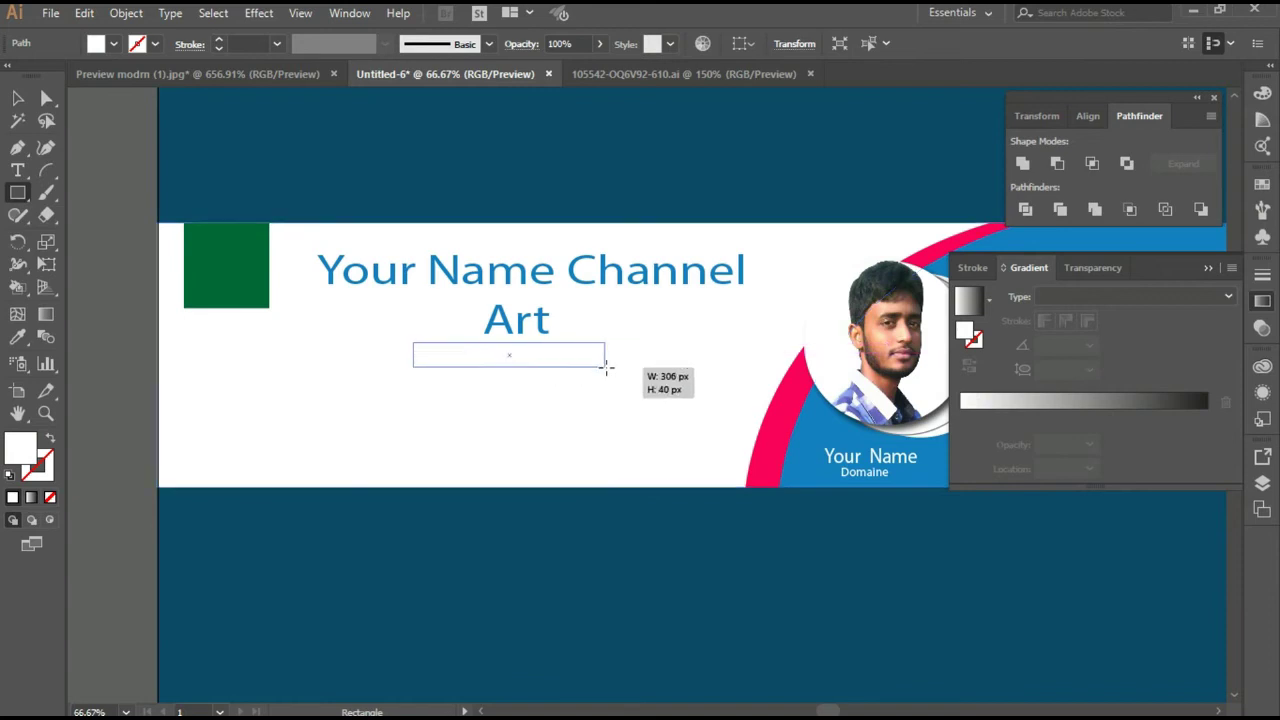
left_click_drag(543, 368, 626, 355)
left_click(17, 337)
left_click(340, 270)
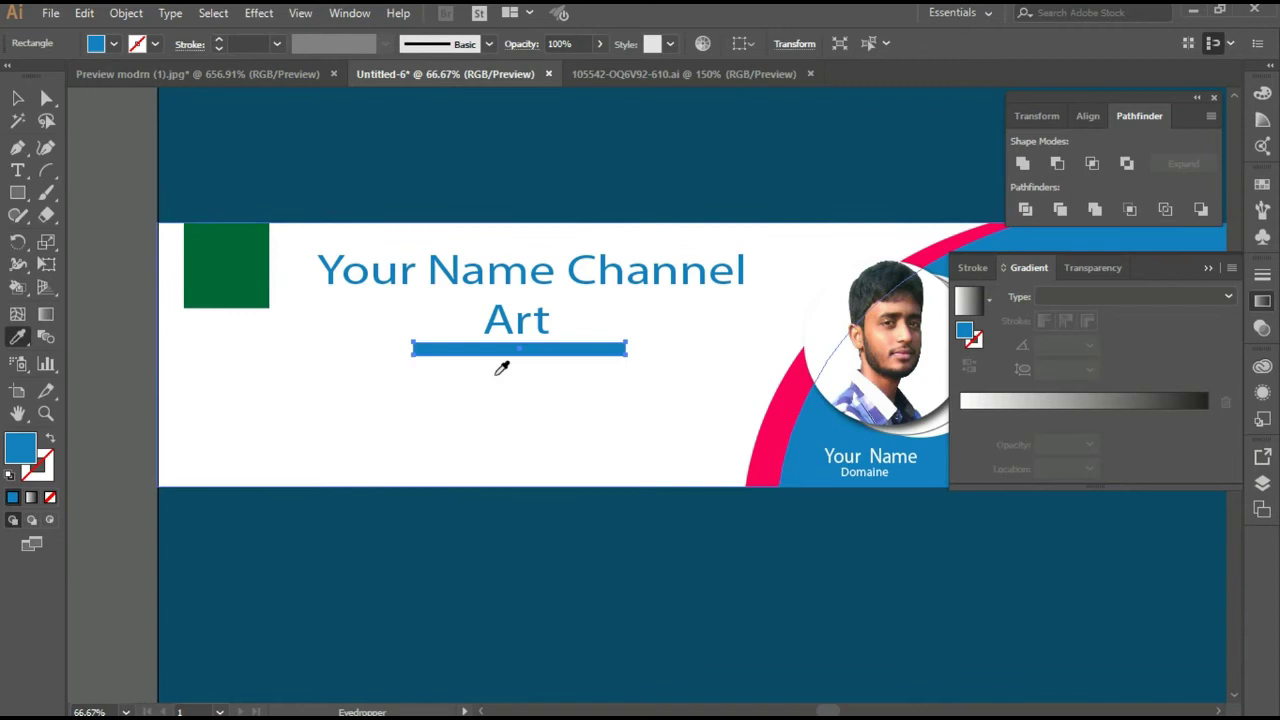
left_click(15, 98)
double_click(20, 448)
left_click(1137, 309)
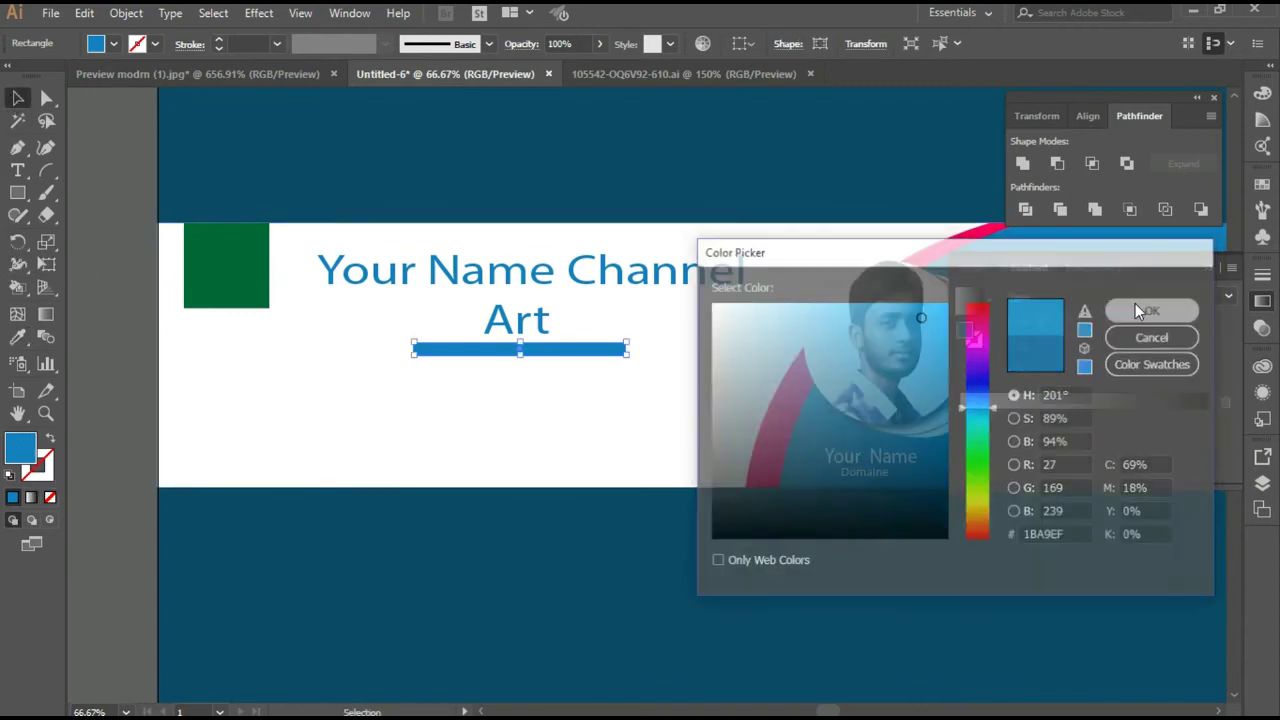
Lengthen the blue bar beneath the title
key("ctrl+minus")
left_click(452, 430)
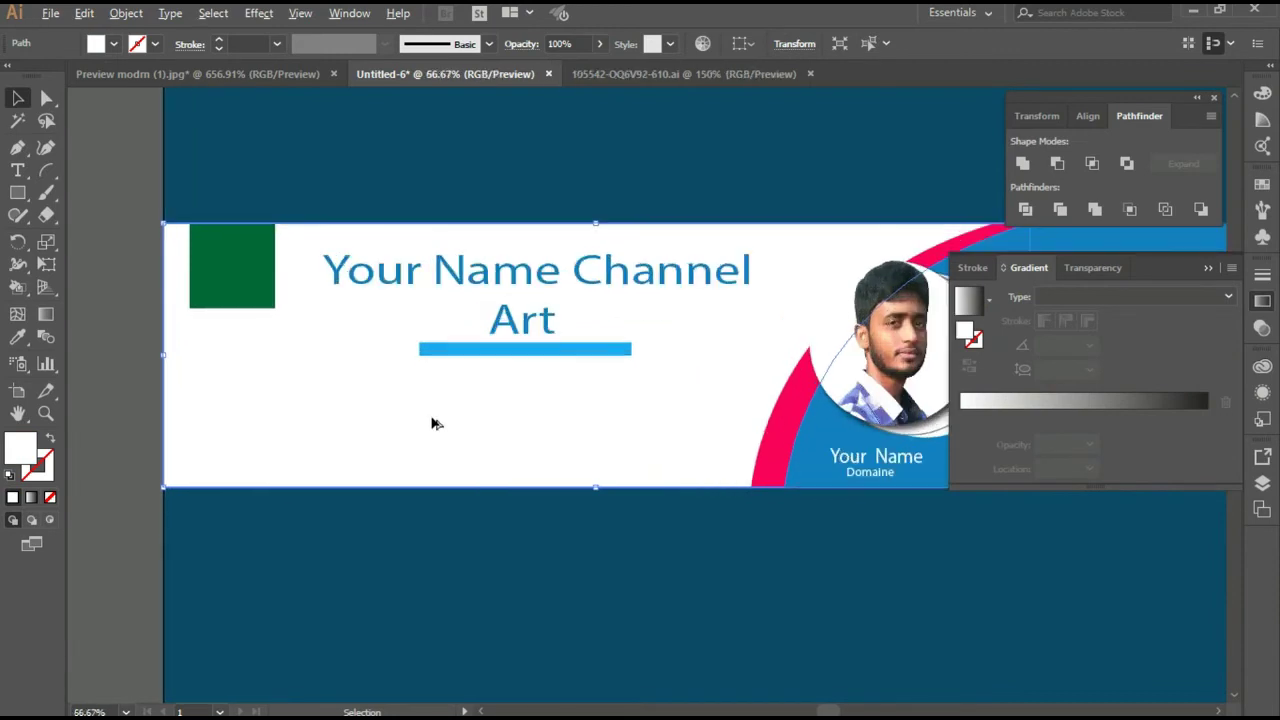
scroll(433, 425, "up", 2, "alt")
left_click(548, 318)
left_click_drag(571, 325, 574, 320)
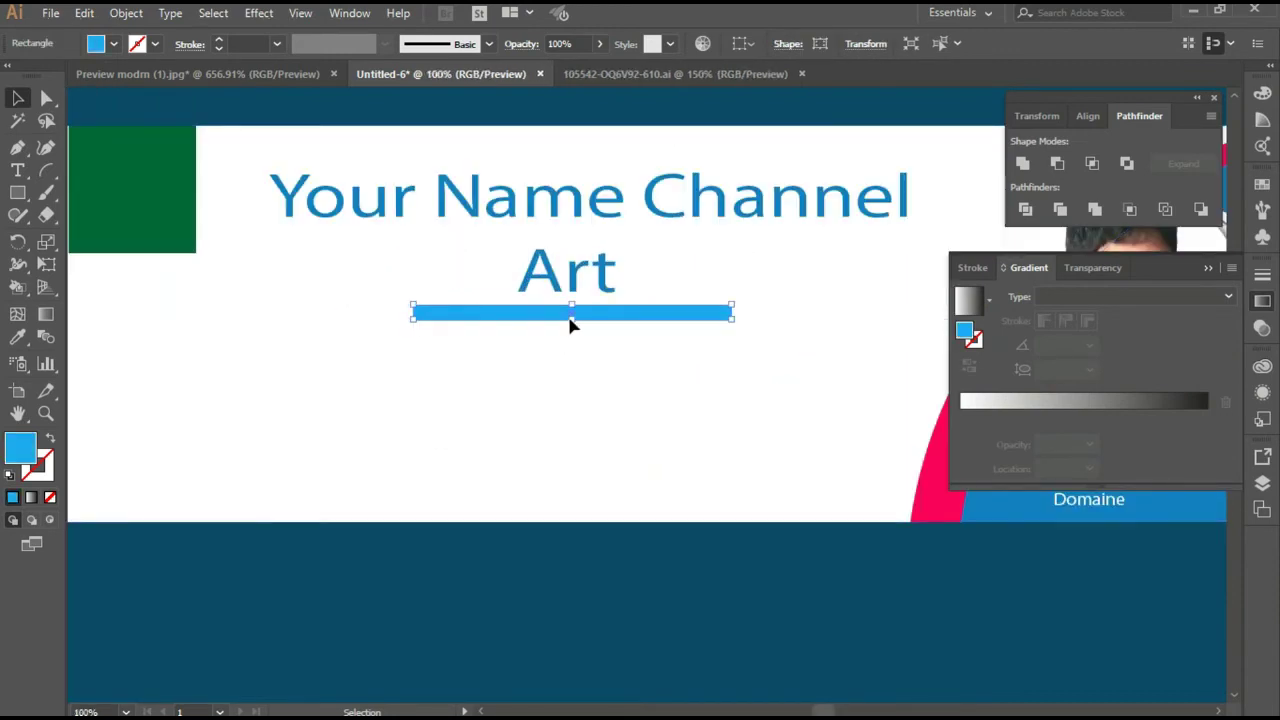
left_click(523, 420)
scroll(523, 420, "down", 1, "alt")
Recolour the title text with the bar's lighter blue
left_click(556, 349)
key("i")
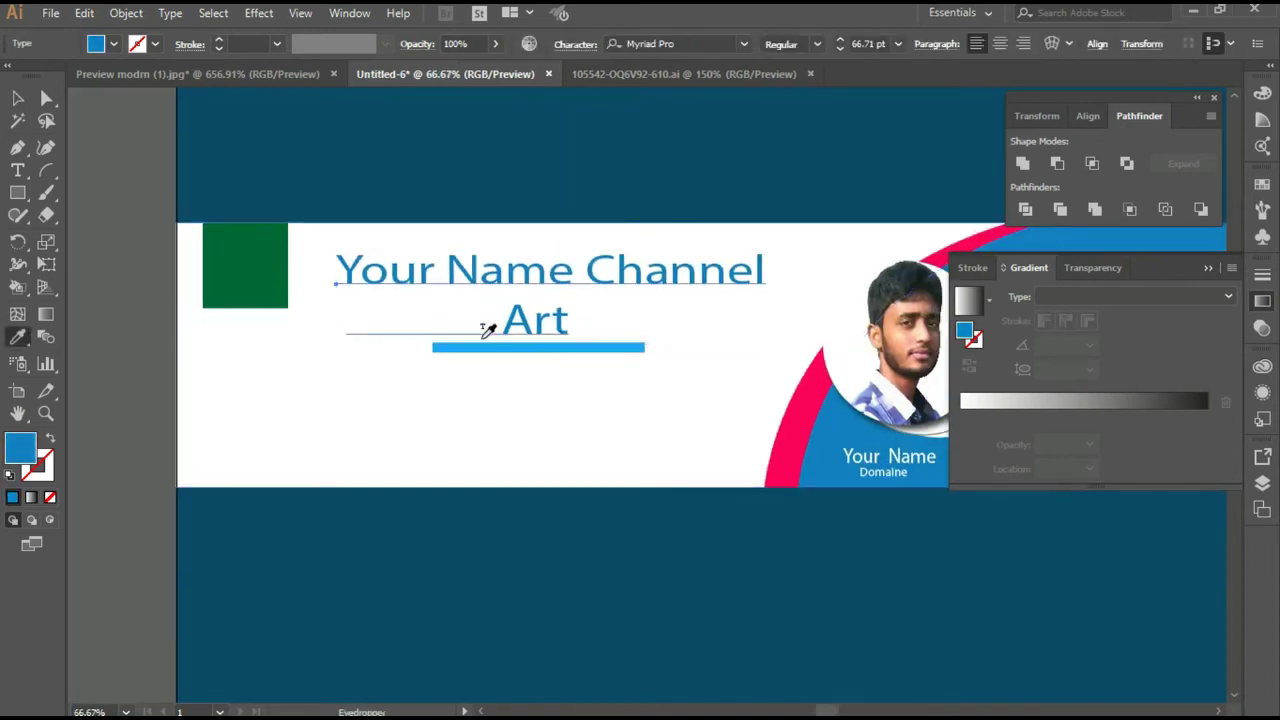
left_click(494, 345)
left_click(17, 98)
left_click(502, 446)
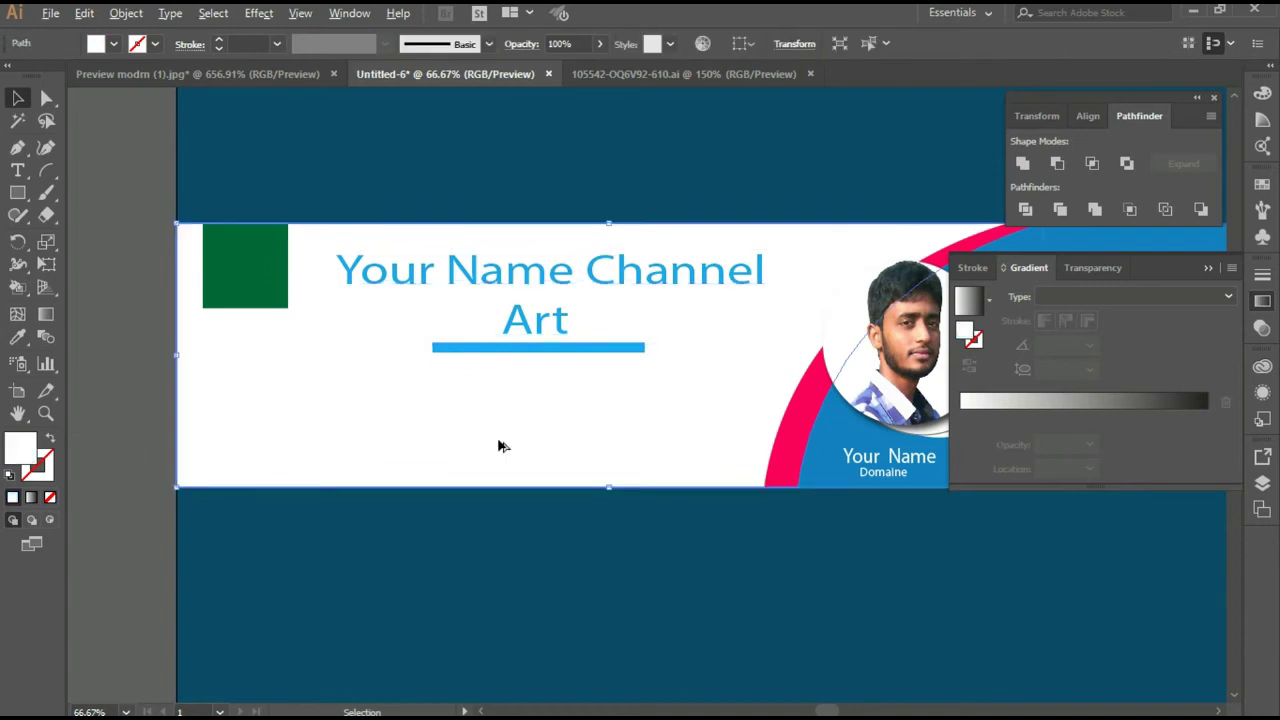
scroll(502, 446, "down", 1, "alt")
scroll(502, 446, "up", 1, "alt")
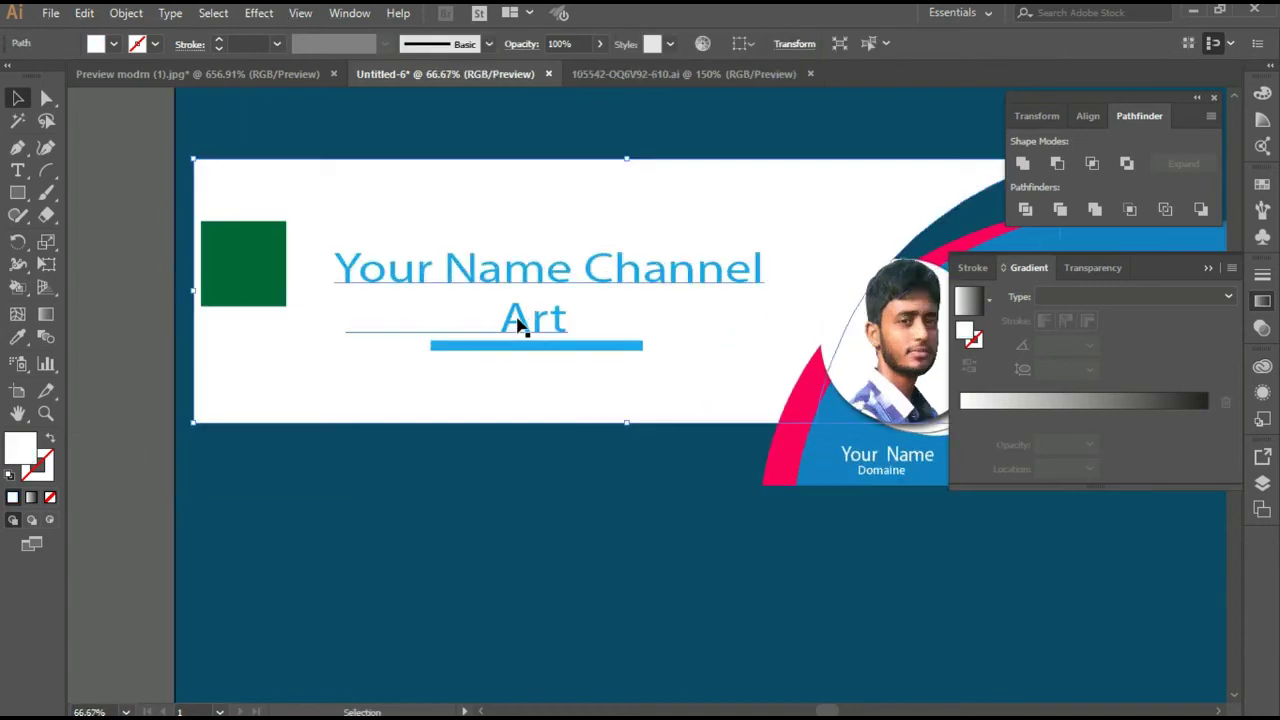
Give both the title and the bar the Your Name panel's blue
left_click(533, 345)
left_click(514, 318, "shift")
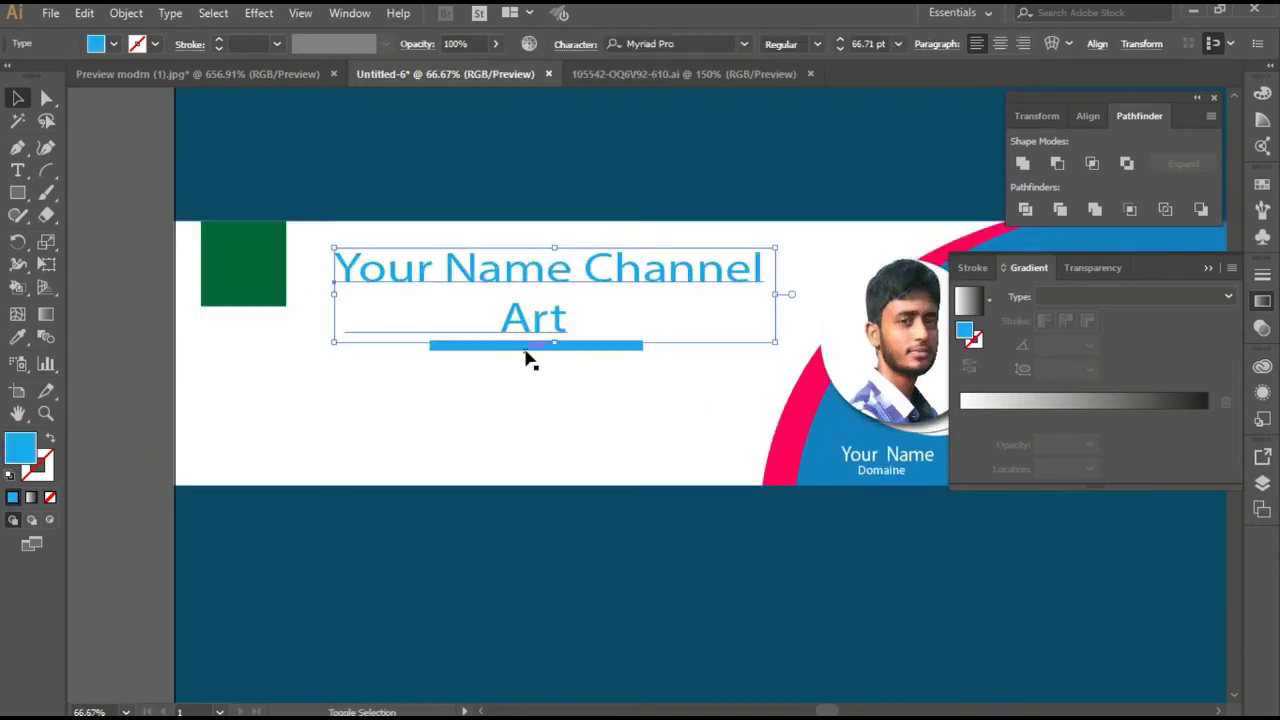
left_click(17, 337)
left_click(838, 455)
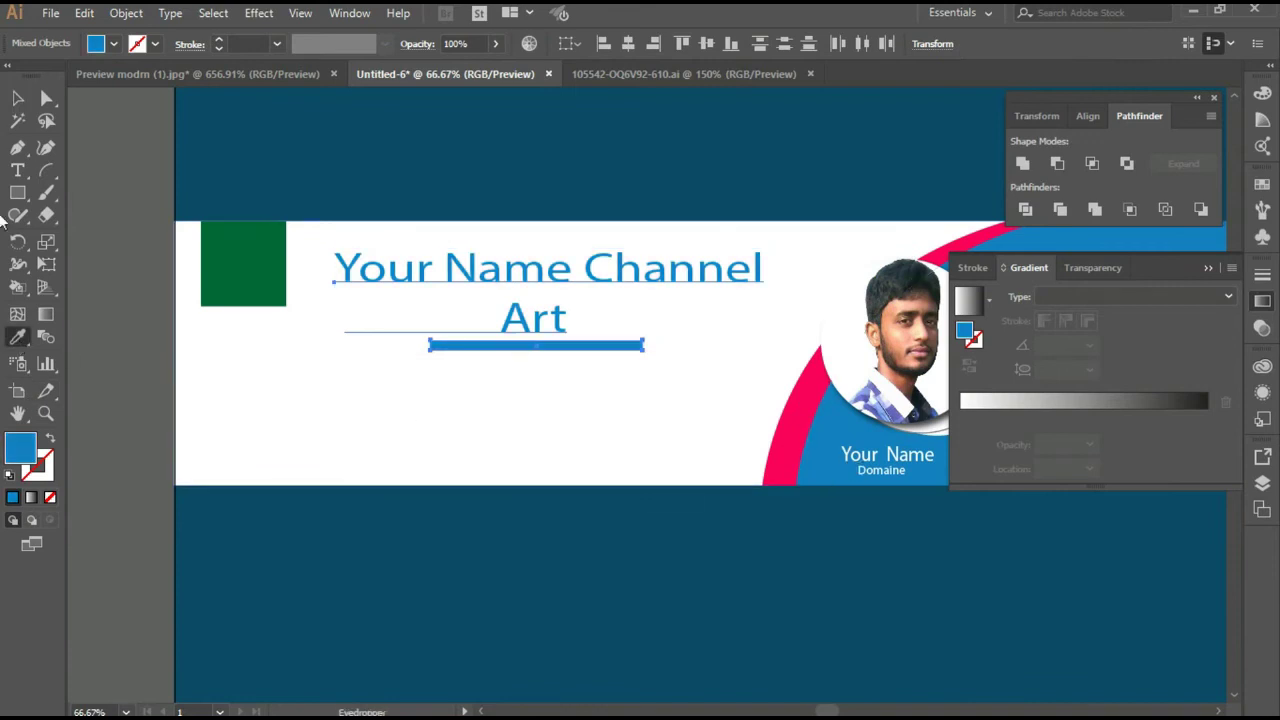
left_click(17, 97)
left_click(126, 380)
left_click_drag(458, 423, 437, 311)
key("t")
left_click(315, 357)
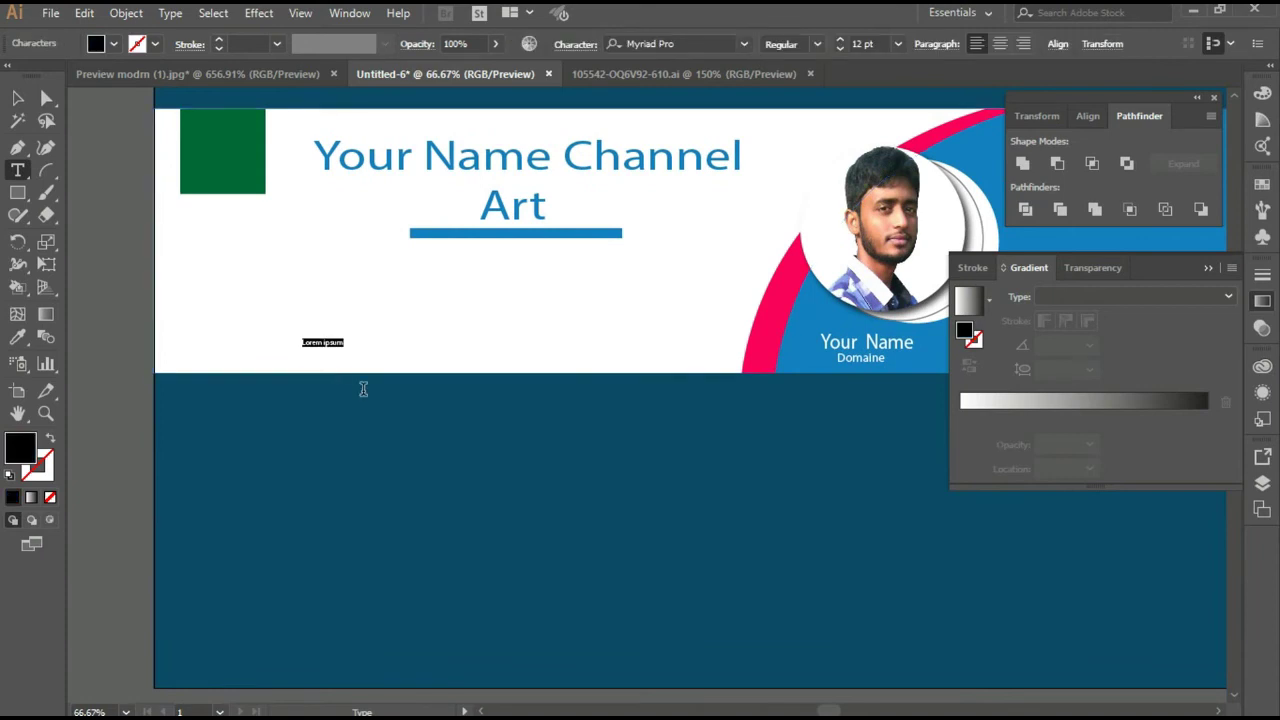
key("Escape")
mouse_move(345, 349)
left_mouse_down()
mouse_move(500, 366)
mouse_move(294, 357)
left_mouse_up()
type("ww")
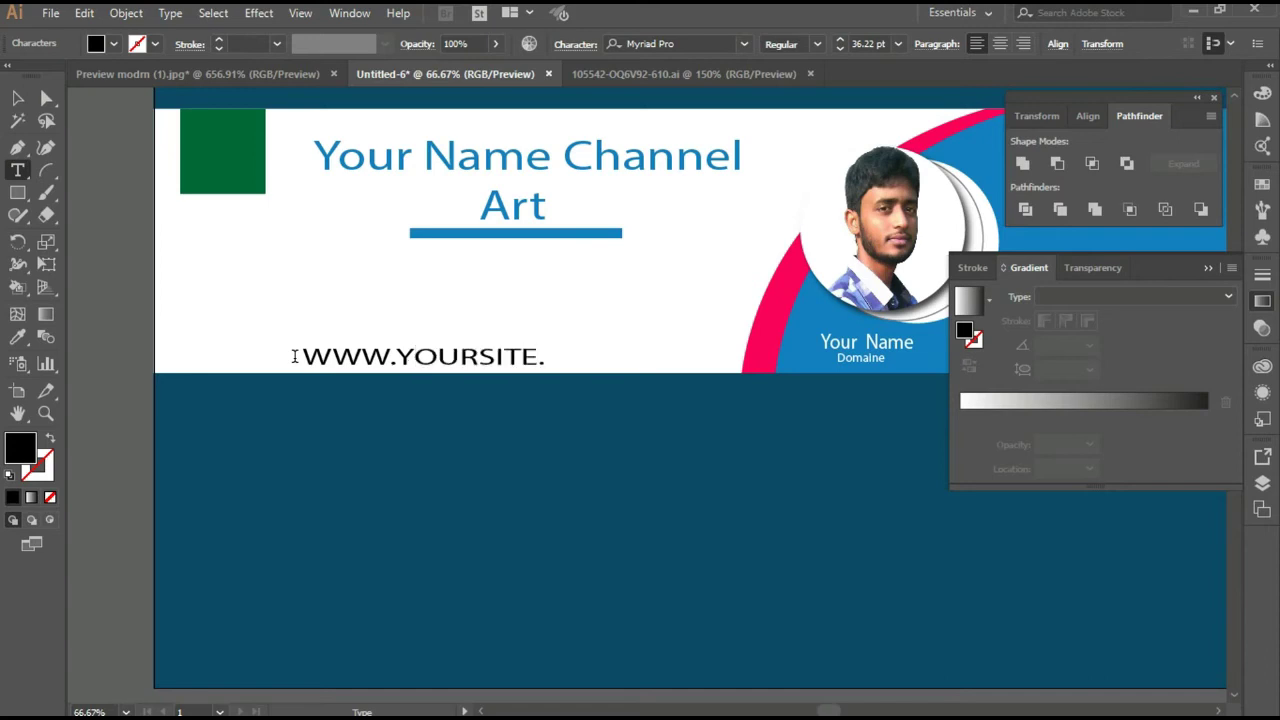
key("Escape")
Make the URL the title's blue, scale it down and shift it left
key("i")
left_click(480, 157)
key("v")
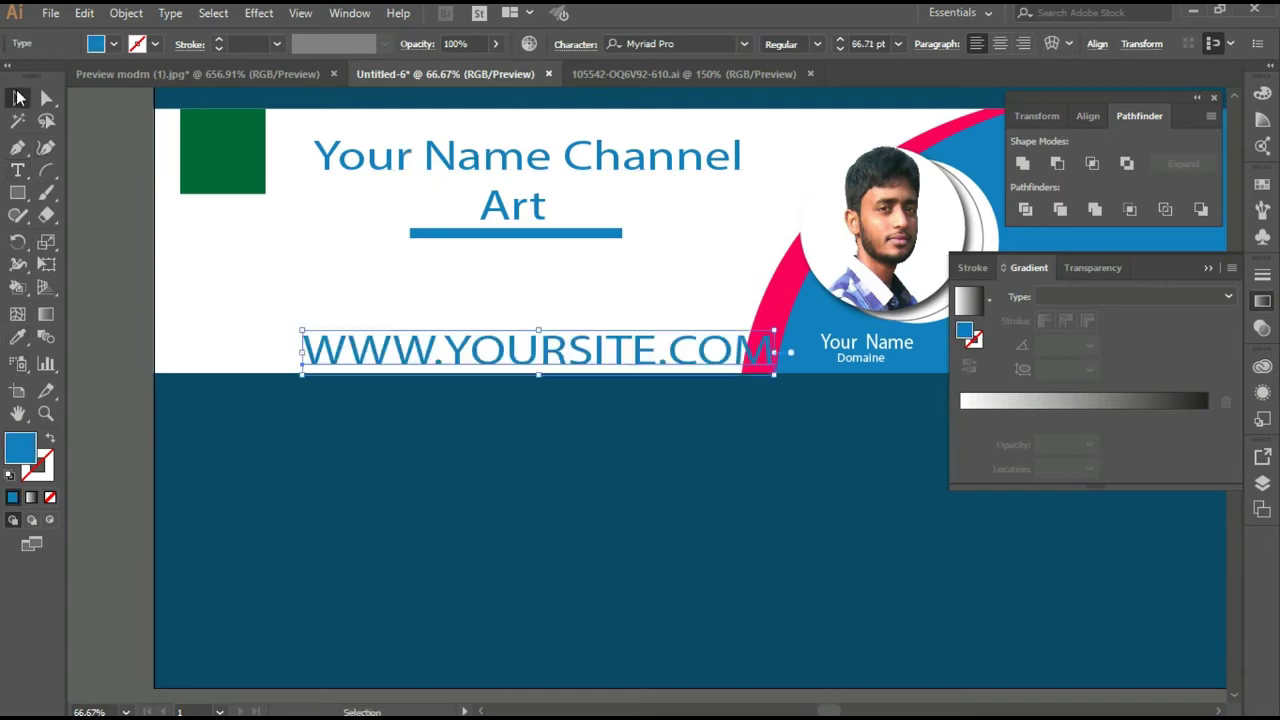
left_click_drag(774, 373, 668, 362)
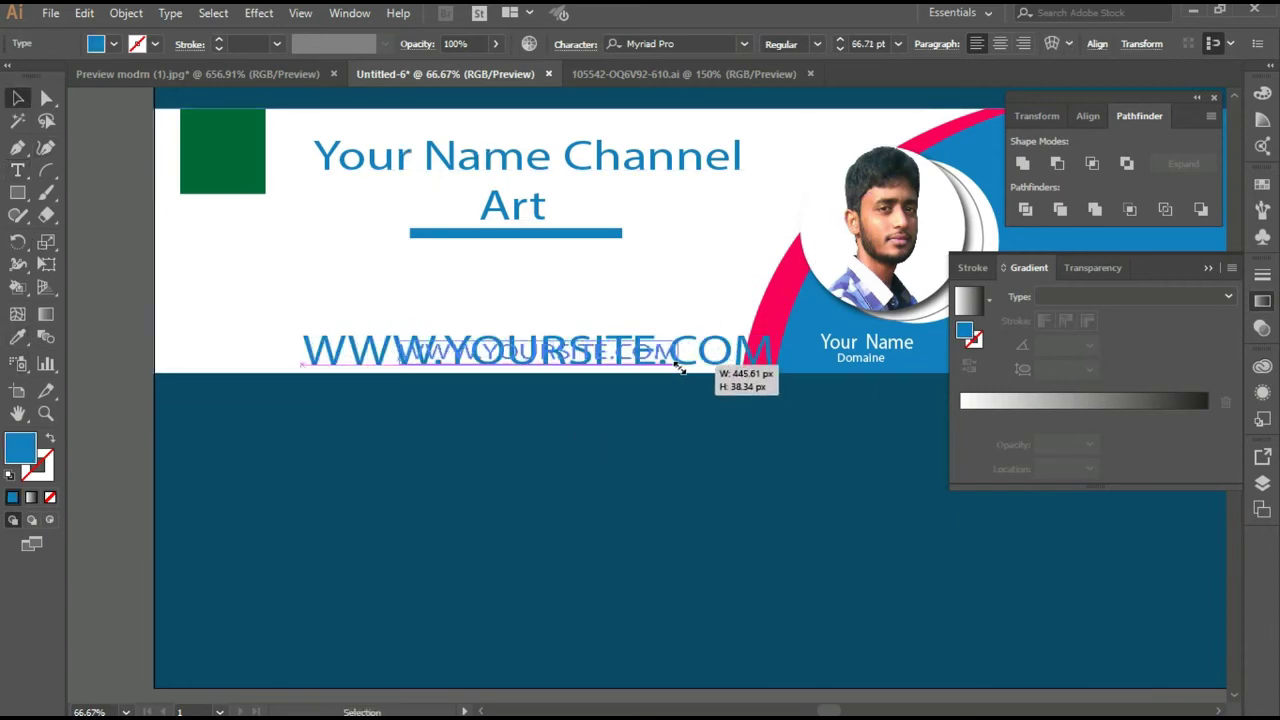
left_click_drag(558, 352, 513, 356)
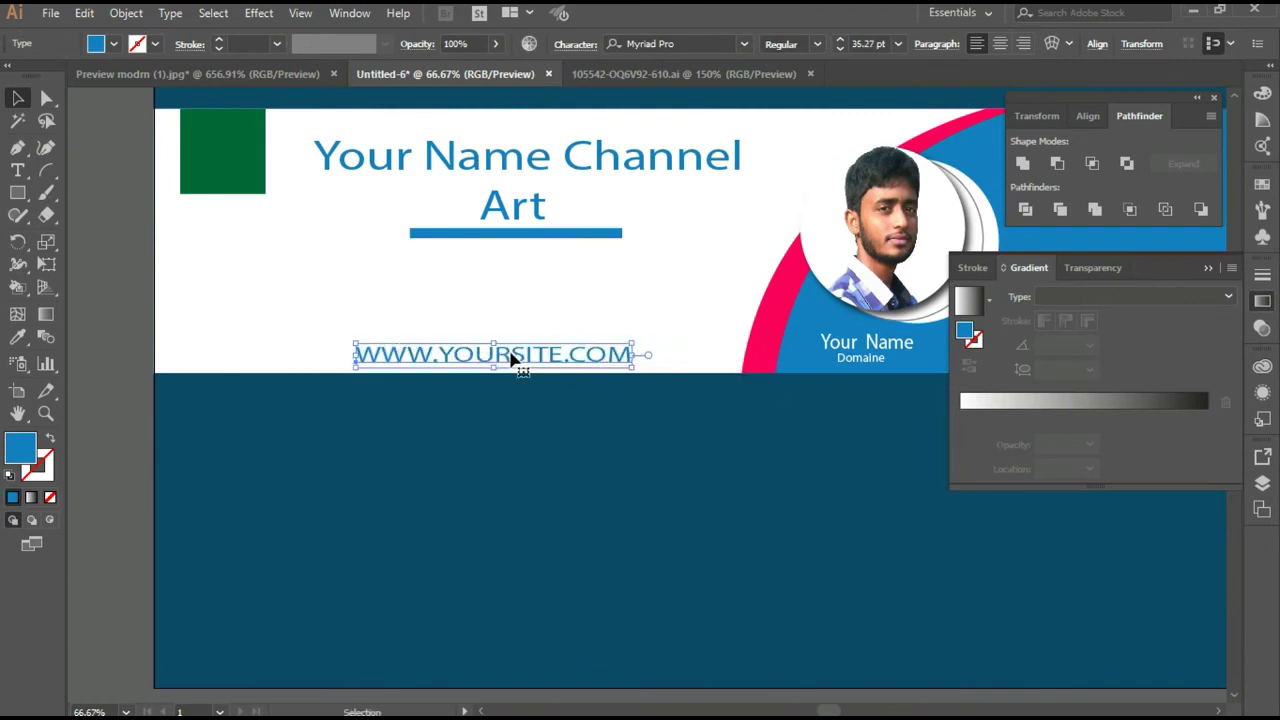
left_click_drag(632, 368, 630, 367)
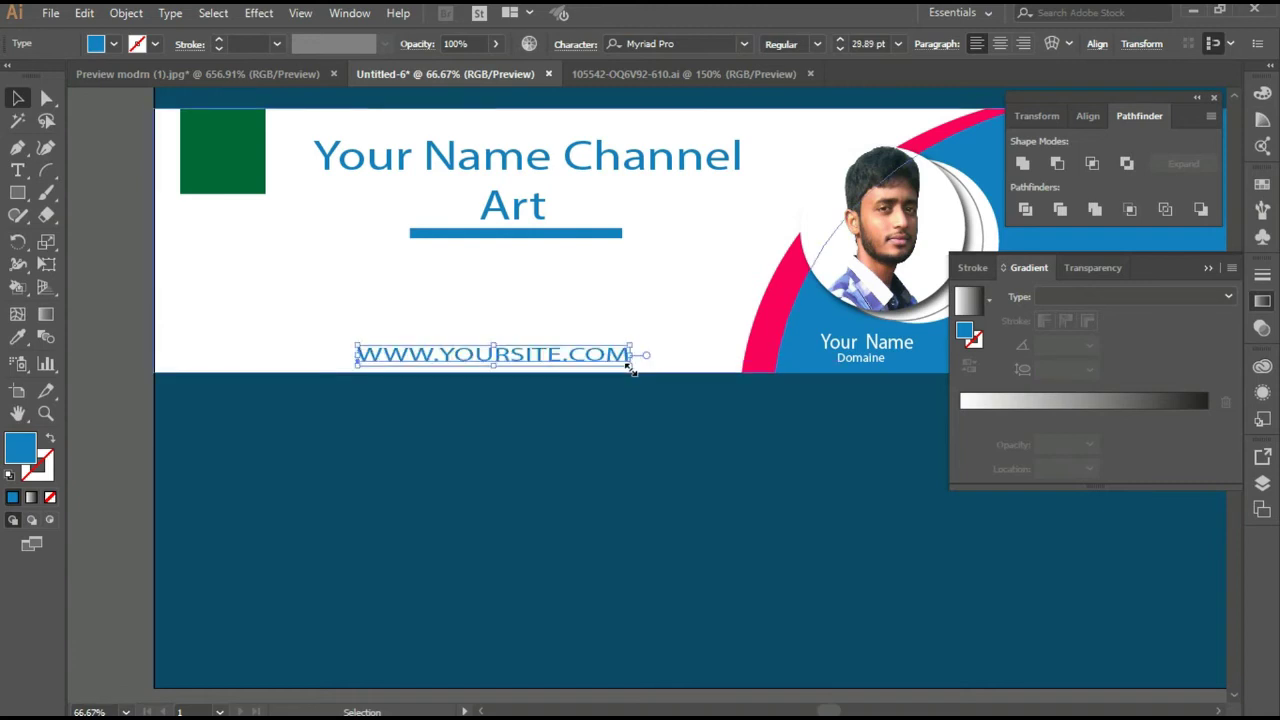
left_click(150, 296)
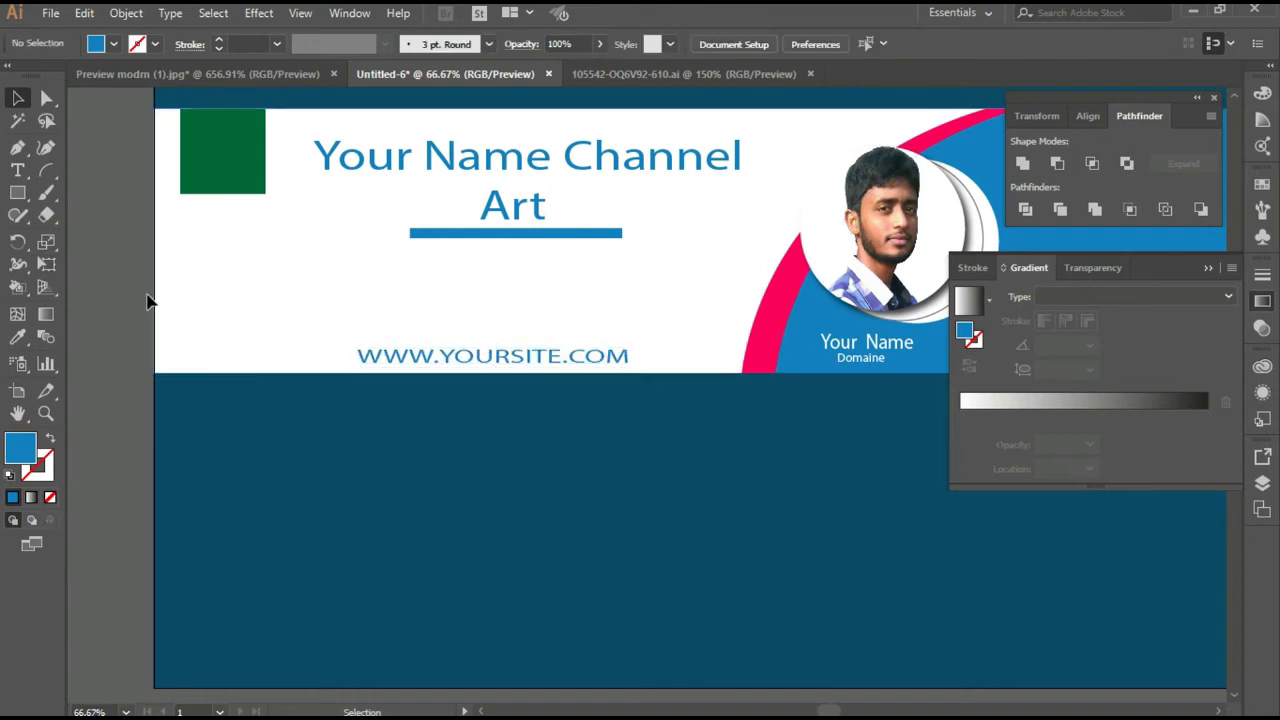
key("ctrl+minus")
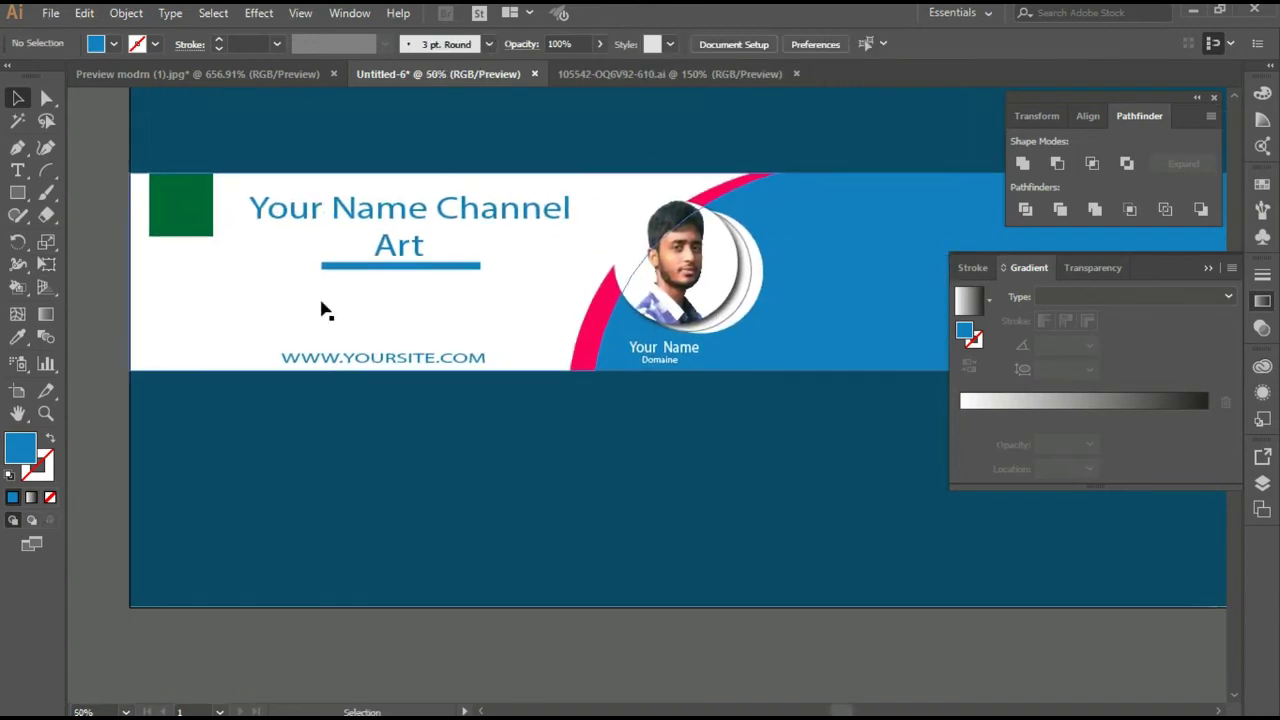
left_click(384, 362)
left_click(17, 337)
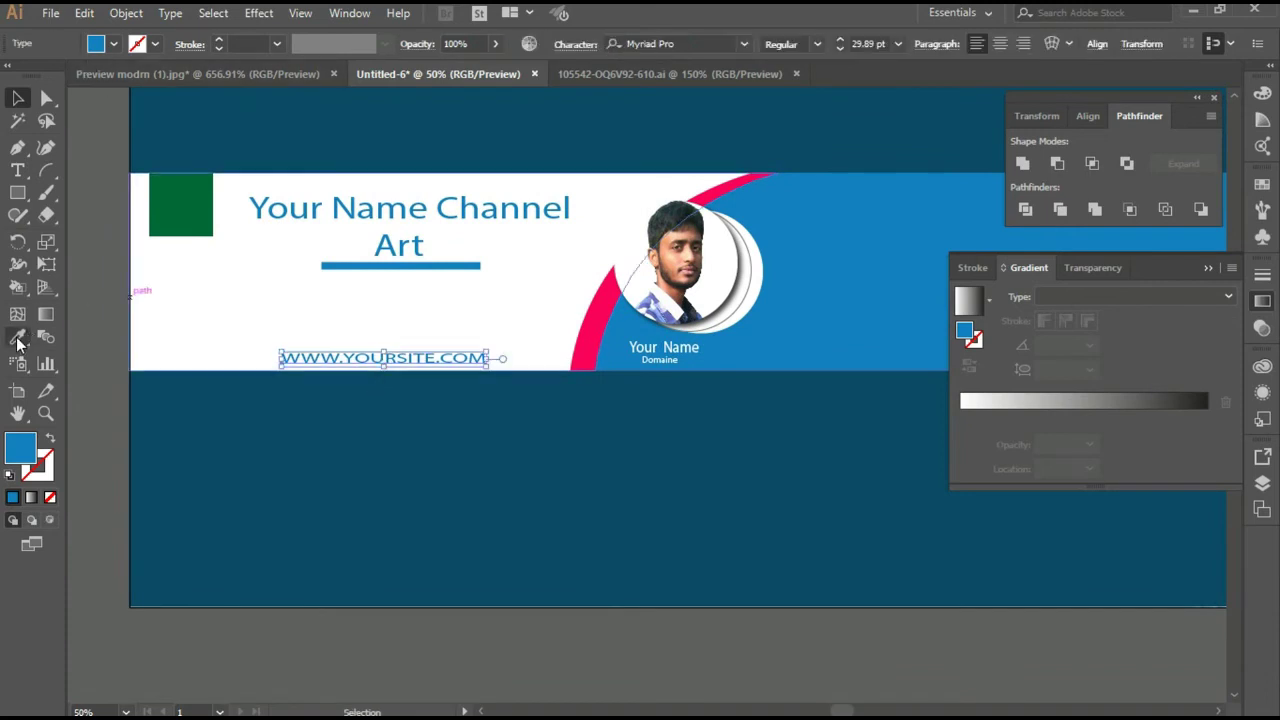
left_click(604, 311)
Deselect, pan to the banner's right side, and bring up the social media icon pack
key("v")
left_click(300, 282)
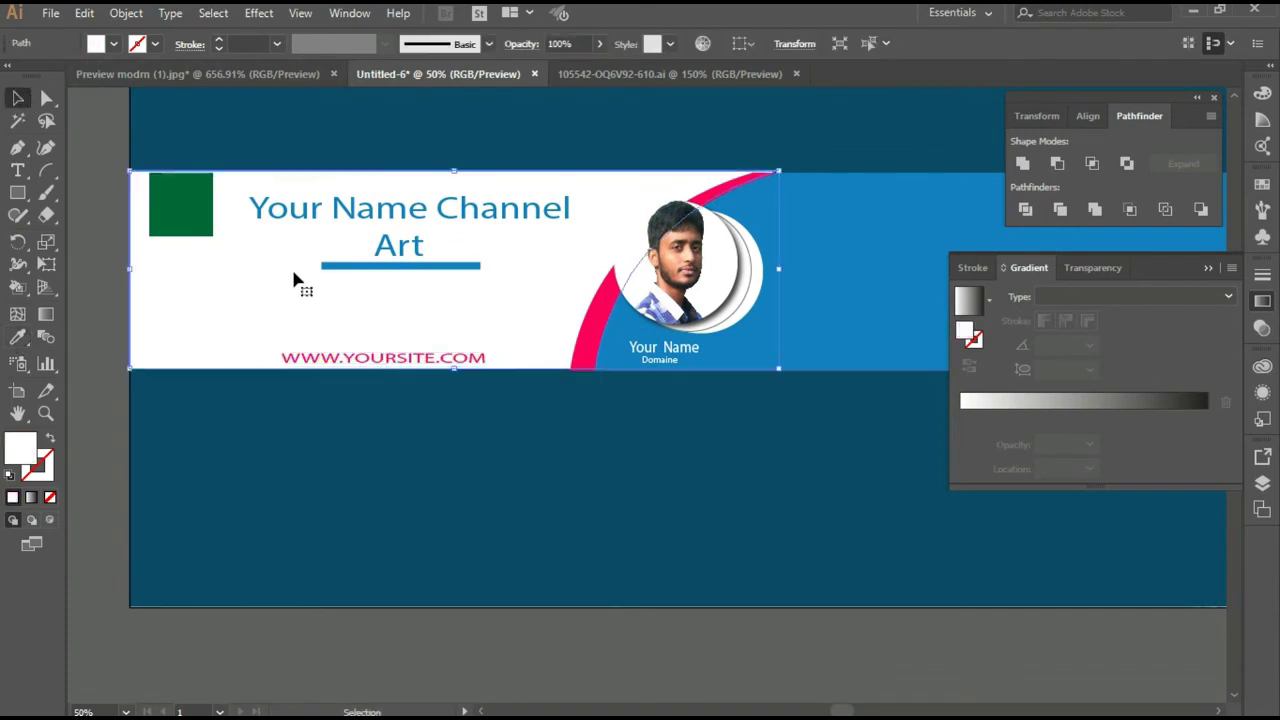
left_click(86, 274)
mouse_move(869, 267)
left_mouse_down()
mouse_move(494, 346)
mouse_move(445, 333)
left_mouse_up()
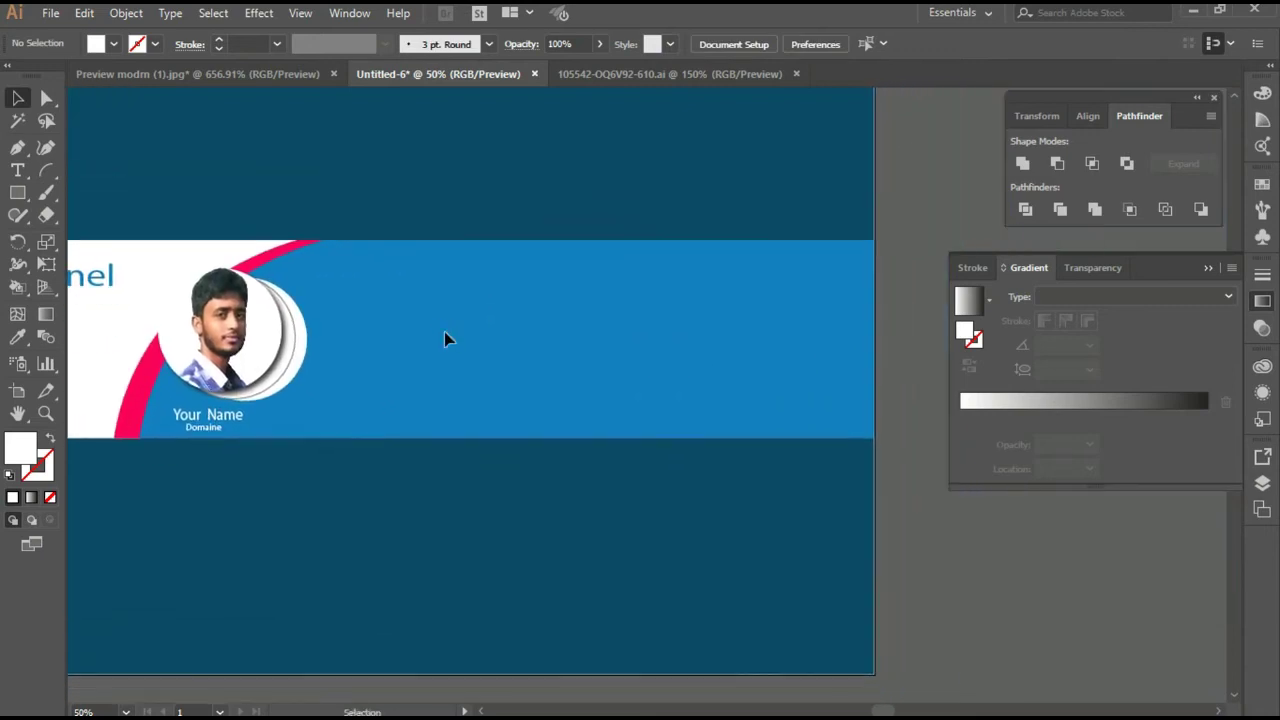
left_click(599, 66)
Bring the Facebook icon from the icon pack into the banner's blue area
left_click_drag(548, 302, 384, 82)
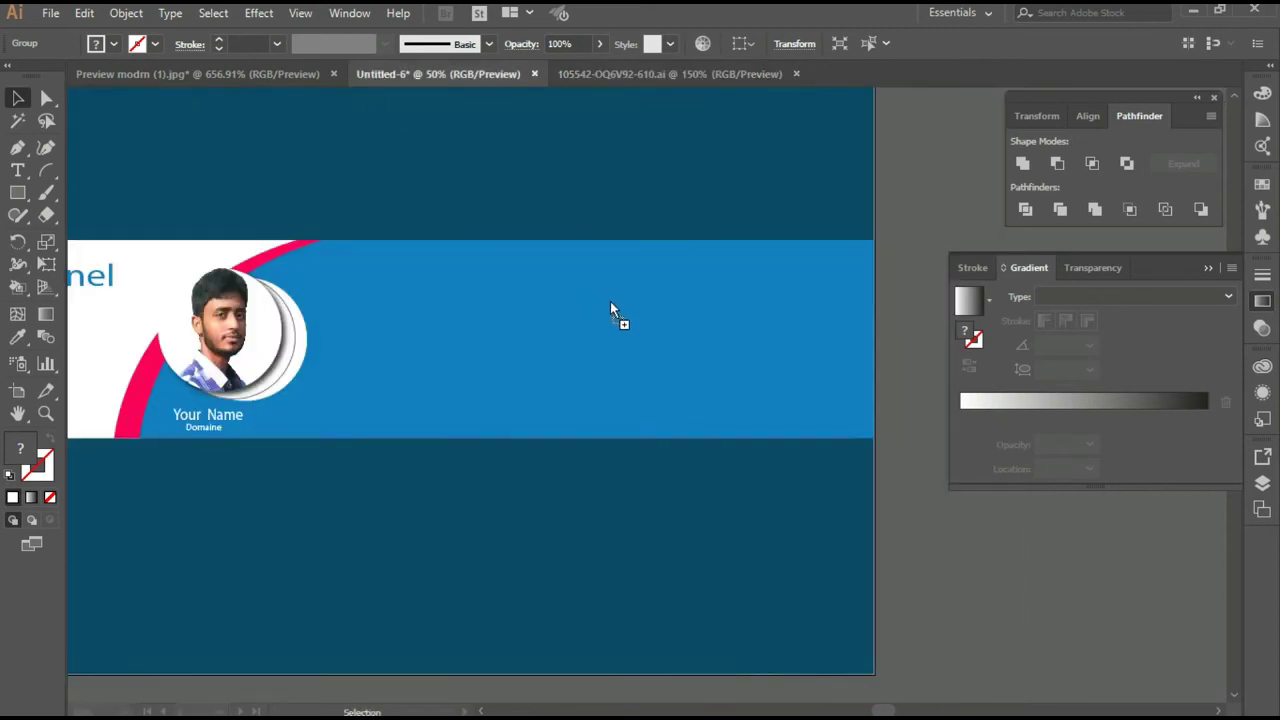
left_click_drag(610, 301, 609, 304)
scroll(624, 375, "up", 2)
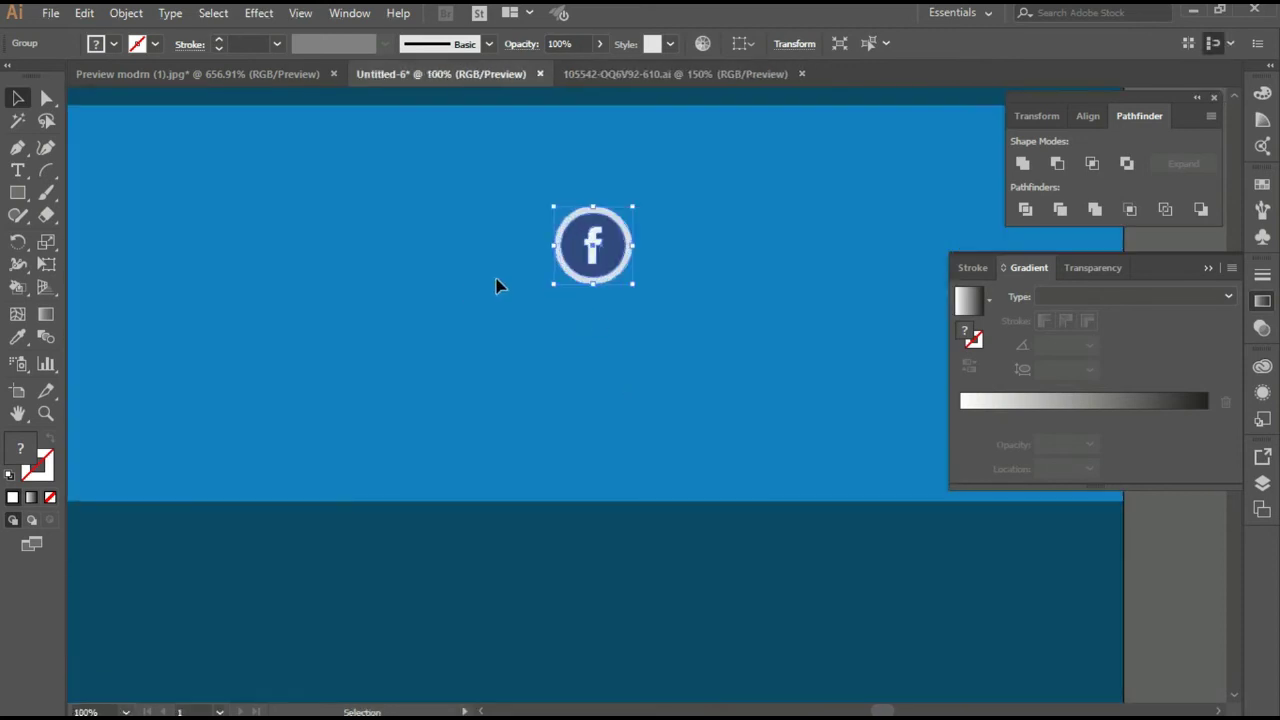
left_click(608, 323)
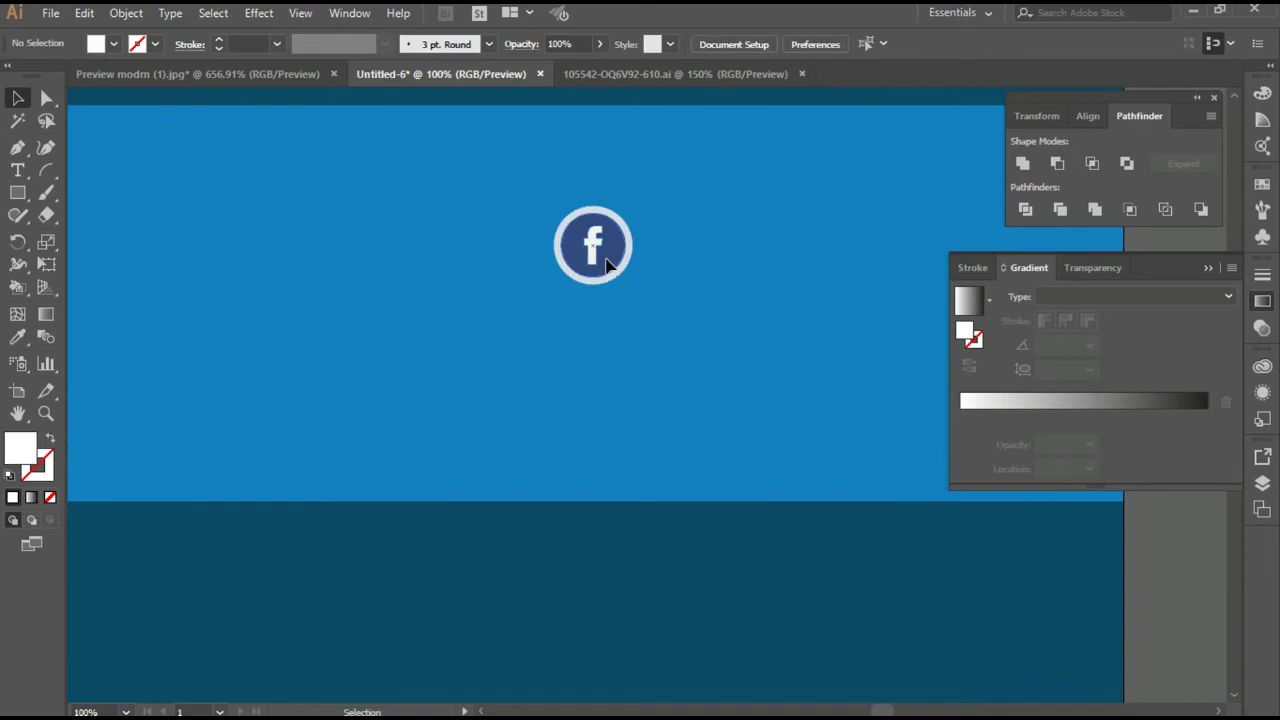
left_click(607, 265)
left_click(17, 337)
left_click(324, 397)
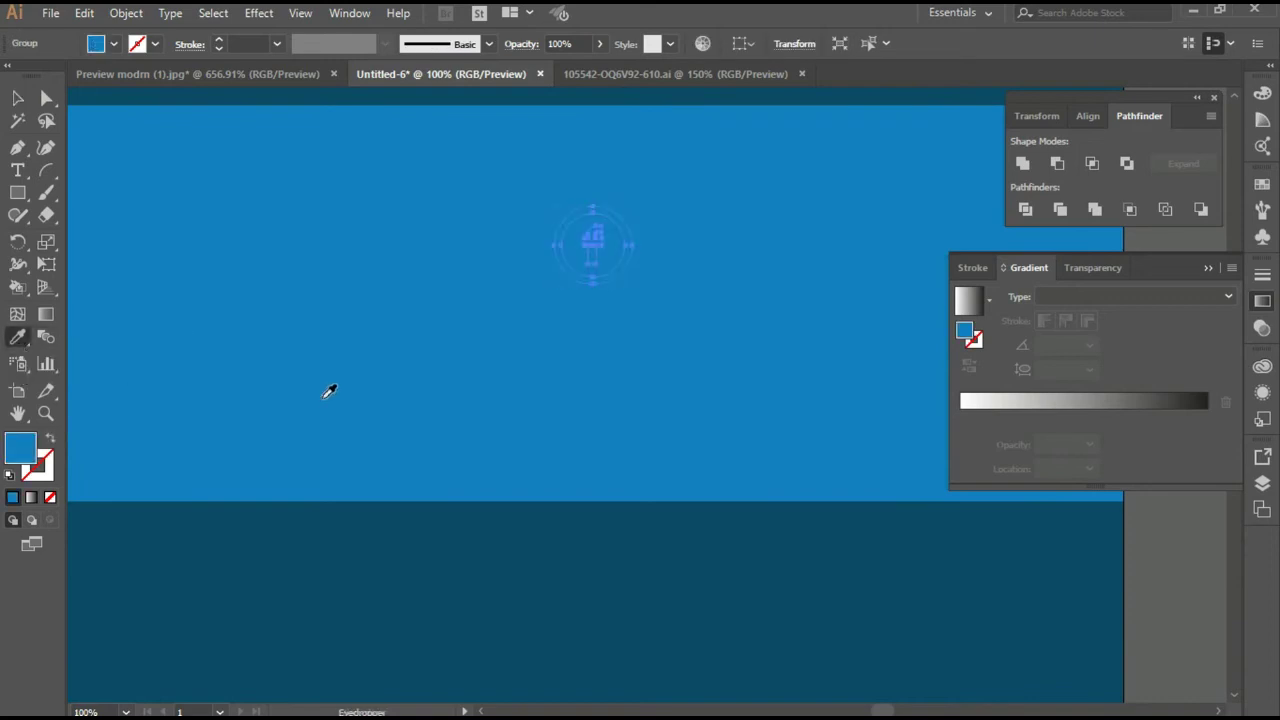
key("ctrl+z")
left_click(16, 102)
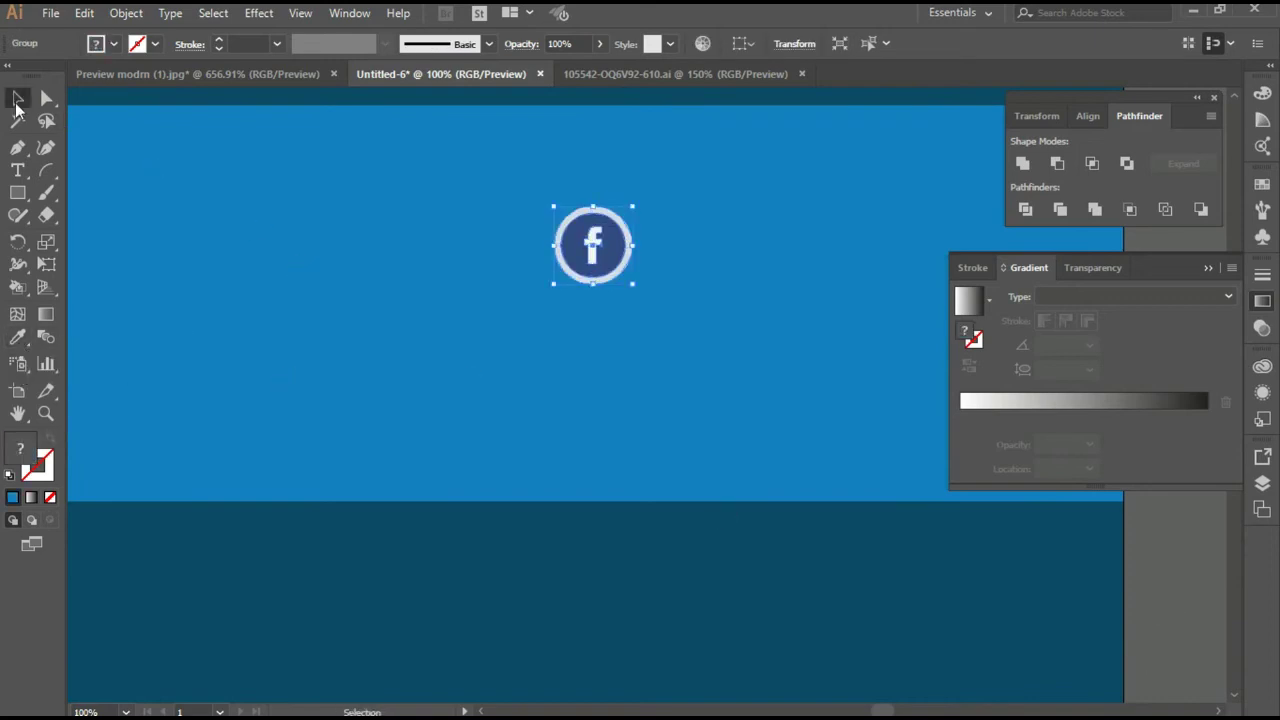
Ungroup the Facebook icon and give its dark inner circle the background blue
right_click(578, 244)
left_click(620, 375)
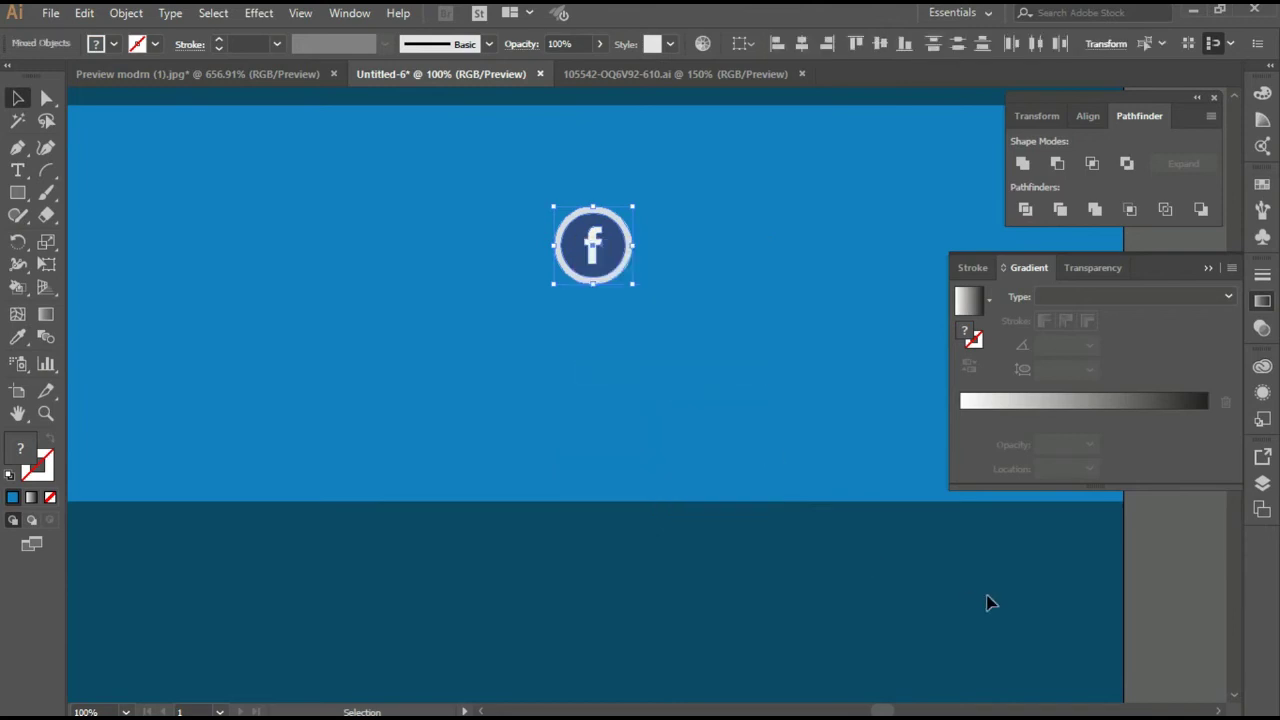
left_click(1157, 549)
left_click(614, 264)
left_click(15, 340)
left_click(254, 331)
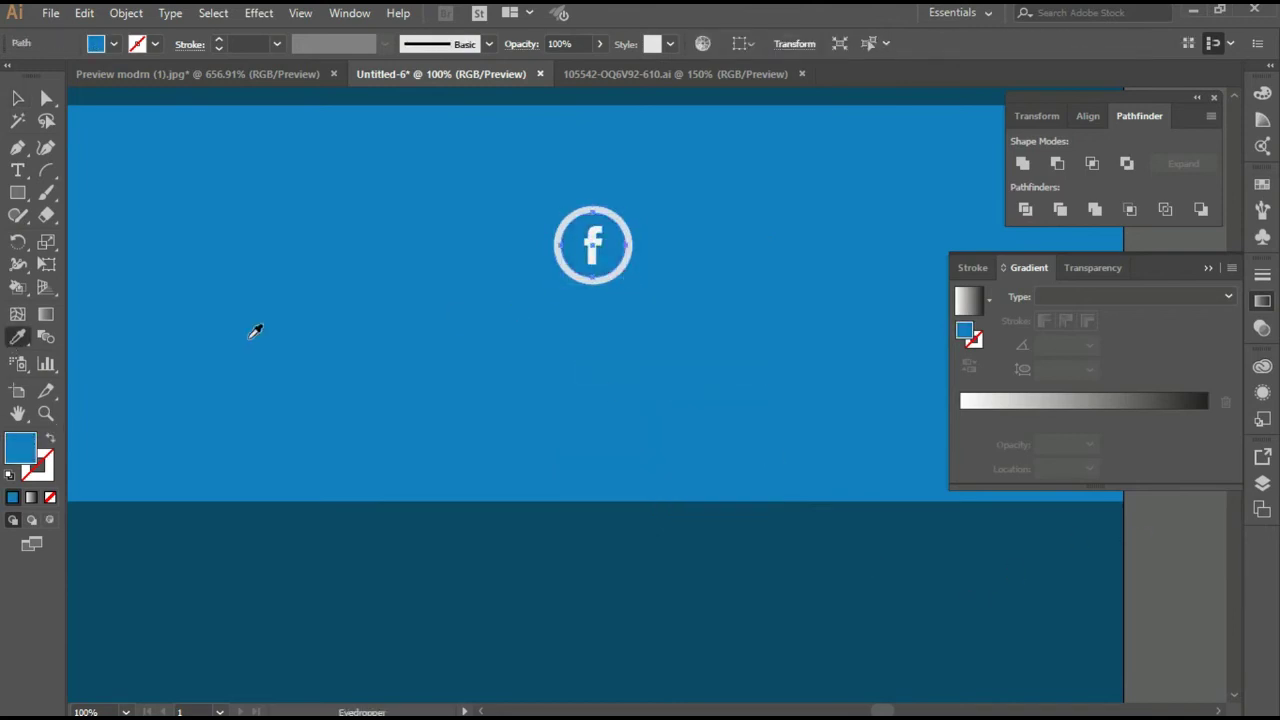
left_click(17, 98)
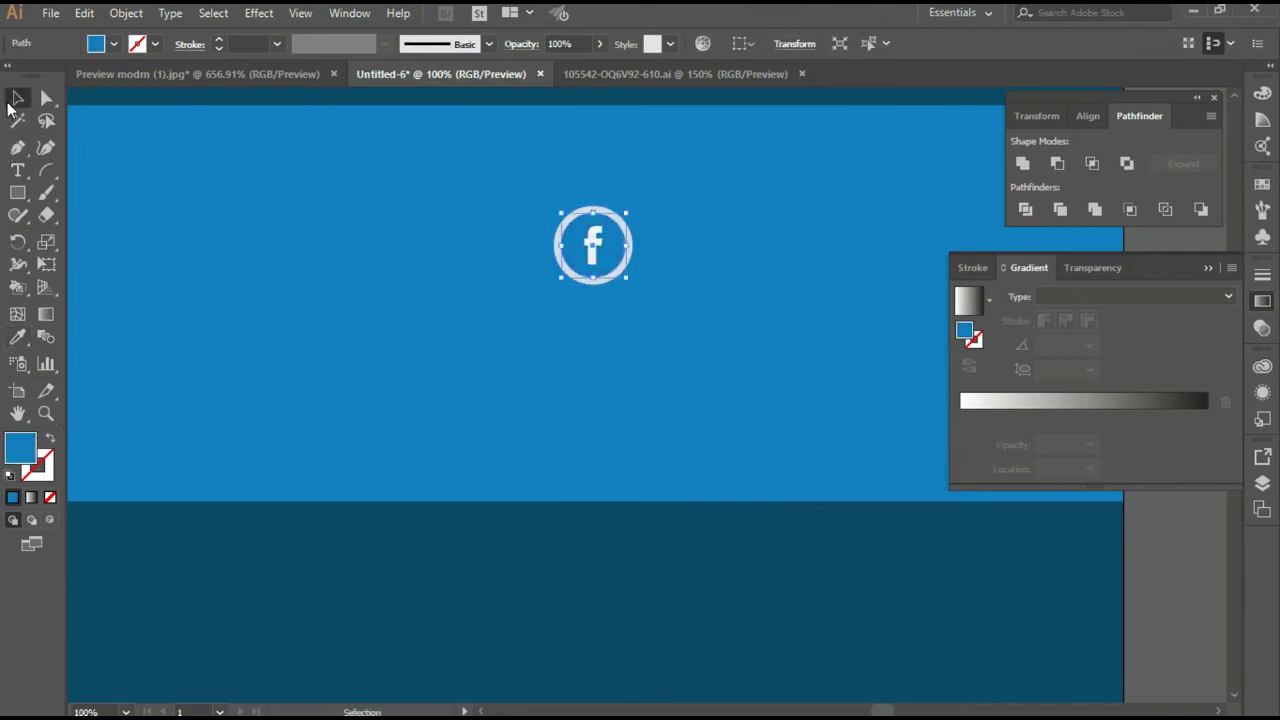
Scale the Facebook icon down to fit the blue section
left_click(611, 285, "shift")
mouse_move(634, 286)
left_mouse_down()
mouse_move(663, 318)
mouse_move(645, 292)
mouse_move(510, 292)
left_mouse_up()
key("ctrl+minus")
key("ctrl+minus")
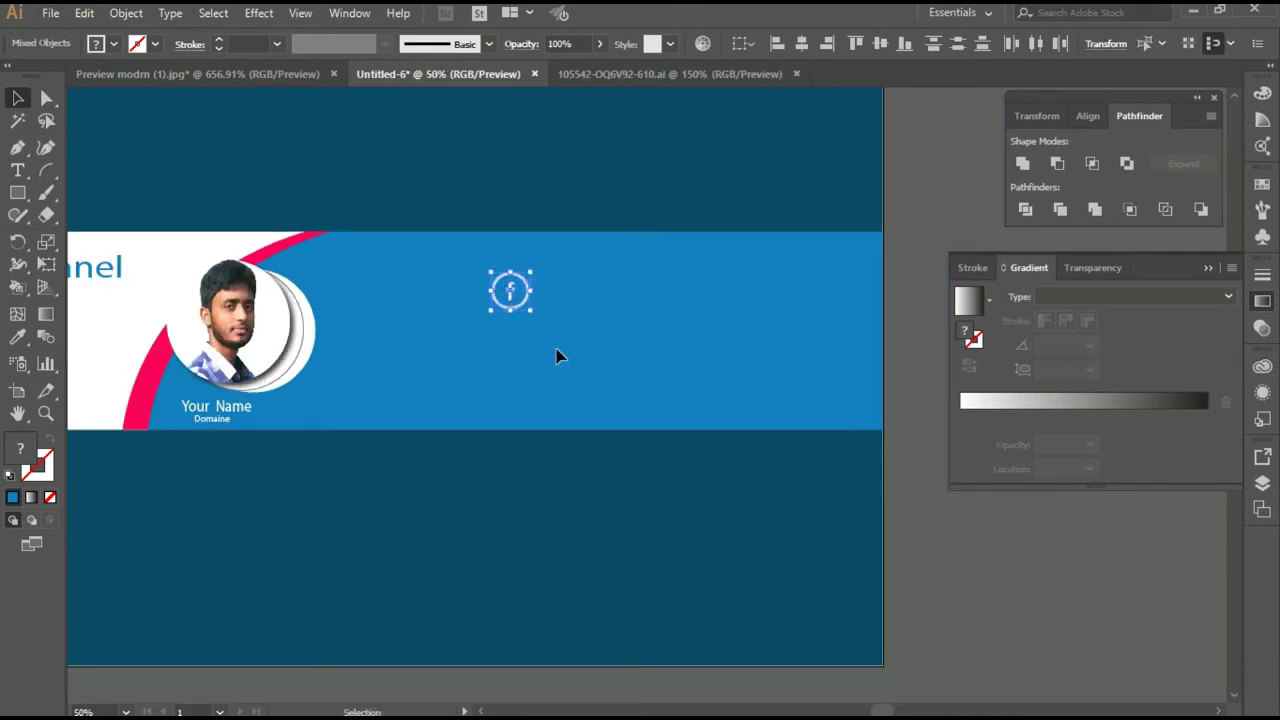
left_click(921, 432)
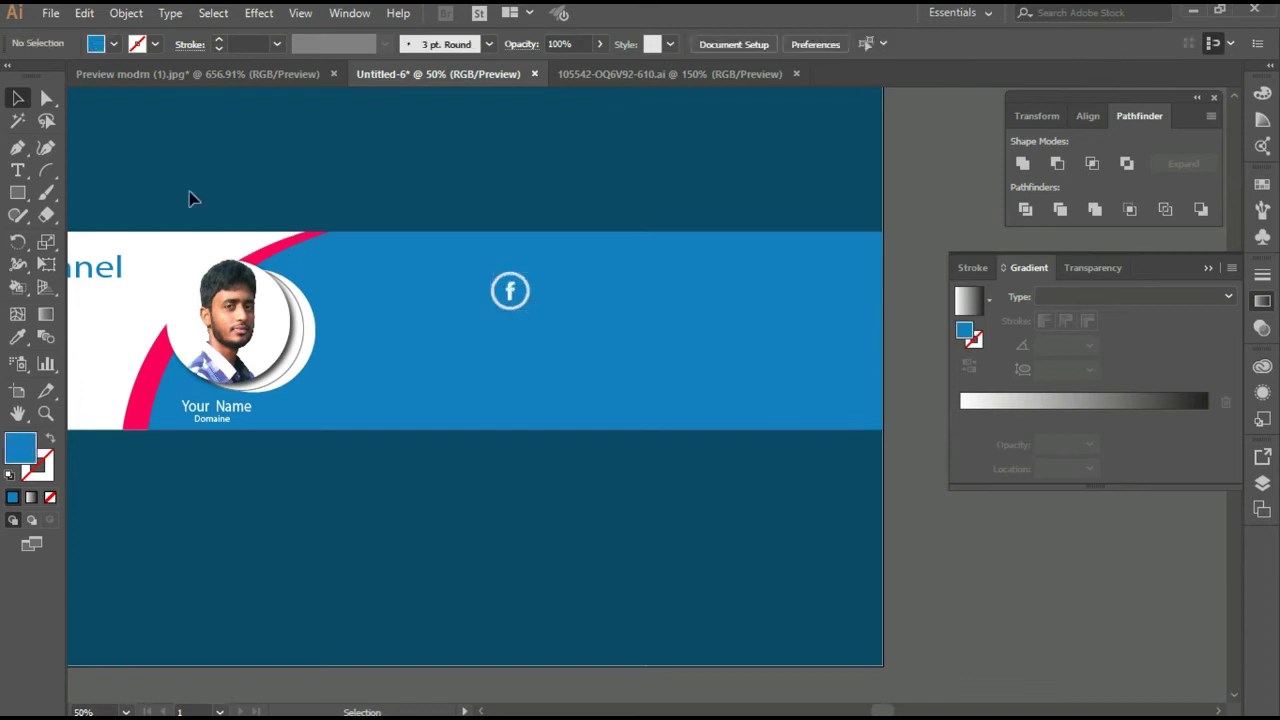
left_click(17, 193)
Draw a bar right of the Facebook icon and fill it with the arc's pink
left_click_drag(549, 273, 758, 305)
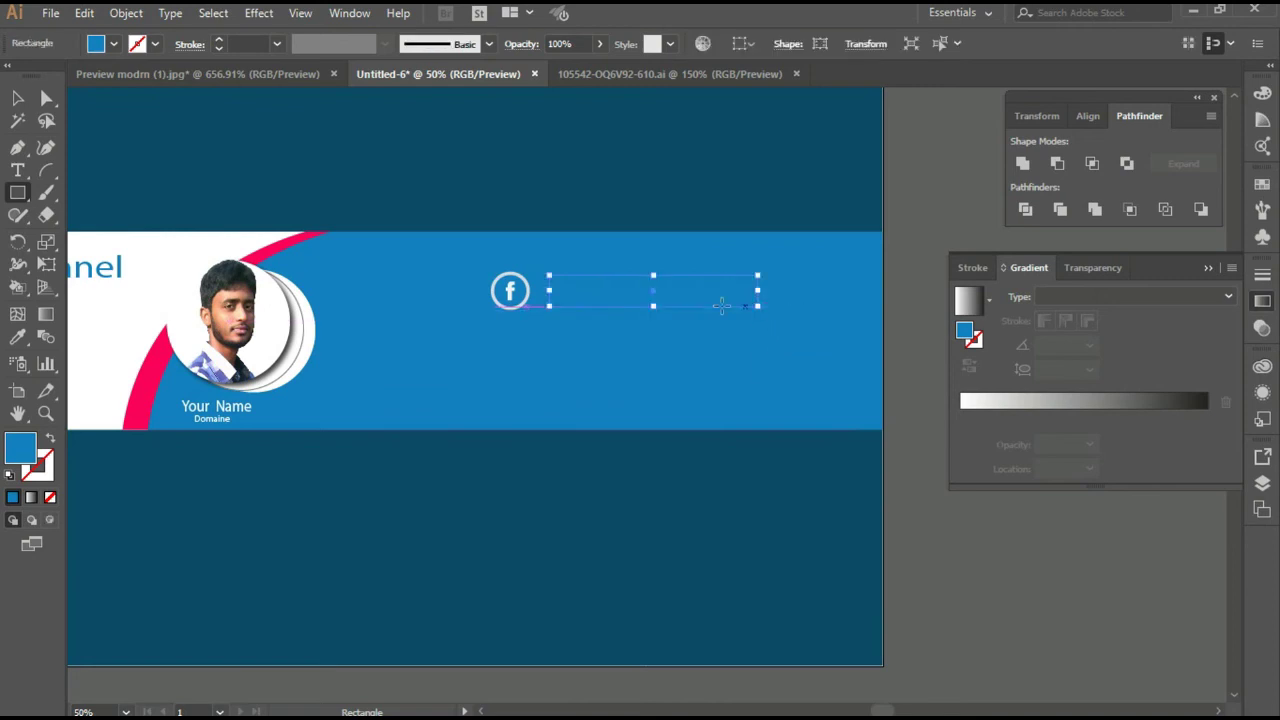
key("v")
left_click(17, 337)
left_click(148, 376)
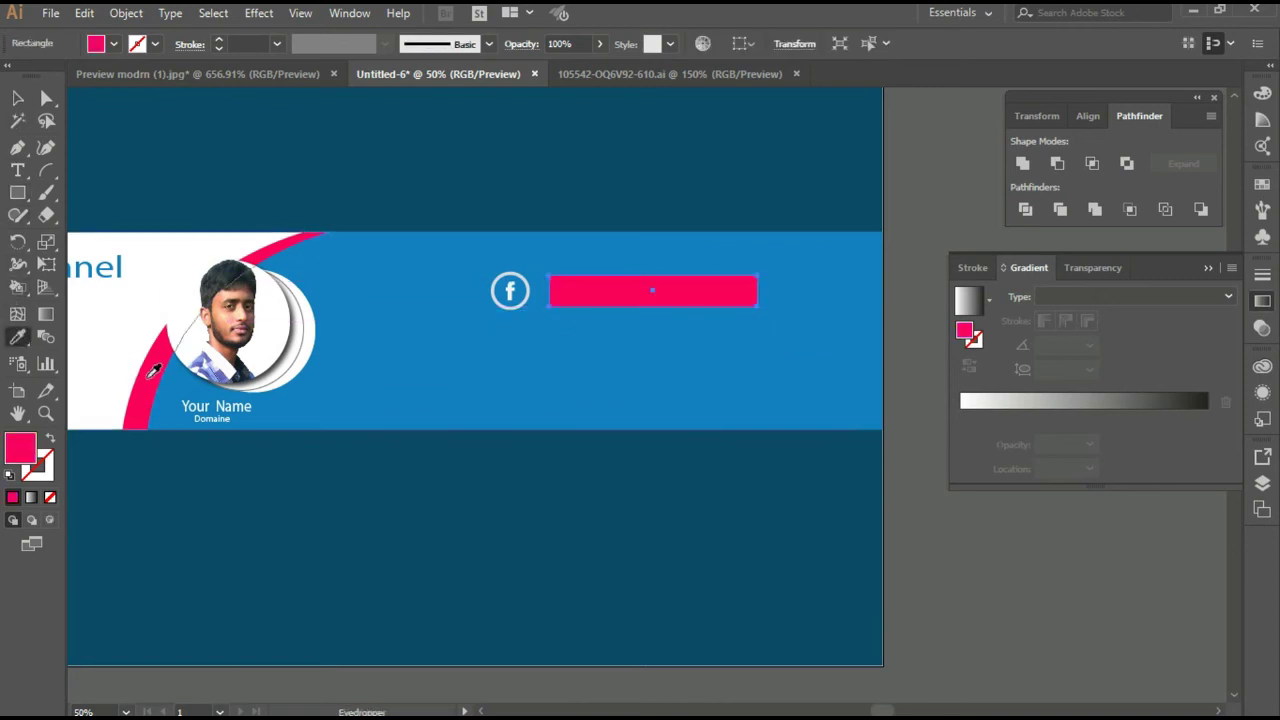
left_click(17, 98)
key("ctrl+equal")
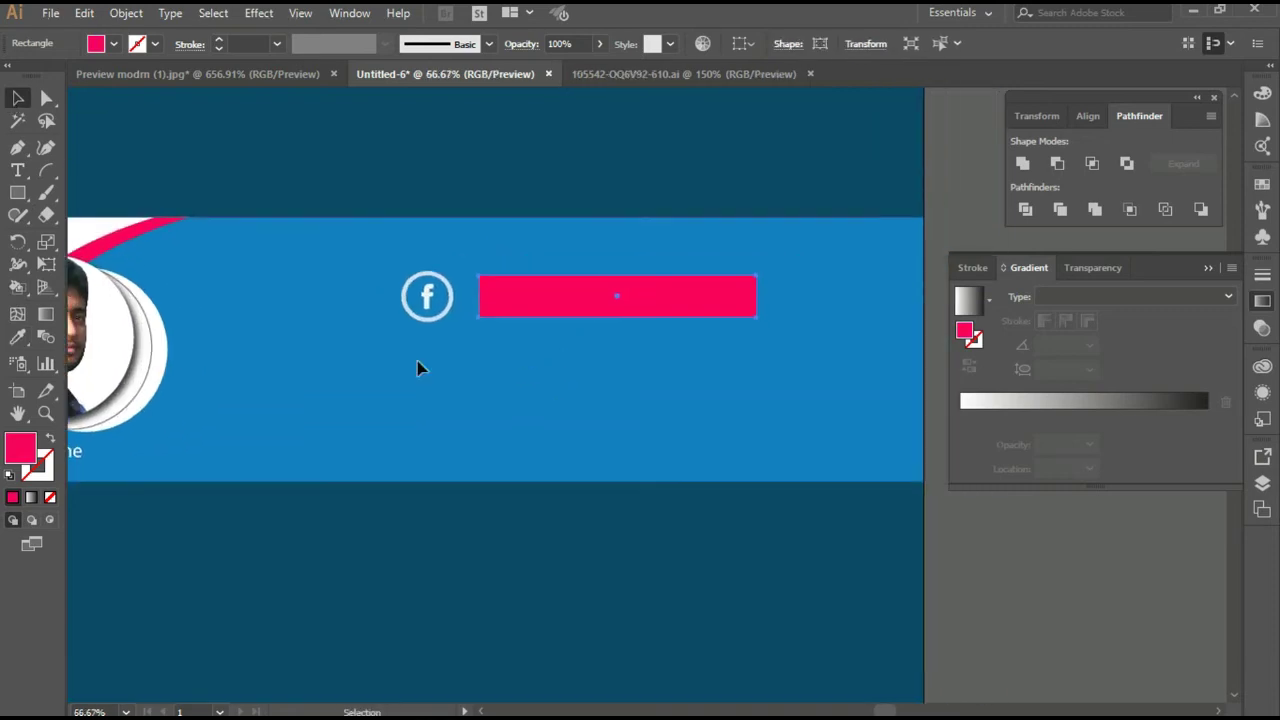
Slant the bar's right end by dragging its top-right anchor left
left_click(45, 99)
left_click(758, 318)
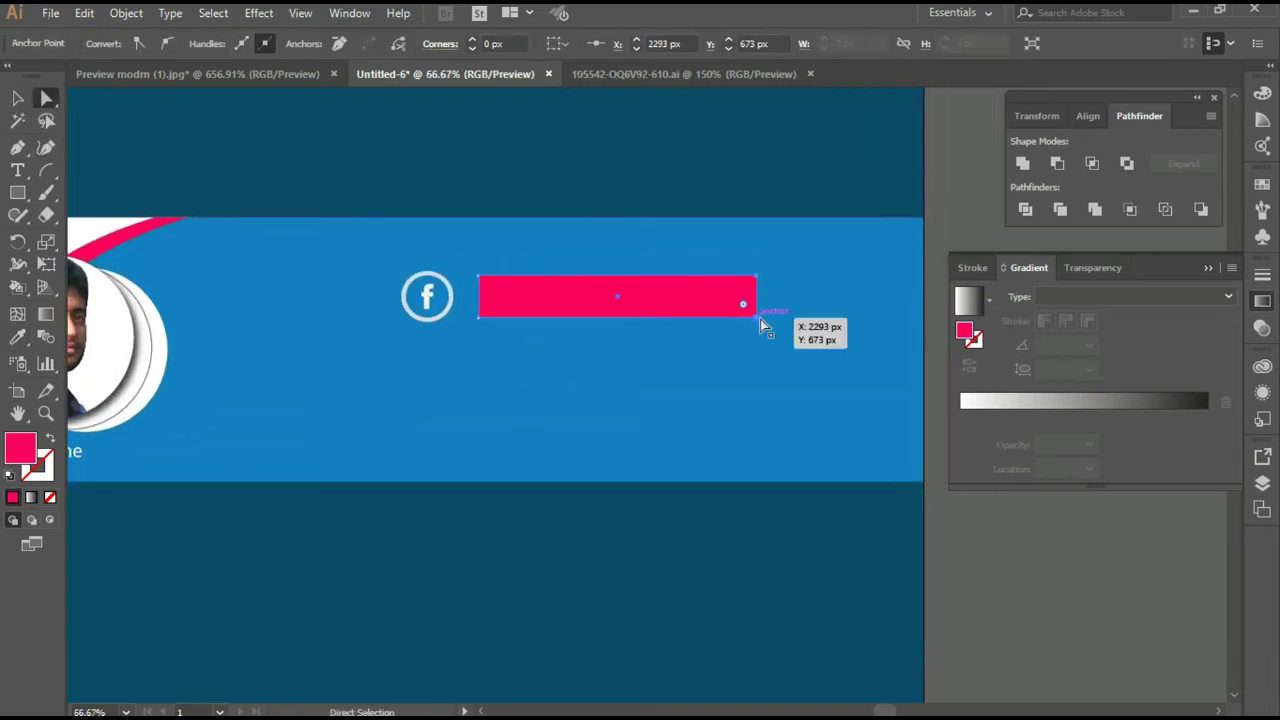
left_click_drag(757, 283, 714, 276)
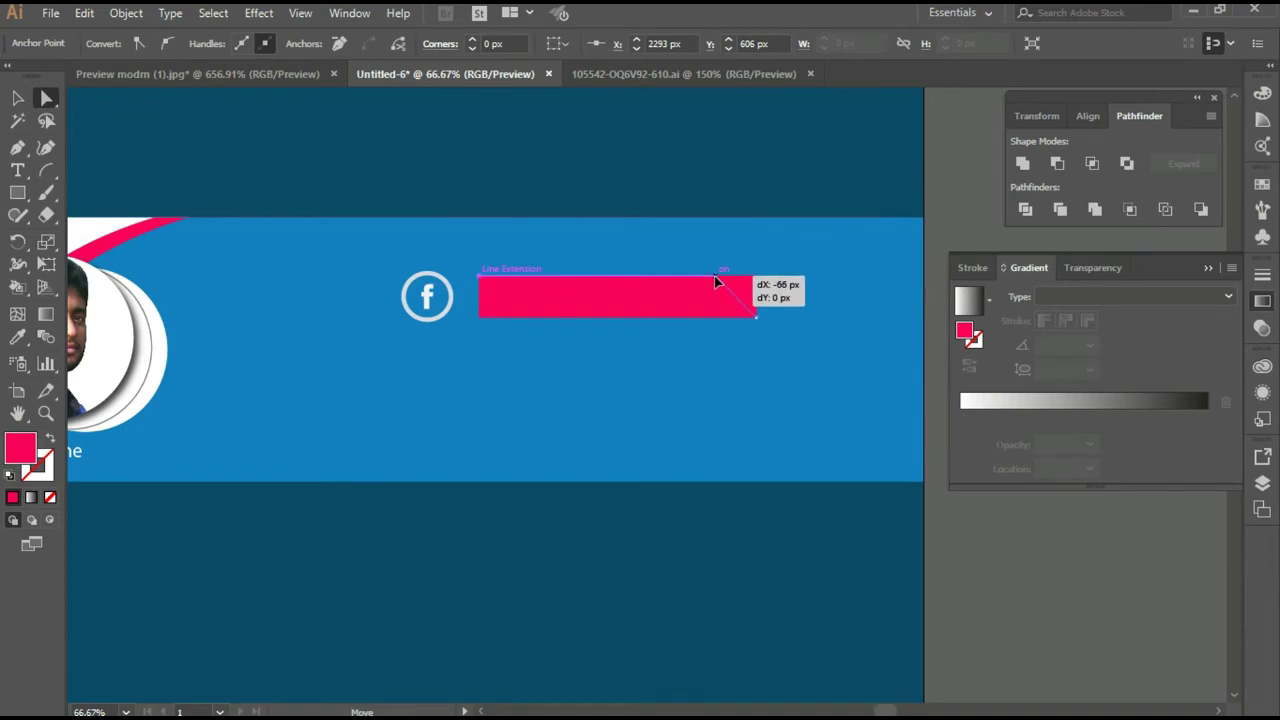
left_click(975, 524)
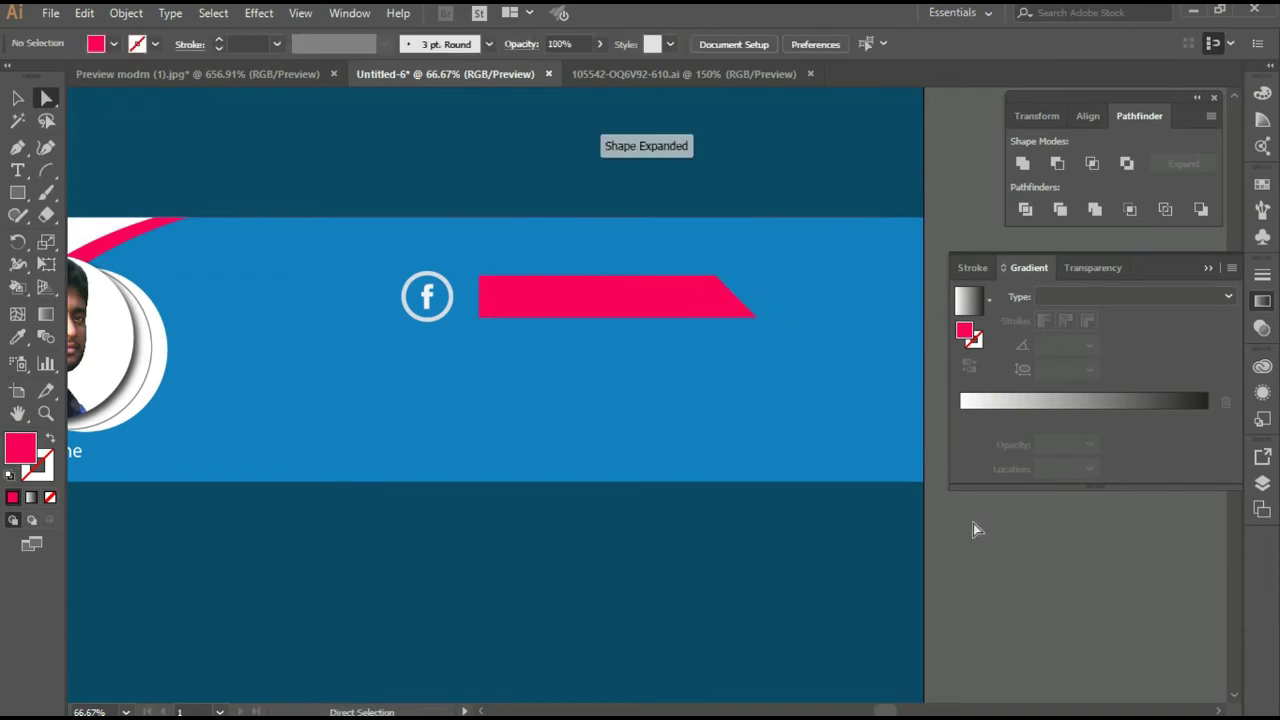
key("ctrl+minus")
left_click(600, 75)
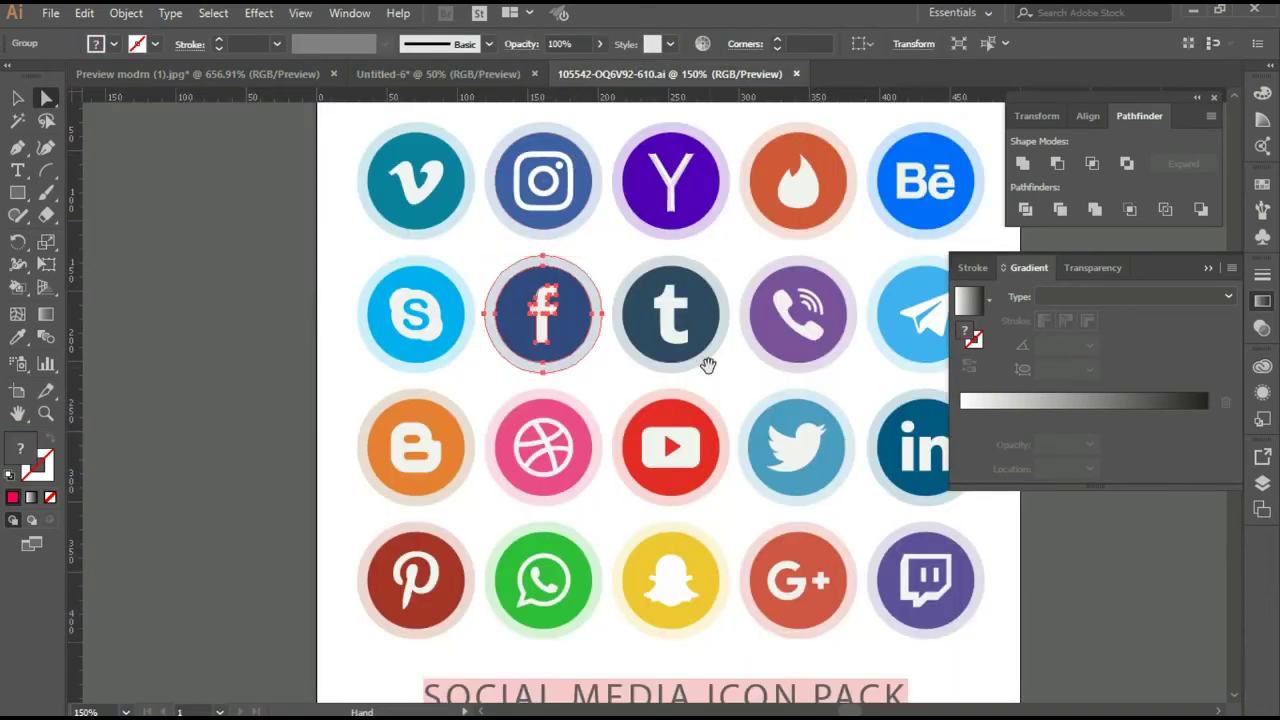
Bring the Twitter icon from the icon pack into the banner below the Facebook icon
left_click_drag(706, 363, 587, 243)
left_click_drag(678, 322, 540, 240)
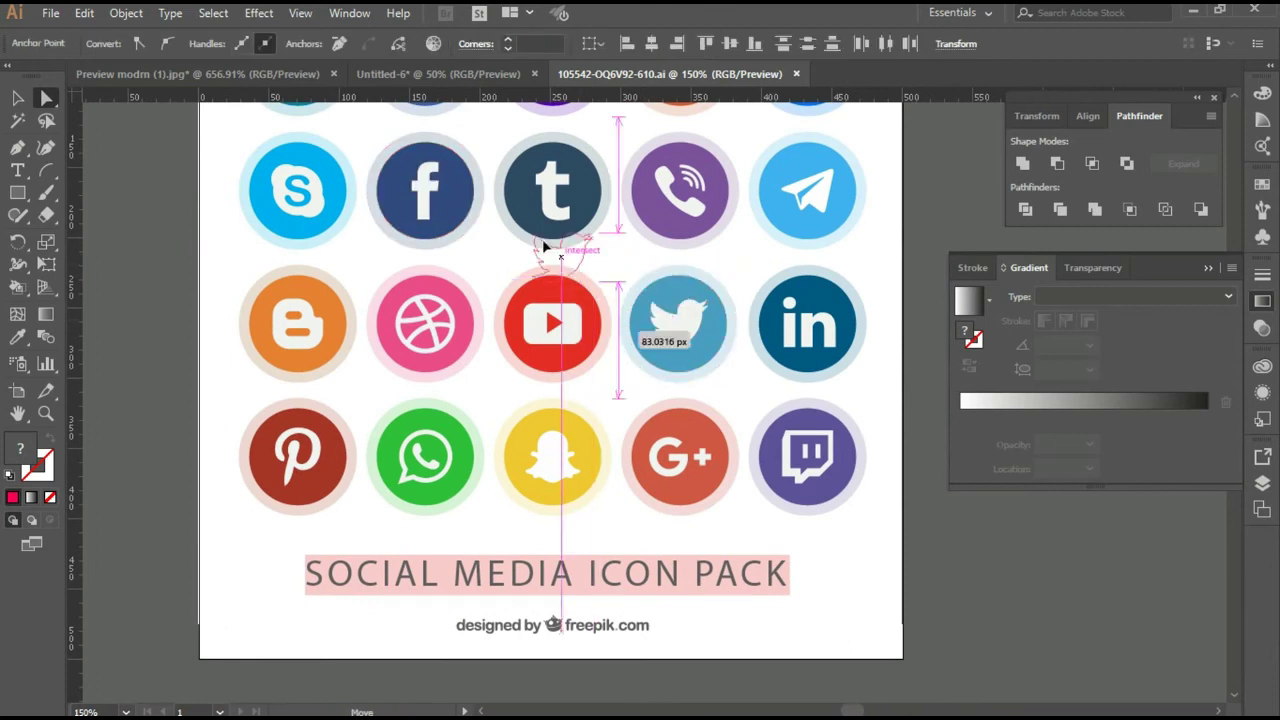
key("ctrl+z")
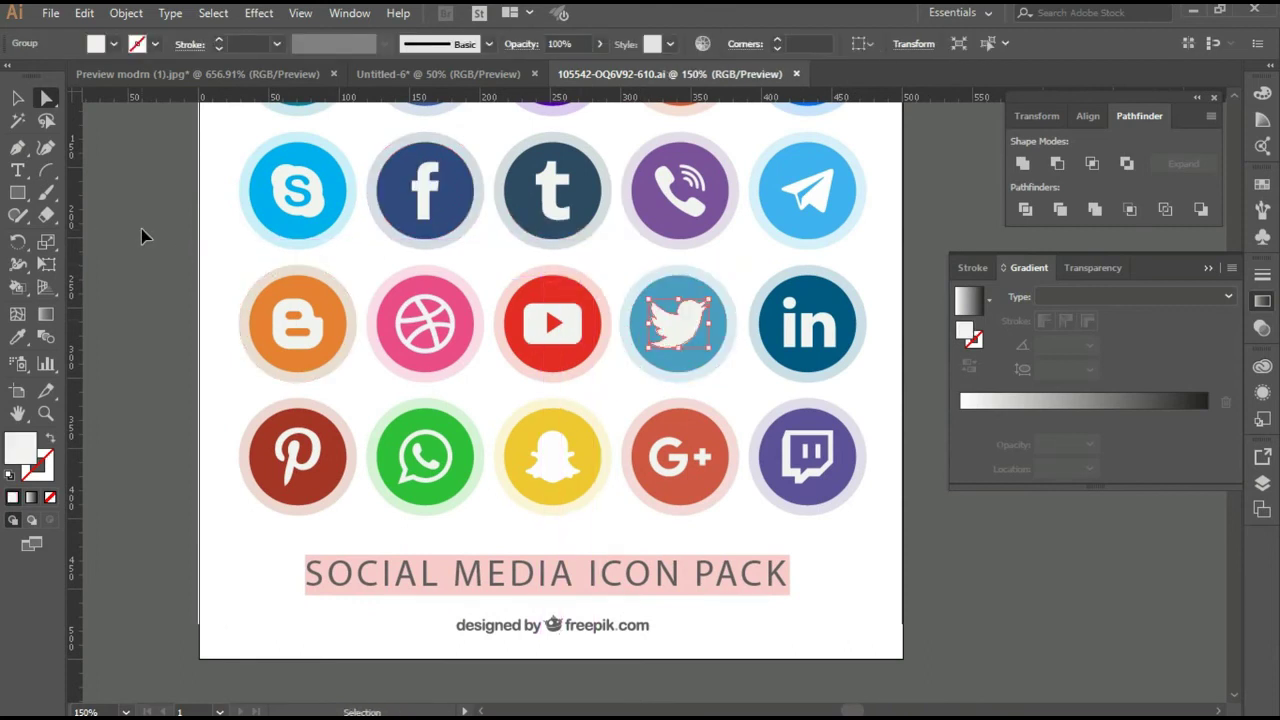
left_click(142, 230)
key("v")
mouse_move(669, 300)
left_mouse_down()
mouse_move(354, 173)
mouse_move(508, 395)
left_mouse_up()
key("shift+Right")
key("shift+Right")
key("shift+Right")
key("shift+Right")
key("shift+Right")
key("shift+Right")
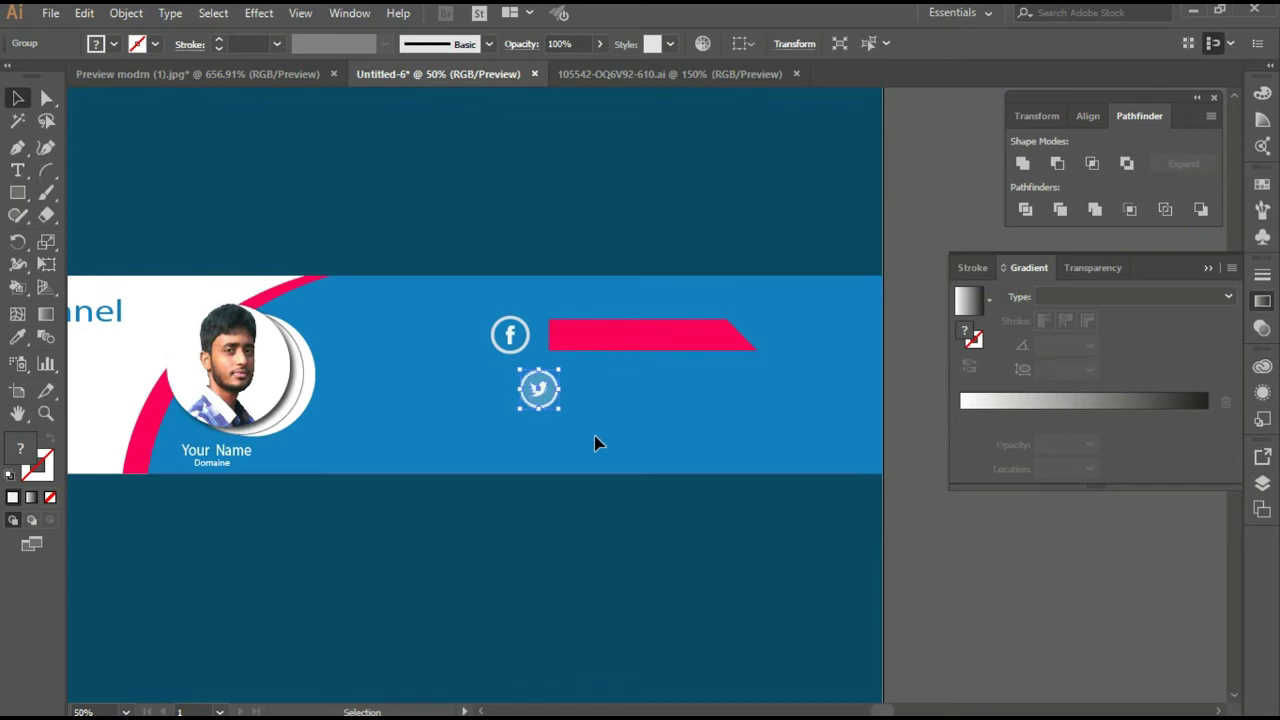
Ungroup the Twitter icon and give its inner circle the background blue
scroll(594, 443, "up", 1)
scroll(594, 443, "up", 2)
right_click(555, 352)
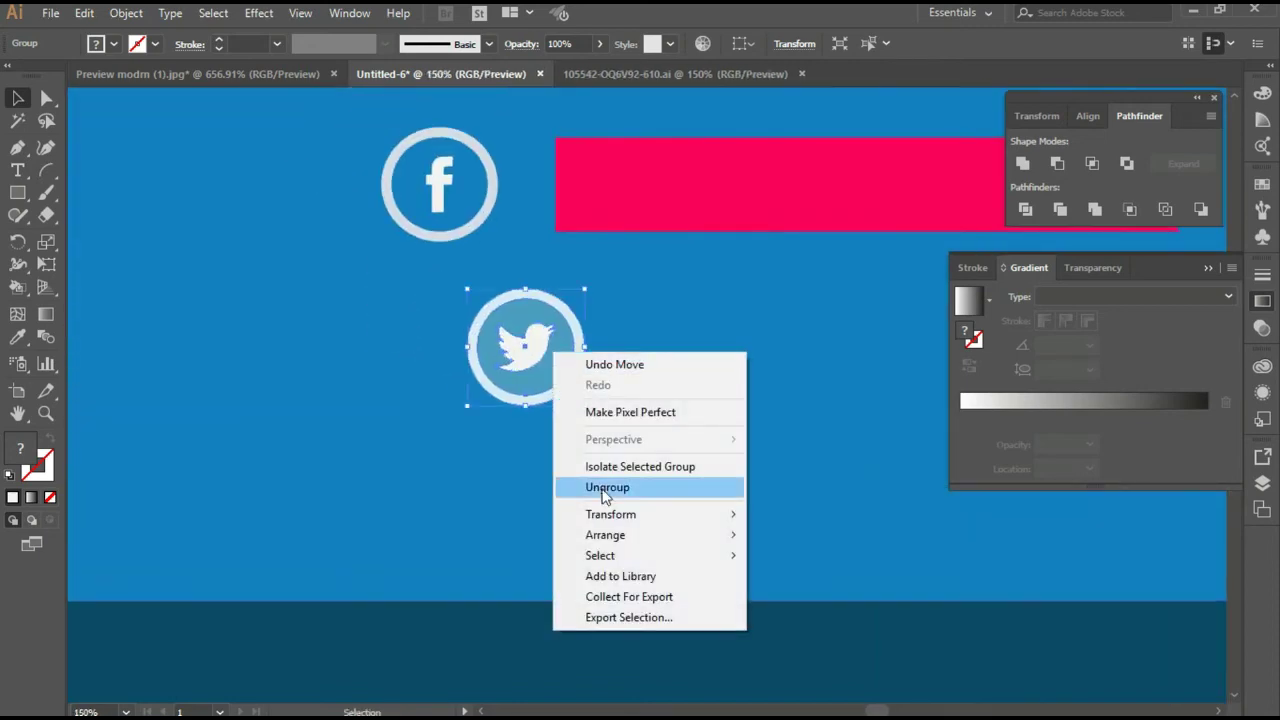
left_click(563, 486)
left_click(553, 381)
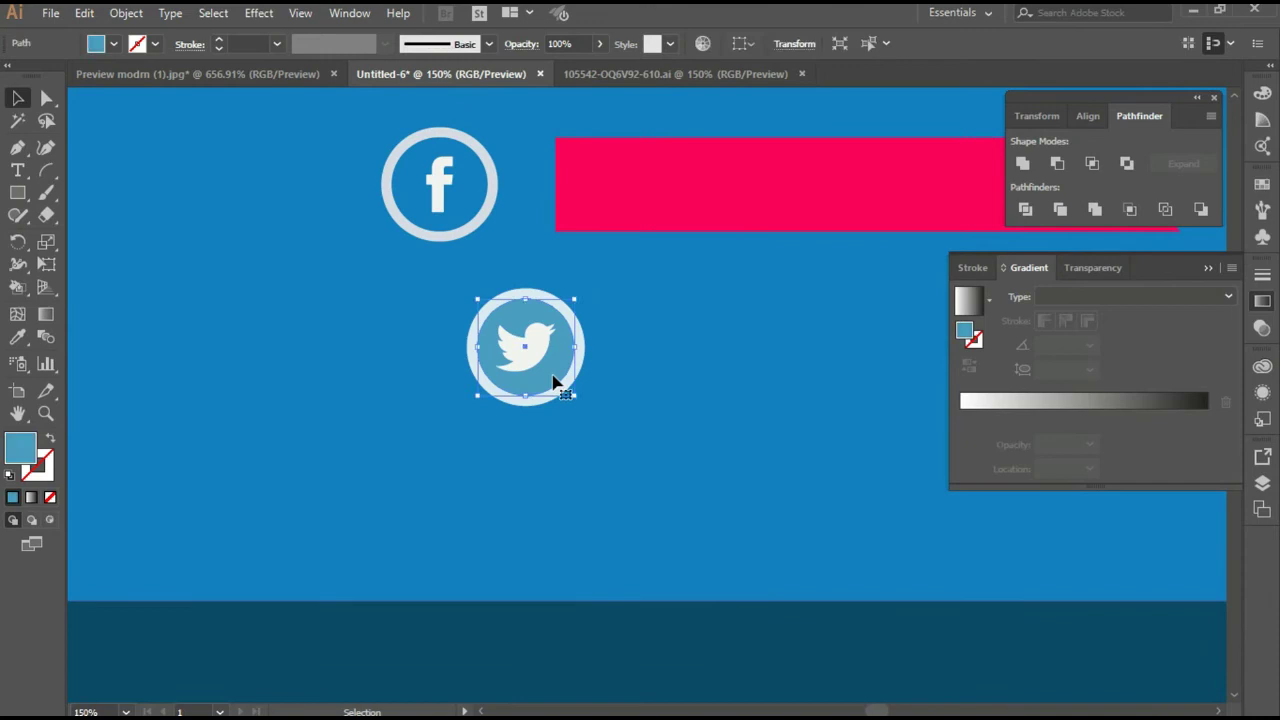
left_click(17, 337)
left_click(152, 386)
left_click(18, 97)
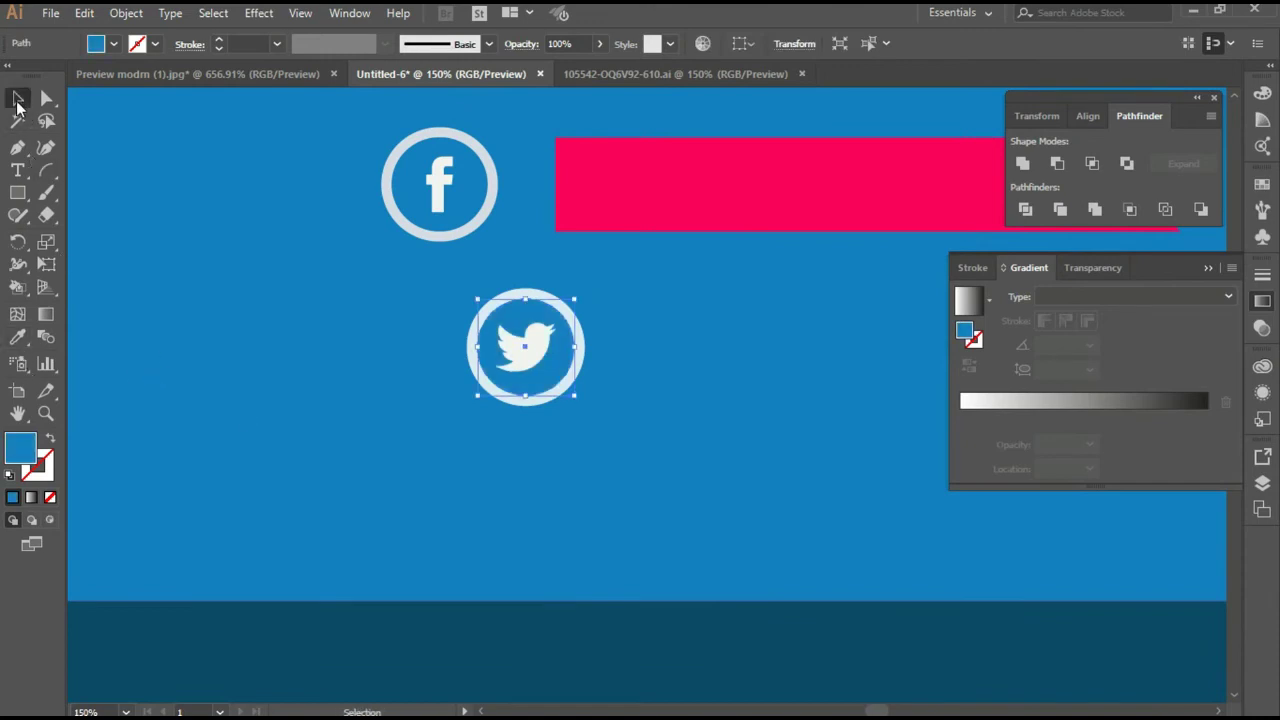
left_click(633, 479)
Duplicate the pink slanted bar and place the copy beside the Twitter icon
scroll(636, 480, "down", 1)
left_click_drag(609, 420, 414, 386)
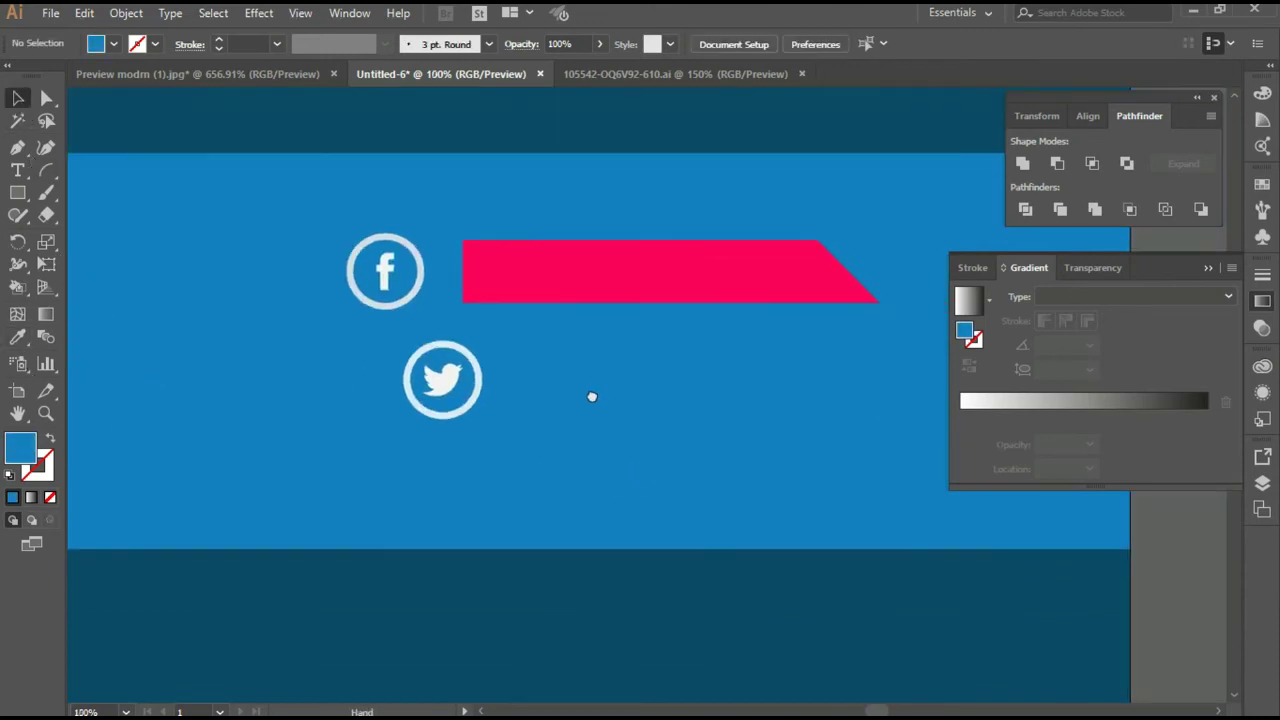
left_click_drag(525, 248, 577, 369)
left_click_drag(851, 358, 898, 362)
scroll(708, 445, "down", 1)
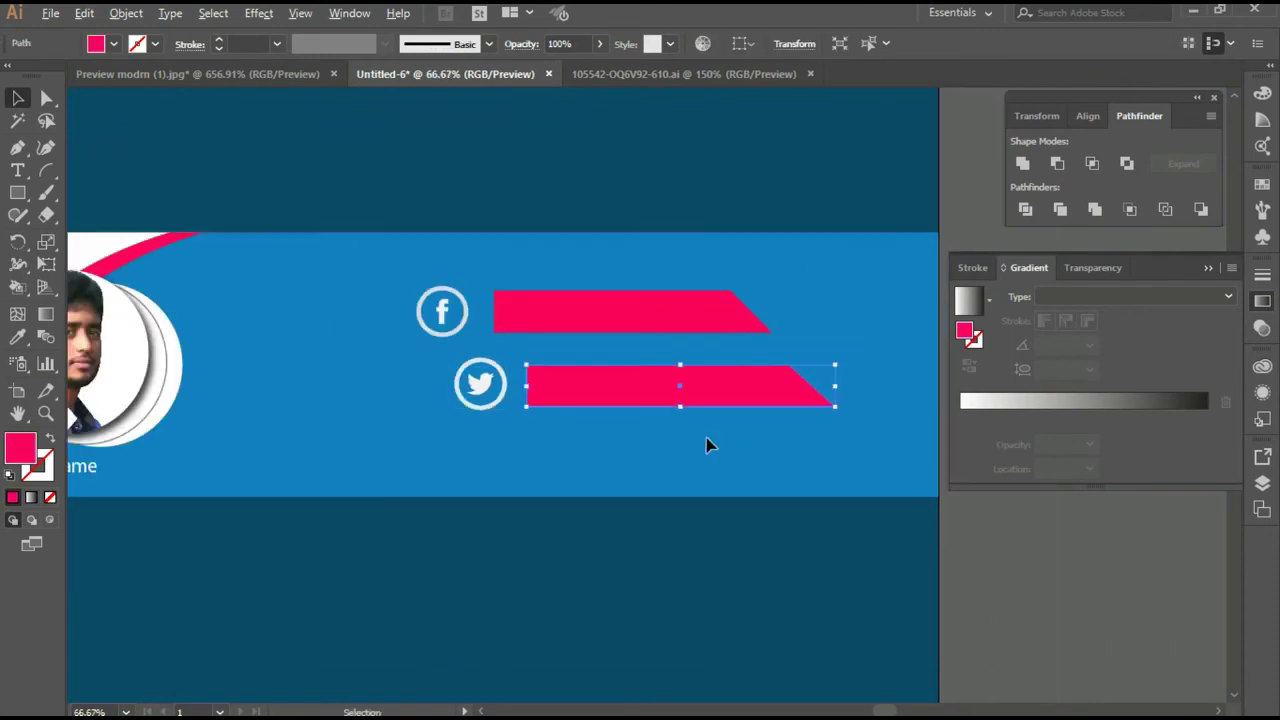
left_click(671, 442)
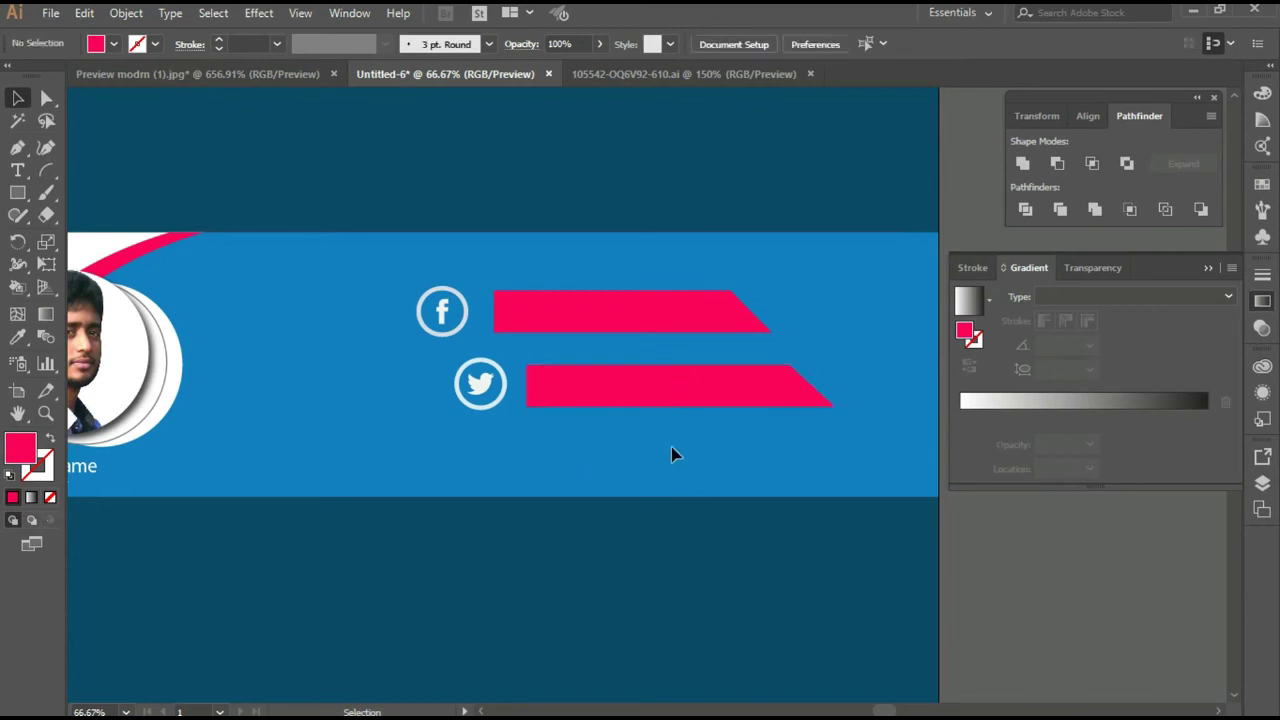
Bring the Google+ icon from the icon pack into the banner below the Twitter icon
left_click(599, 75)
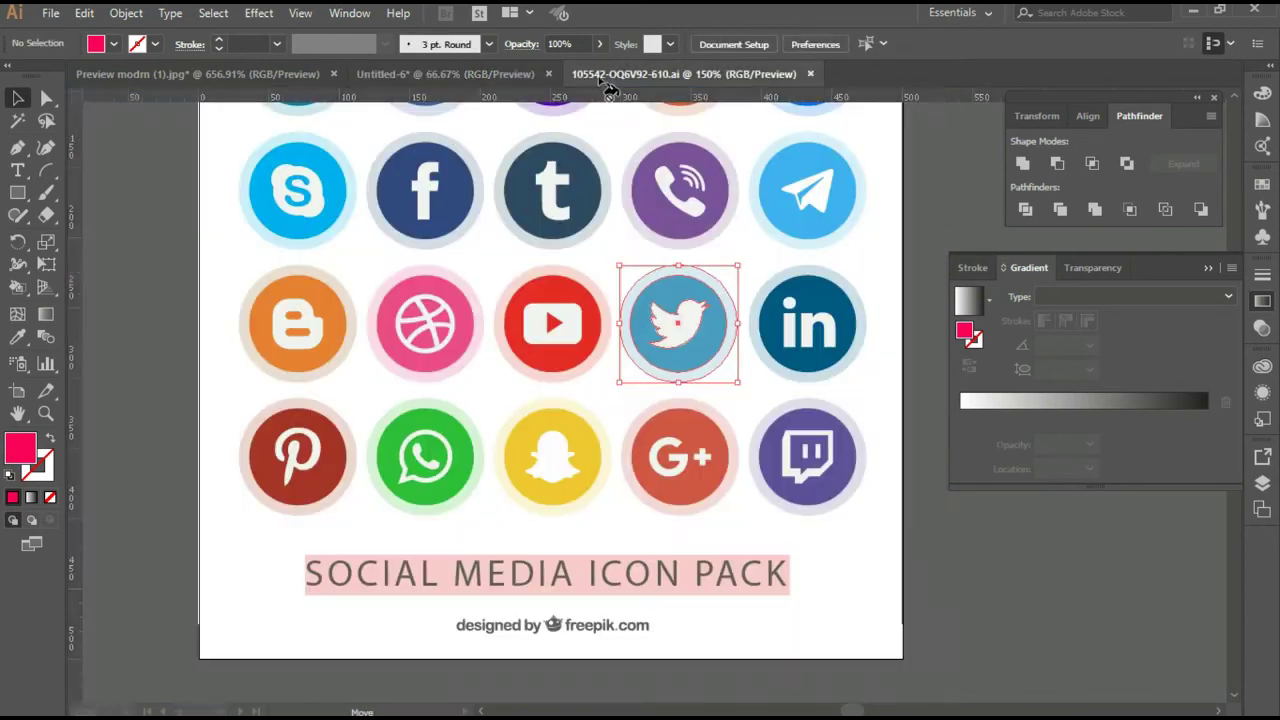
left_click(679, 457)
left_click_drag(679, 457, 432, 83)
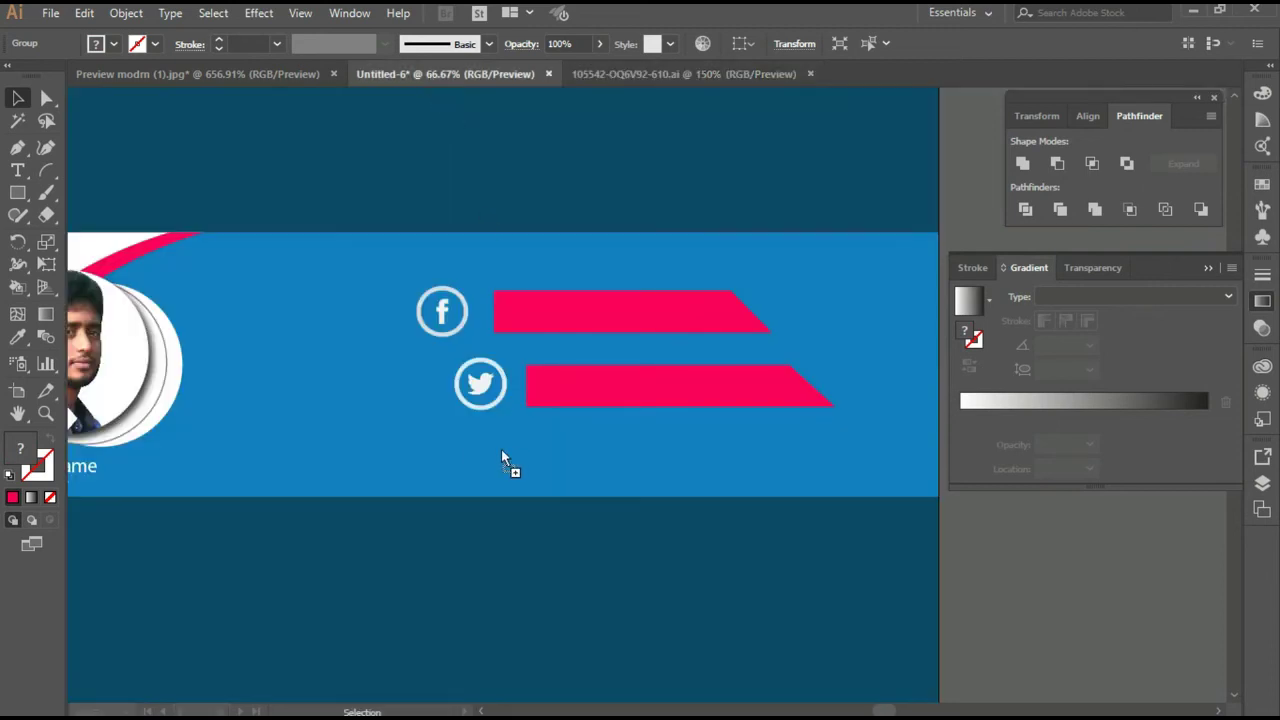
left_click_drag(502, 451, 526, 468)
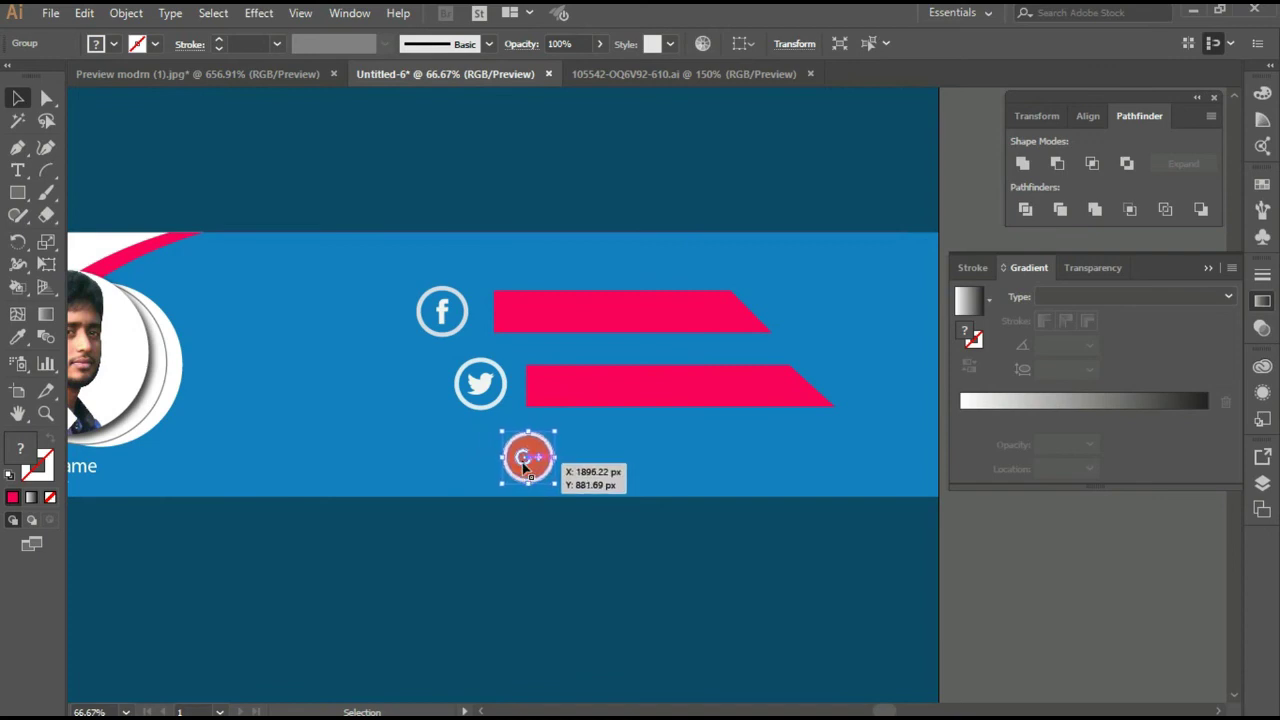
right_click(524, 467)
left_click(608, 557)
left_click(671, 526)
Give the Google+ icon the banner's blue and ungroup its parts
left_click(535, 478)
key("i")
left_click(303, 402)
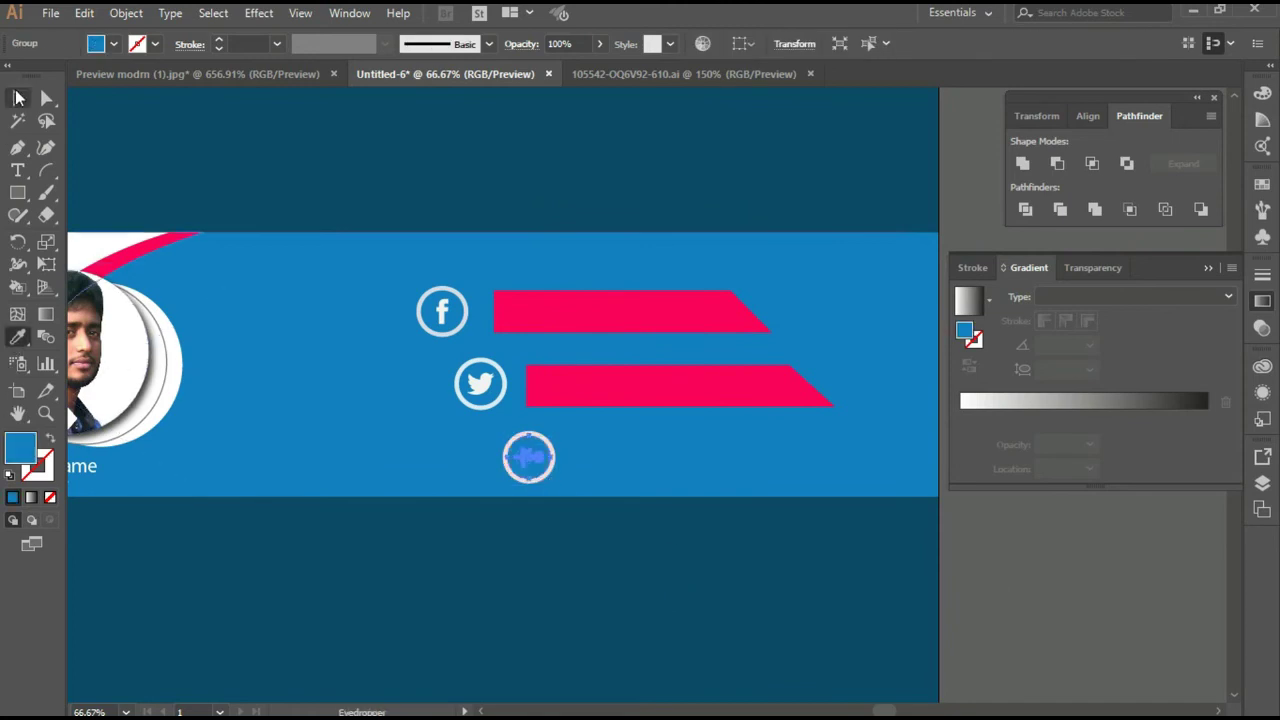
key("v")
right_click(523, 482)
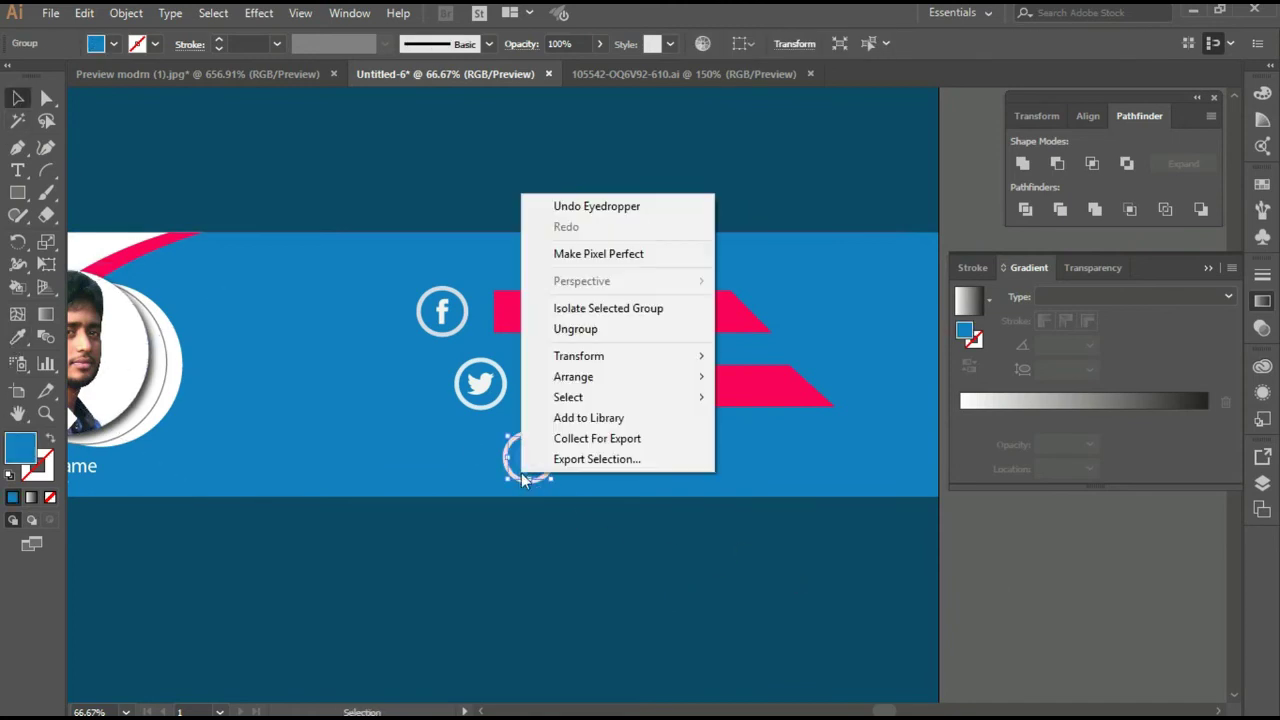
left_click(583, 330)
left_click(920, 580)
Make the Google+ letterform inside the ring white
scroll(615, 564, "up", 1)
scroll(612, 562, "up", 1)
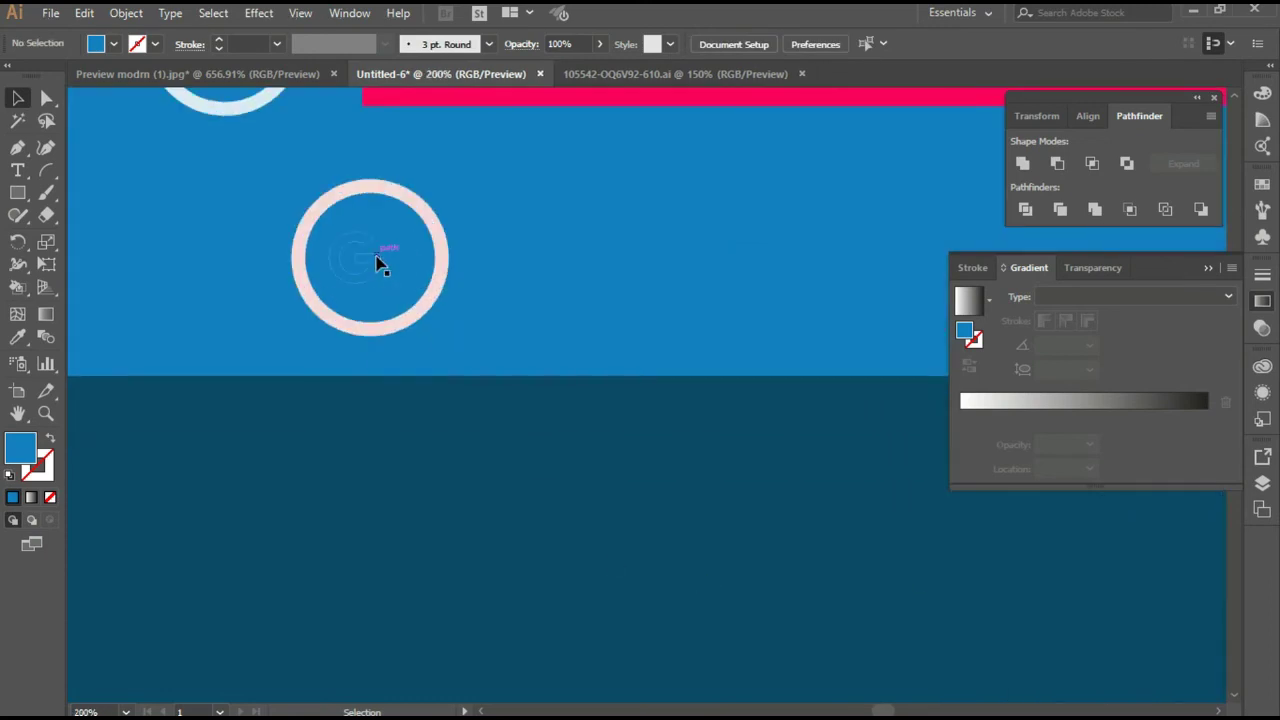
left_click(365, 270)
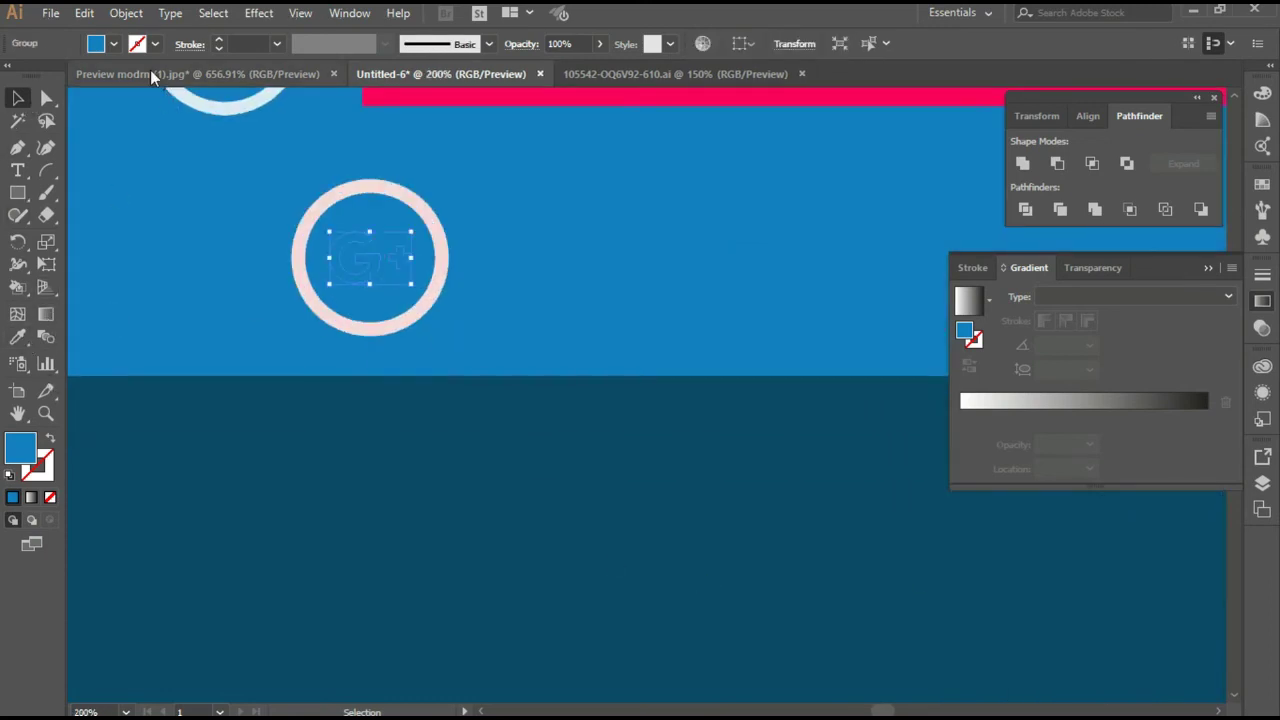
left_click(113, 43)
left_click(37, 76)
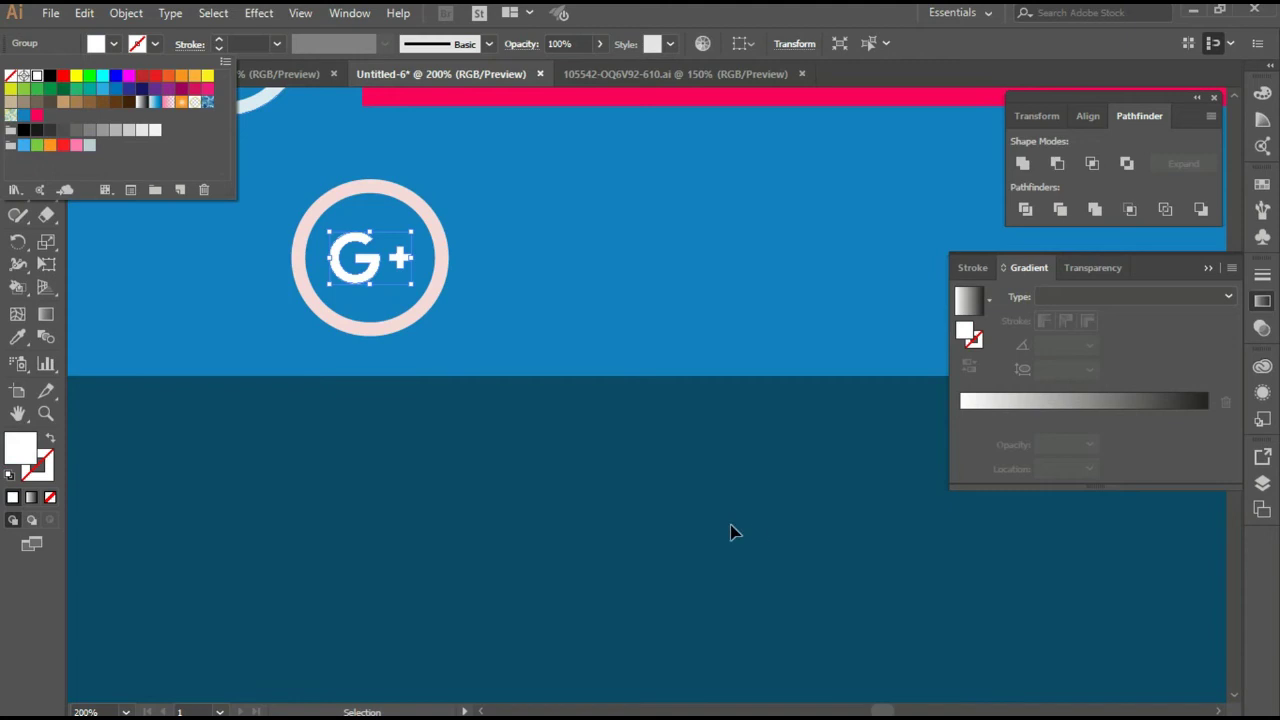
left_click(895, 565)
Make the Google+ ring white and copy the pink bar down to its row
scroll(894, 563, "down", 1)
scroll(894, 563, "down", 1)
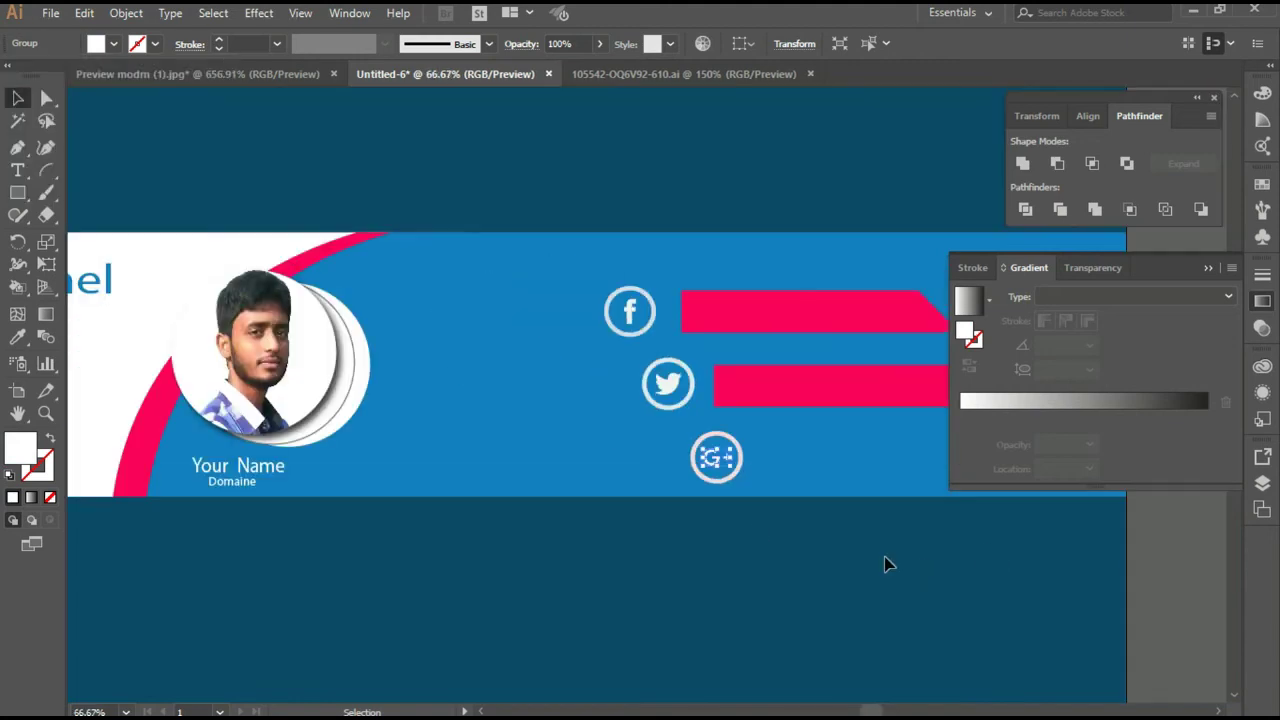
scroll(910, 570, "right", 2)
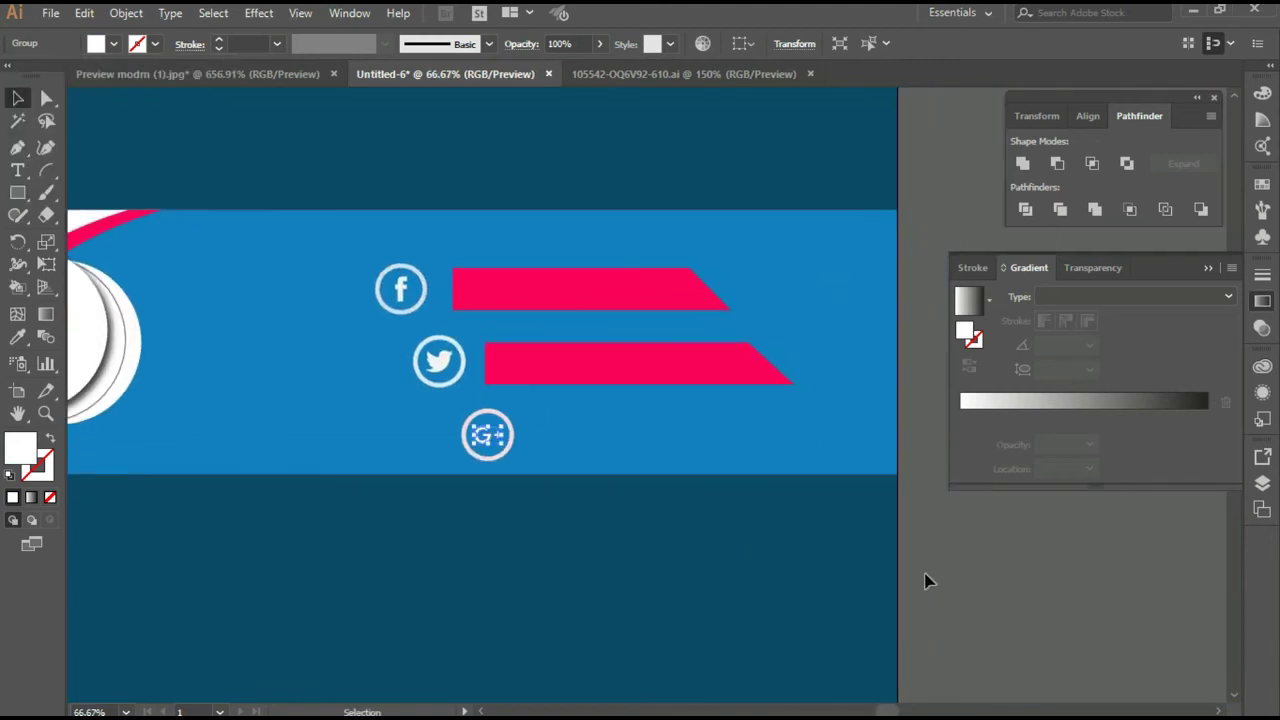
left_click(513, 447)
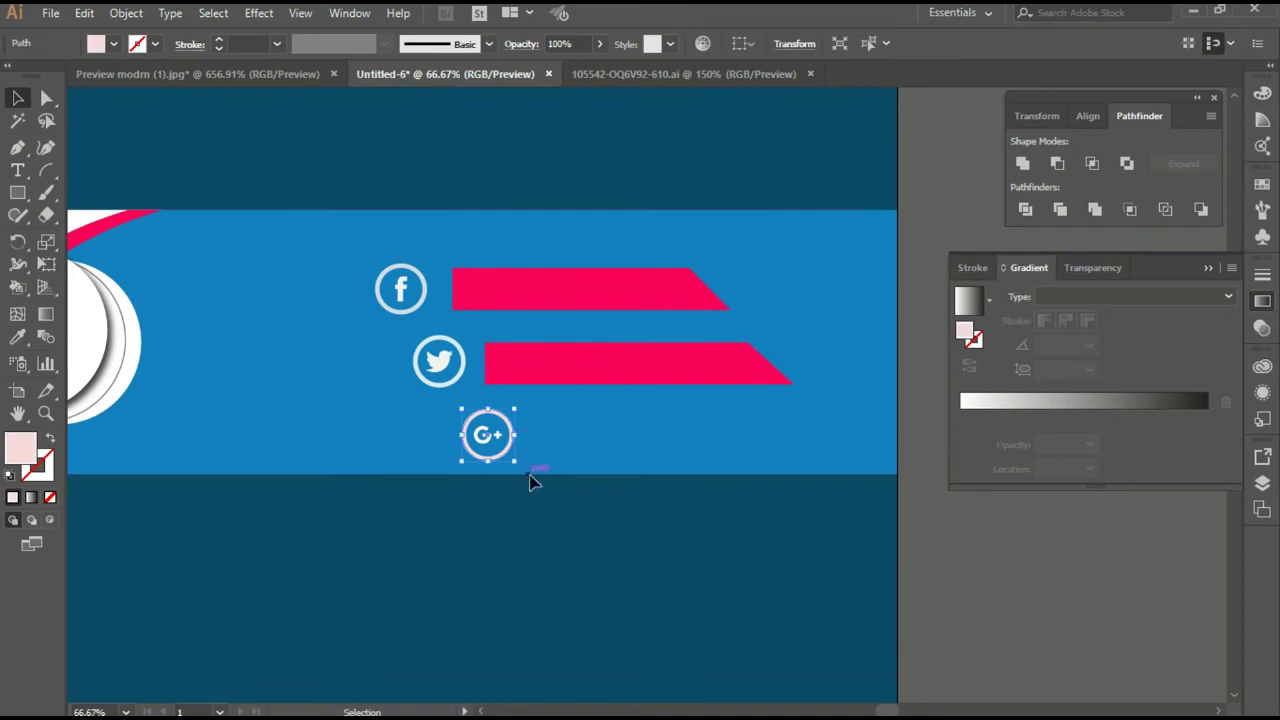
left_click(117, 42)
left_click(957, 543)
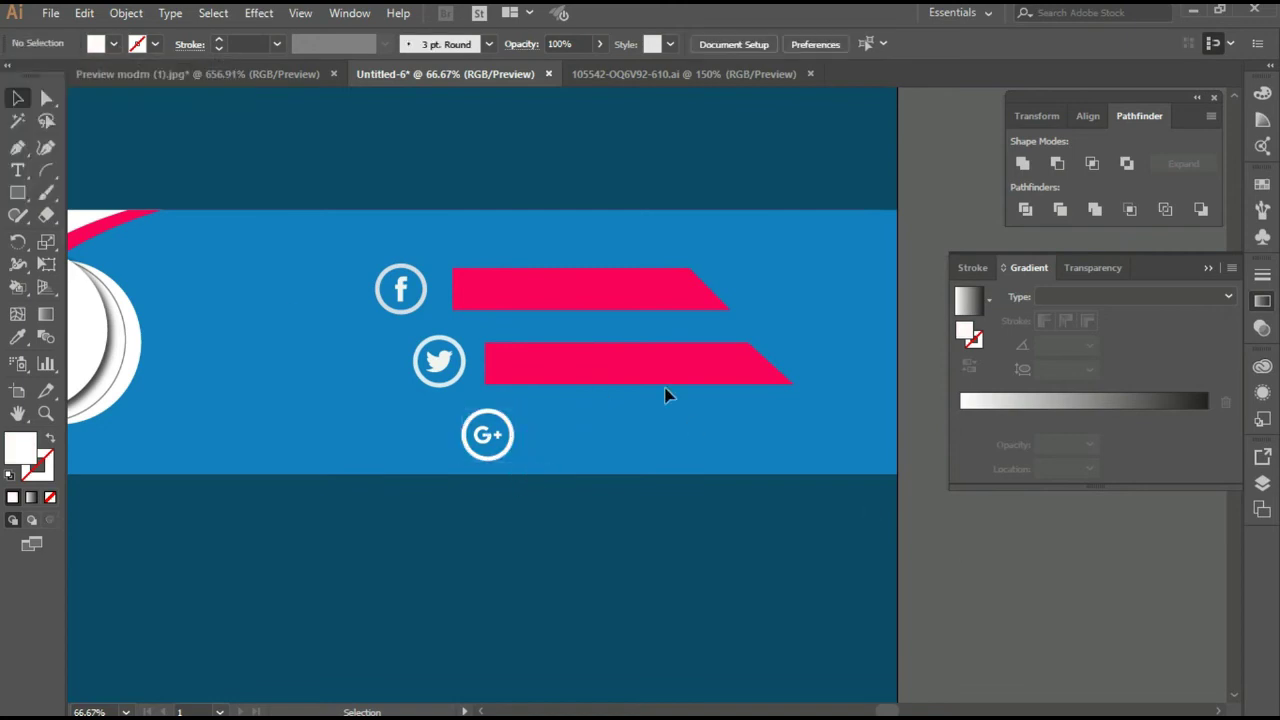
left_click_drag(651, 371, 706, 449)
Copy the Twitter-row bar beside the Google+ icon and nudge the bars down
key("ctrl+z")
mouse_move(668, 382)
left_mouse_down()
mouse_move(680, 430)
mouse_move(703, 446)
mouse_move(660, 363)
mouse_move(703, 434)
left_mouse_up()
left_click(629, 360)
key("Down")
key("Down")
key("Down")
key("Down")
key("Down")
key("Down")
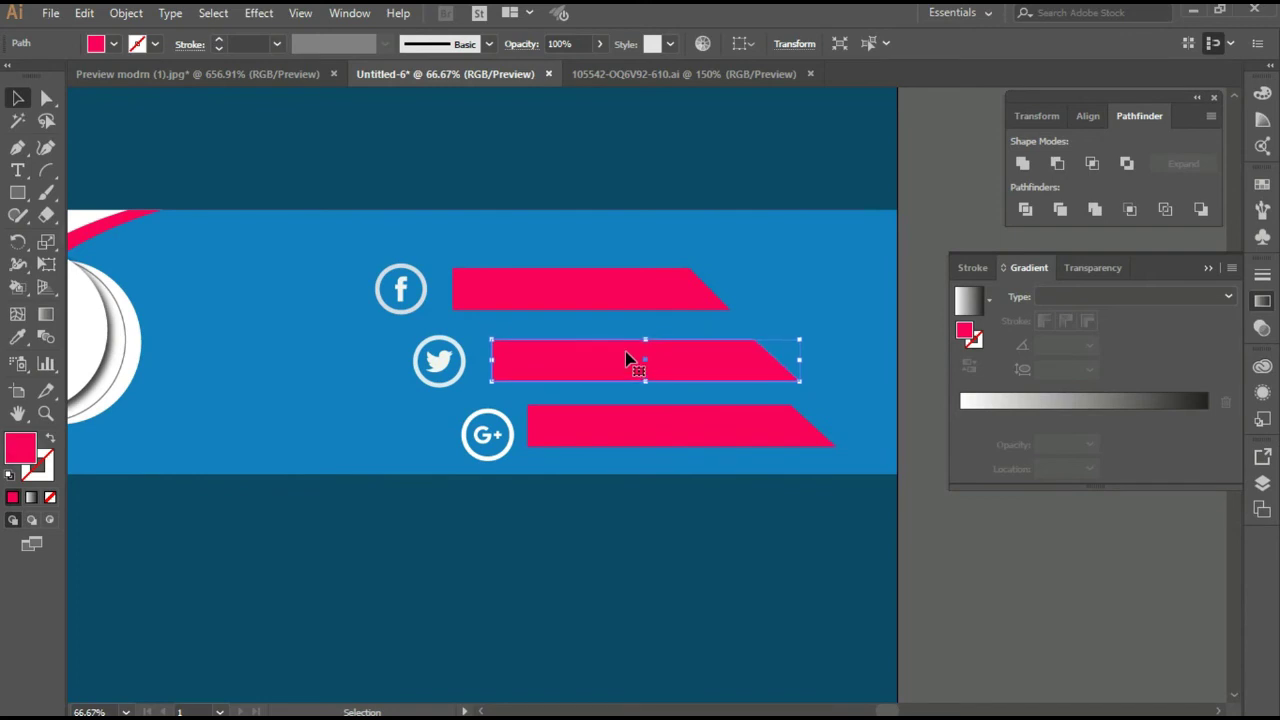
left_click(527, 290)
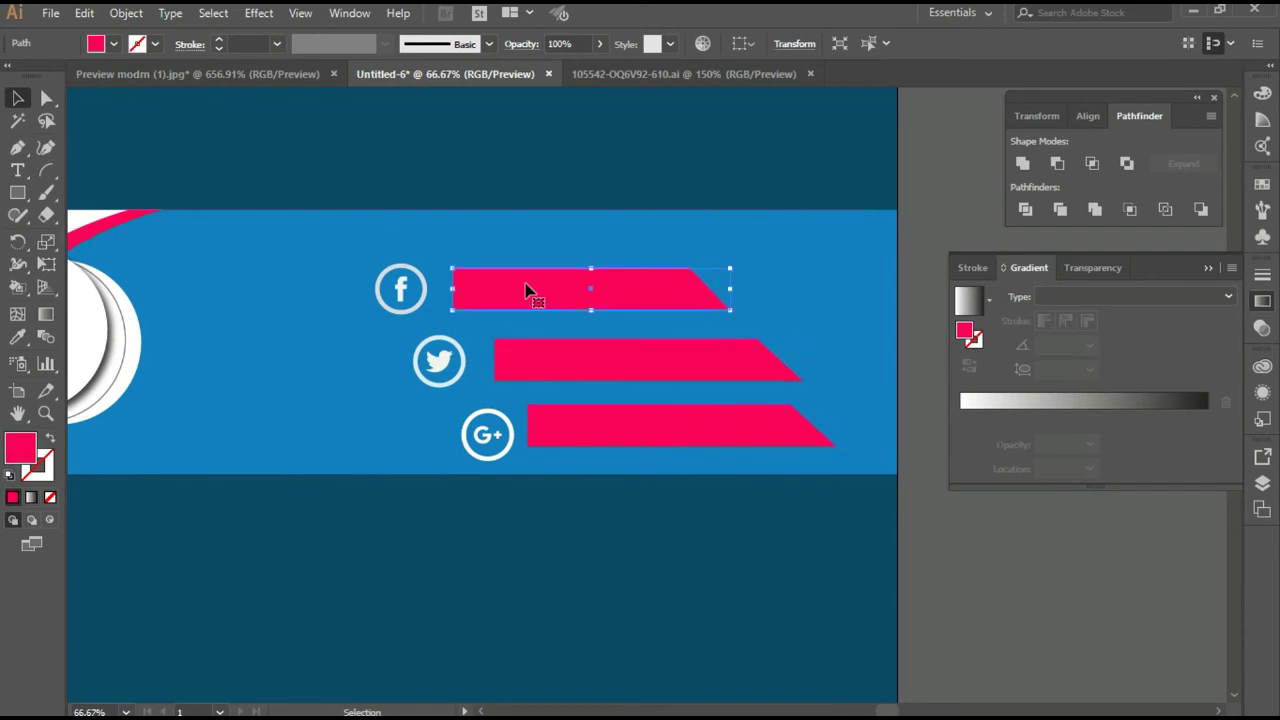
left_click(641, 445)
key("Down")
key("Down")
key("Down")
Nudge the Google+ bar into place and shift the Google+ icon toward it
key("Up")
key("Up")
key("Up")
key("Up")
key("Right")
key("Right")
key("Right")
key("Right")
key("Right")
key("Up")
key("Up")
key("Up")
key("Right")
key("Right")
key("Right")
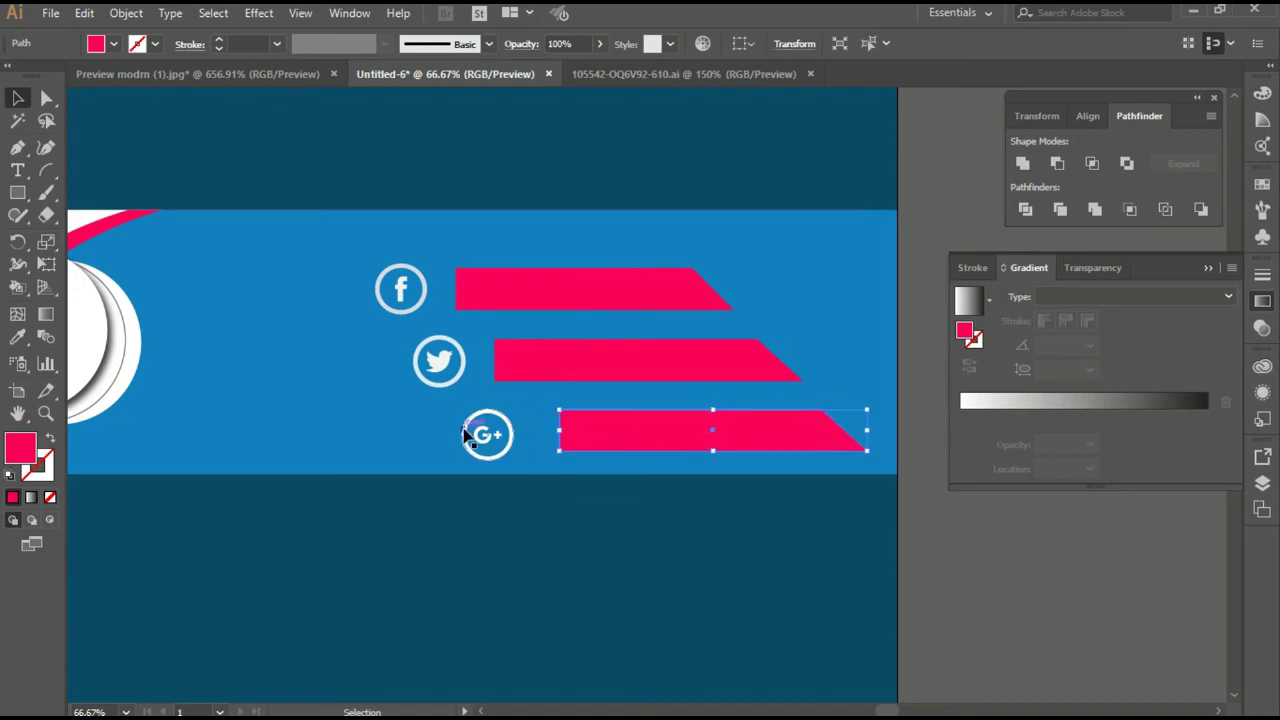
left_click(435, 430)
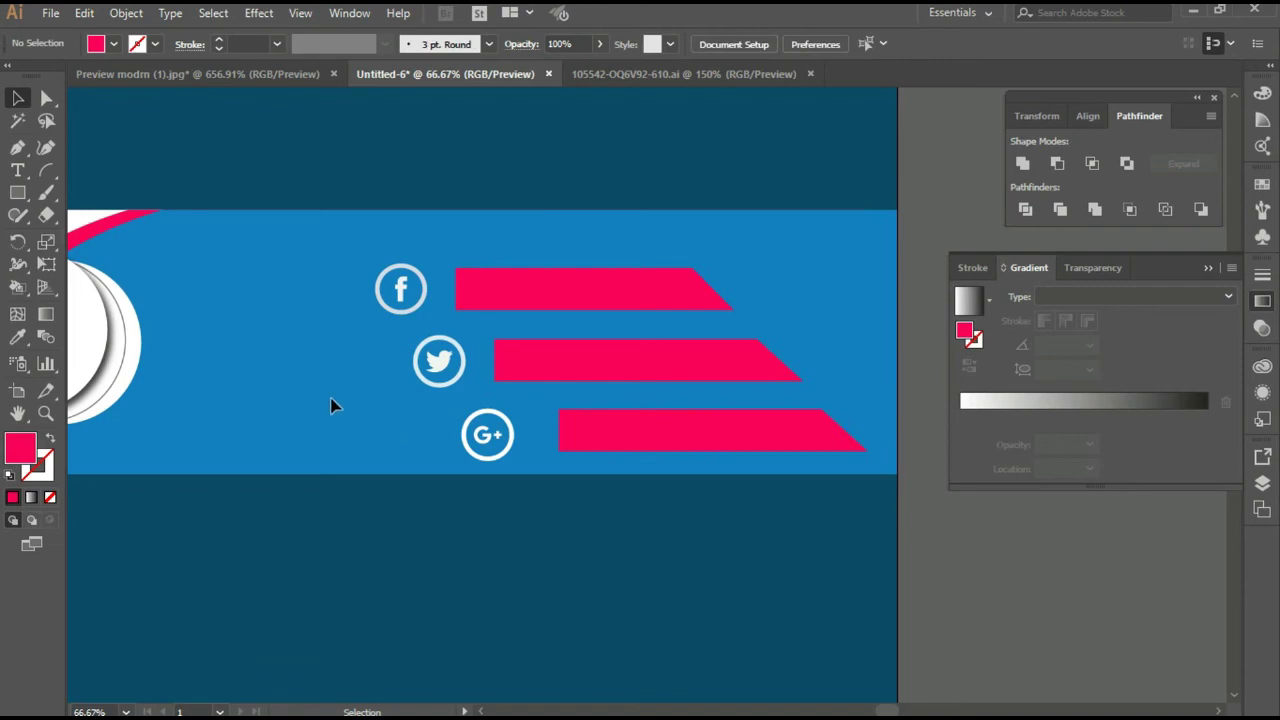
left_click(487, 434)
left_click_drag(508, 453, 506, 447)
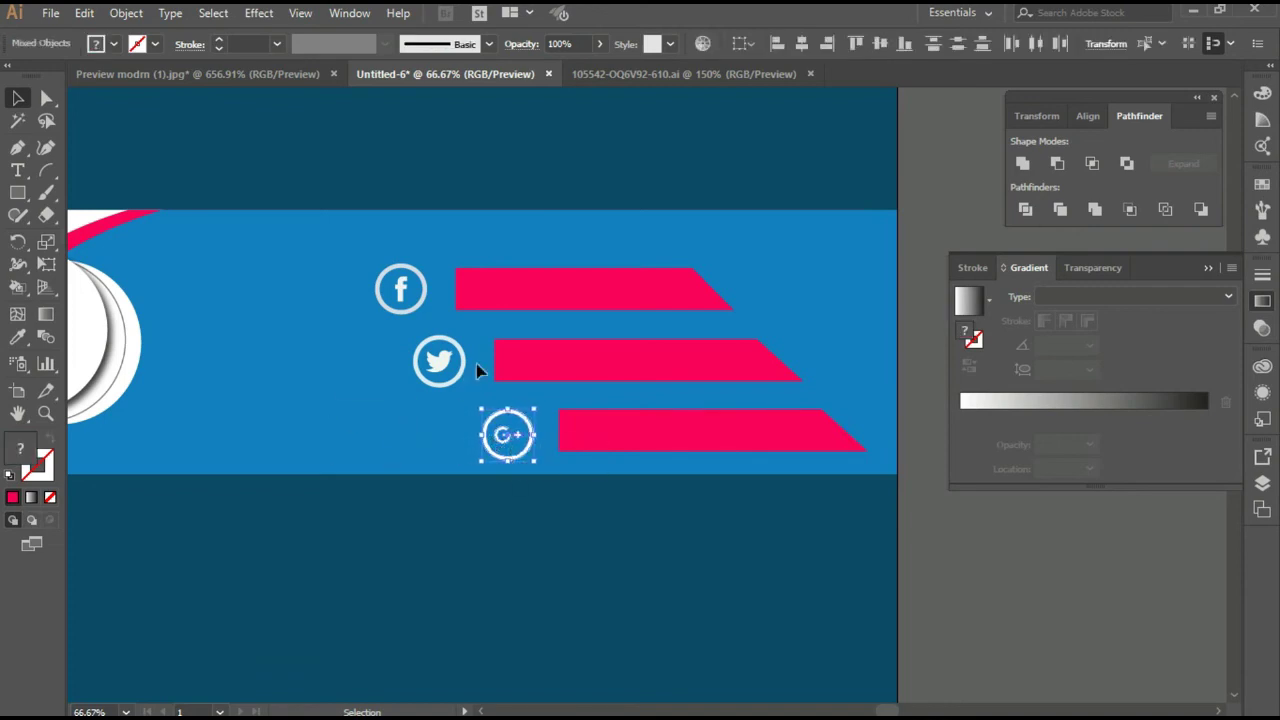
Shorten the Twitter and Facebook bars and move their icons right to meet them
left_click(507, 372)
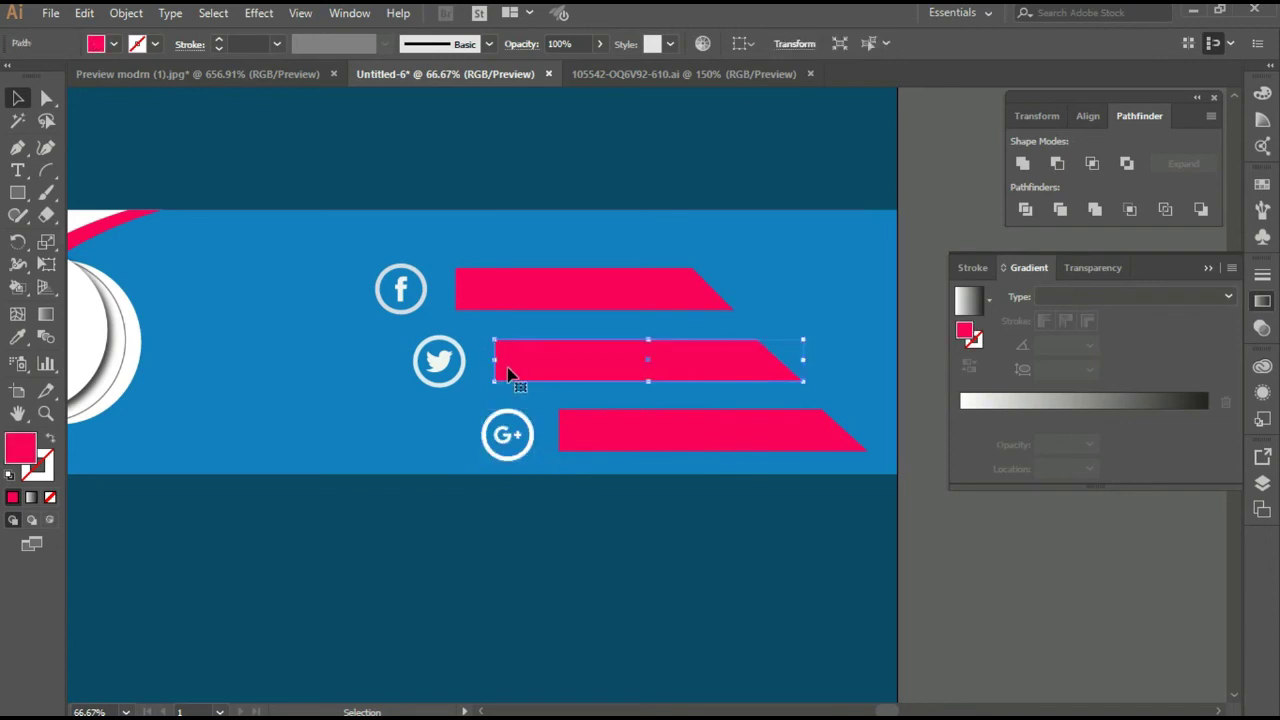
left_click_drag(494, 360, 518, 366)
left_click(484, 372)
left_click_drag(439, 361, 461, 361)
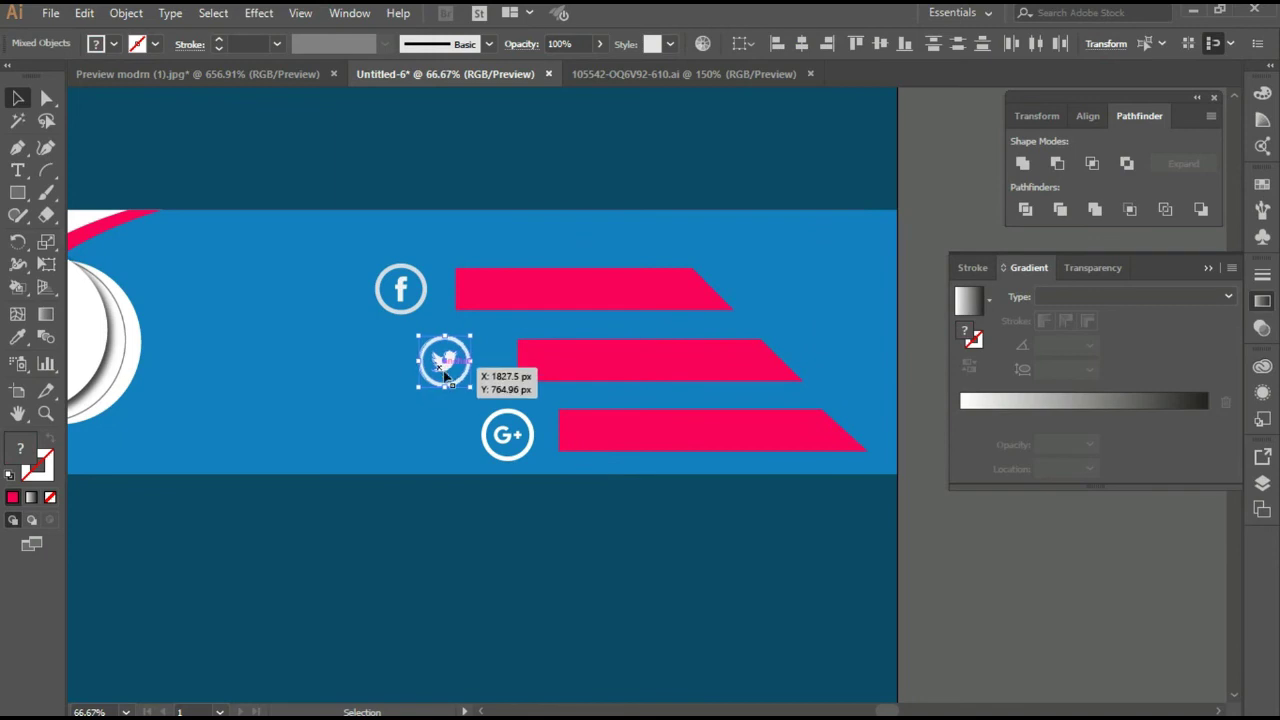
left_click(426, 335)
left_click(459, 290)
left_click_drag(459, 290, 478, 291)
left_click(420, 304)
key("shift+Right")
key("shift+Right")
key("shift+Right")
key("shift+Right")
key("shift+Right")
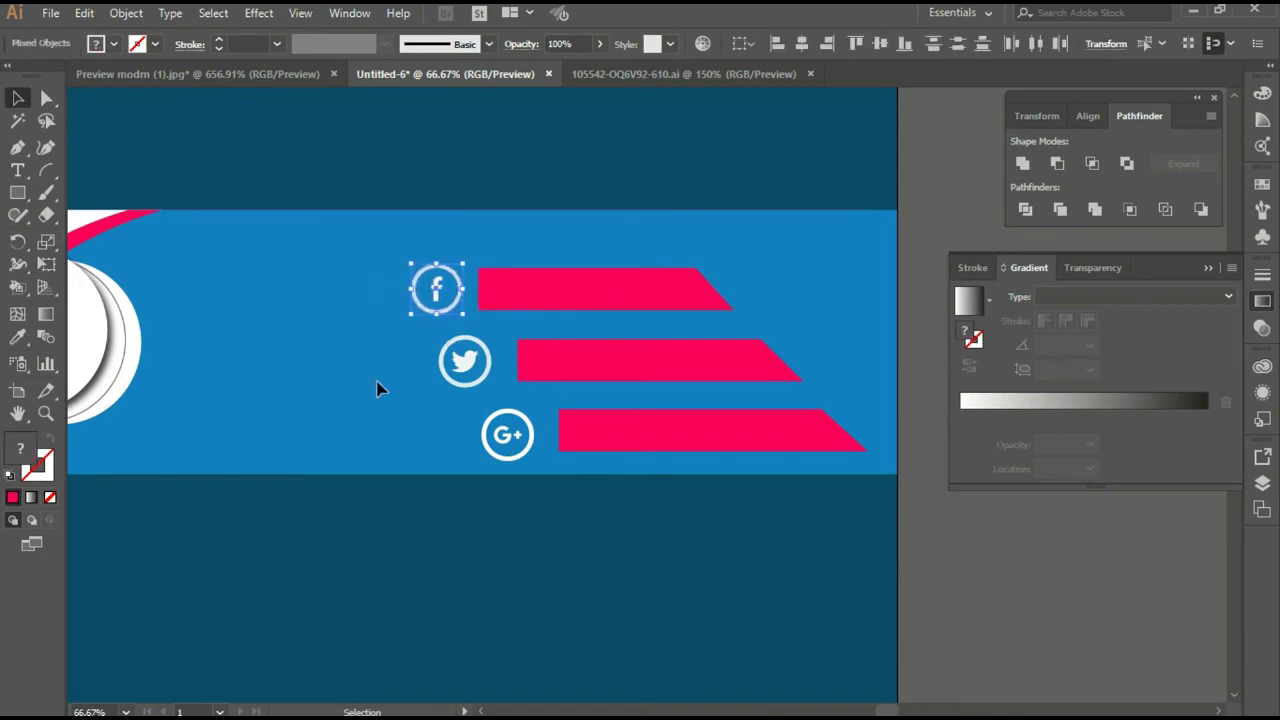
key("Left")
key("Left")
key("Left")
Select all three icon rows and move them up and left together
left_click_drag(362, 254, 757, 472)
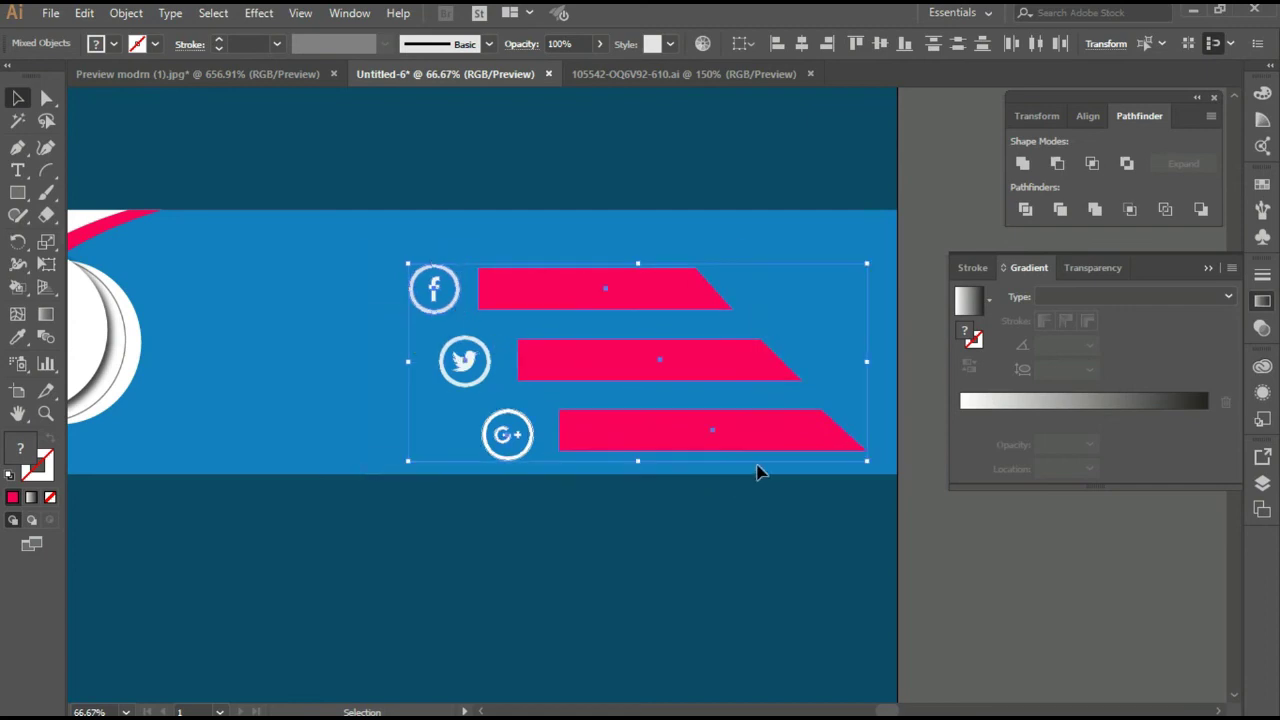
left_click_drag(645, 374, 540, 350)
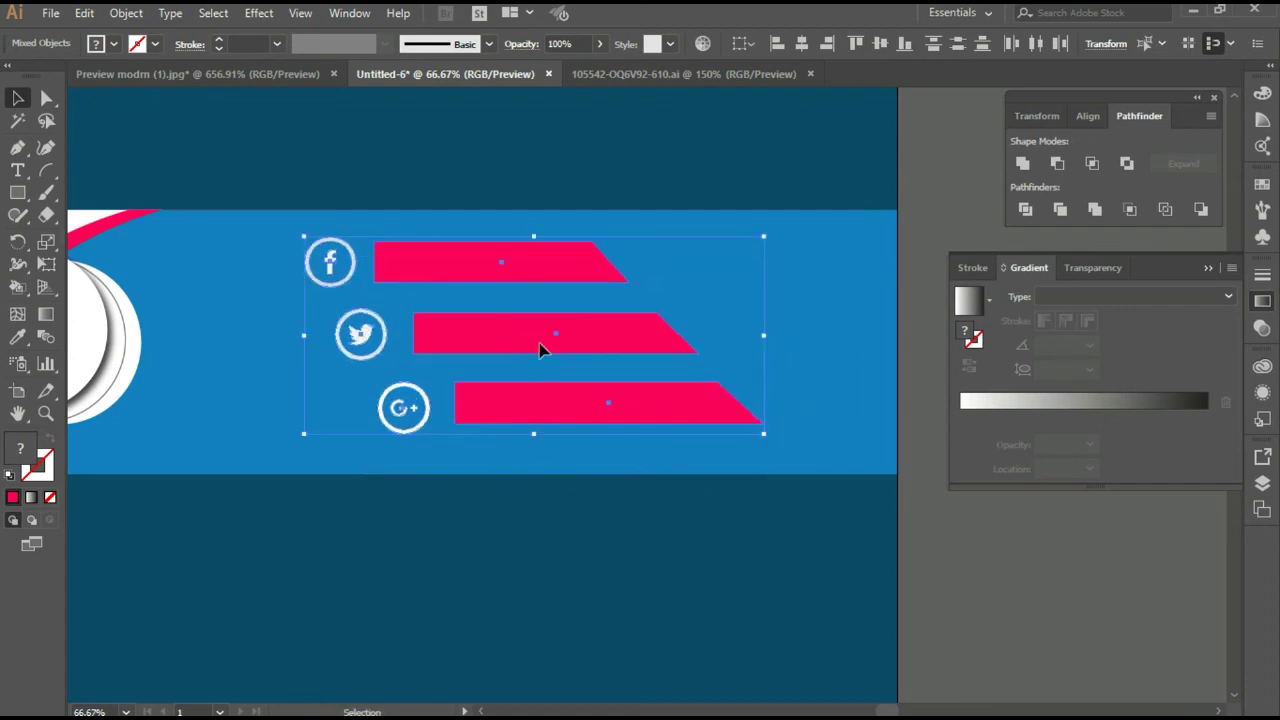
scroll(380, 470, "down", 3)
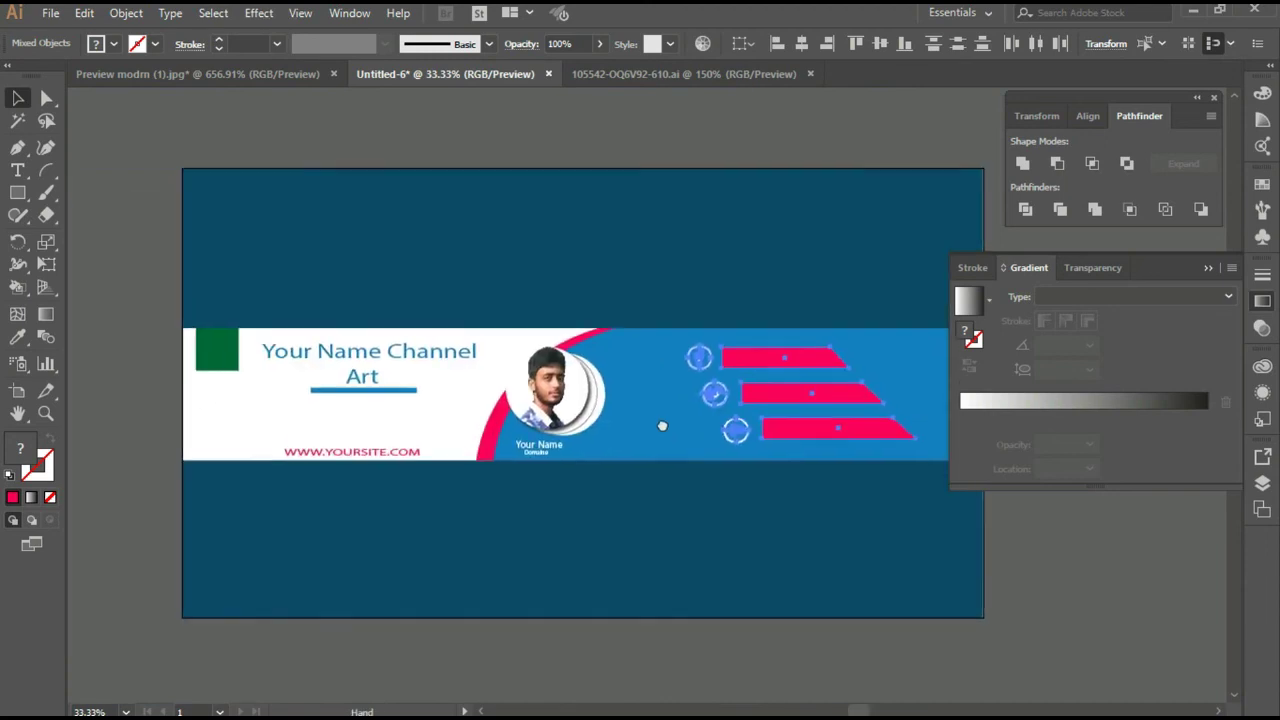
left_click_drag(662, 426, 602, 413)
left_click(994, 538)
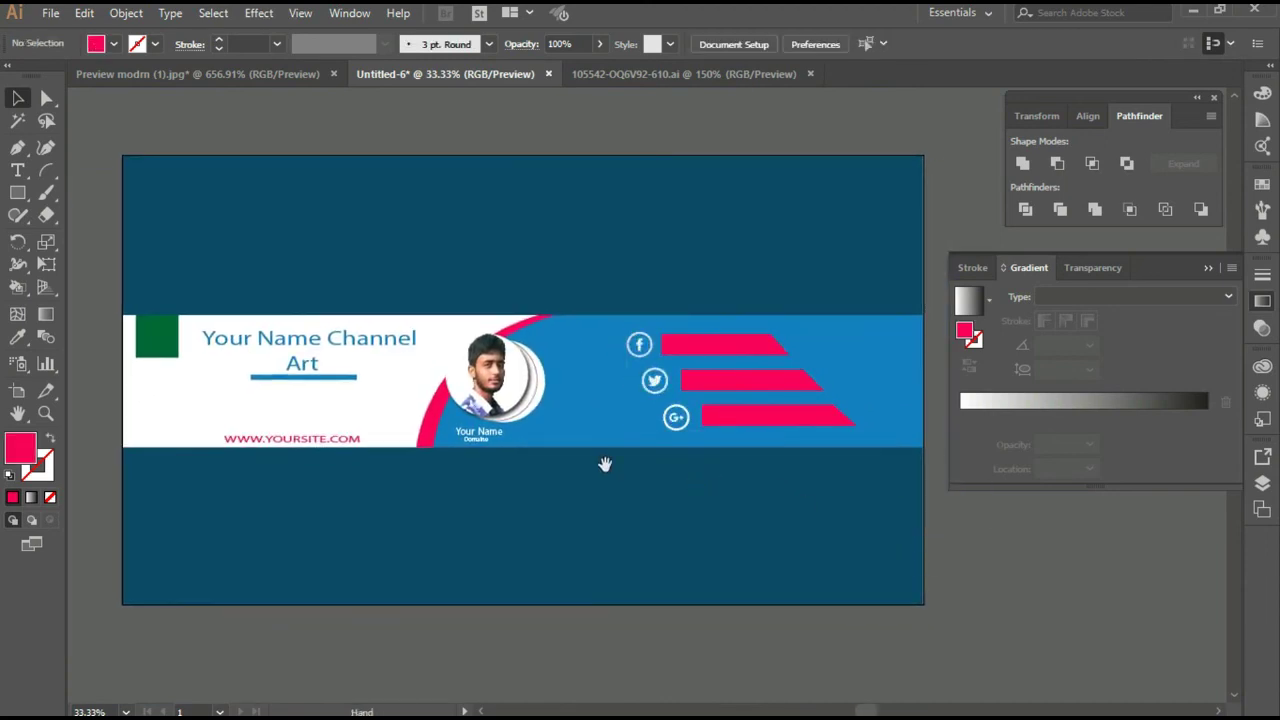
Enlarge the green square beside the title slightly from its corner handle
left_click_drag(605, 464, 612, 483)
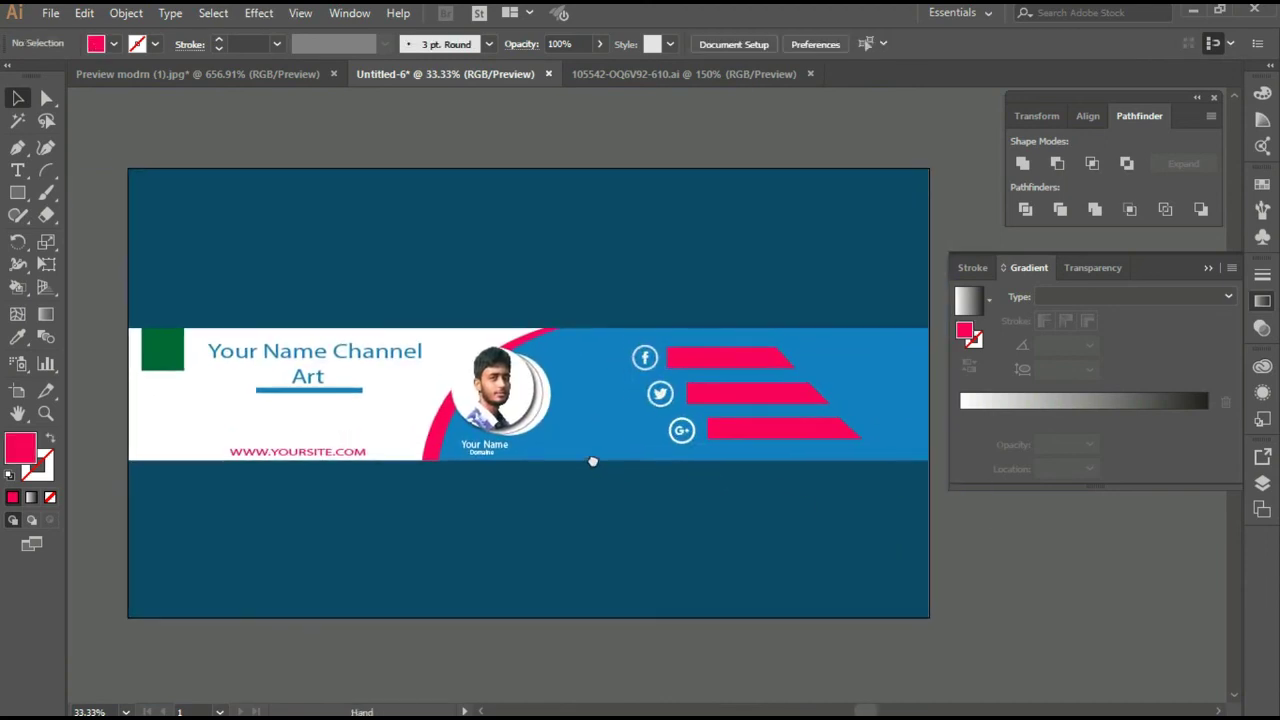
left_click(170, 368)
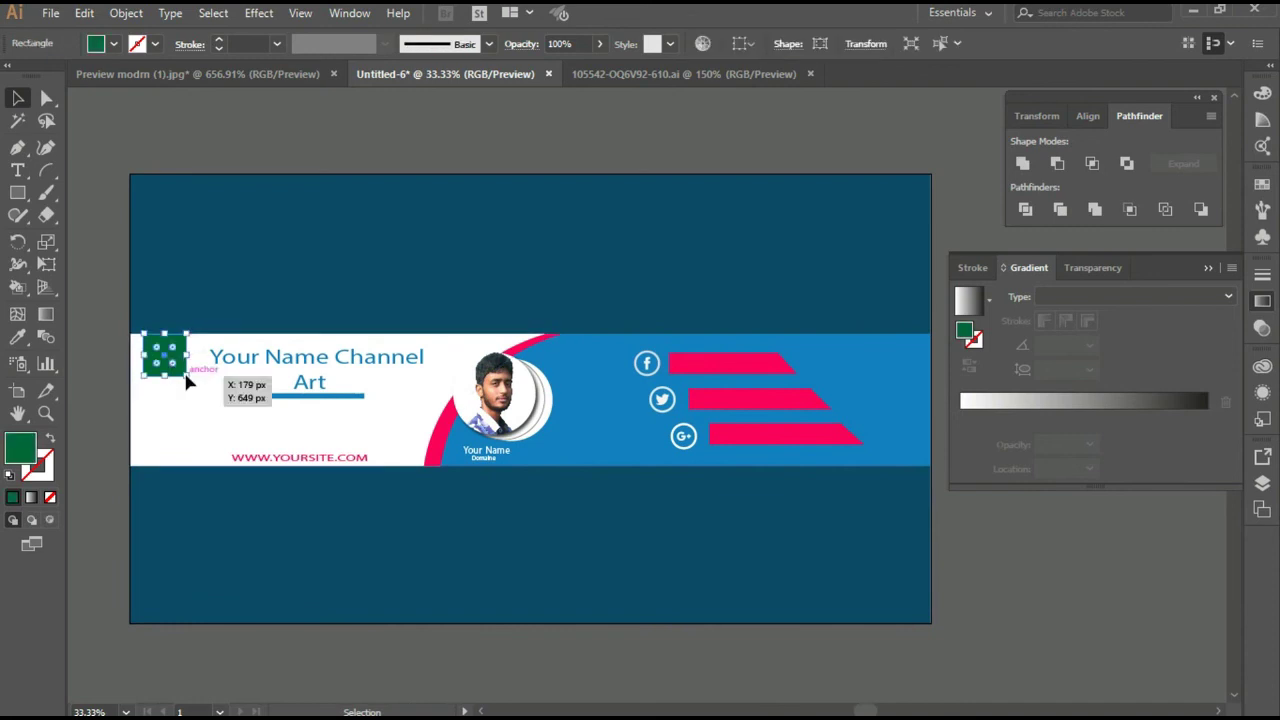
left_click_drag(186, 378, 197, 388)
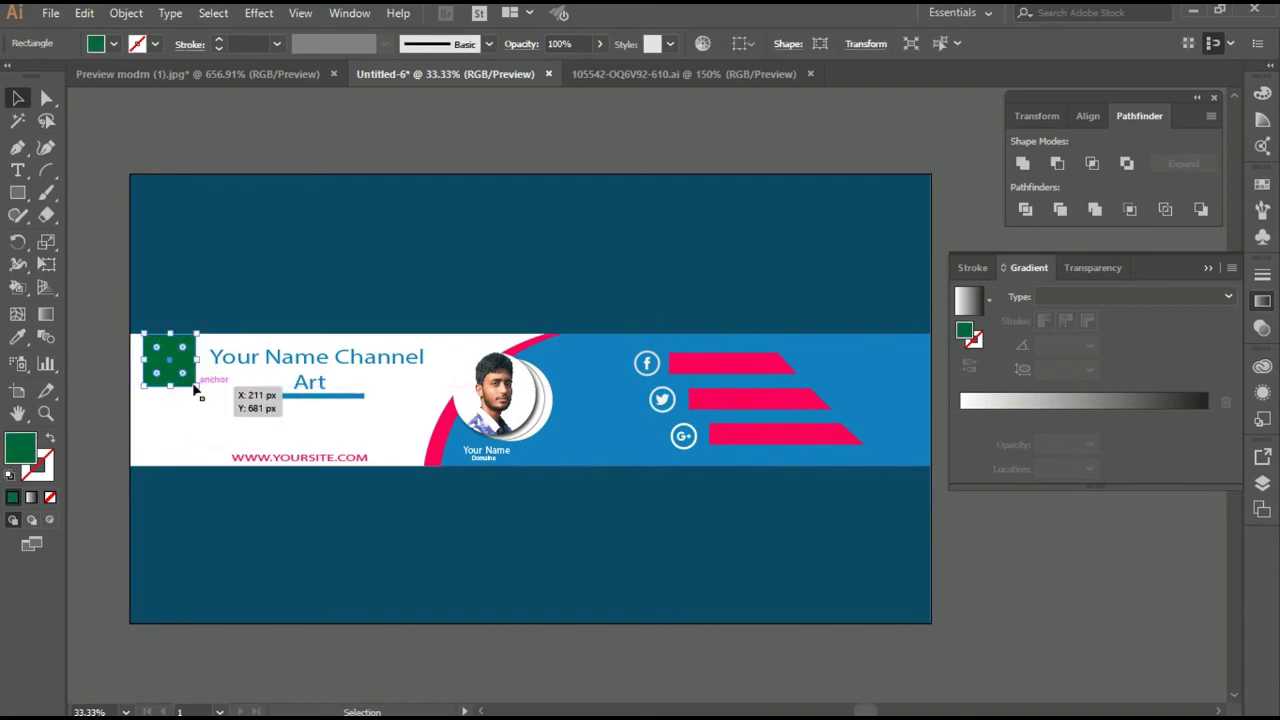
left_click(1043, 608)
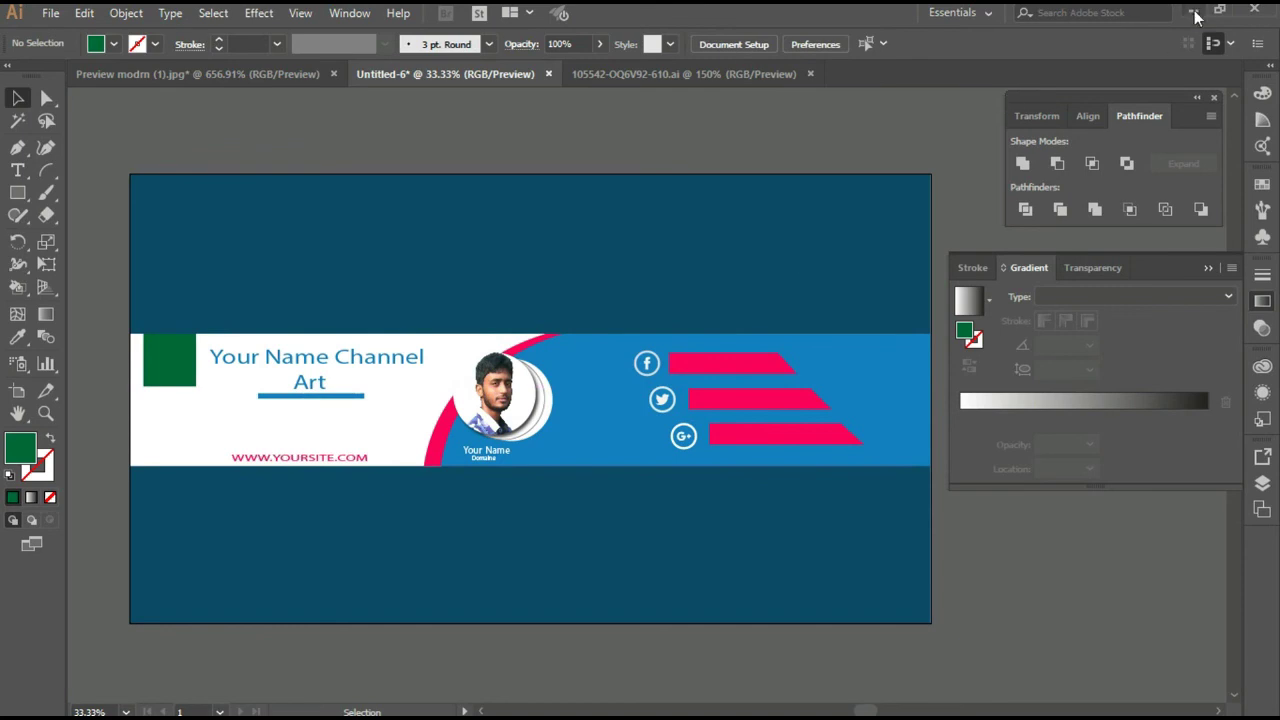
Minimize Illustrator and the other windows to show the desktop
left_click(1194, 10)
left_click(983, 37)
left_click(985, 38)
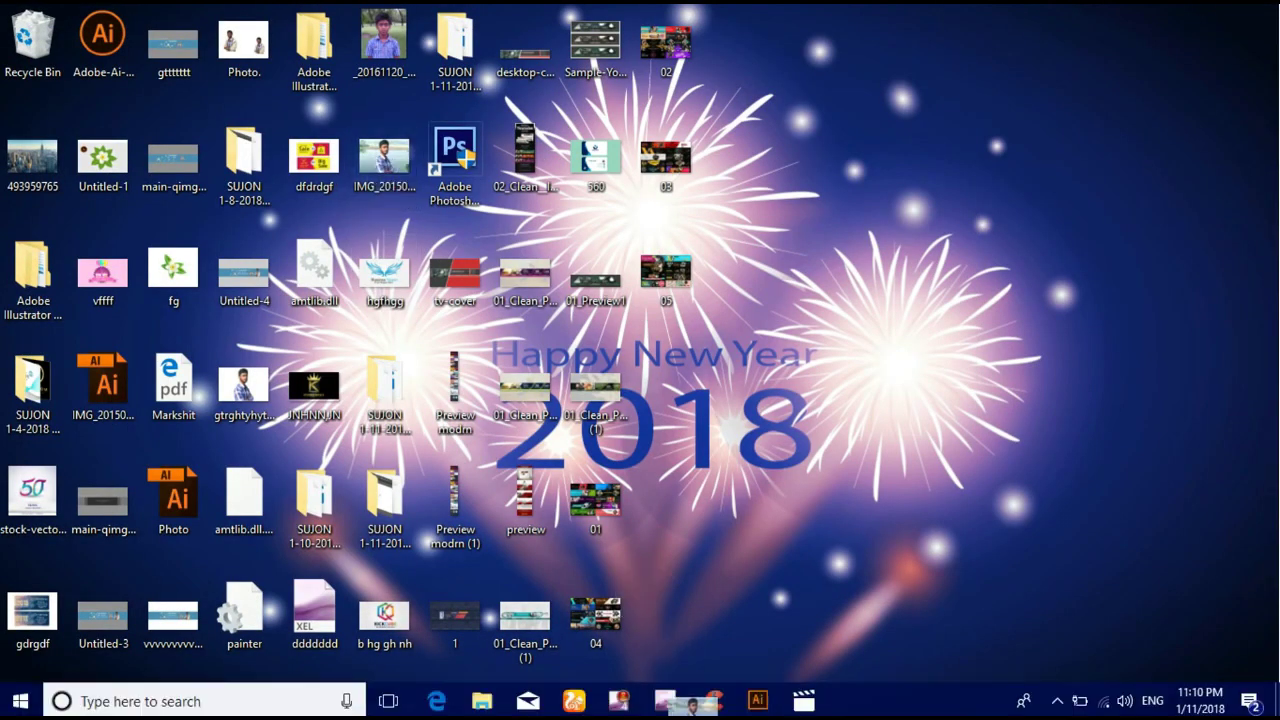
Place the portrait photo from the desktop, scale it down, and position it over the green square
left_click(768, 704)
left_click_drag(770, 710, 260, 172)
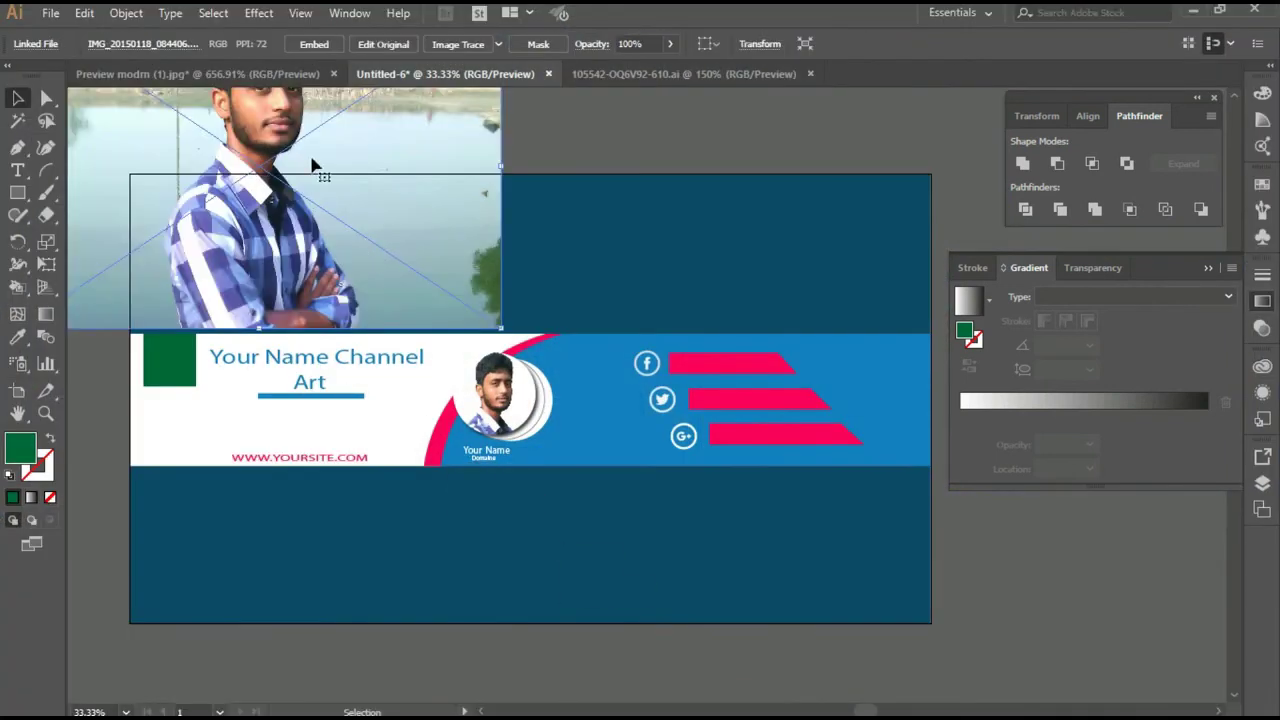
mouse_move(500, 327)
left_mouse_down()
mouse_move(379, 245)
mouse_move(316, 227)
mouse_move(312, 210)
left_mouse_up()
mouse_move(277, 162)
left_mouse_down()
mouse_move(200, 357)
mouse_move(180, 364)
mouse_move(395, 325)
mouse_move(234, 330)
mouse_move(215, 360)
mouse_move(401, 339)
left_mouse_up()
Bring the green square to front and make a clipping mask to crop the photo
right_click(233, 329)
left_click(462, 538)
right_click(229, 329)
left_click(296, 476)
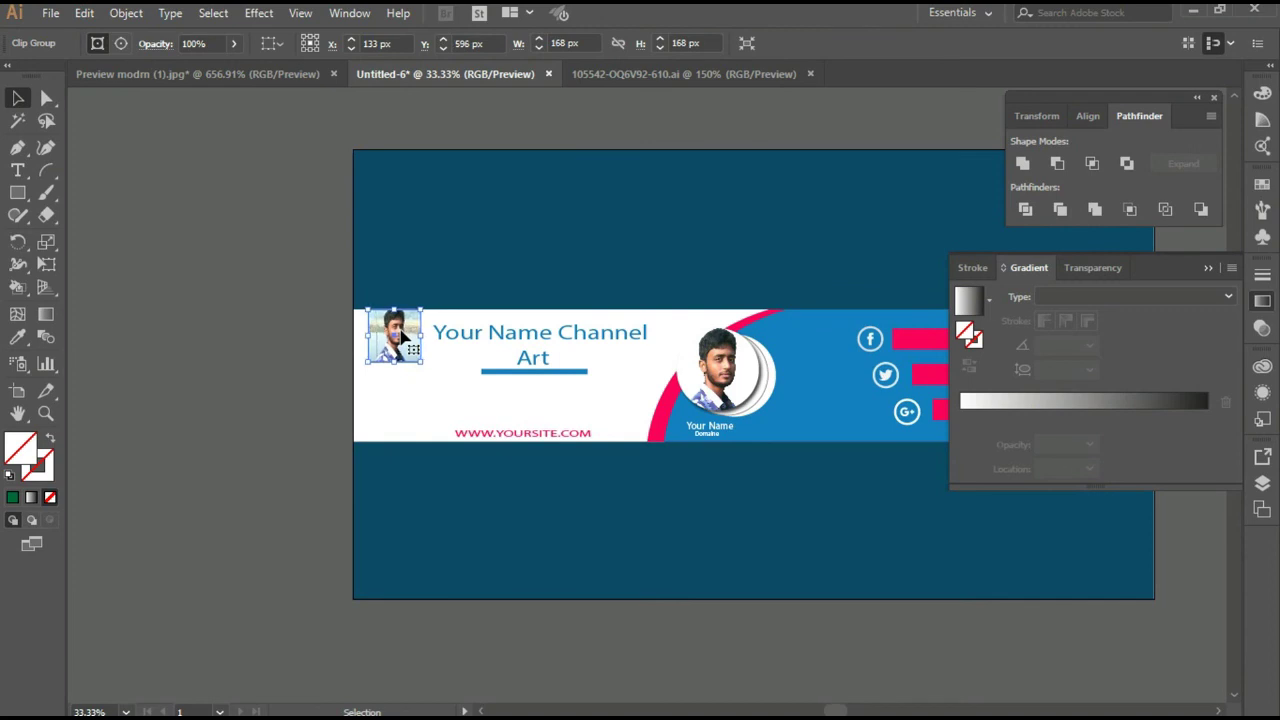
left_click_drag(403, 340, 397, 338)
left_click(208, 327)
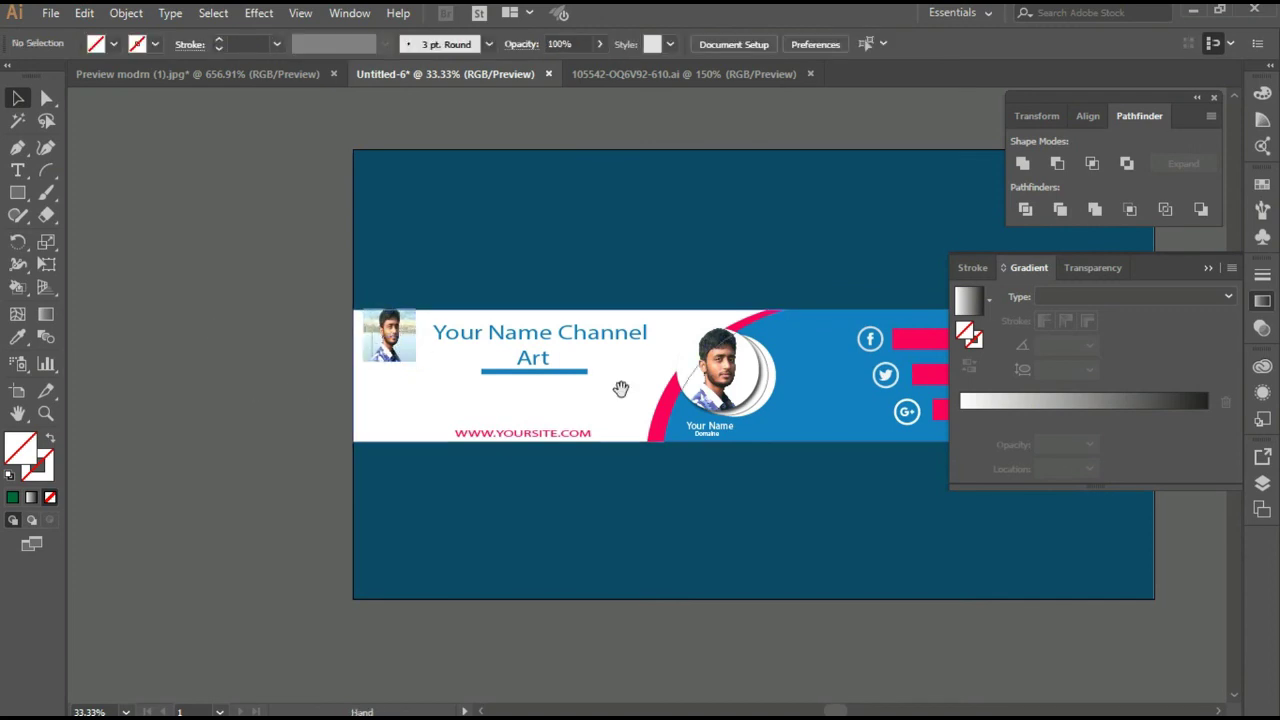
Select the three pink slanted bars beside the social icons together
left_click_drag(746, 381, 516, 360)
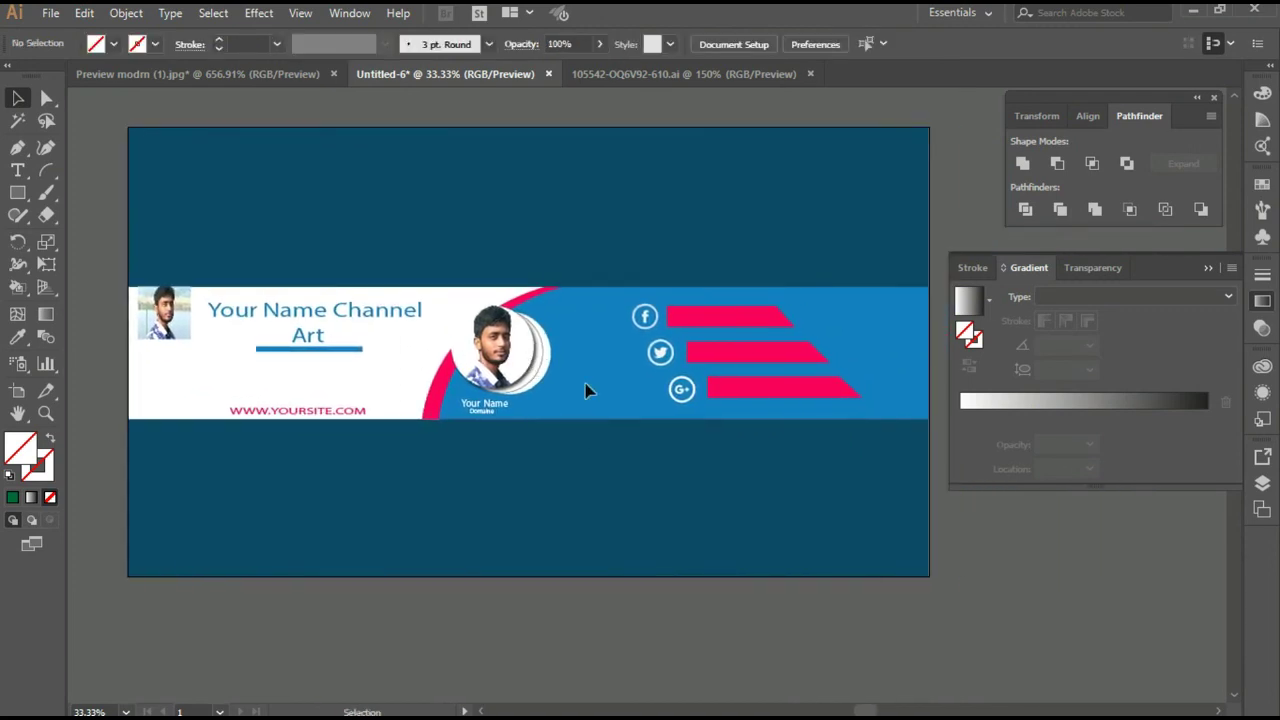
scroll(671, 428, "up", 1, "alt")
scroll(671, 428, "up", 1, "alt")
left_click_drag(625, 305, 482, 384)
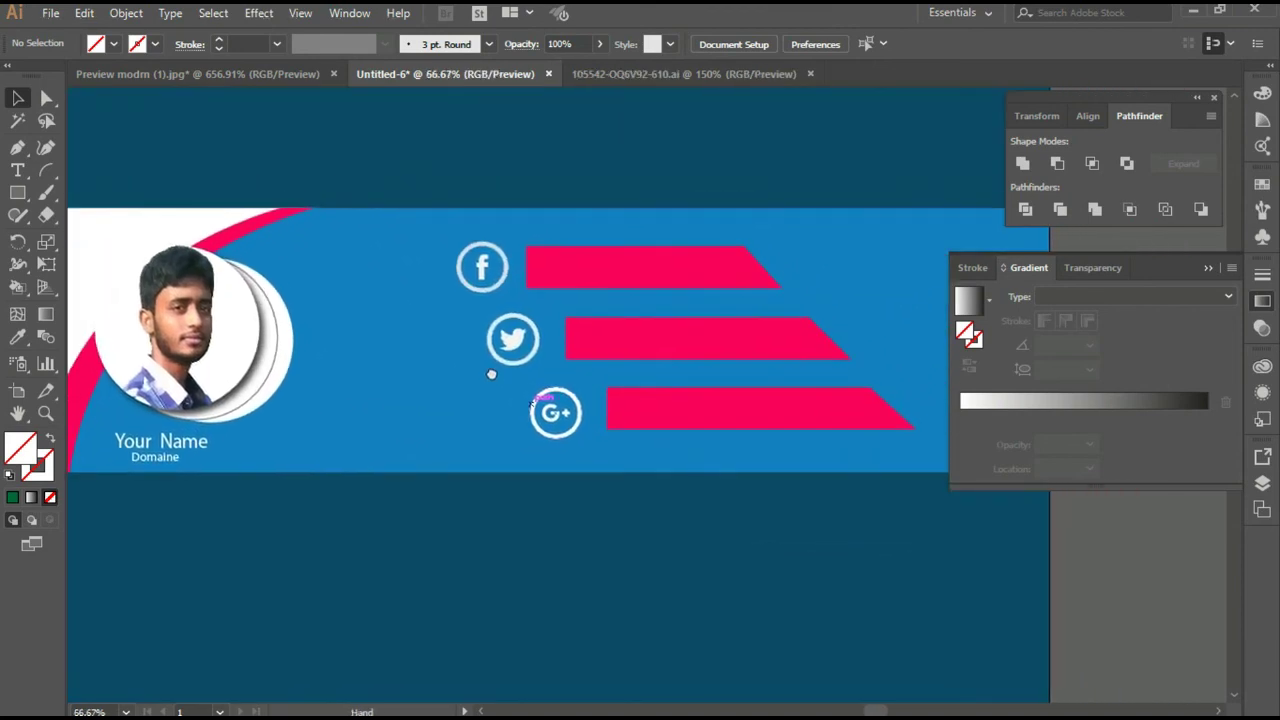
scroll(482, 384, "up", 1, "alt")
left_click_drag(551, 323, 517, 343)
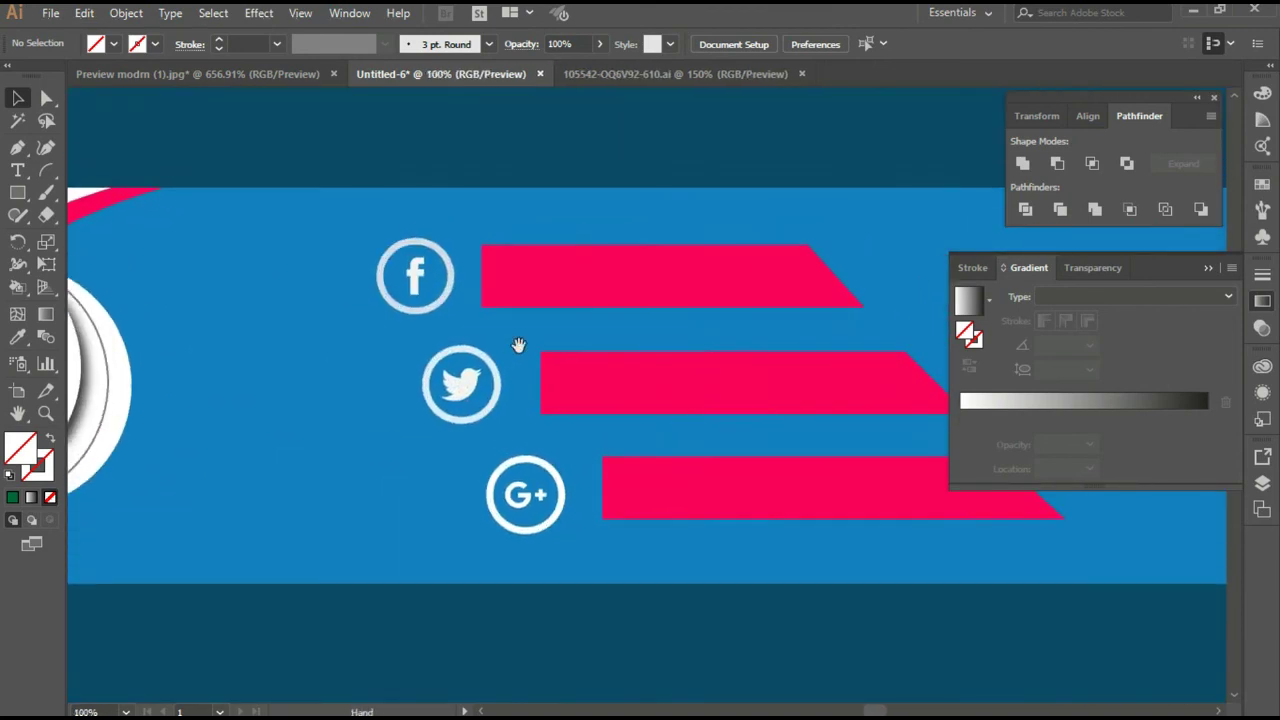
left_click(563, 288)
left_click(623, 380, "shift")
left_click(688, 492, "shift")
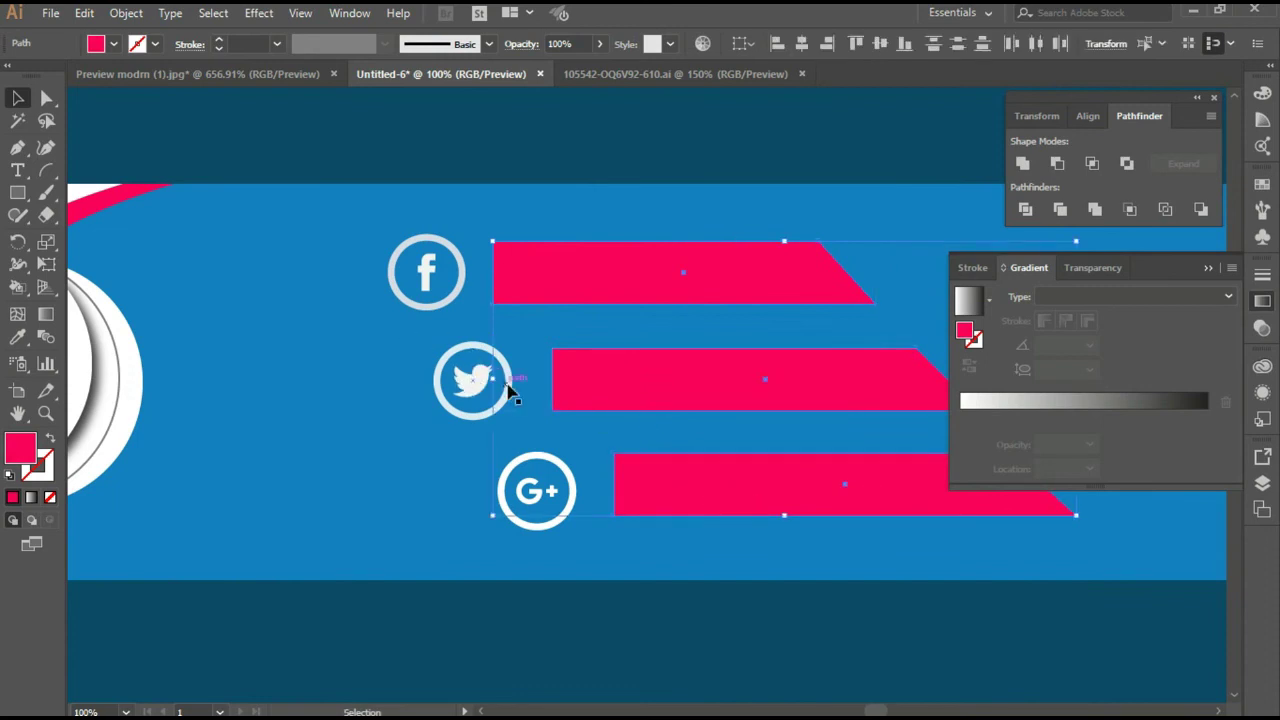
Fill the selected bars white, then deselect and zoom out across the banner
left_click(110, 44)
left_click(36, 76)
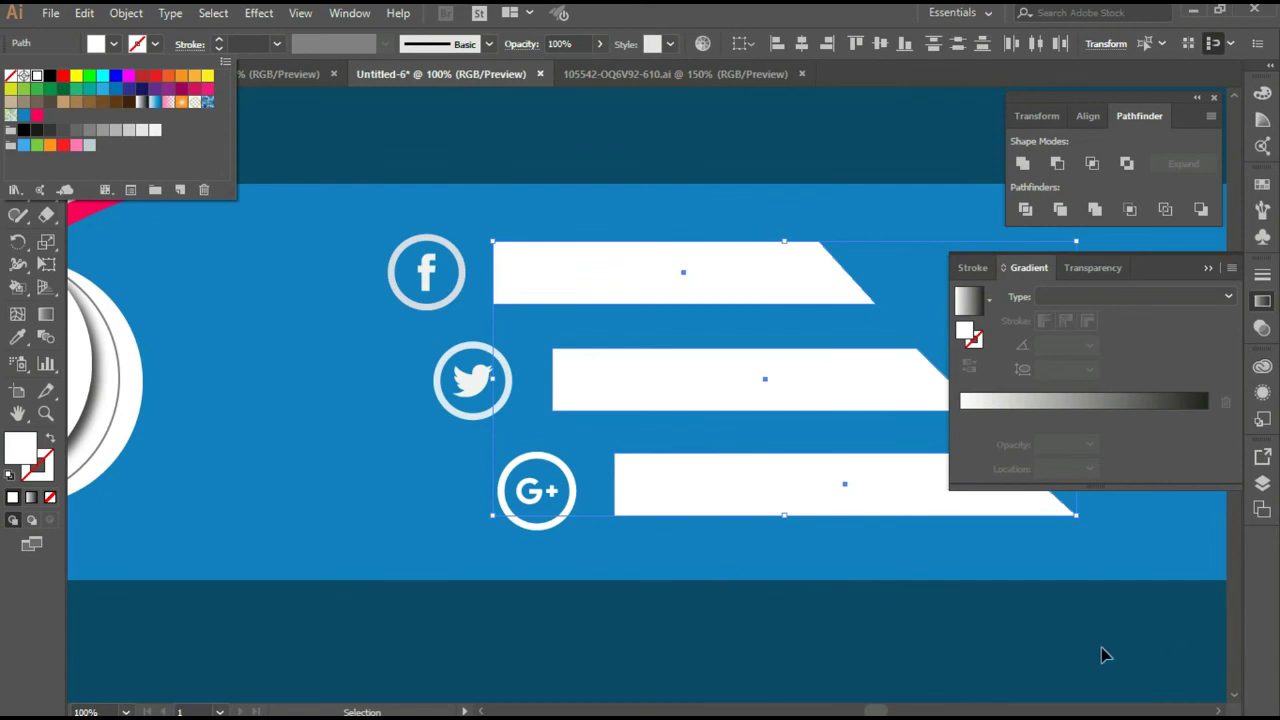
key("Escape")
key("ctrl+minus")
key("ctrl+minus")
key("ctrl+shift+a")
left_click_drag(691, 551, 559, 536)
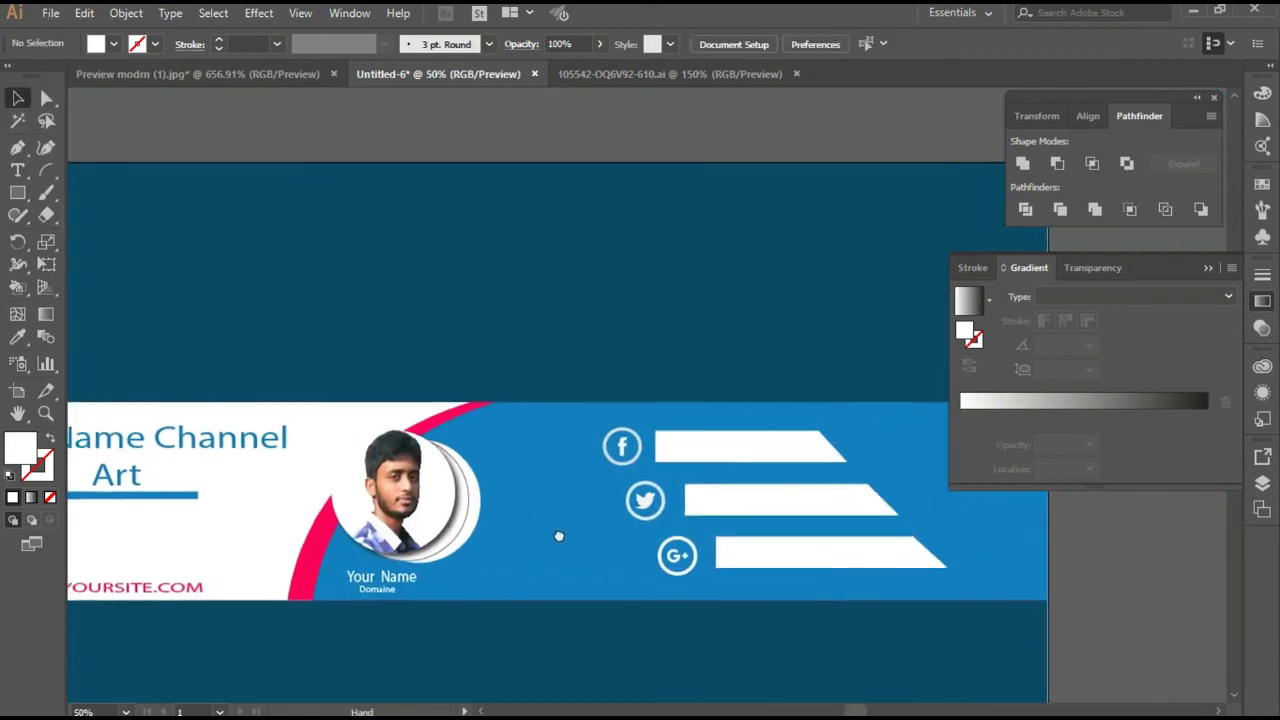
scroll(555, 533, "up", 1, "alt")
scroll(520, 480, "up", 1, "alt")
scroll(506, 465, "up", 1, "alt")
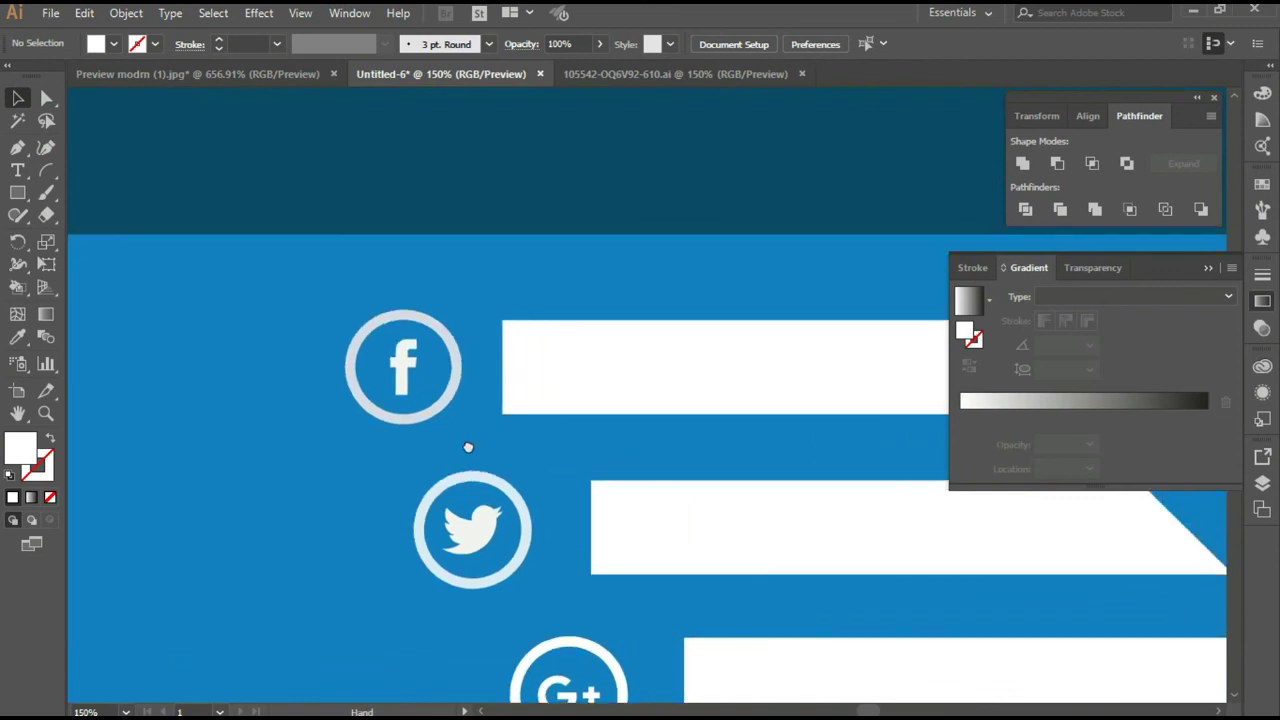
Add a '/Username' text object on the Facebook bar
left_click_drag(554, 431, 458, 434)
key("t")
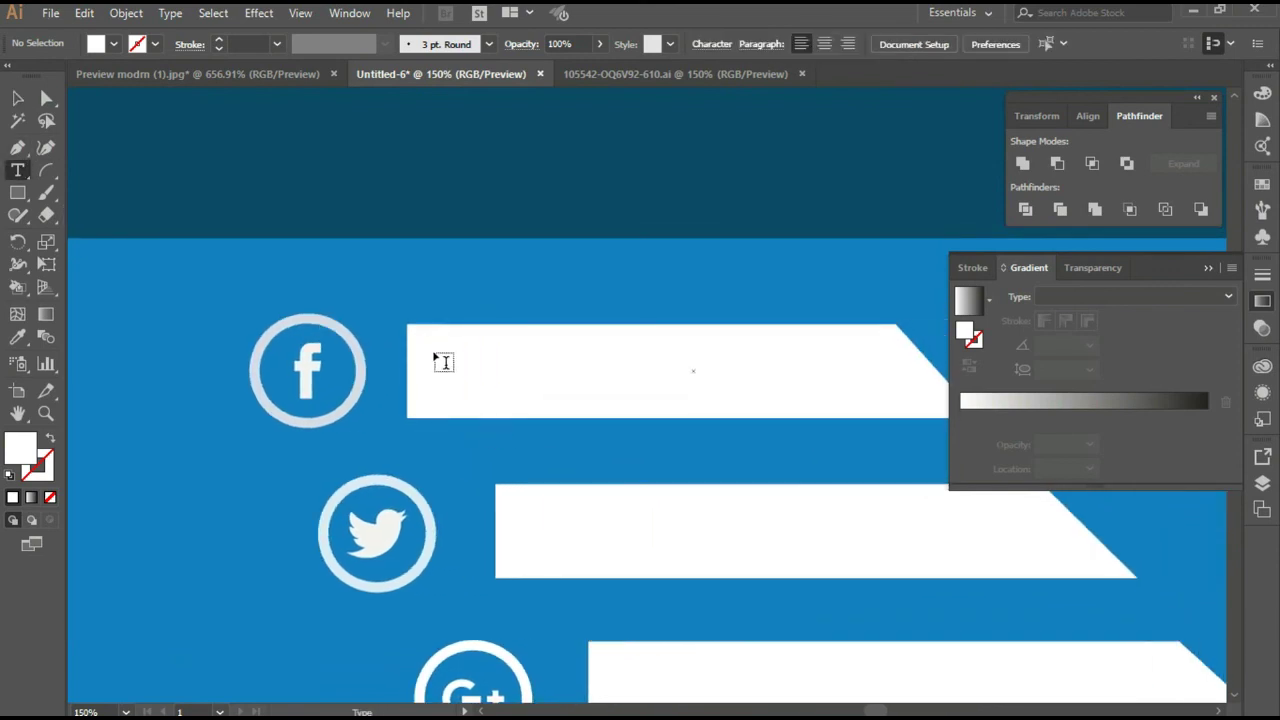
left_click(455, 370)
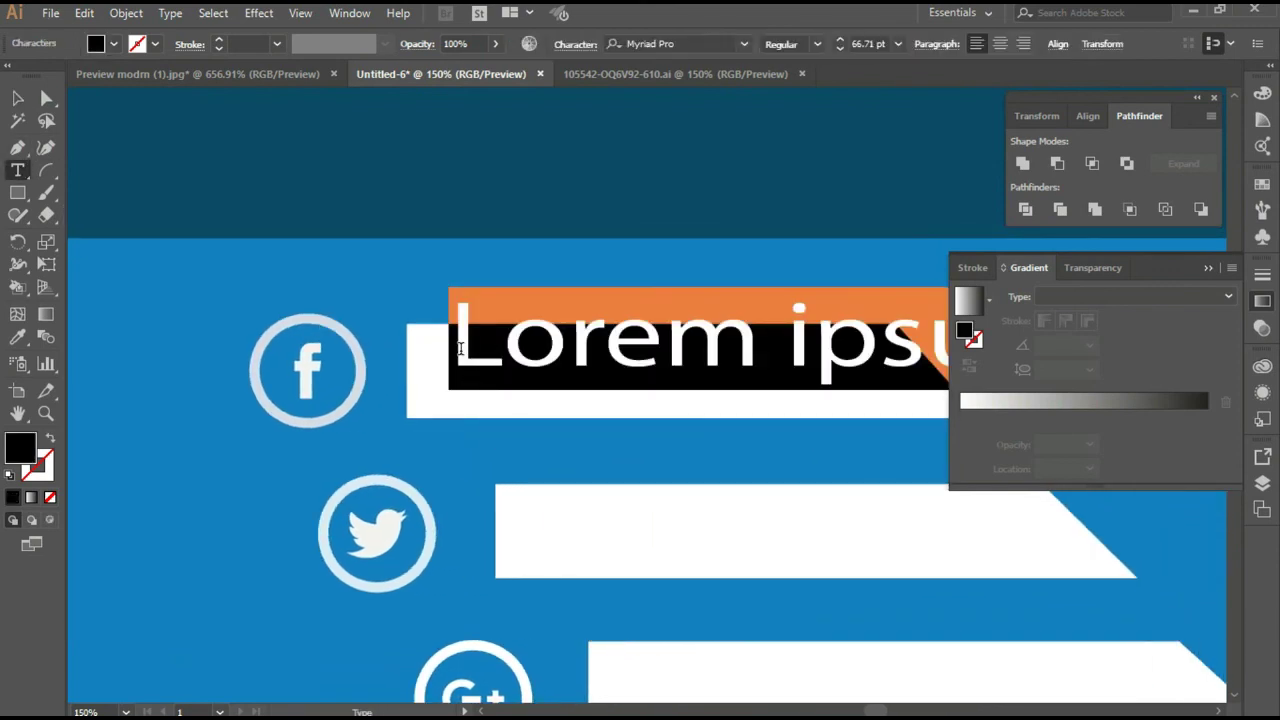
key("BackSpace")
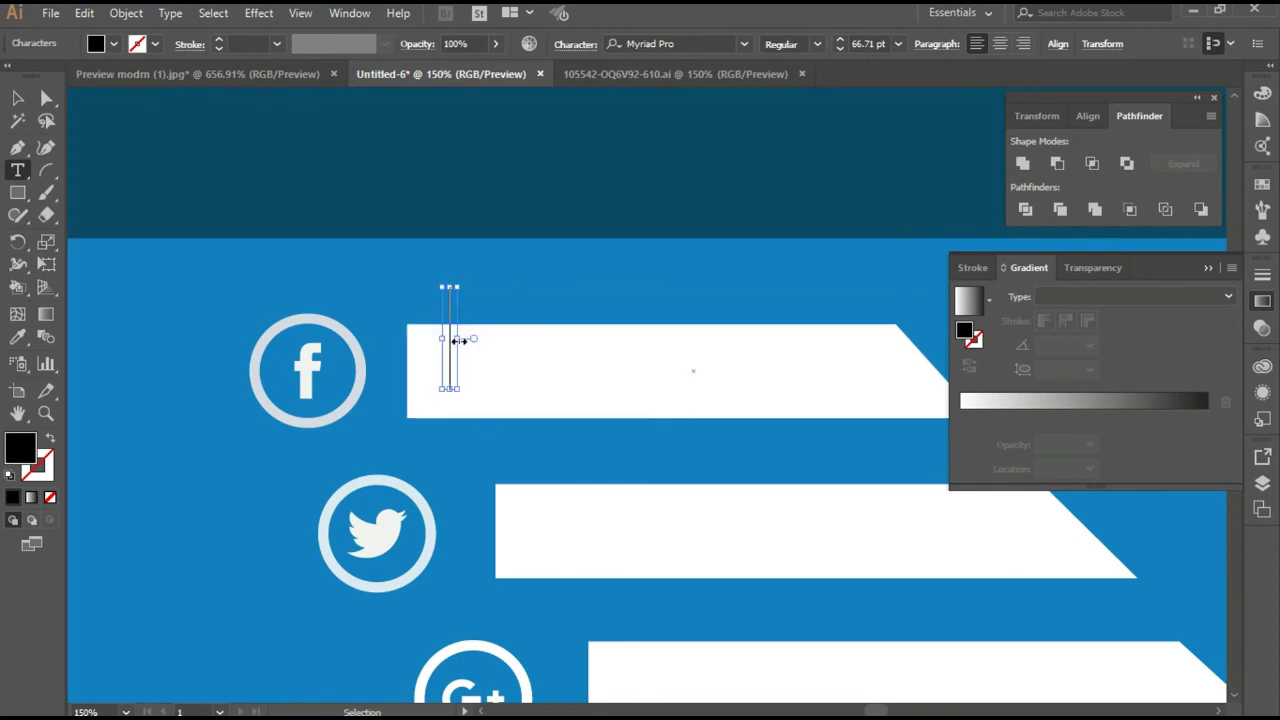
key("Escape")
left_click(472, 364)
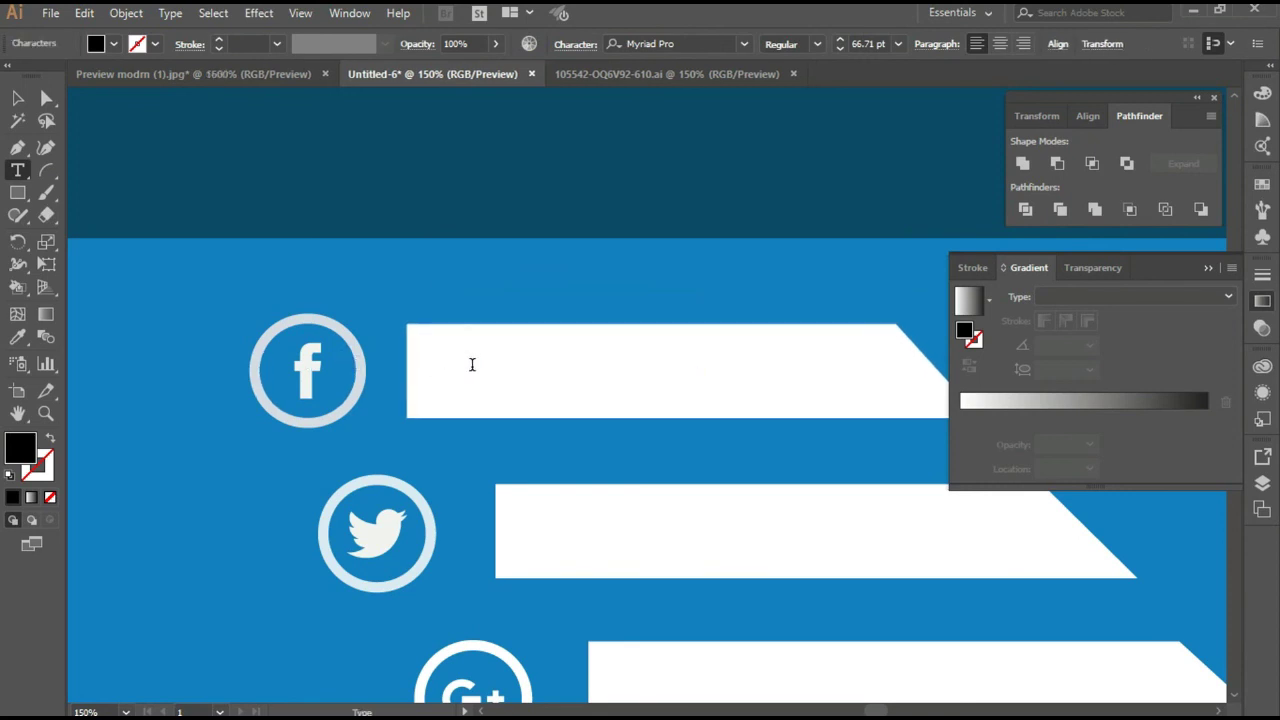
type("U")
key("BackSpace")
type("U")
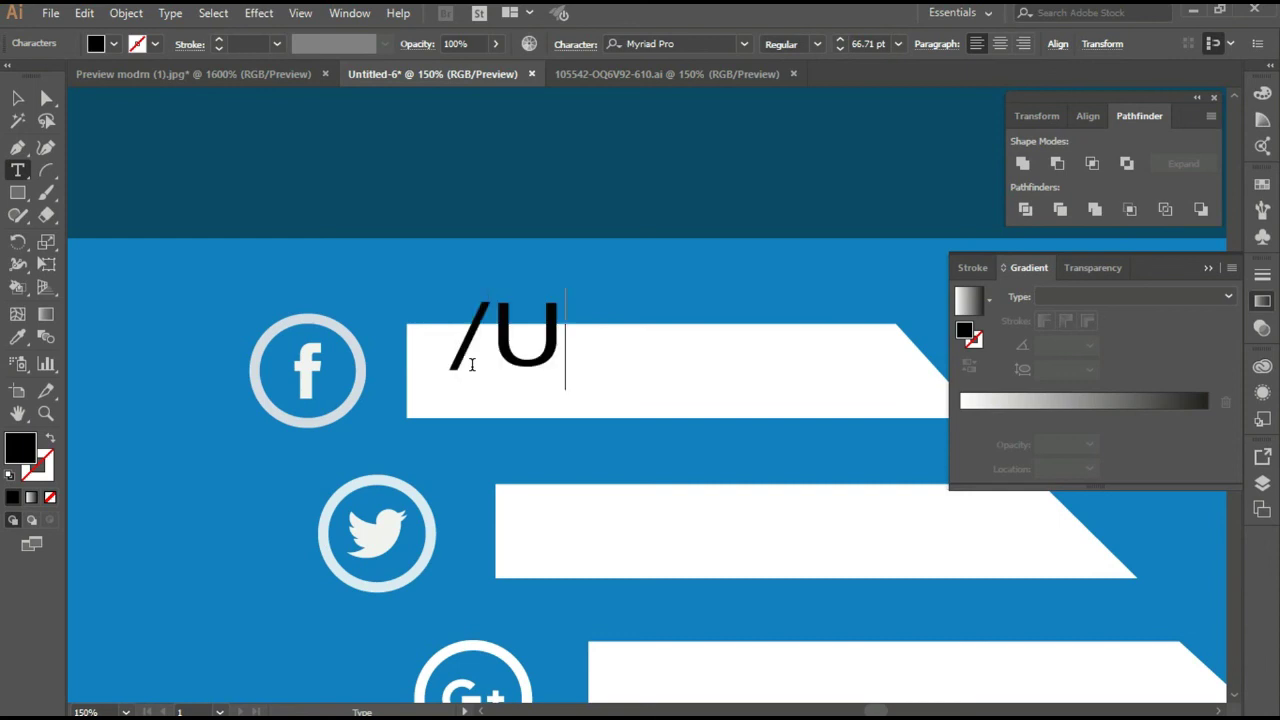
type("sername")
key("Escape")
Shrink the '/Username' text to 42.16 pt, fit it into the bar and colour it blue
scroll(457, 371, "down", 1)
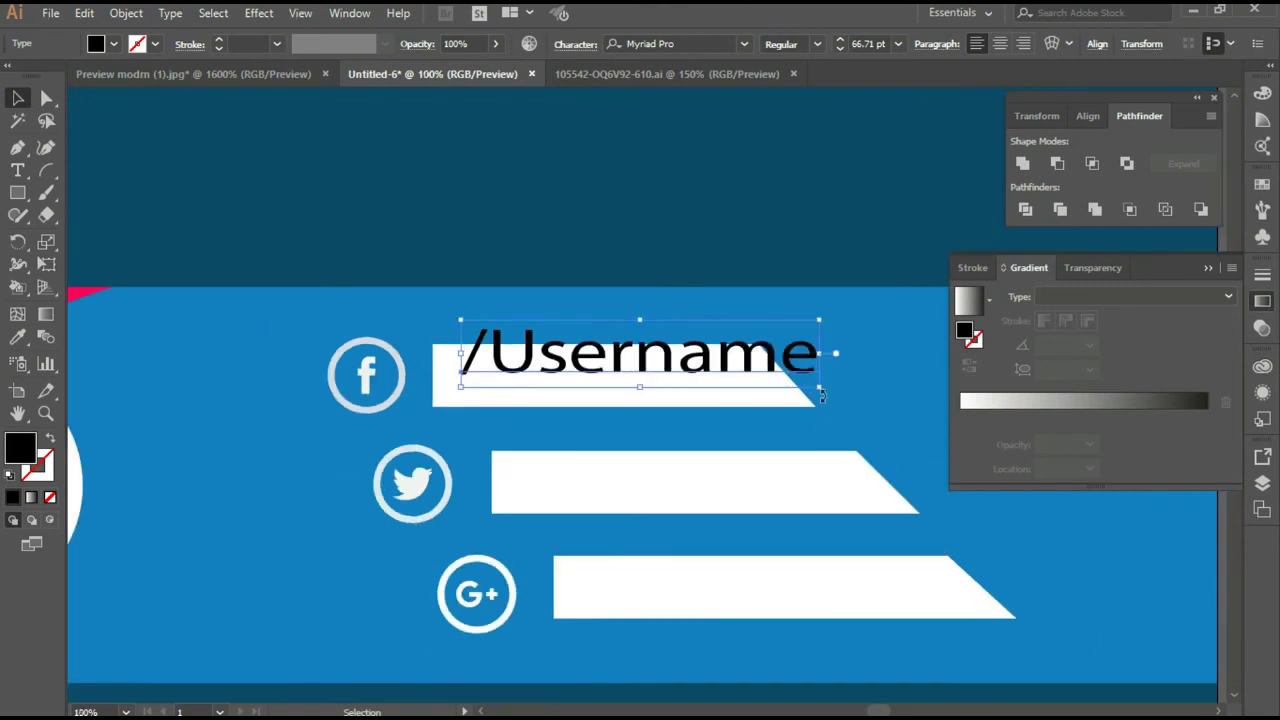
left_click_drag(818, 389, 753, 376)
left_click_drag(655, 356, 611, 380)
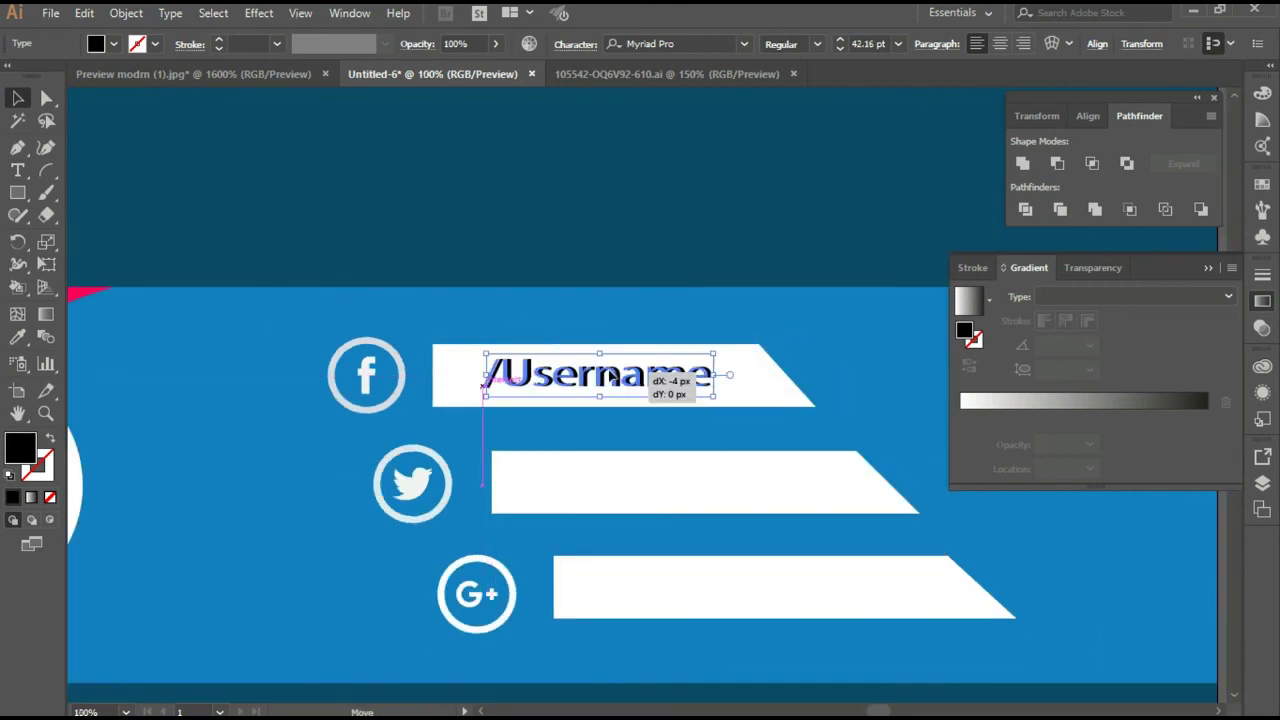
left_click(17, 337)
left_click(110, 330)
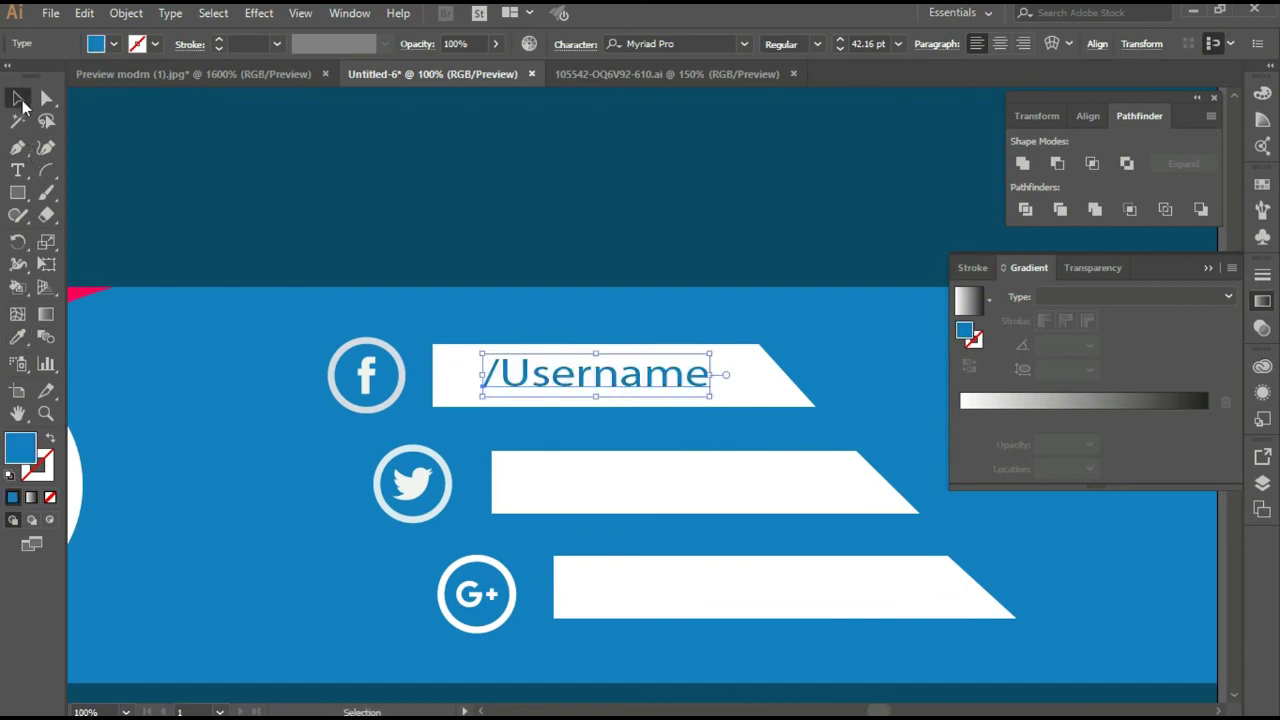
Duplicate the '/Username' text down into the Twitter bar, keeping the original
left_click_drag(603, 388, 655, 490)
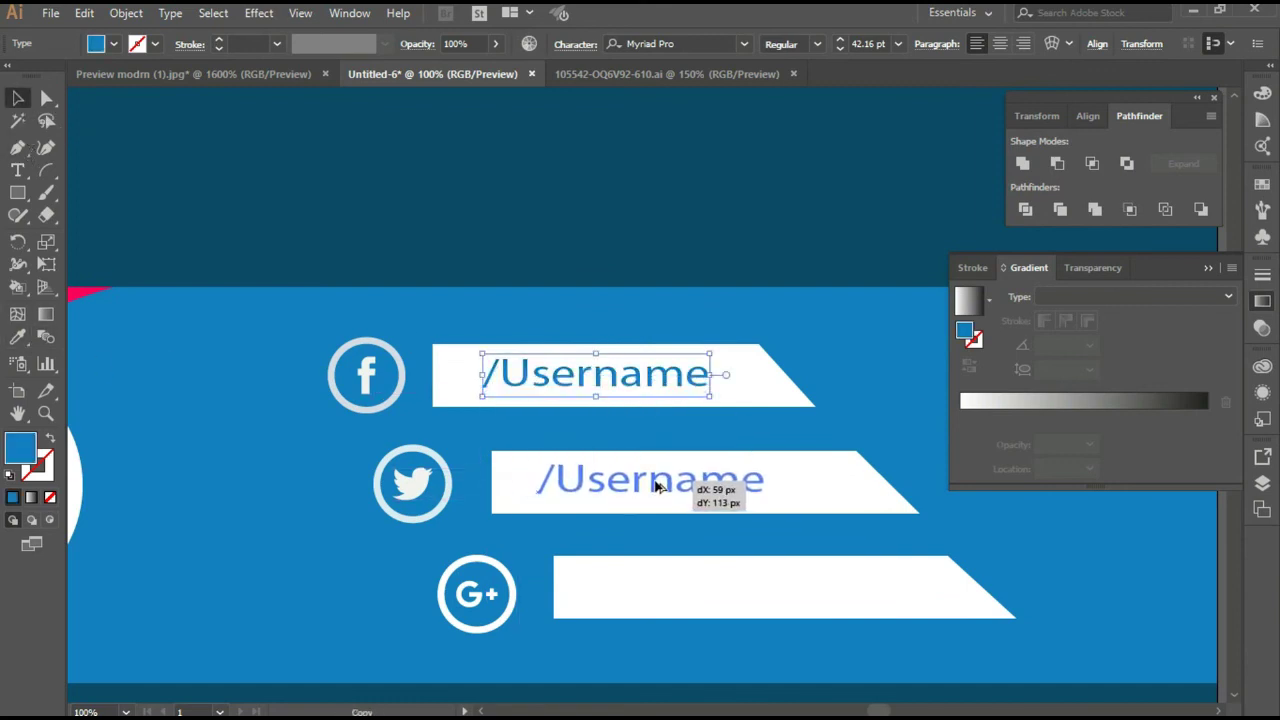
left_click(17, 170)
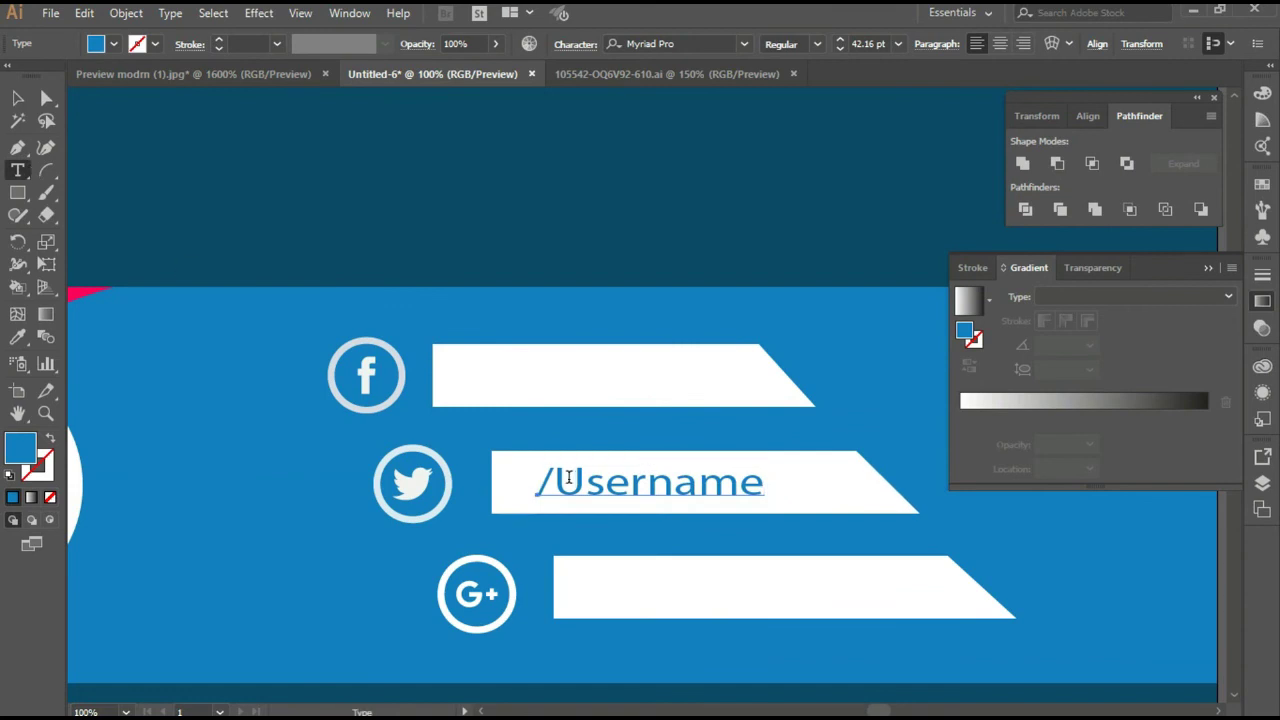
key("ctrl+z")
left_click(17, 97)
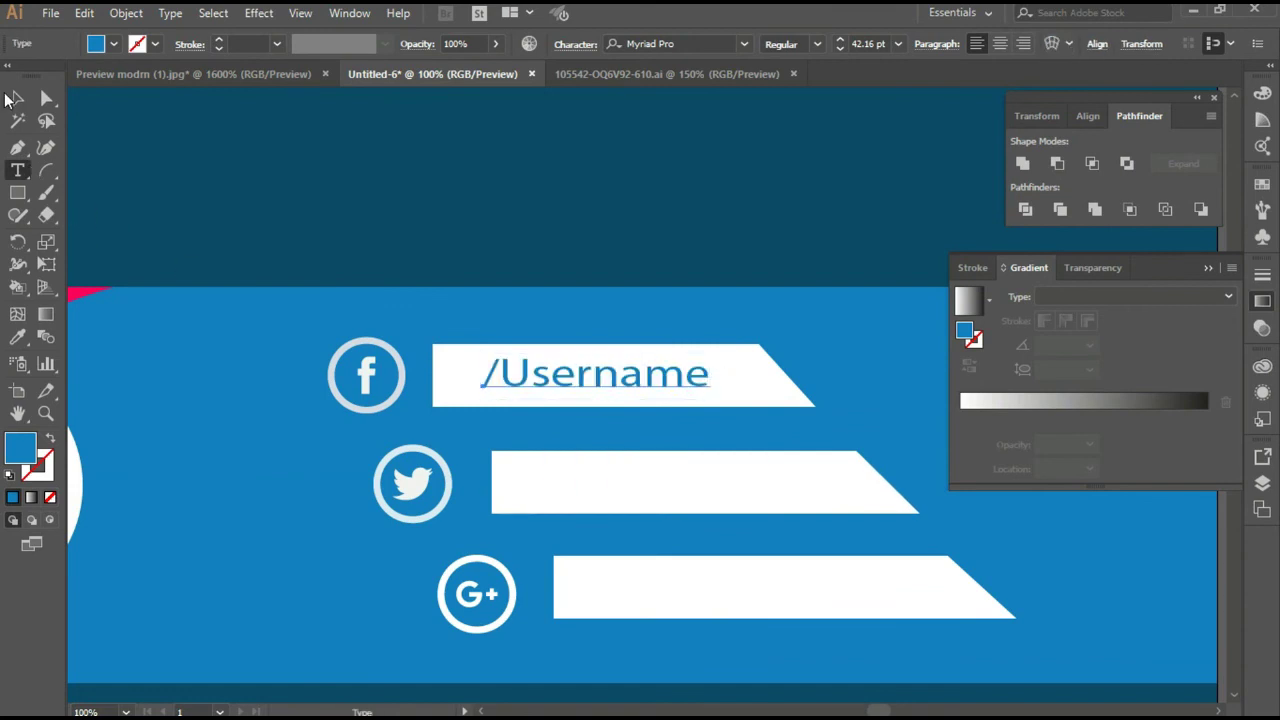
left_click_drag(608, 398, 648, 494)
key("t")
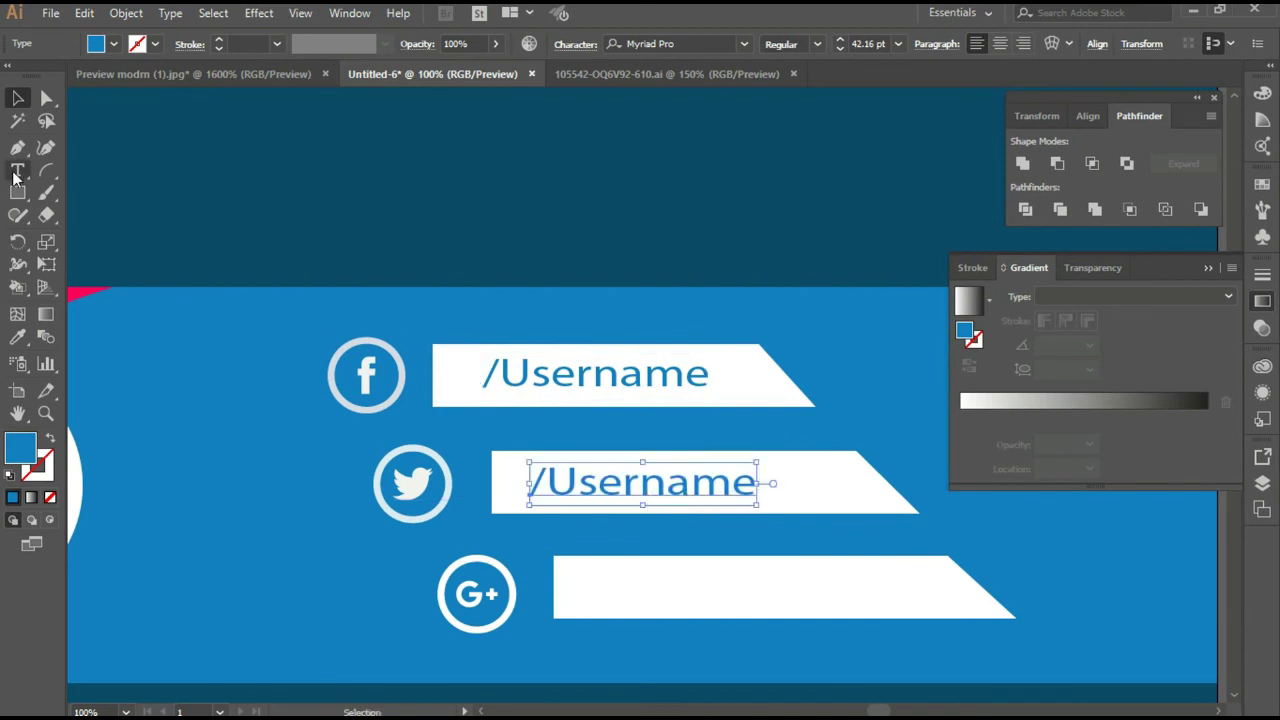
left_click_drag(553, 494, 527, 486)
type("@")
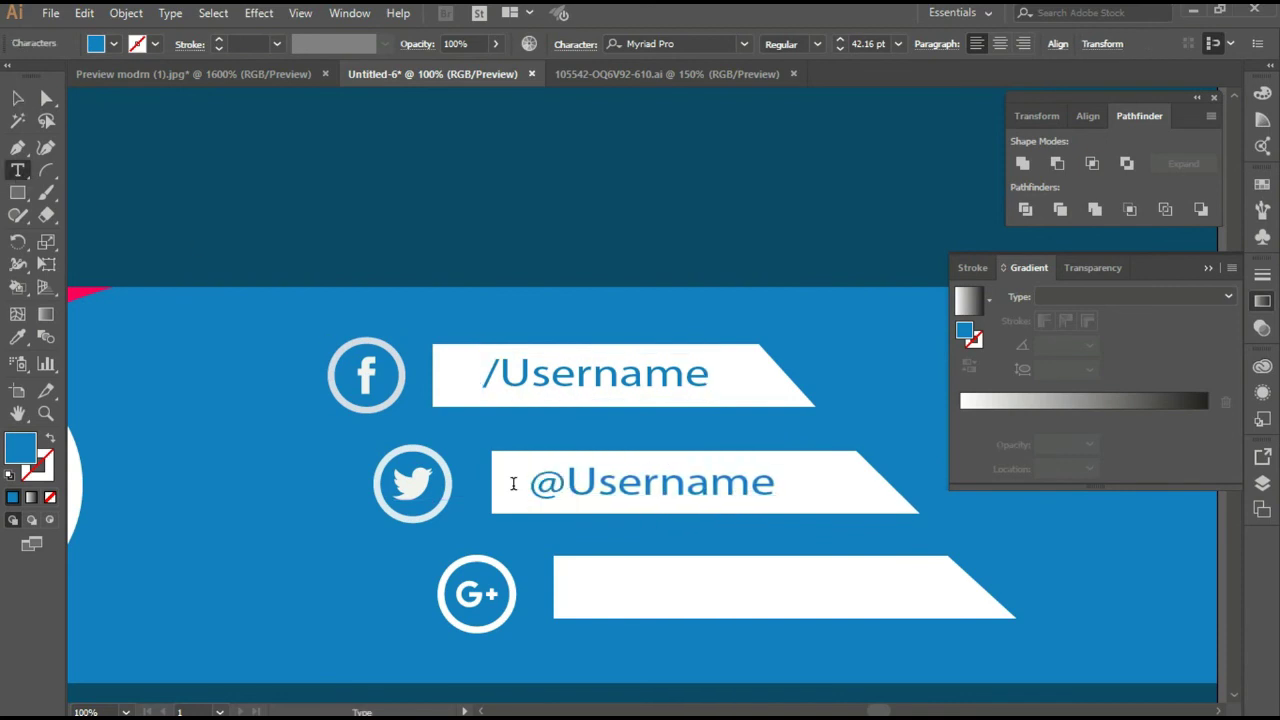
left_click(17, 97)
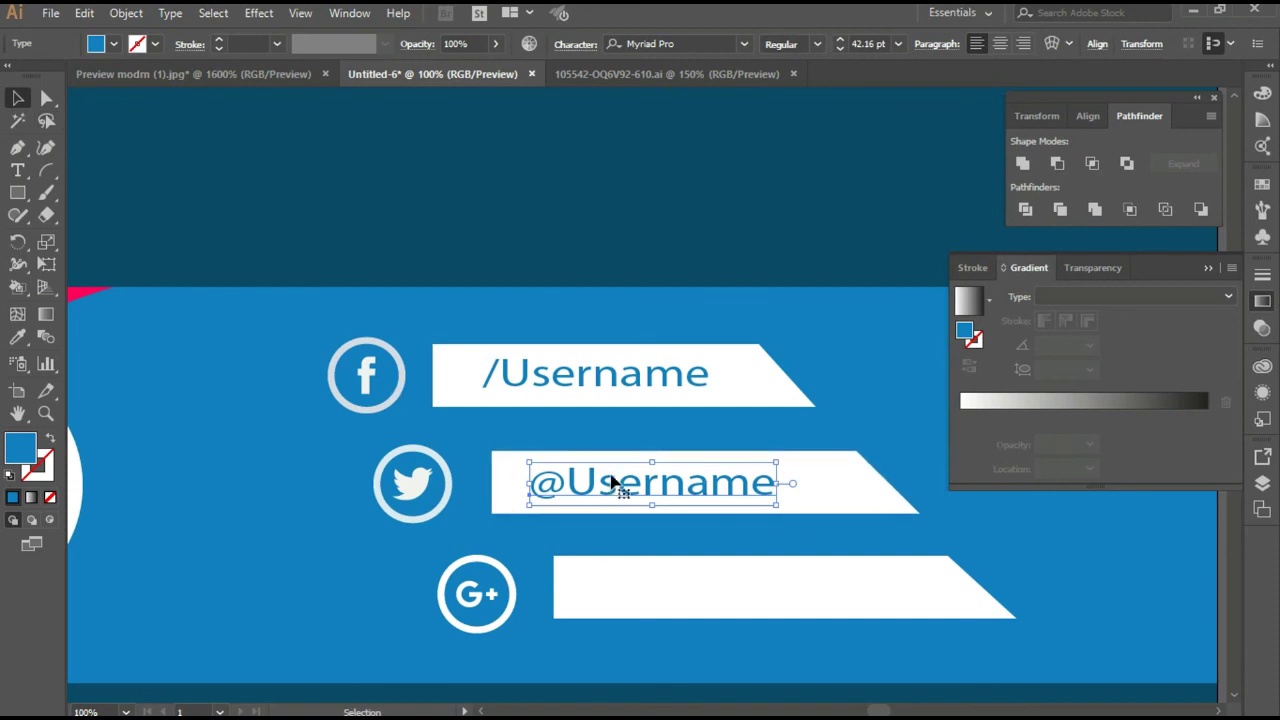
mouse_move(613, 481)
left_mouse_down()
mouse_move(671, 587)
mouse_move(609, 480)
left_mouse_up()
scroll(800, 560, "down", 3)
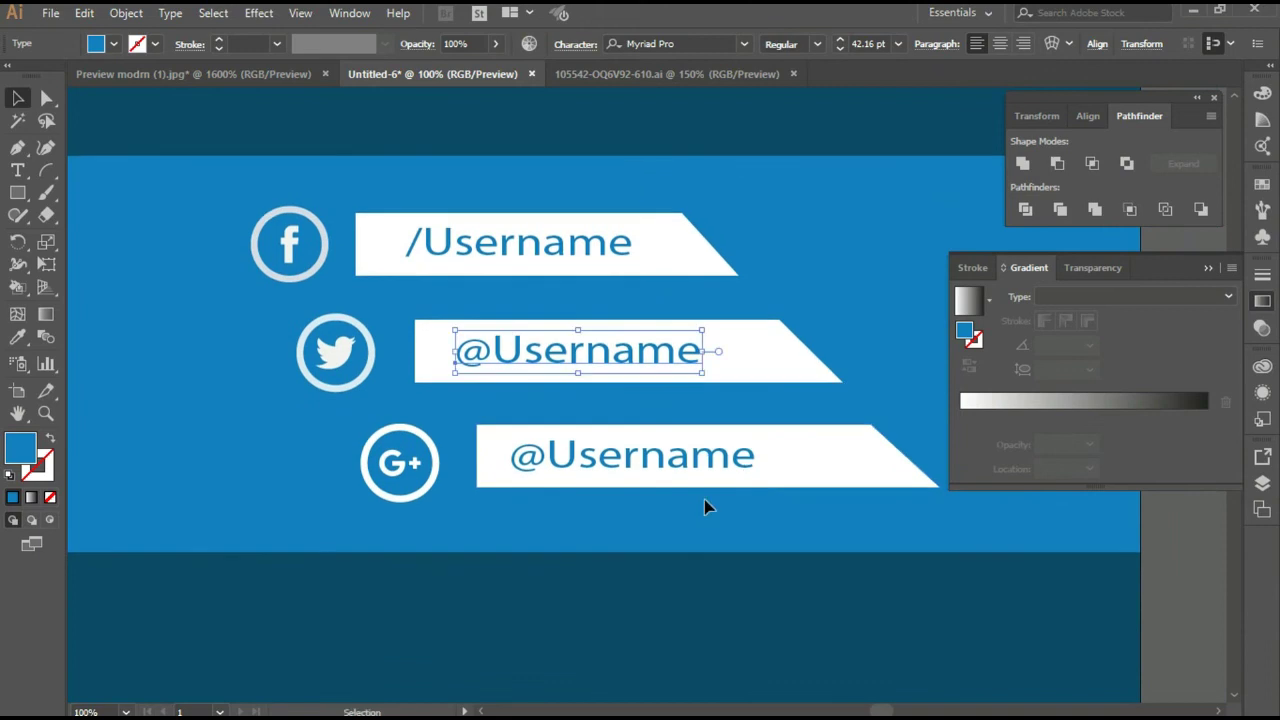
left_click(17, 170)
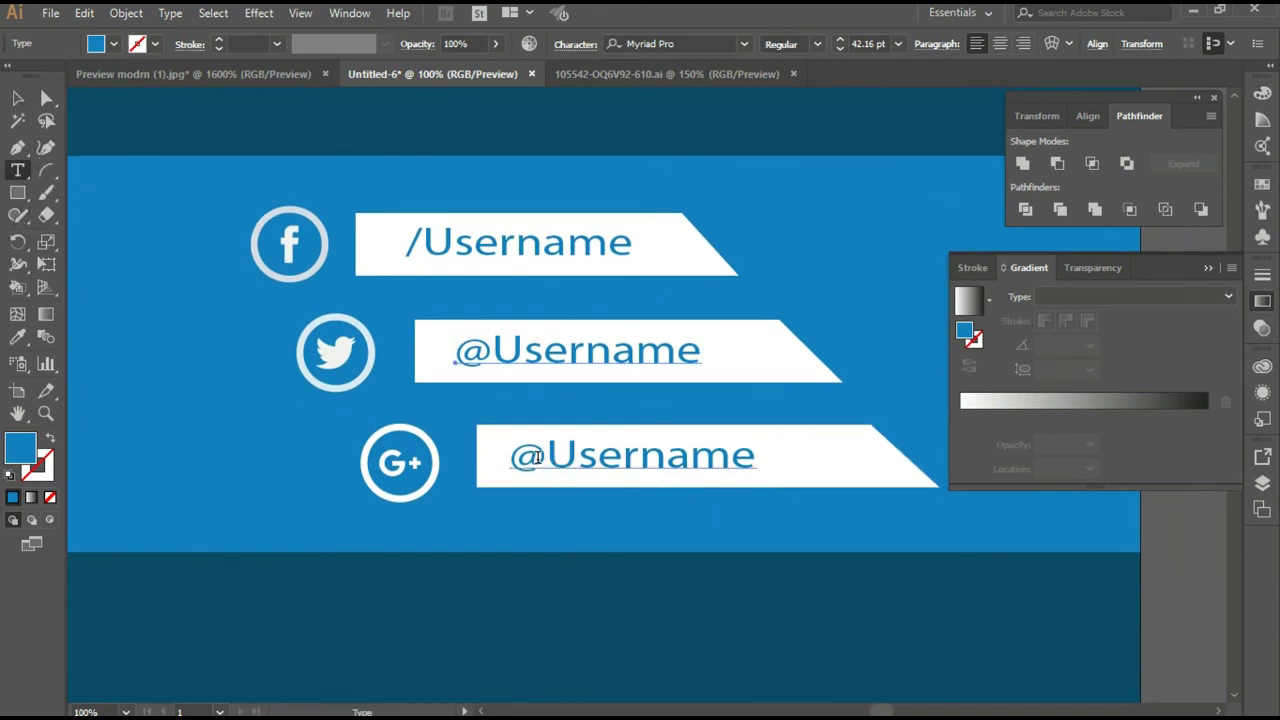
key("v")
scroll(450, 540, "down", 2)
Zoom out to 33.33% to show the whole artboard and close the floating Pathfinder panel
left_click(800, 568)
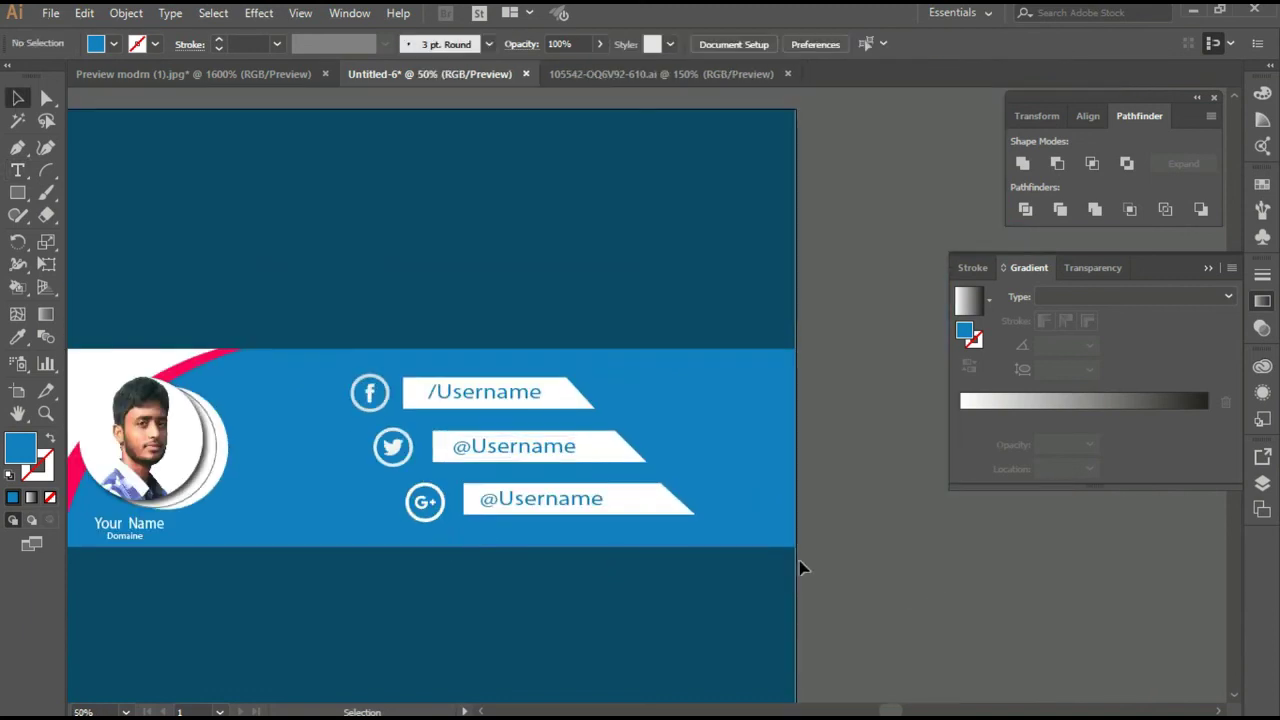
left_click_drag(298, 455, 571, 451)
mouse_move(240, 470)
left_mouse_down()
mouse_move(515, 475)
mouse_move(451, 466)
mouse_move(466, 466)
left_mouse_up()
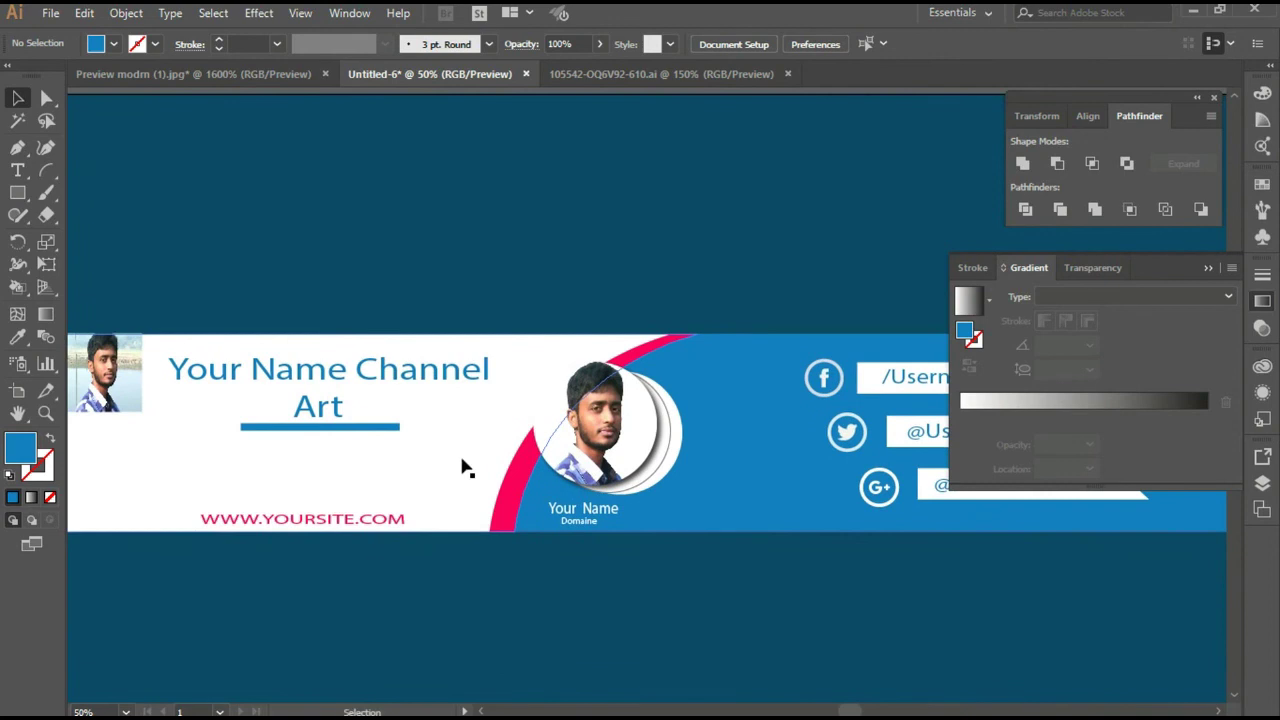
key("ctrl+minus")
scroll(463, 467, "right", 3)
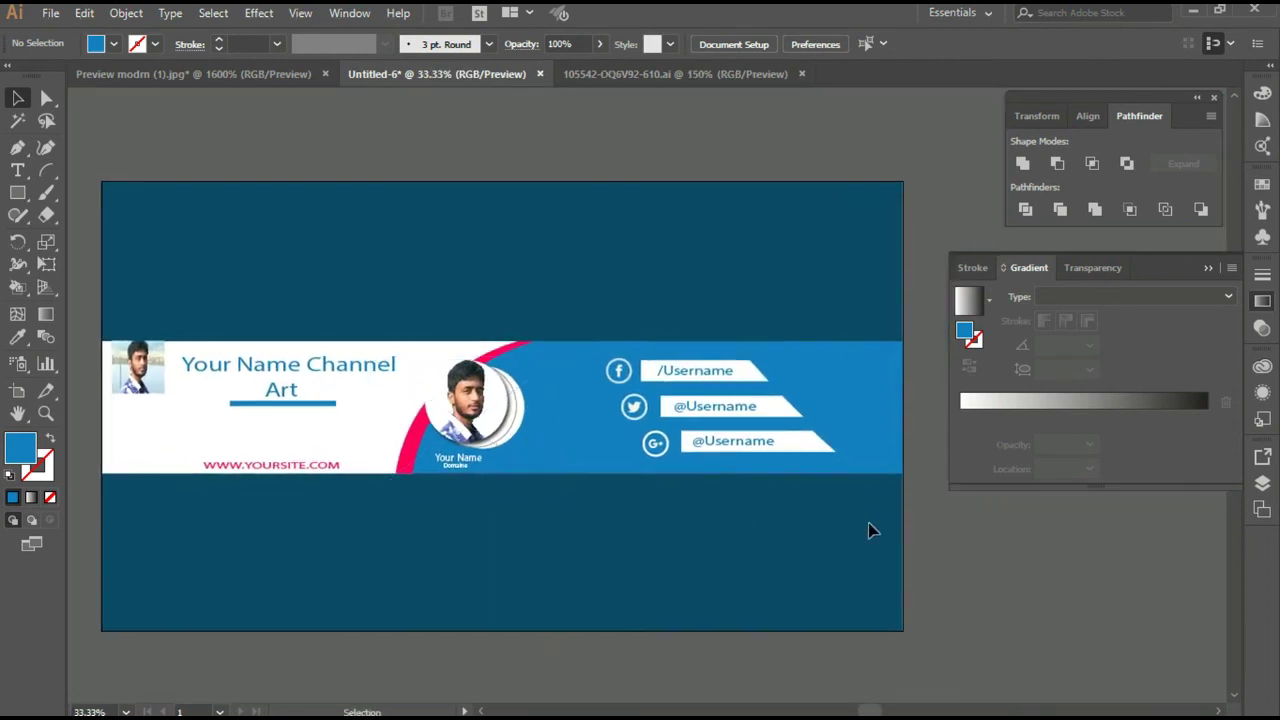
left_click_drag(702, 530, 723, 522)
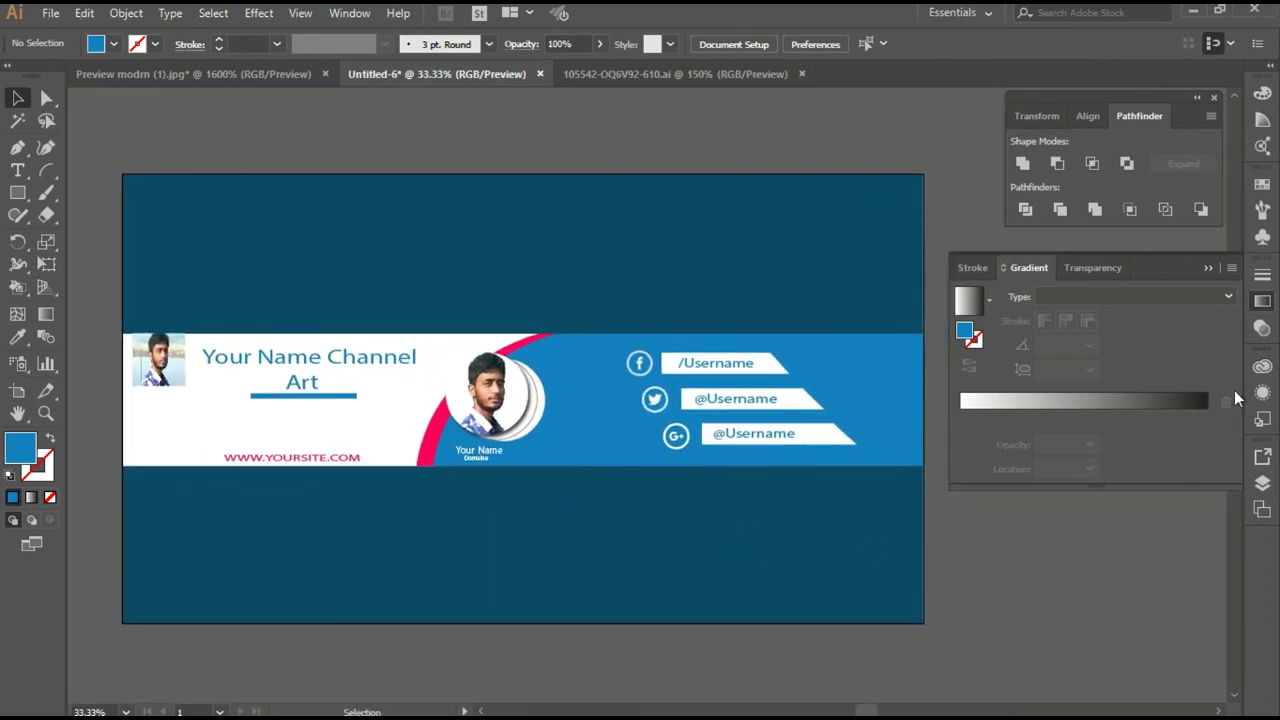
left_click(1212, 101)
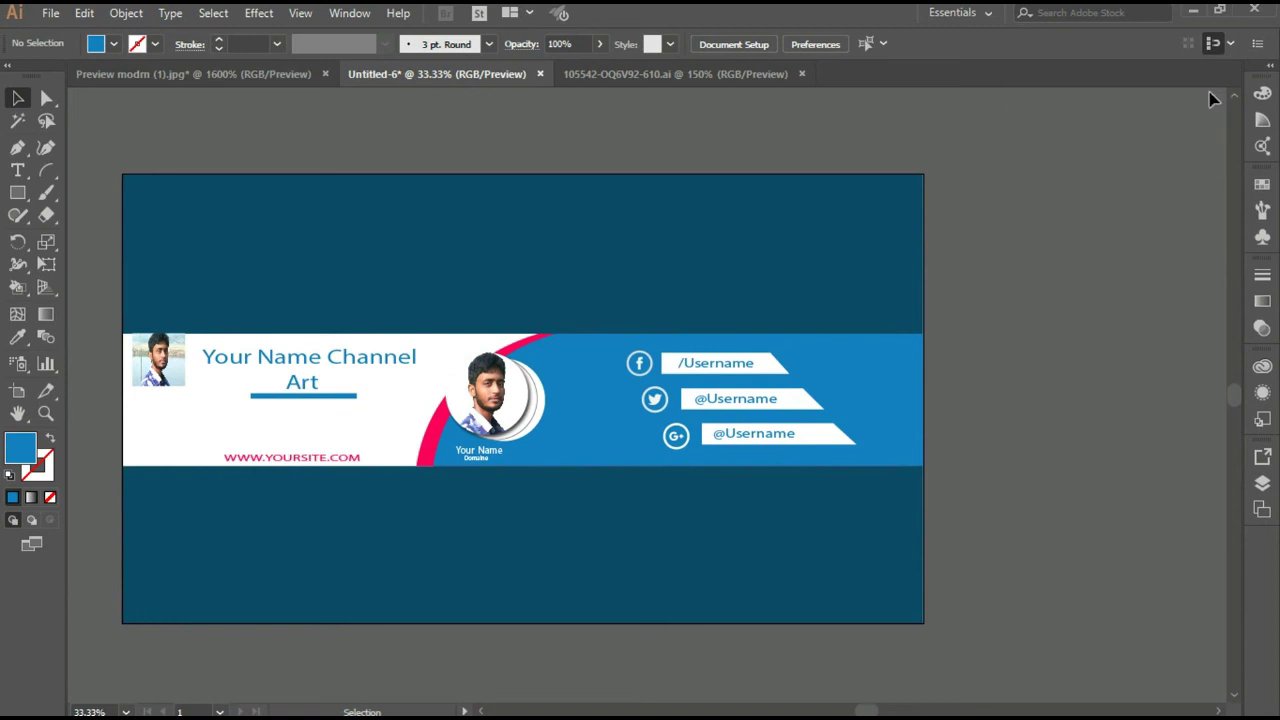
left_click_drag(851, 213, 896, 207)
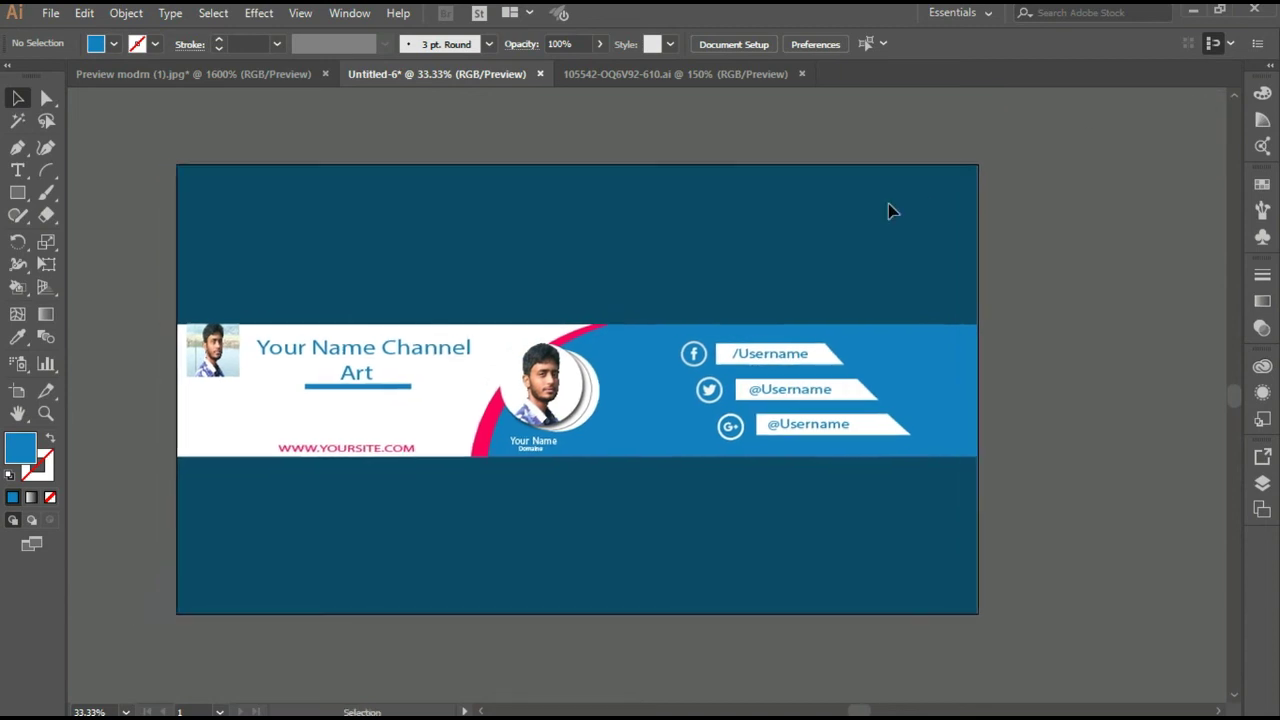